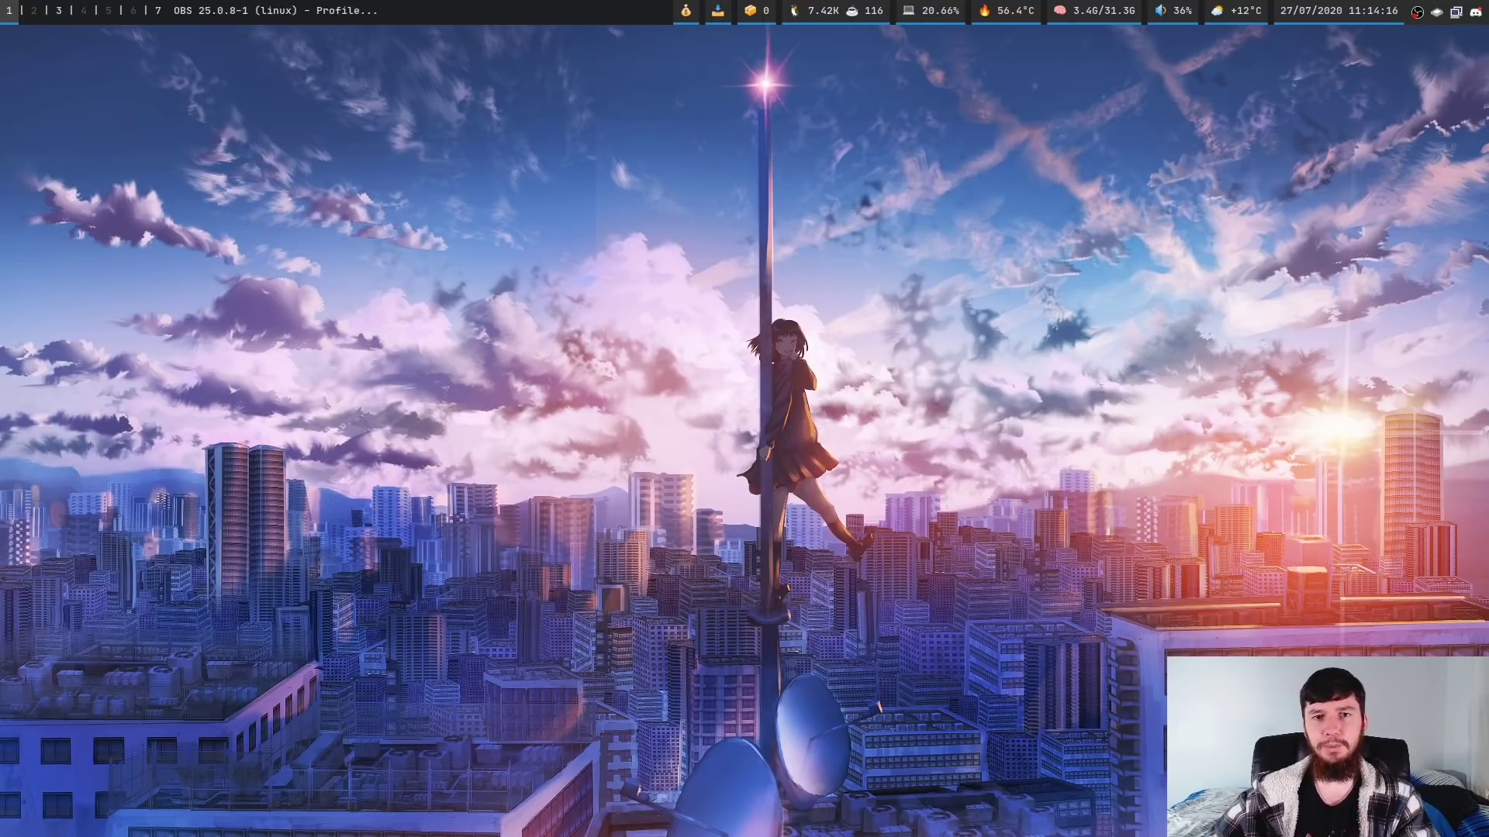
# Step: Open a terminal, enlarge its text and run flameshot -h to list the available options and arguments
pyautogui.press('super+Return')
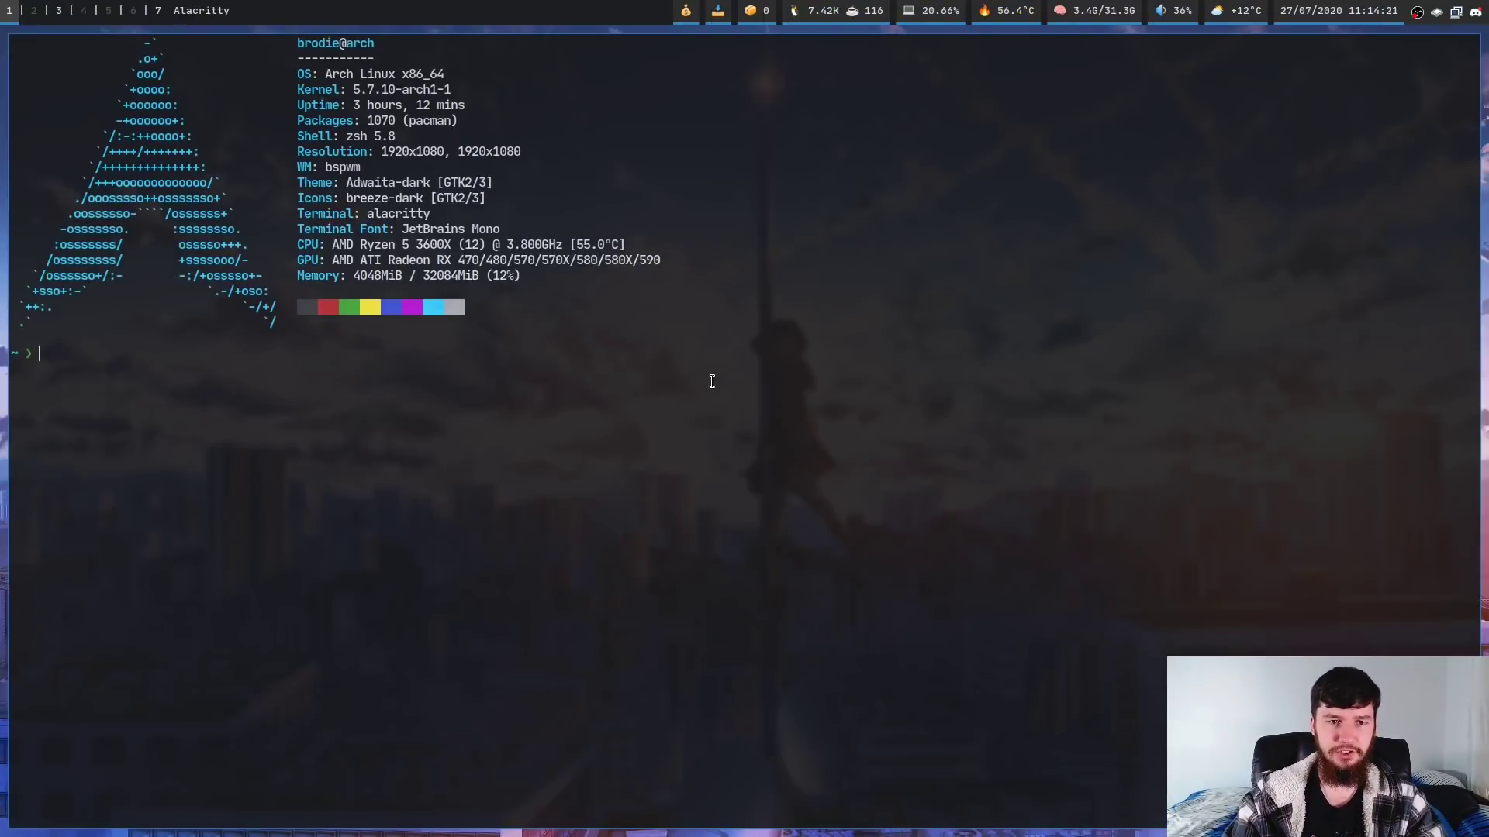
pyautogui.hotkey('ctrl', '=')
pyautogui.hotkey('ctrl', '=')
pyautogui.hotkey('ctrl', '=')
pyautogui.hotkey('ctrl', '=')
pyautogui.hotkey('ctrl', '=')
pyautogui.write('flame')
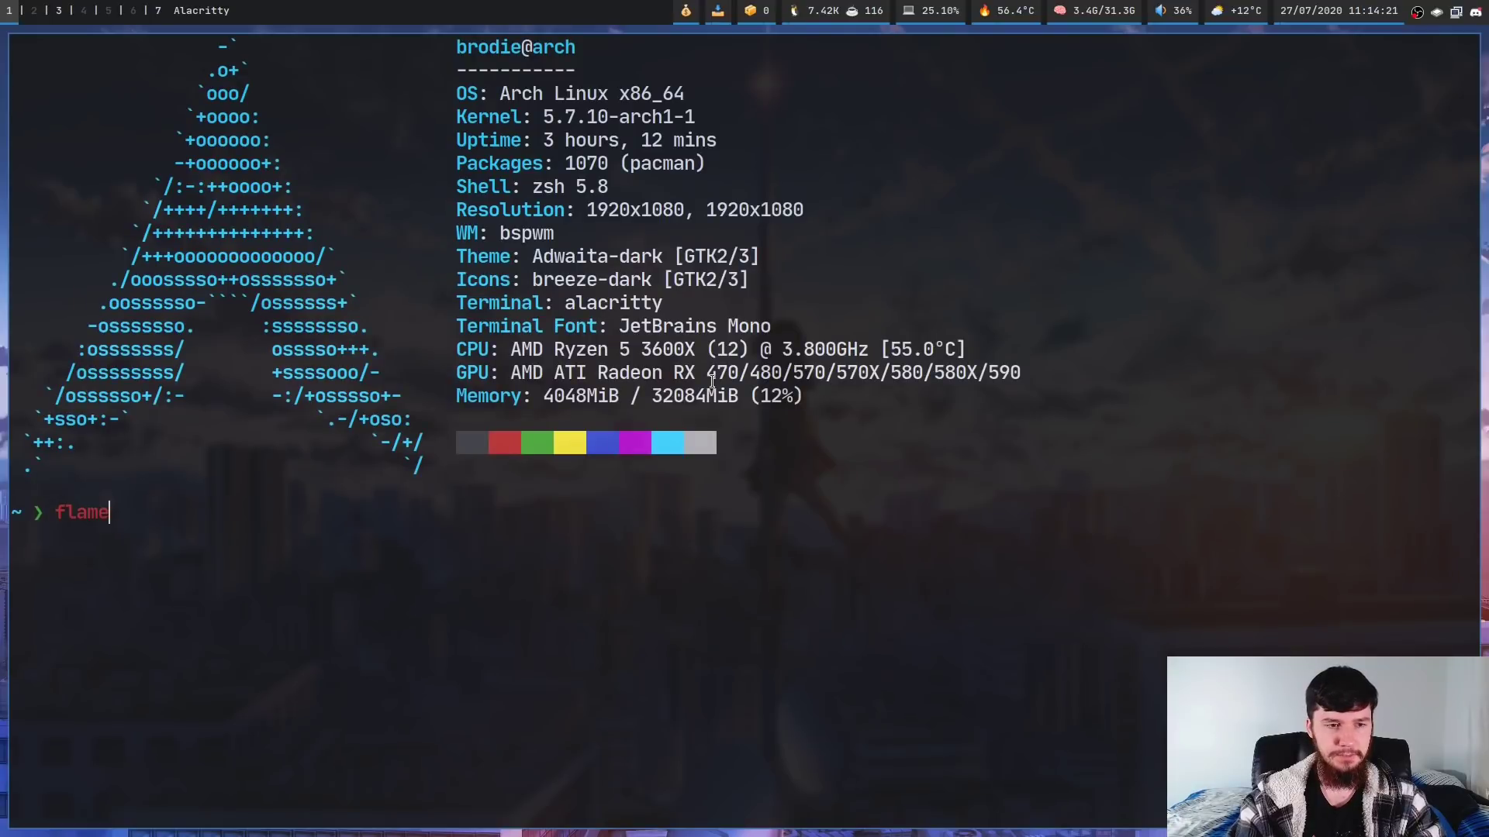
pyautogui.write('shot -h')
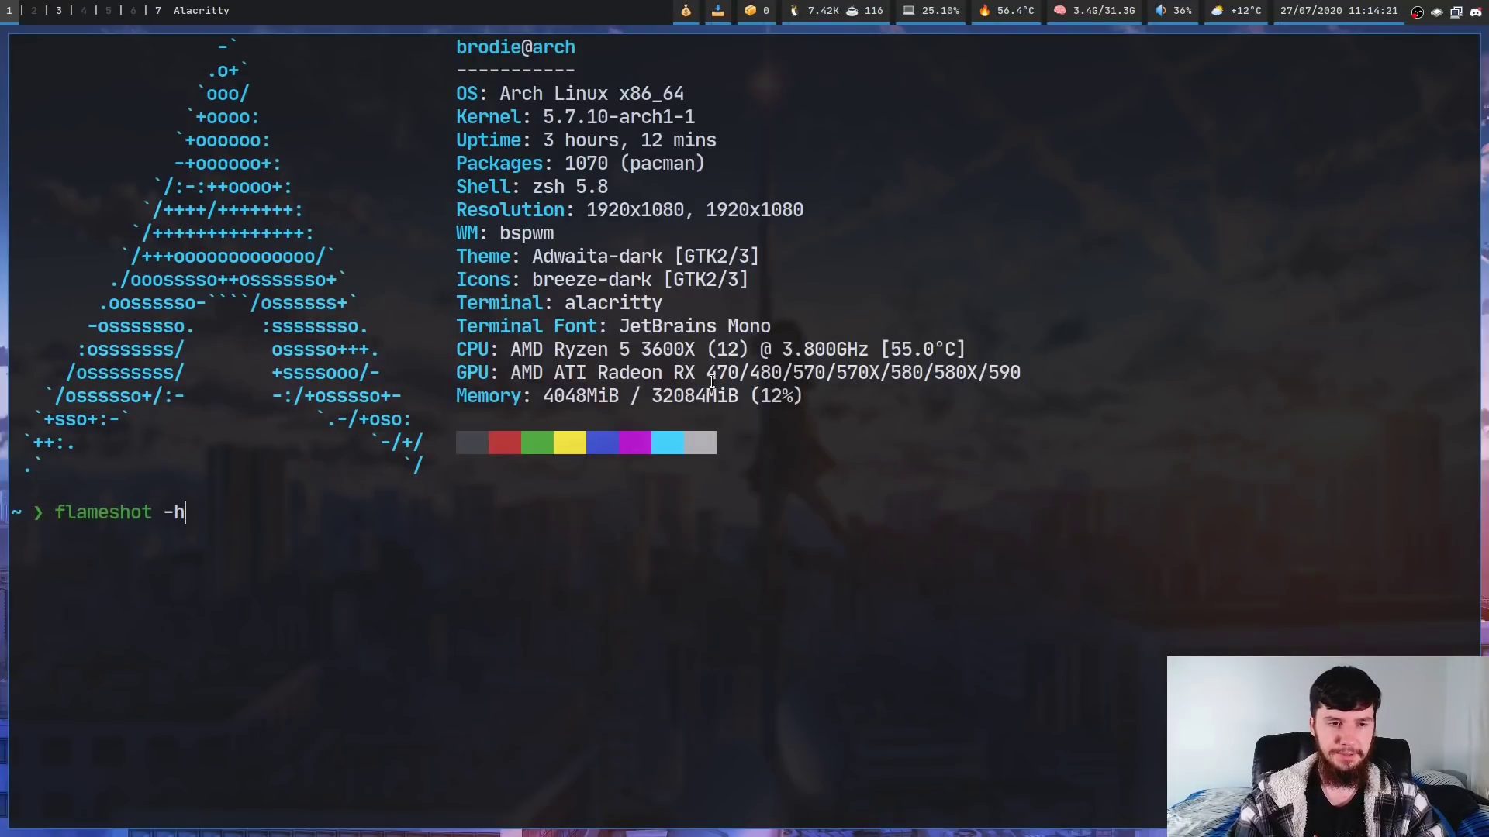
pyautogui.press('Return')
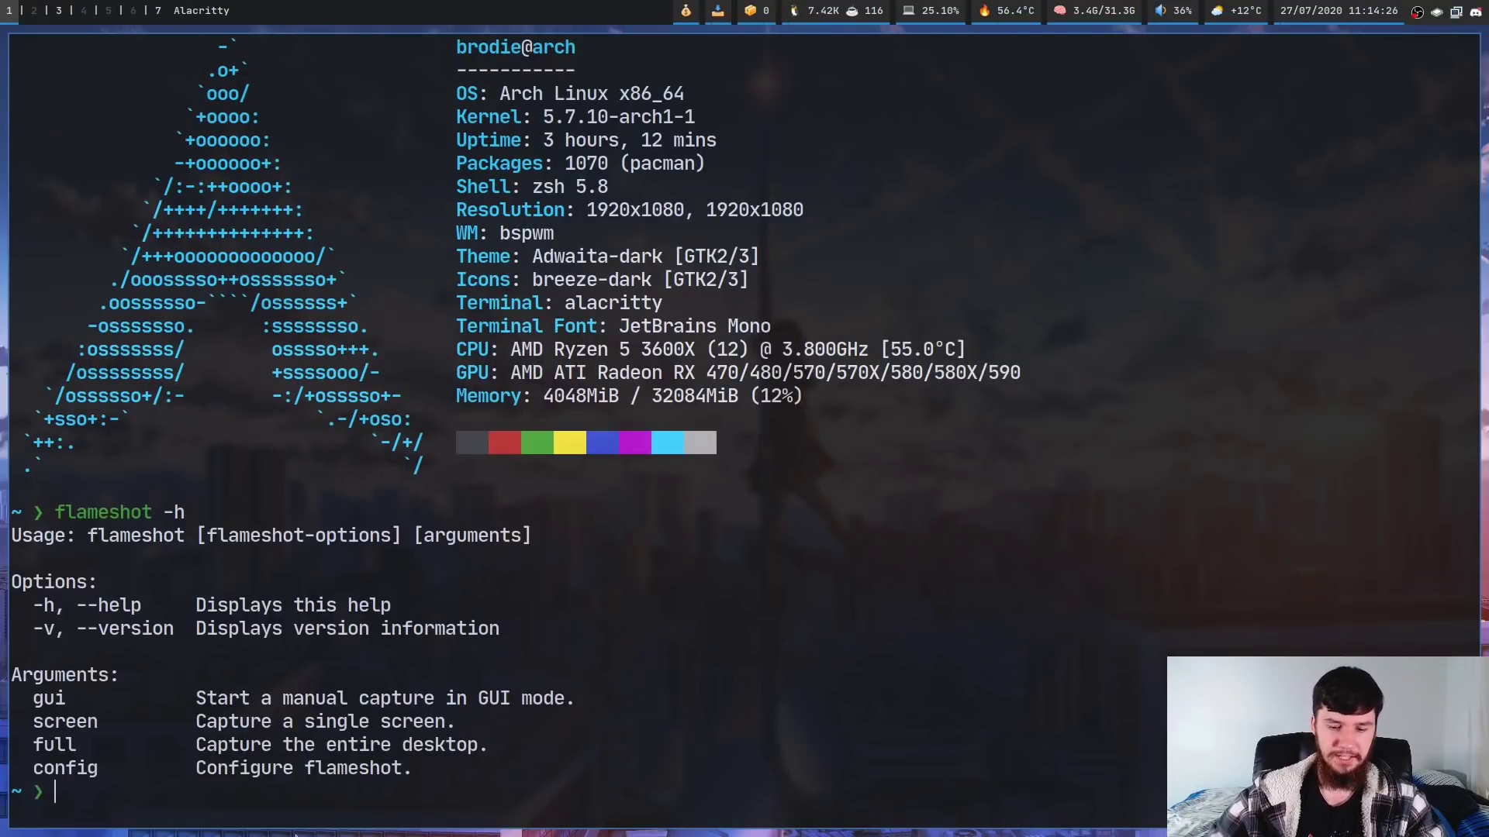
pyautogui.hotkey('ctrl', '=')
pyautogui.hotkey('ctrl', '=')
pyautogui.hotkey('ctrl', '=')
pyautogui.hotkey('ctrl', '=')
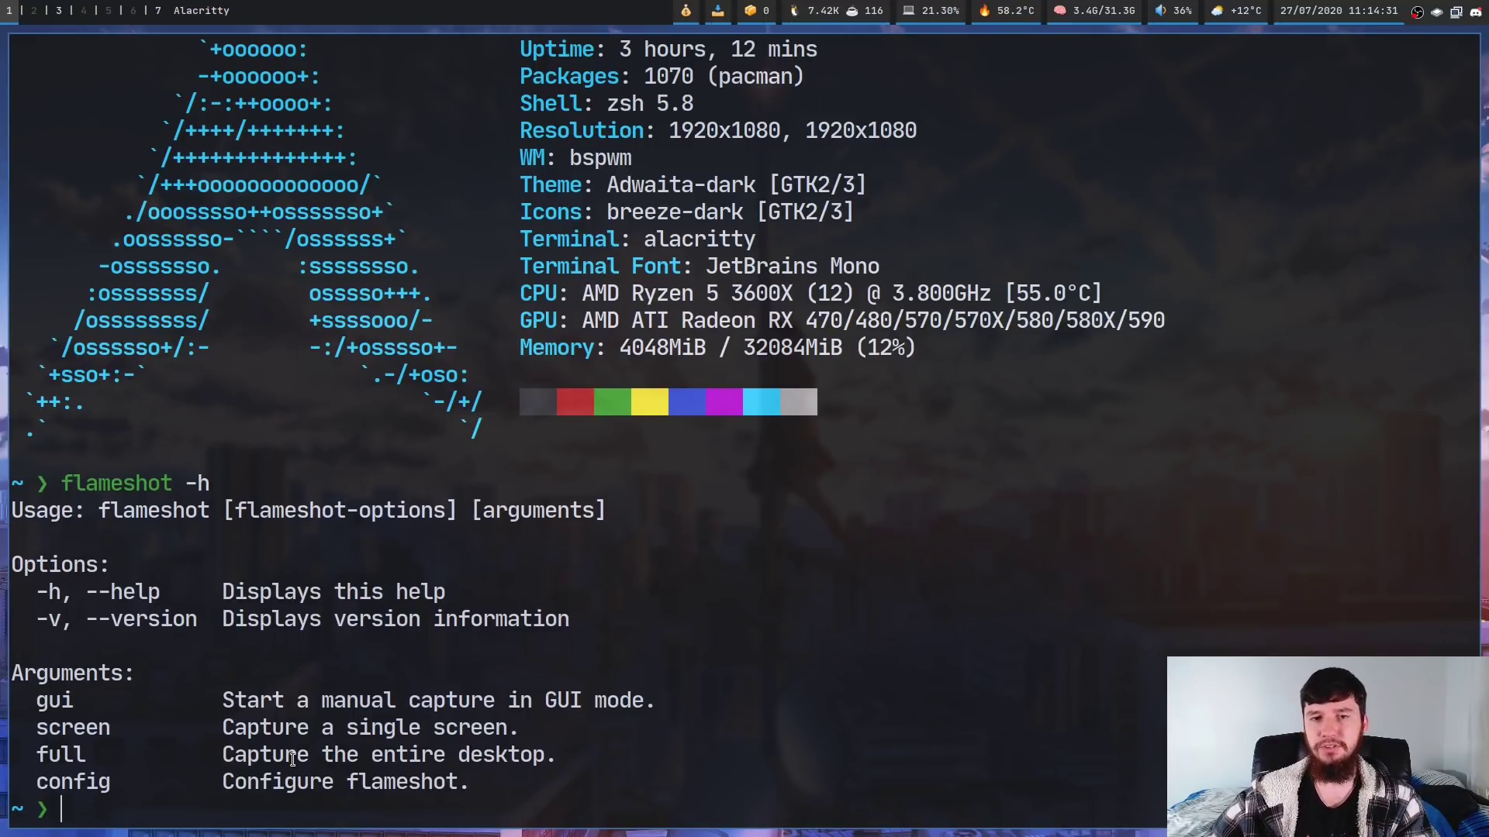
# Step: Run flameshot gui and select a capture area covering the ASCII logo down to the help output's usage line
pyautogui.moveTo(231, 692); pyautogui.dragTo(630, 702)
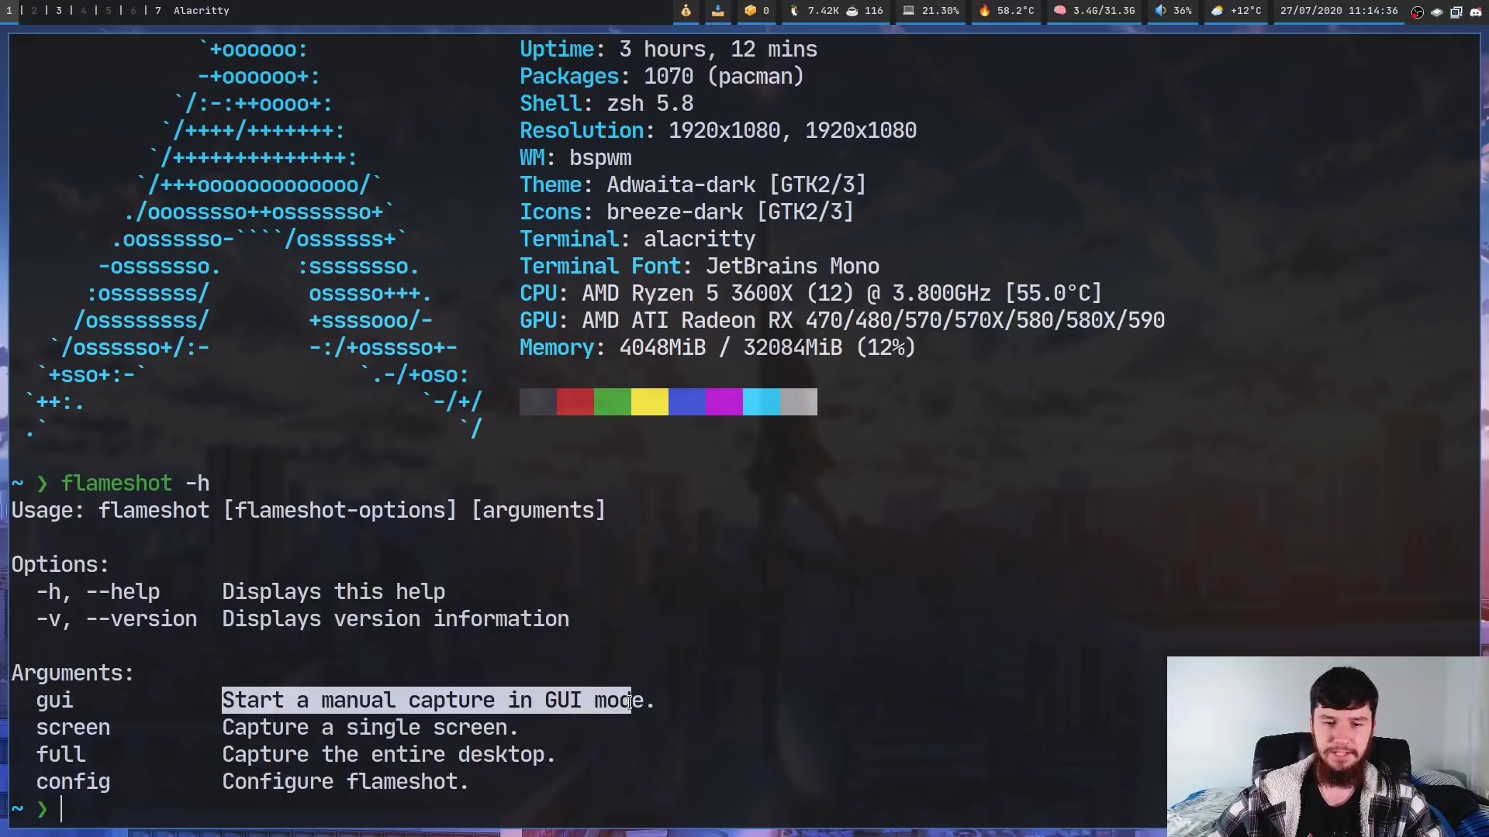
pyautogui.click(530, 733)
pyautogui.write('flameshot gui')
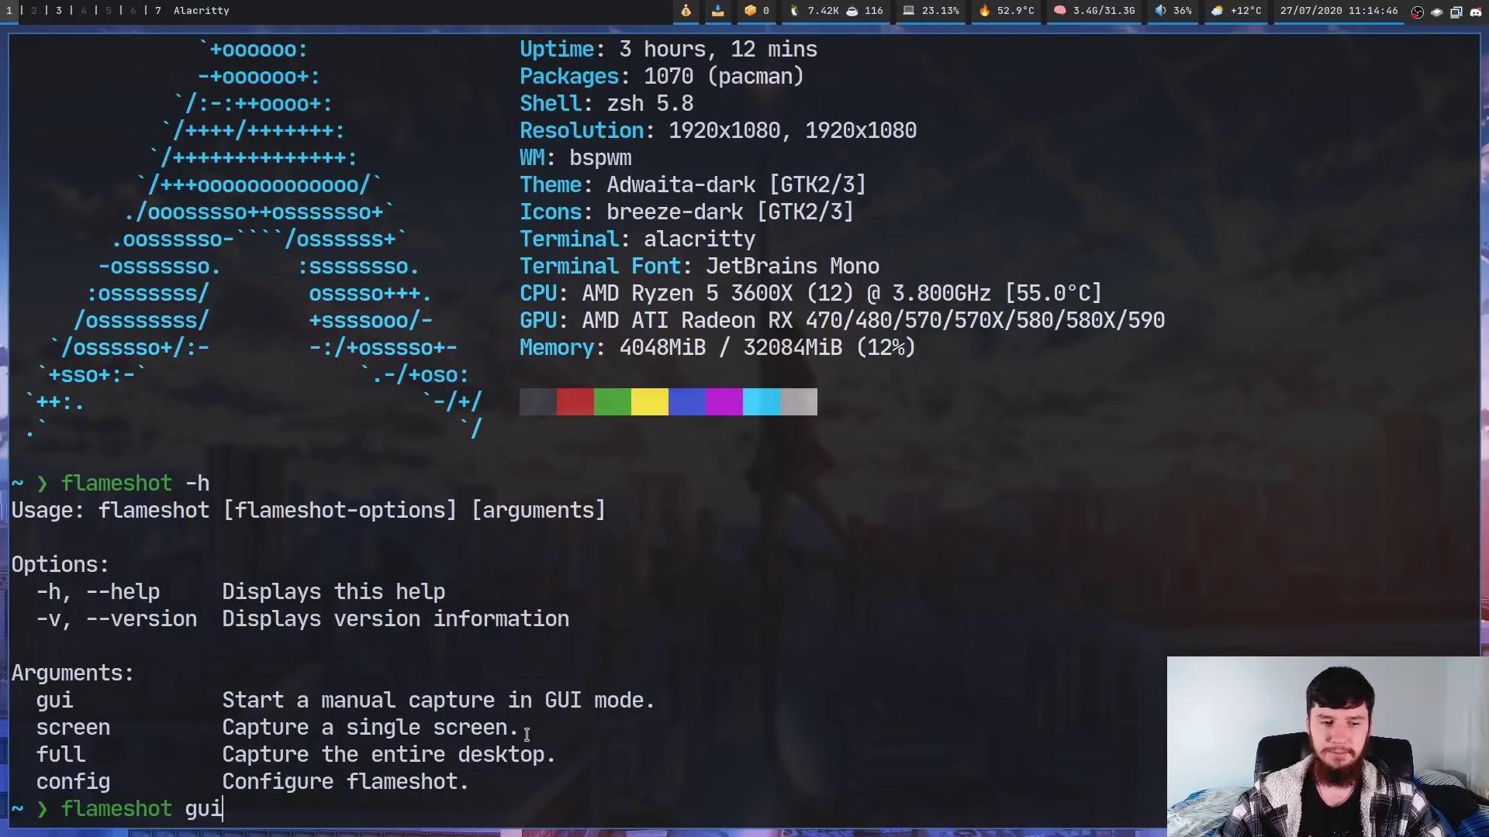
pyautogui.press('Return')
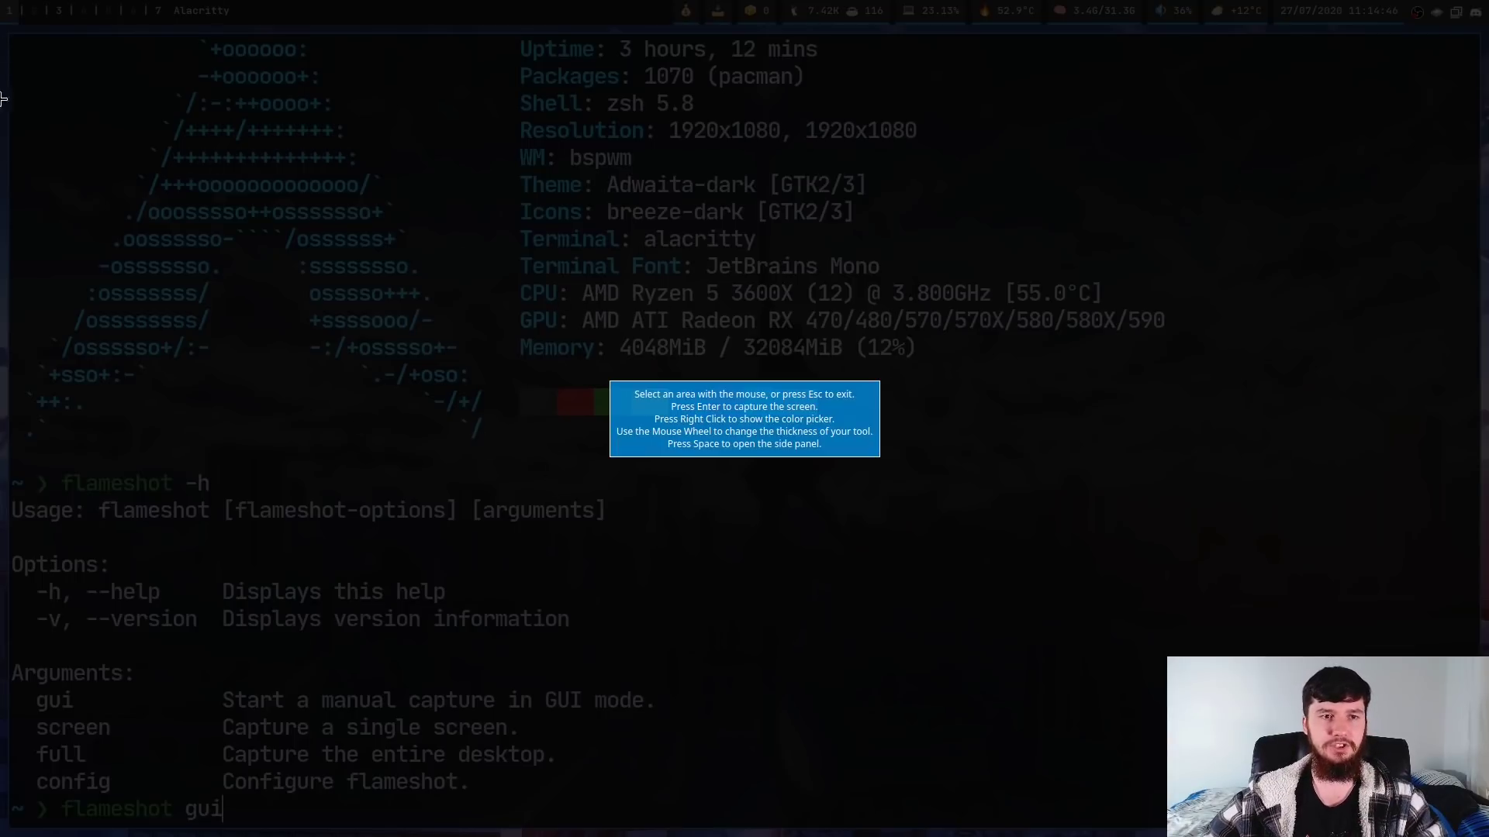
pyautogui.moveTo(620, 536); pyautogui.dragTo(2, 32)
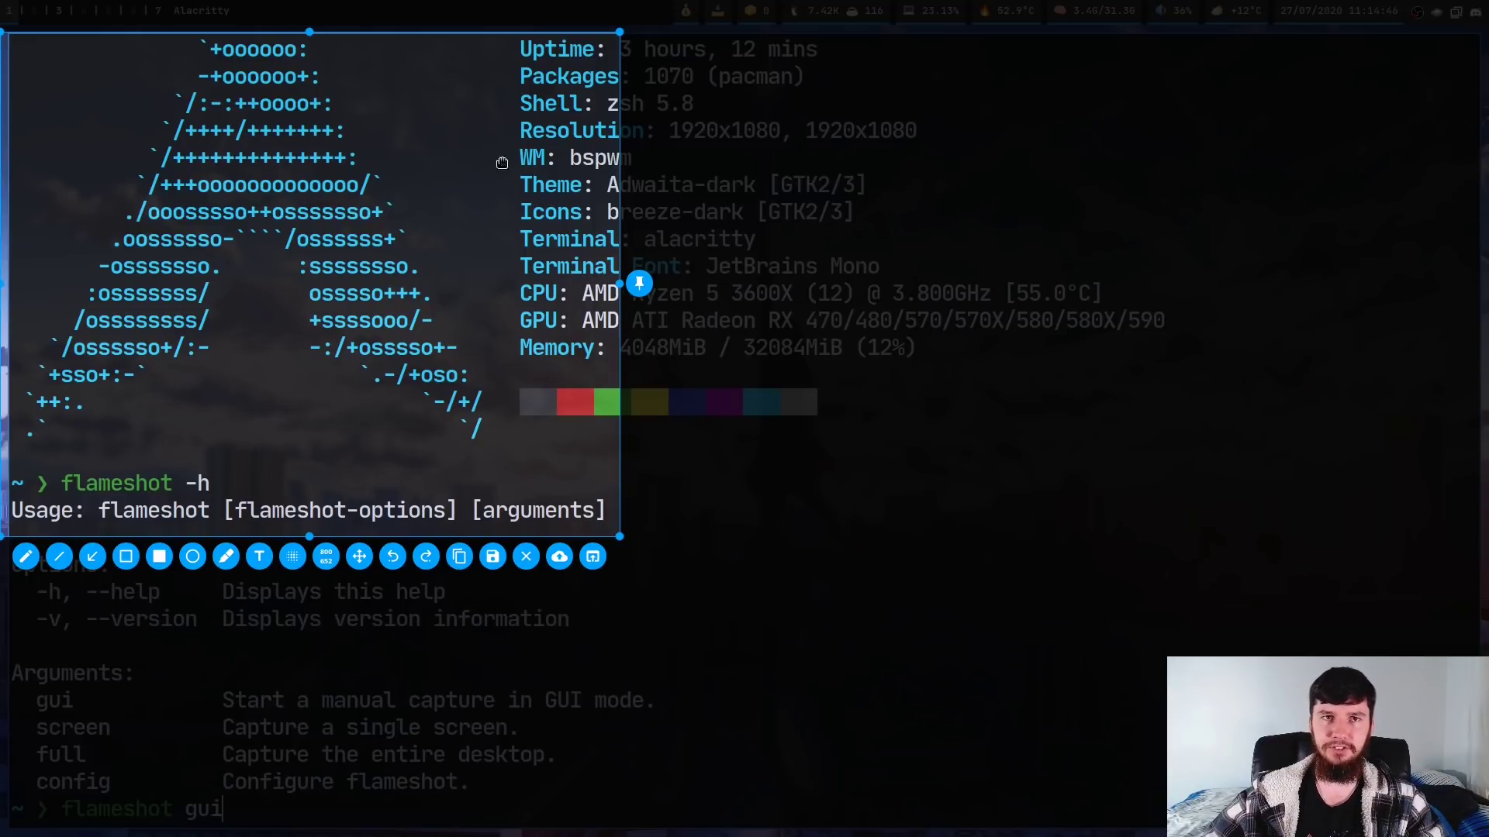
# Step: Choose bright red as the drawing colour and adjust the tool thickness
pyautogui.rightClick(317, 192)
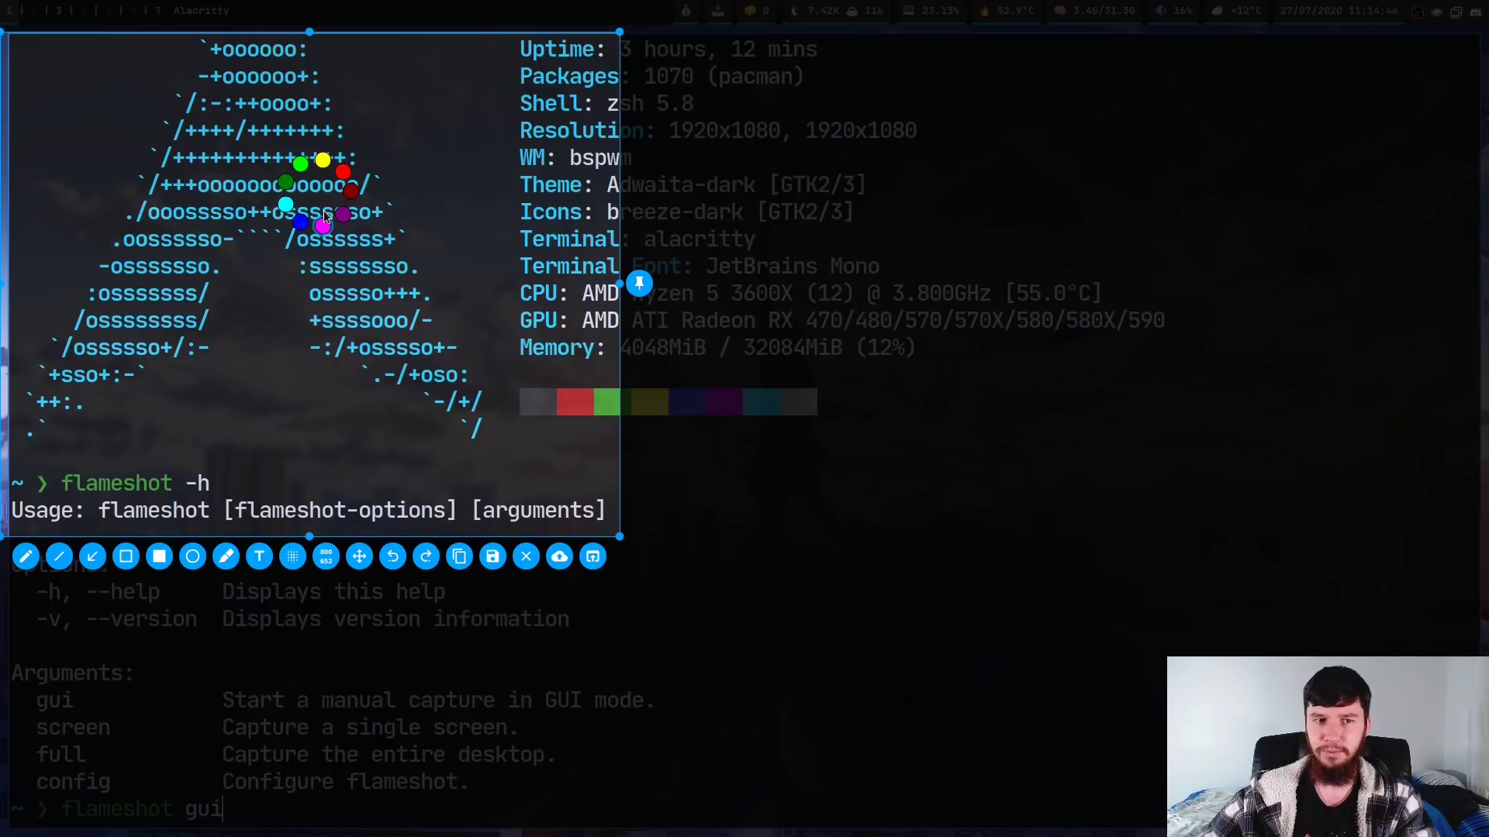
pyautogui.click(346, 179)
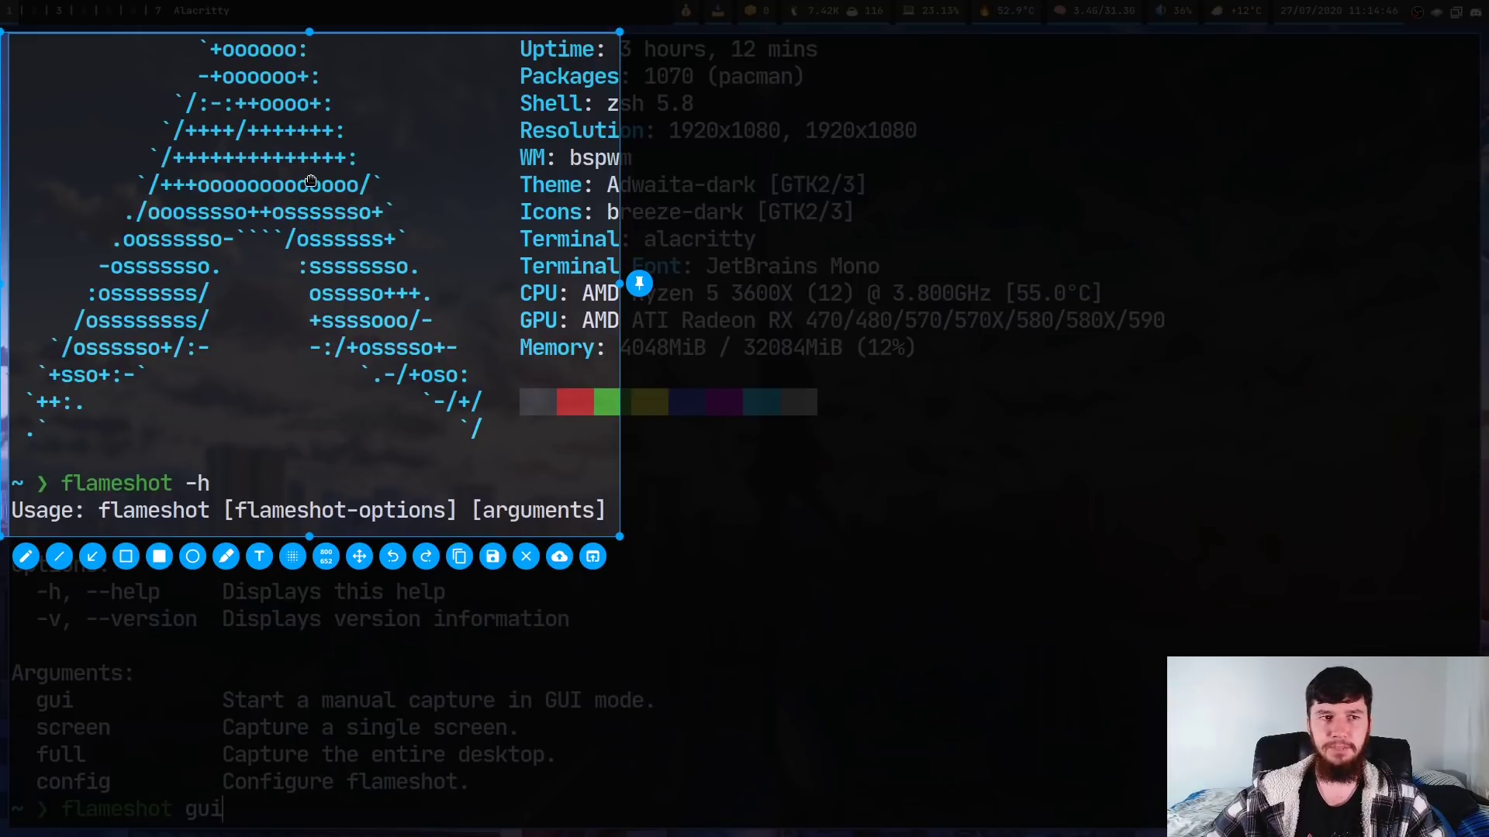
pyautogui.scroll(2, 310, 181)
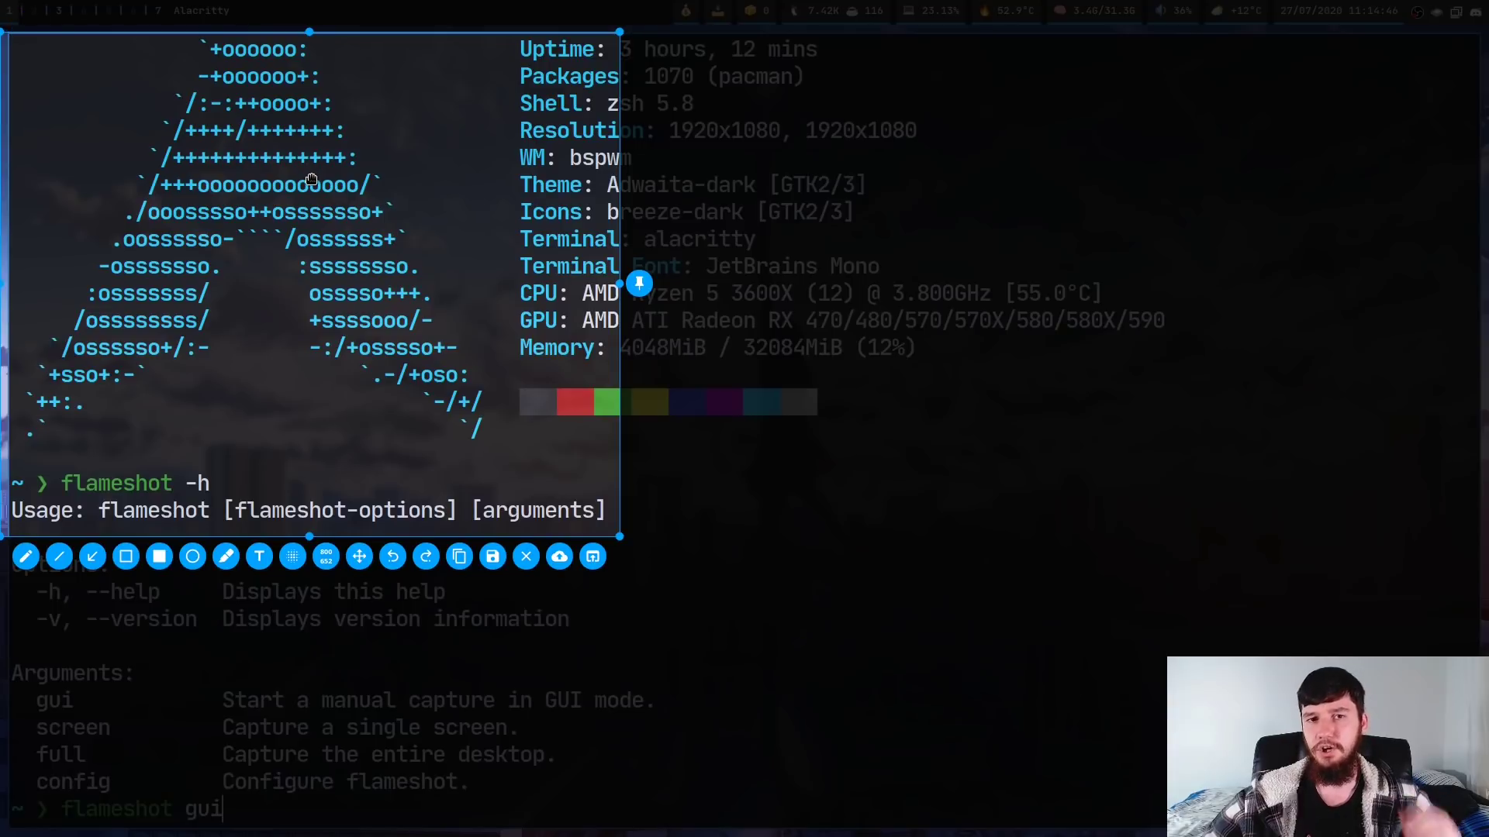
pyautogui.scroll(-3, 311, 181)
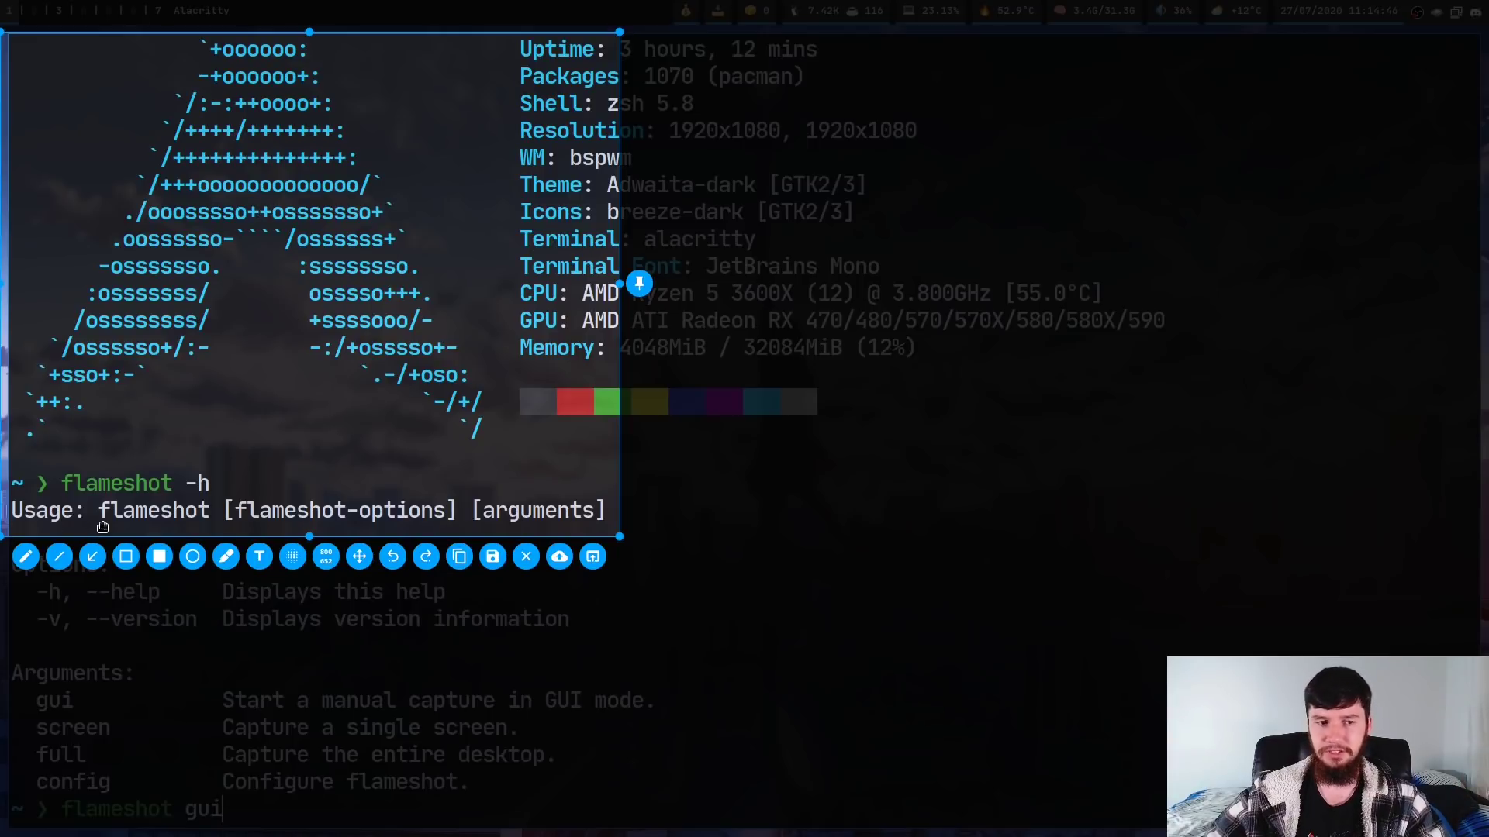
# Step: Circle the word flameshot freehand with the Pencil and draw three straight lines across the logo
pyautogui.click(25, 558)
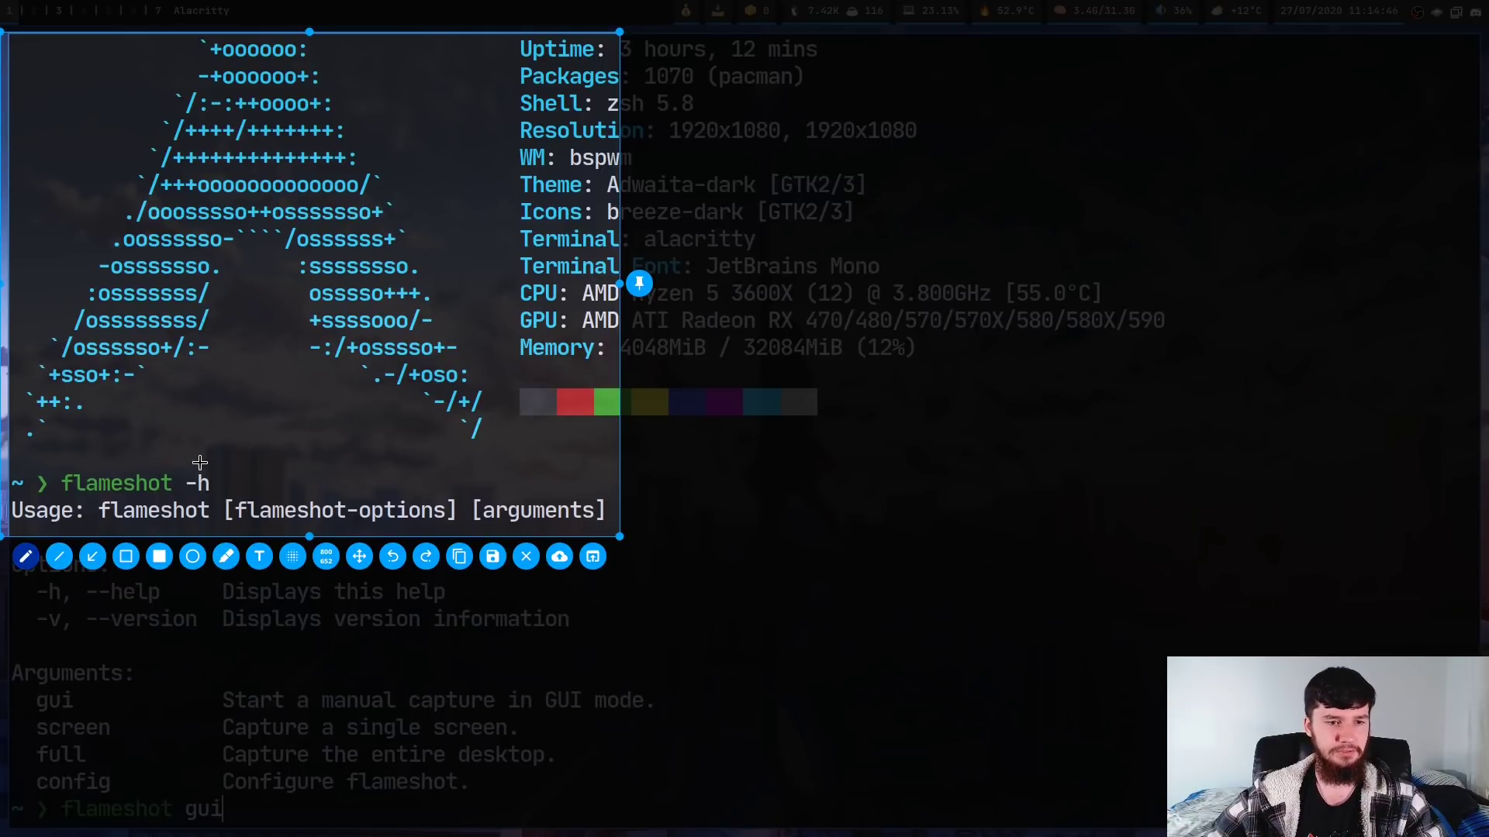
pyautogui.moveTo(207, 466)
pyautogui.mouseDown()
pyautogui.moveTo(116, 445)
pyautogui.moveTo(62, 459)
pyautogui.moveTo(115, 503)
pyautogui.moveTo(199, 468)
pyautogui.mouseUp()
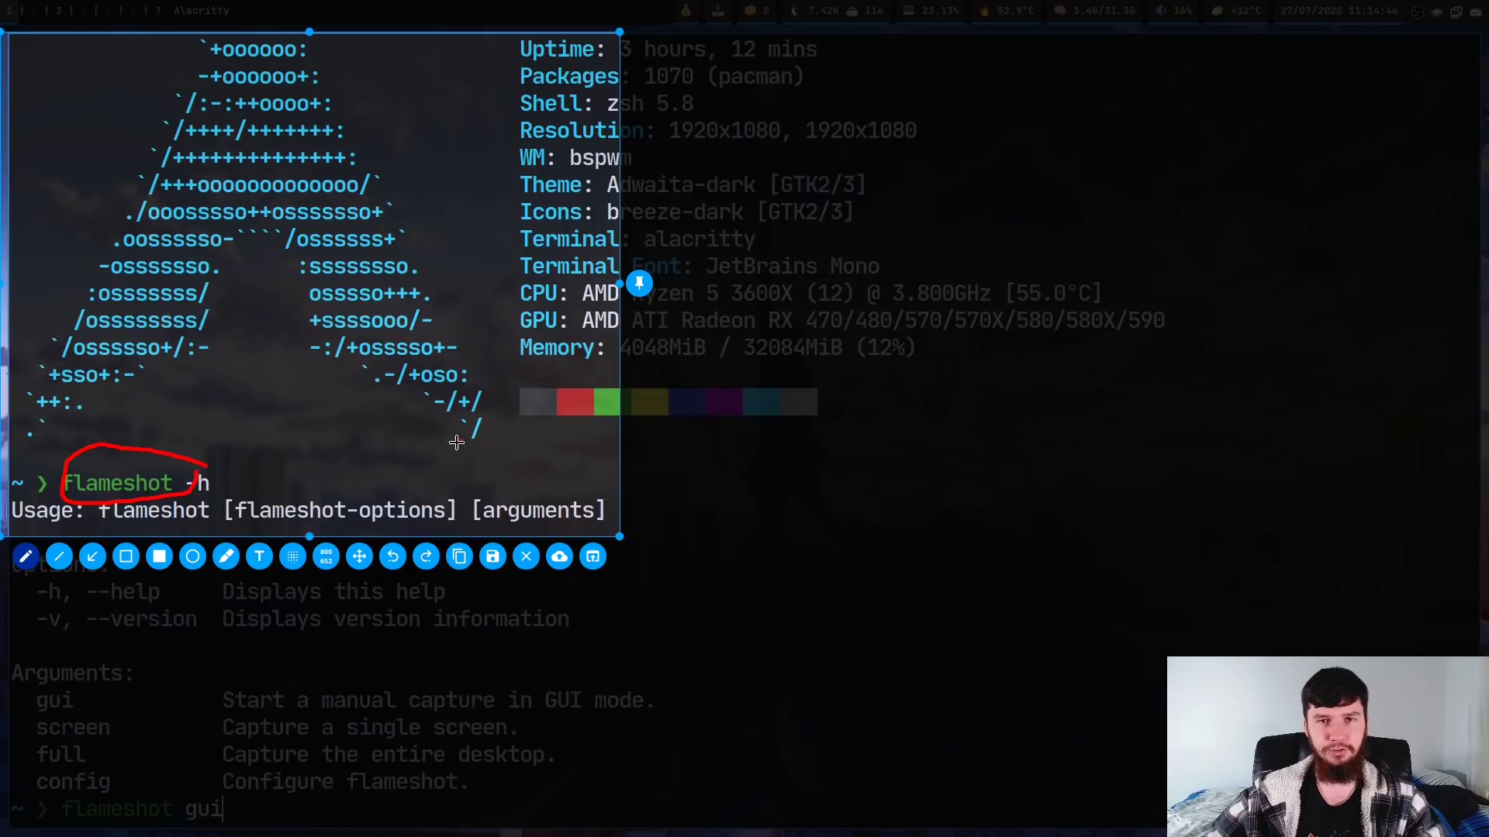
pyautogui.click(60, 557)
pyautogui.moveTo(95, 149)
pyautogui.mouseDown()
pyautogui.moveTo(170, 211)
pyautogui.moveTo(218, 377)
pyautogui.mouseUp()
pyautogui.moveTo(323, 129); pyautogui.dragTo(61, 359)
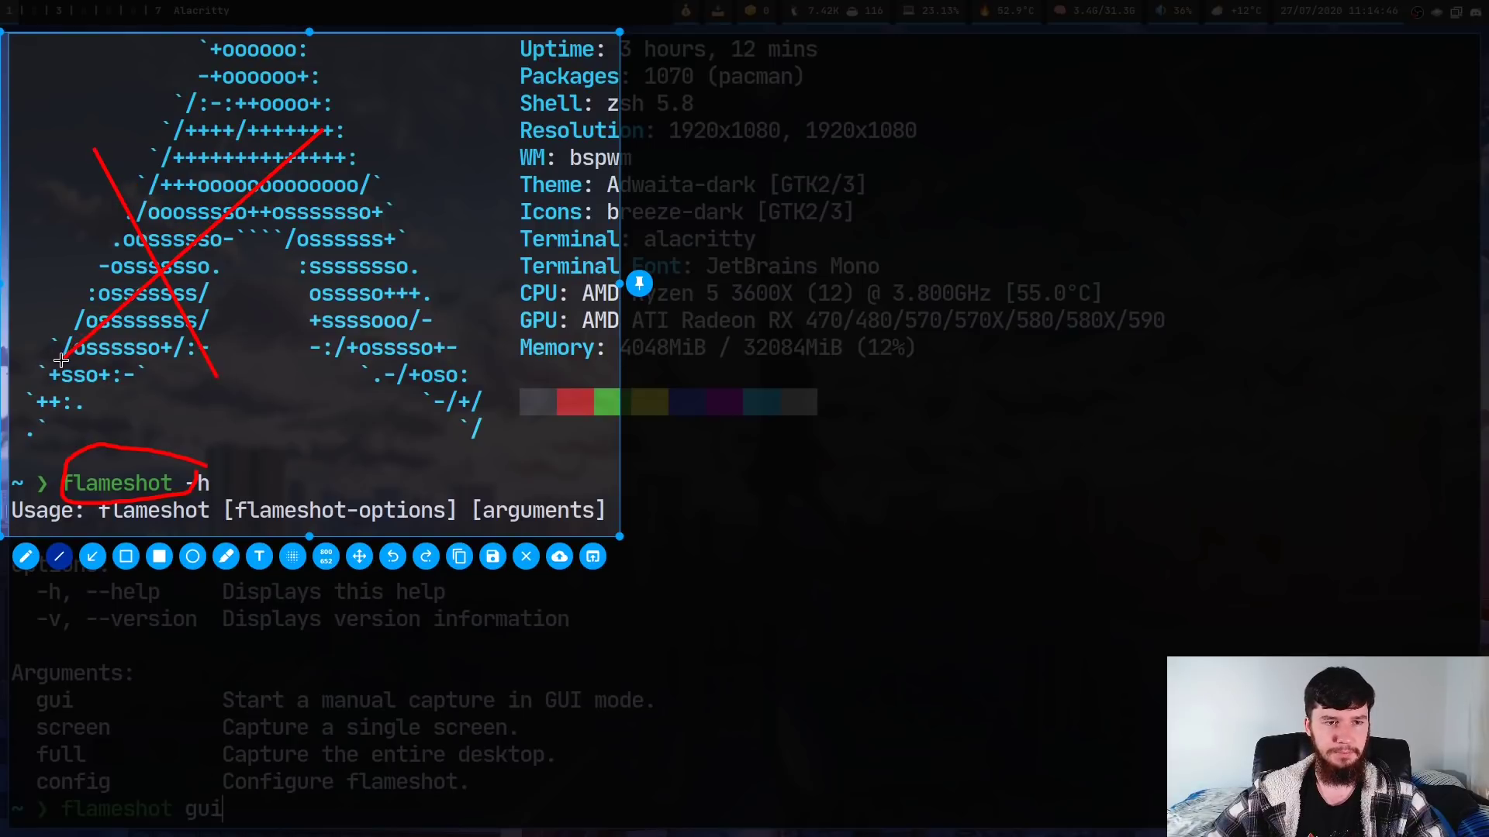
pyautogui.moveTo(460, 148)
pyautogui.mouseDown()
pyautogui.moveTo(445, 417)
pyautogui.moveTo(509, 336)
pyautogui.moveTo(462, 246)
pyautogui.moveTo(464, 150)
pyautogui.moveTo(487, 128)
pyautogui.moveTo(507, 345)
pyautogui.moveTo(240, 387)
pyautogui.moveTo(583, 168)
pyautogui.moveTo(315, 132)
pyautogui.moveTo(506, 361)
pyautogui.moveTo(315, 390)
pyautogui.moveTo(406, 417)
pyautogui.mouseUp()
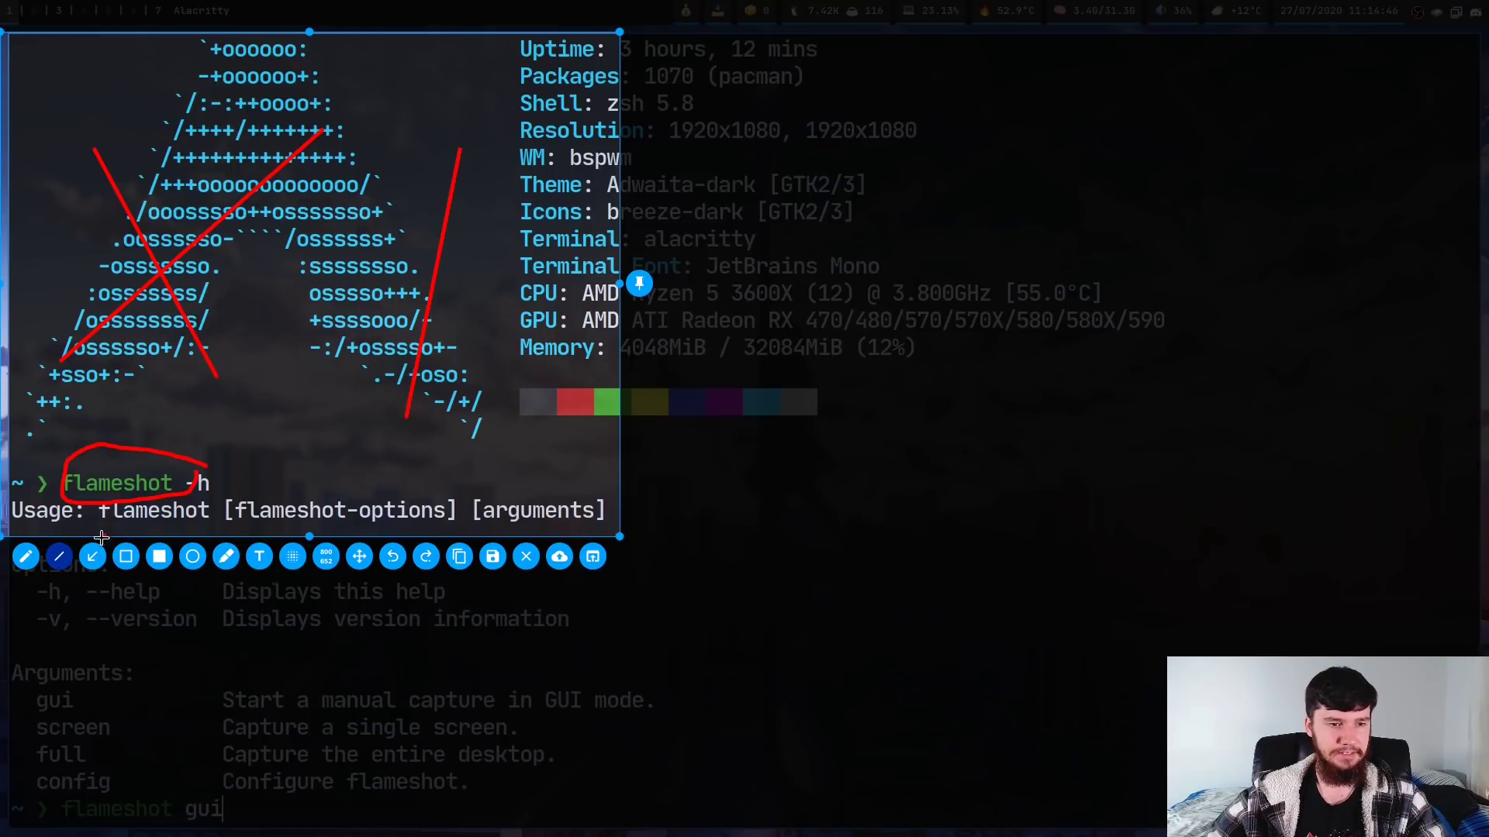
# Step: Draw an arrow across the upper part of the logo, and undo all annotations made so far
pyautogui.click(91, 560)
pyautogui.moveTo(161, 86); pyautogui.dragTo(404, 186)
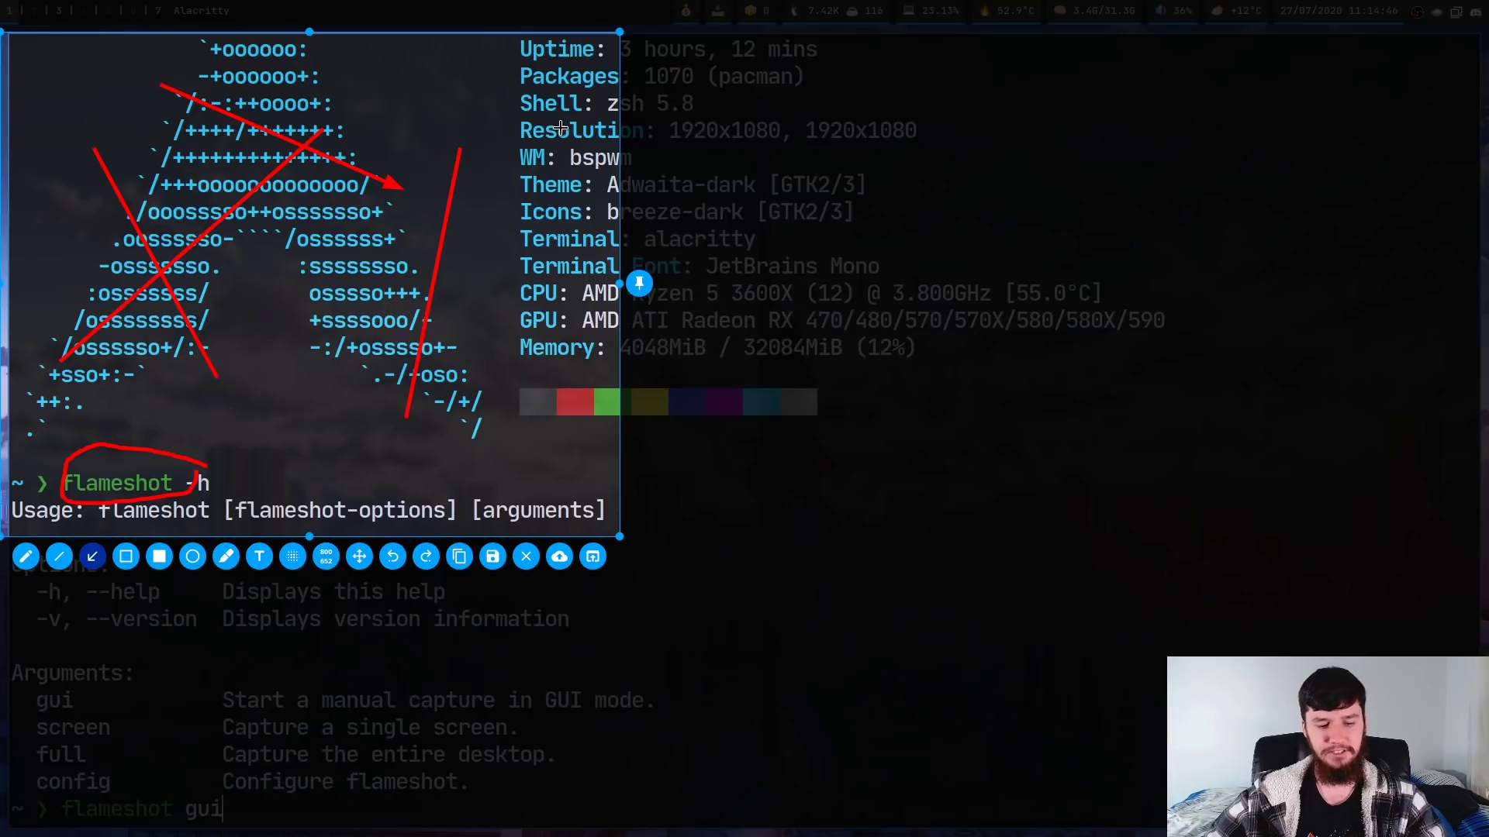
pyautogui.hotkey('ctrl', 'z')
pyautogui.hotkey('ctrl', 'z')
pyautogui.hotkey('ctrl', 'z')
pyautogui.hotkey('ctrl', 'z')
pyautogui.hotkey('ctrl', 'z')
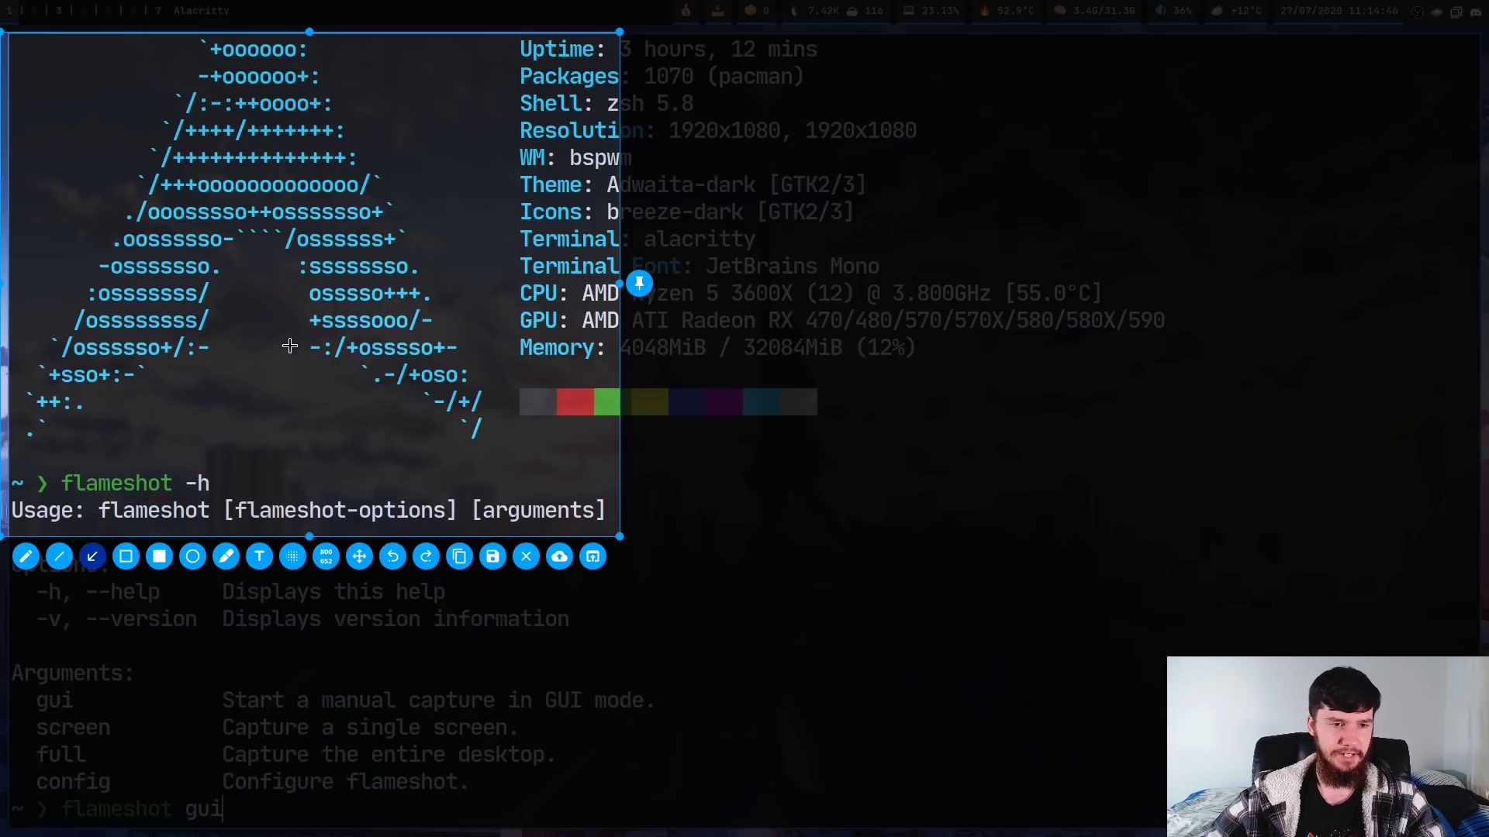
# Step: Draw an arrow pointing at -h and frame the word flameshot with a rectangle outline
pyautogui.moveTo(273, 350); pyautogui.dragTo(210, 475)
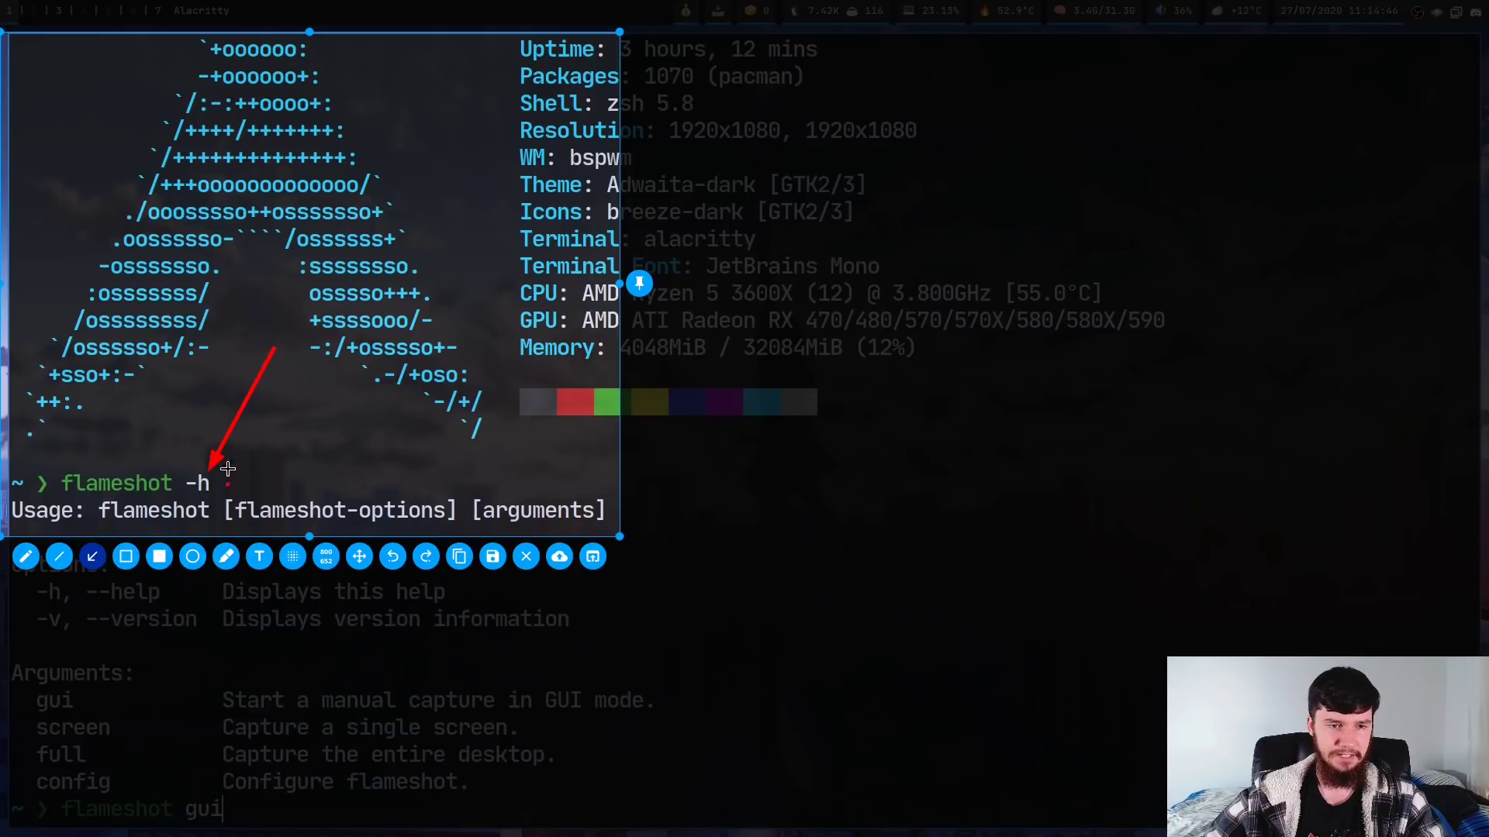
pyautogui.click(127, 557)
pyautogui.moveTo(52, 457); pyautogui.dragTo(181, 502)
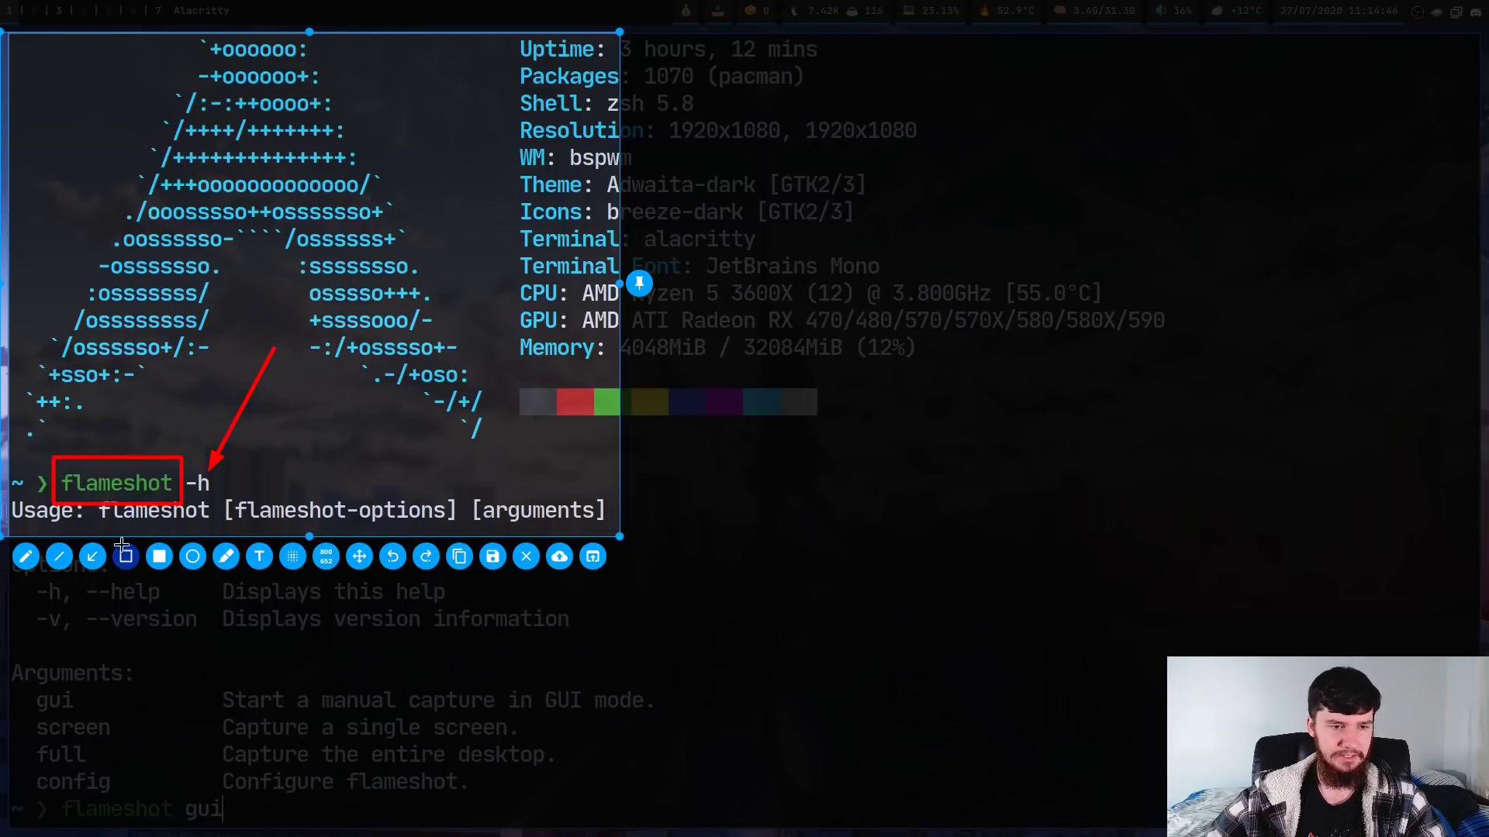
# Step: Cover [flameshot-options] in the usage line with a filled rectangle, and undo both rectangles
pyautogui.click(158, 558)
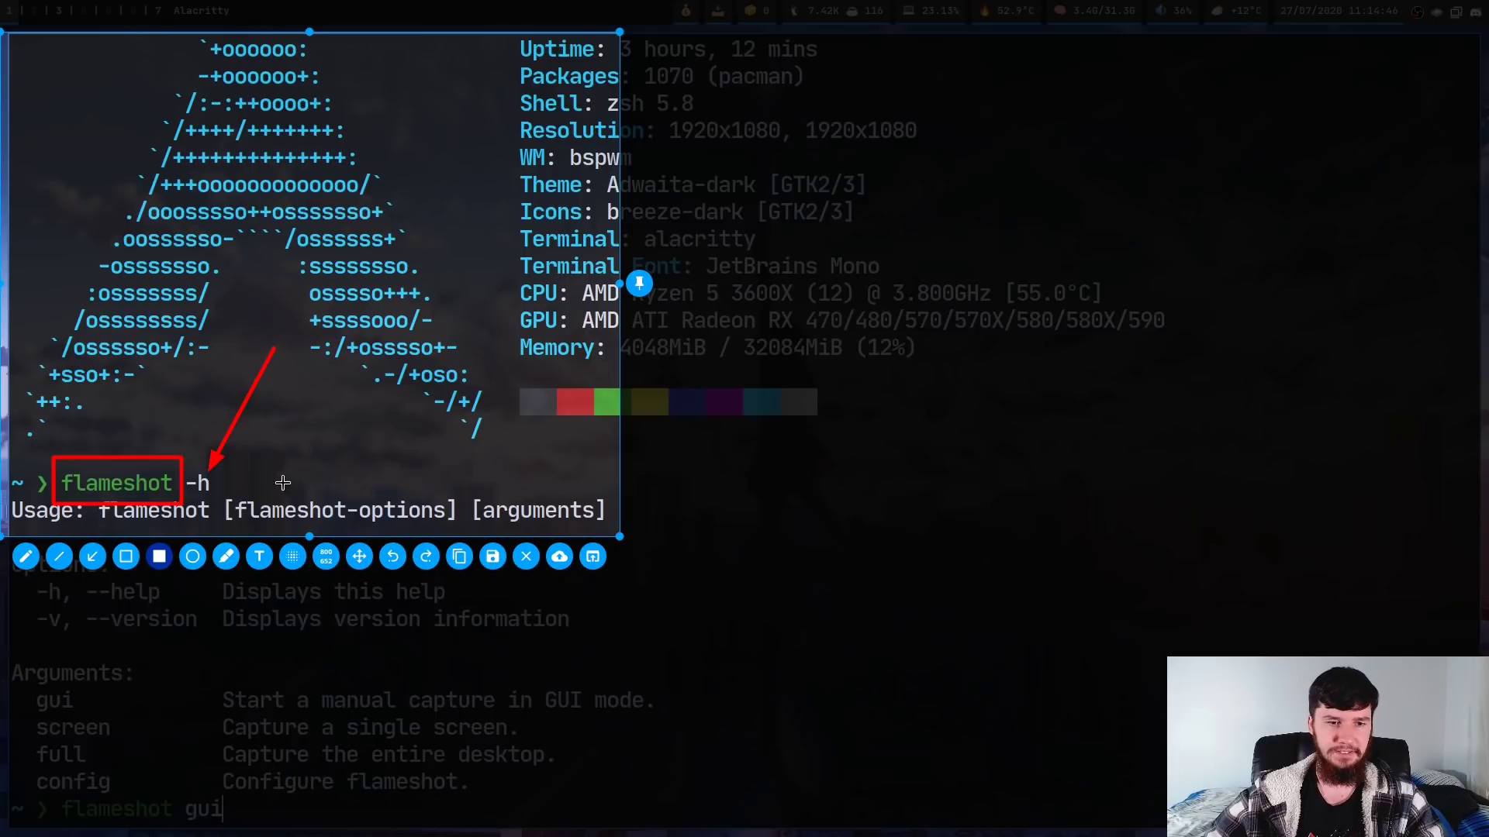
pyautogui.moveTo(223, 488); pyautogui.dragTo(456, 526)
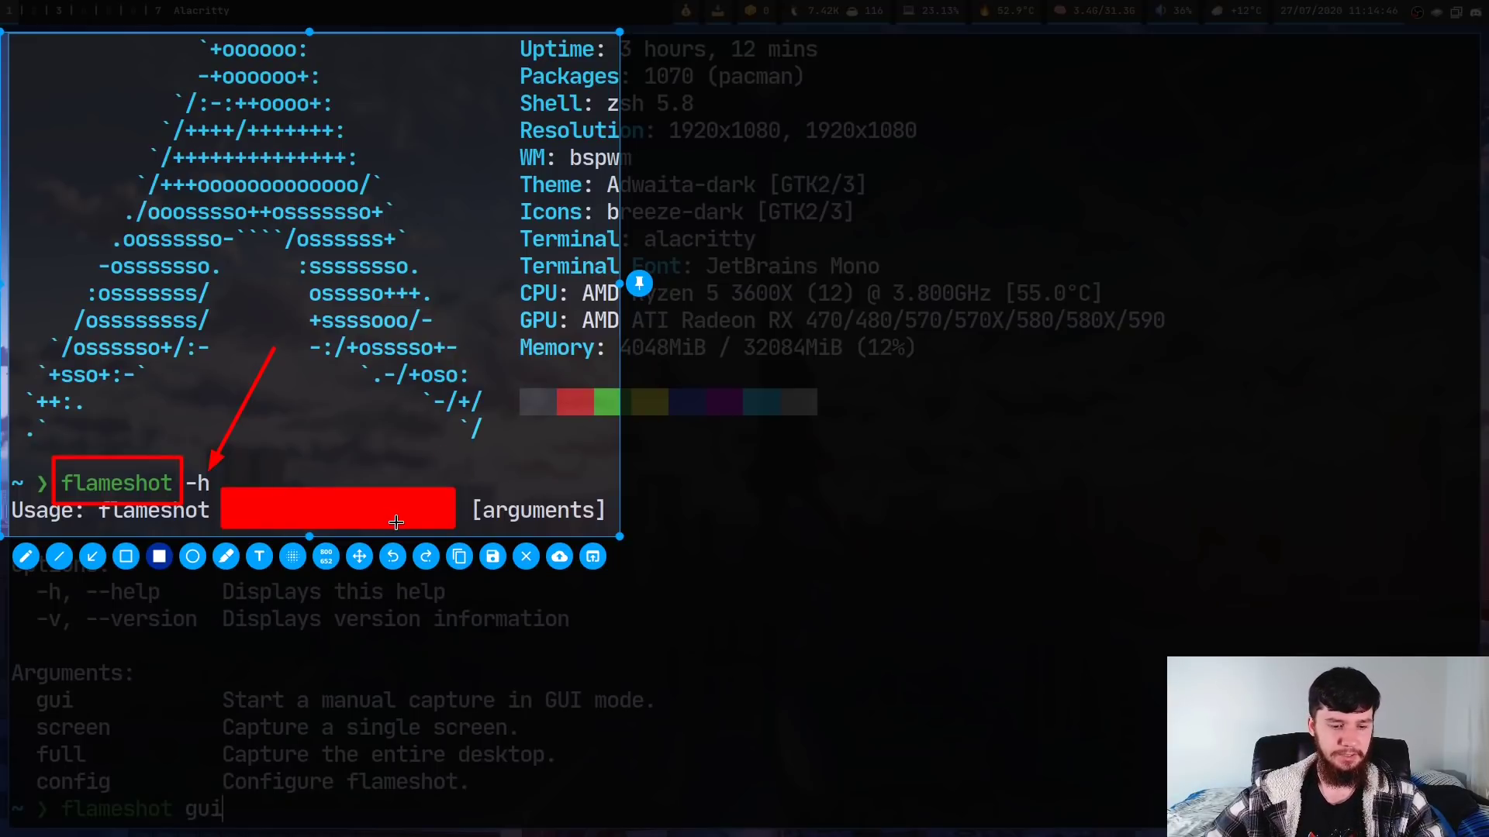
pyautogui.hotkey('ctrl', 'z')
pyautogui.hotkey('ctrl', 'z')
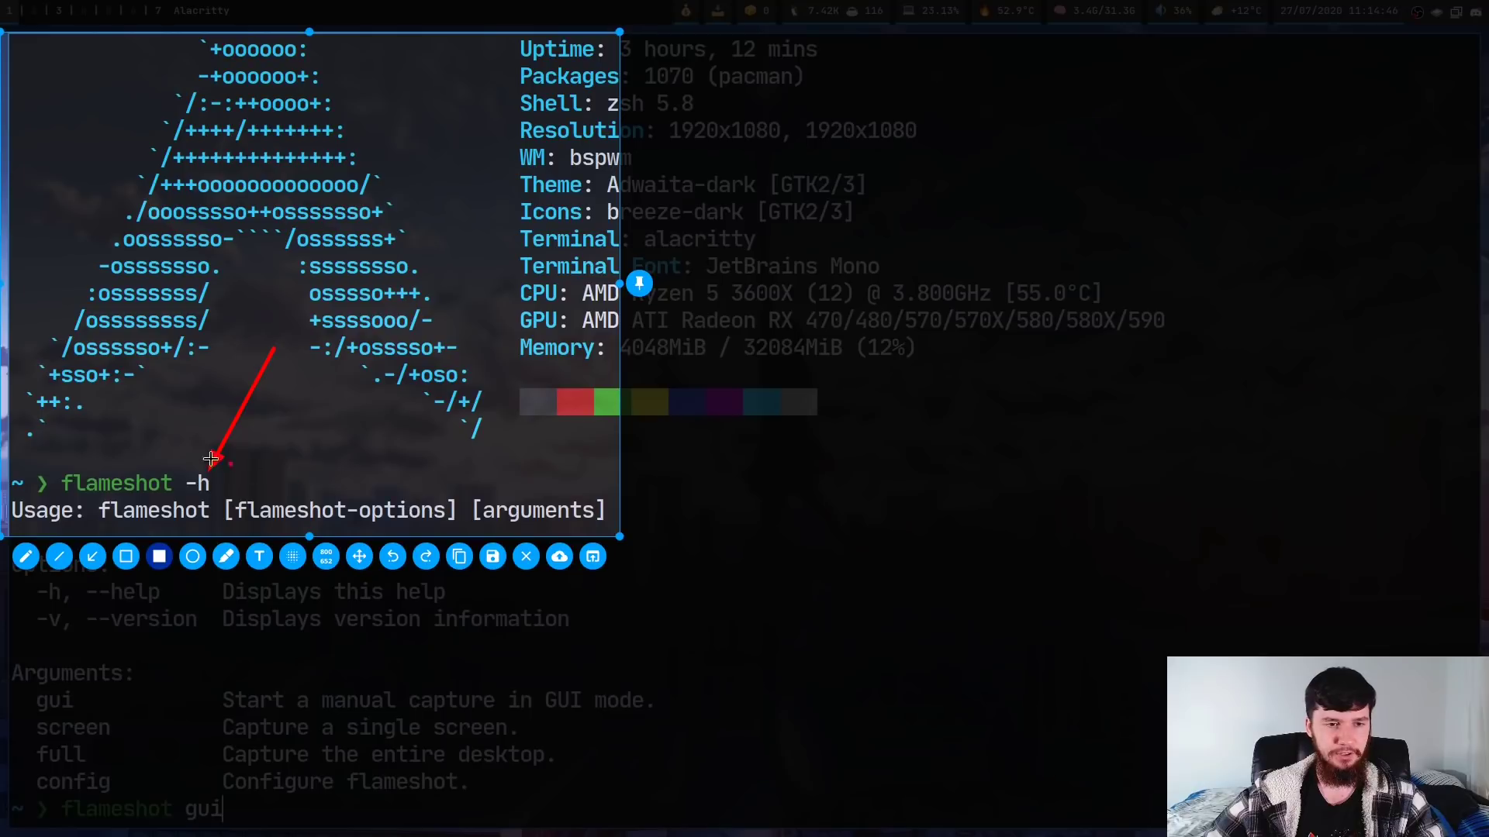
# Step: Circle the word flameshot with the Circle tool and replace the old arrow with one pointing at the circle
pyautogui.click(194, 557)
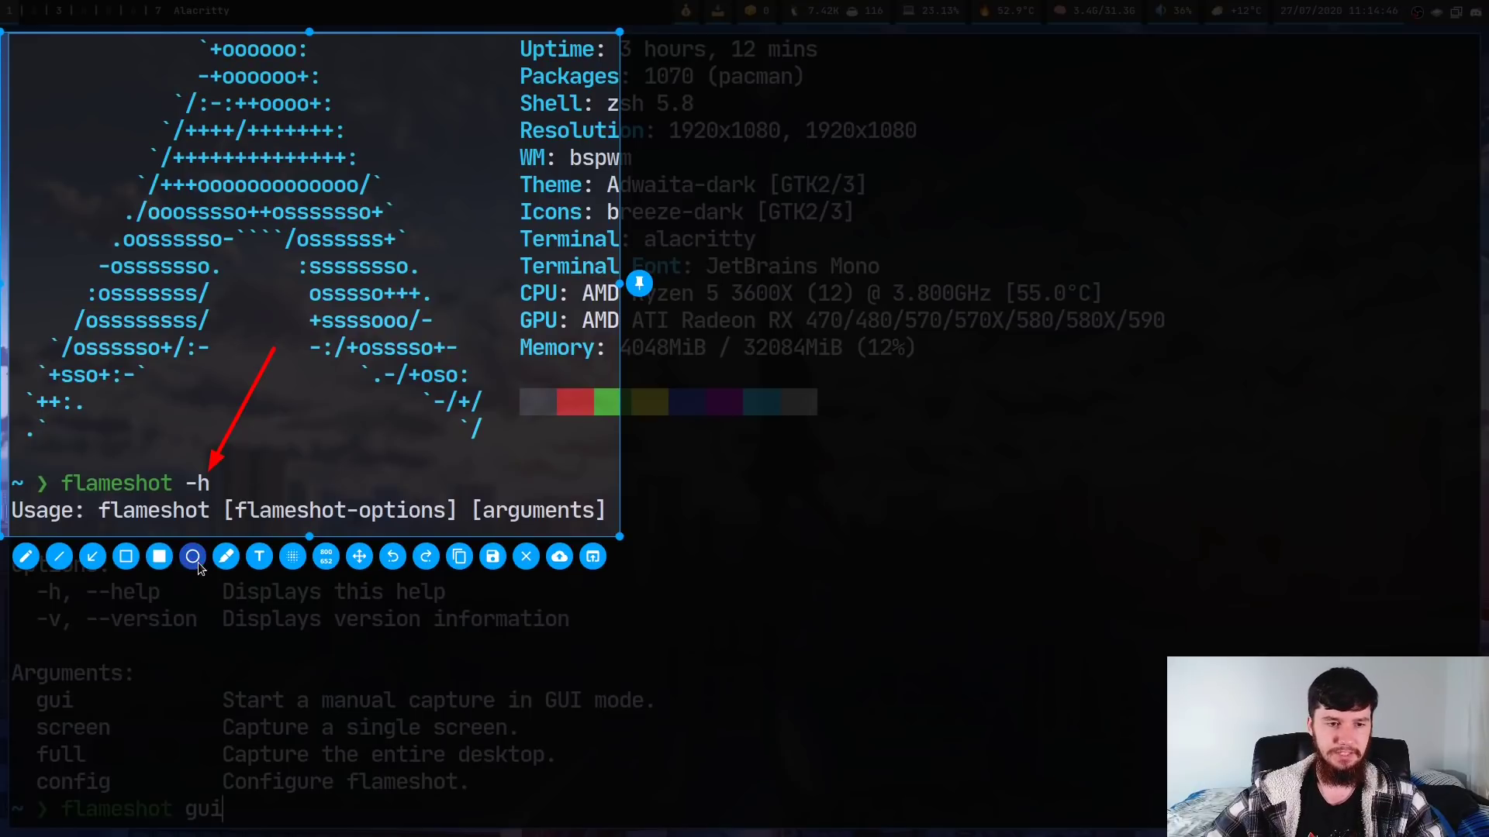
pyautogui.moveTo(49, 454); pyautogui.dragTo(181, 505)
pyautogui.hotkey('ctrl', 'z')
pyautogui.hotkey('ctrl', 'z')
pyautogui.moveTo(56, 460); pyautogui.dragTo(181, 500)
pyautogui.click(93, 557)
pyautogui.moveTo(238, 395); pyautogui.dragTo(170, 459)
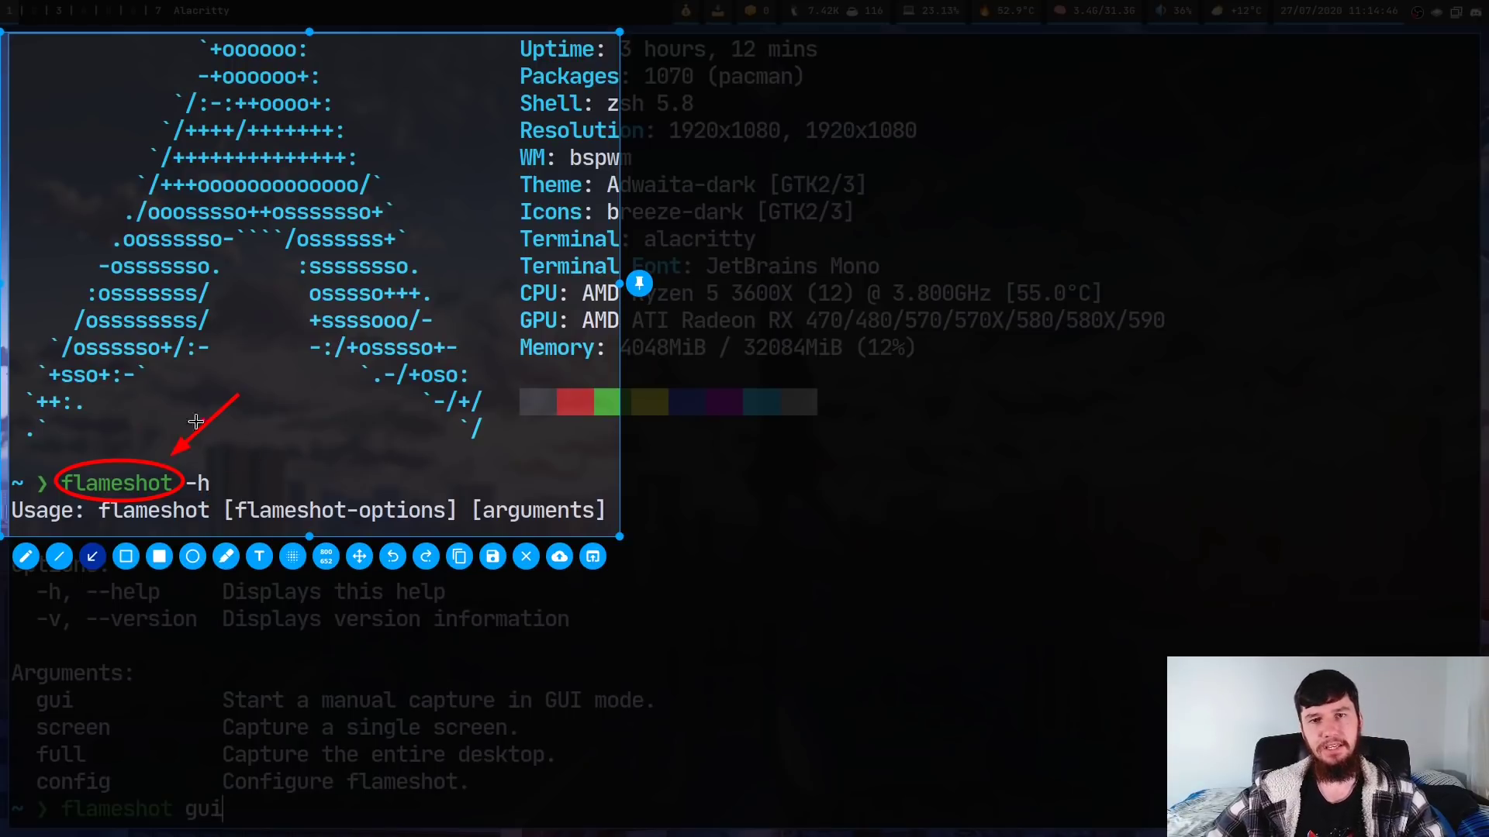
# Step: Set the Marker tool's colour to bright green and highlight -h beside the circled word
pyautogui.click(227, 558)
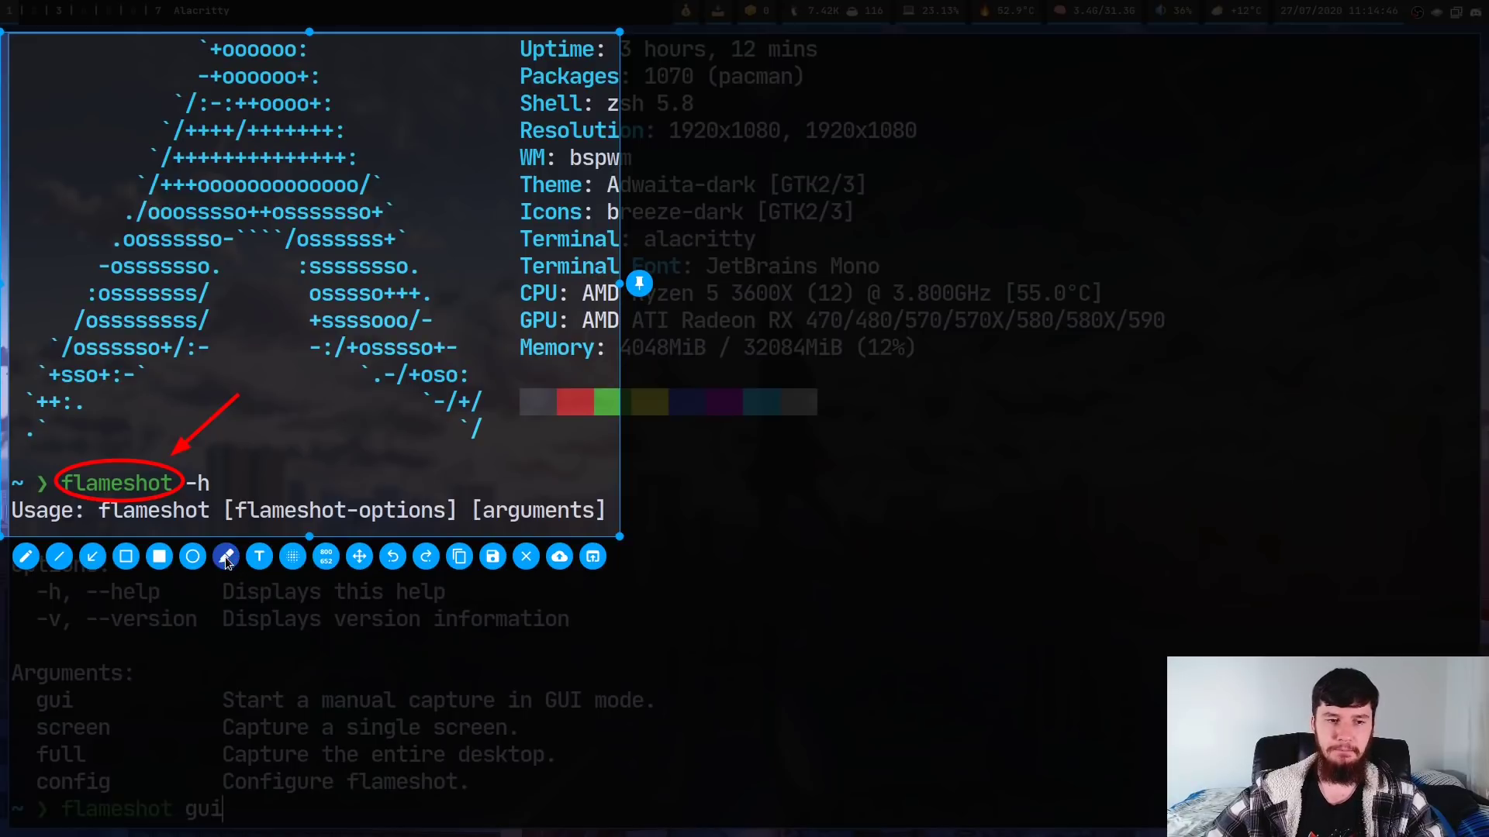
pyautogui.rightClick(271, 252)
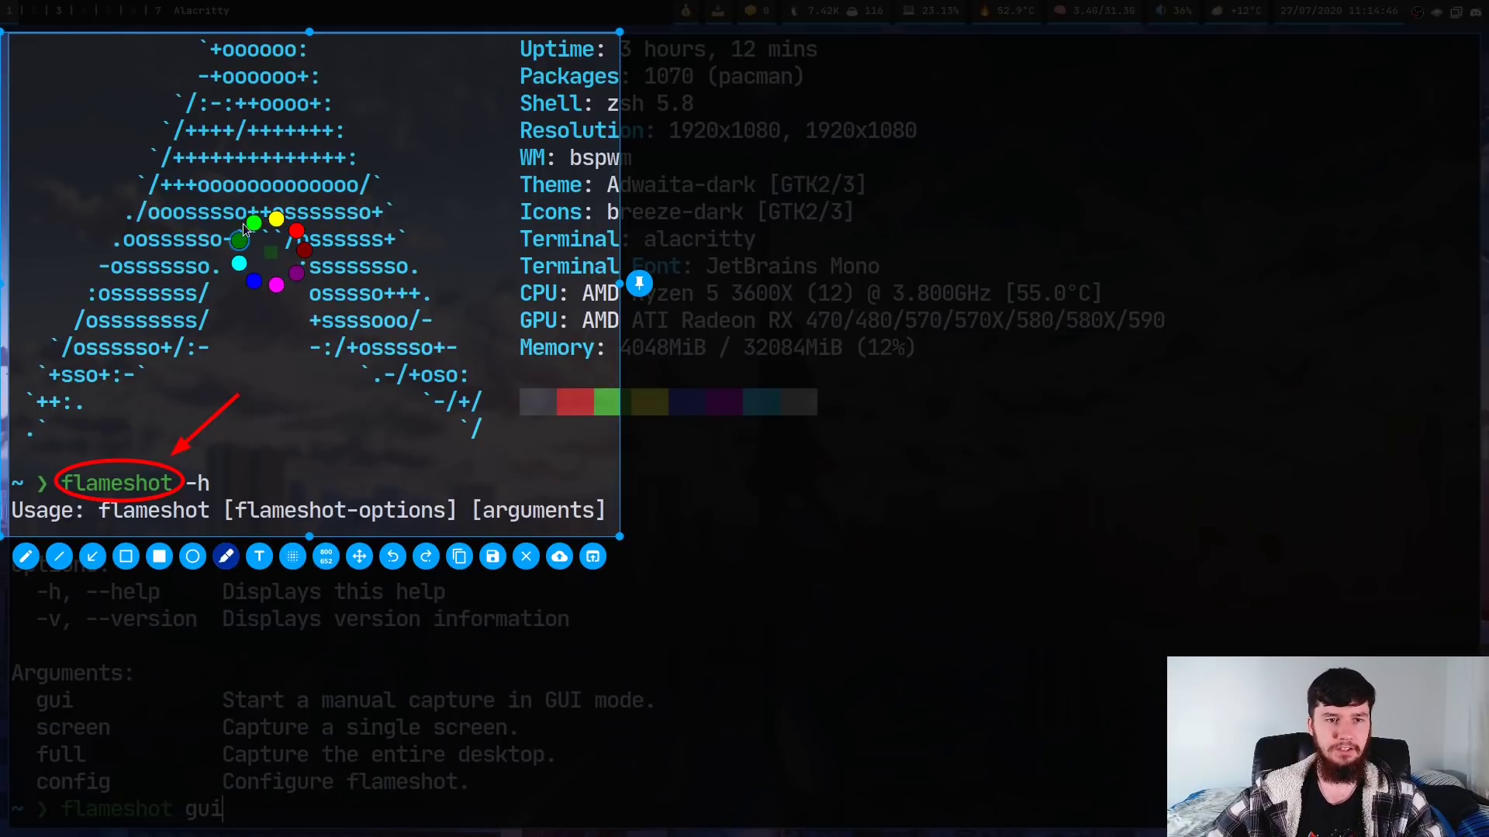
pyautogui.click(245, 221)
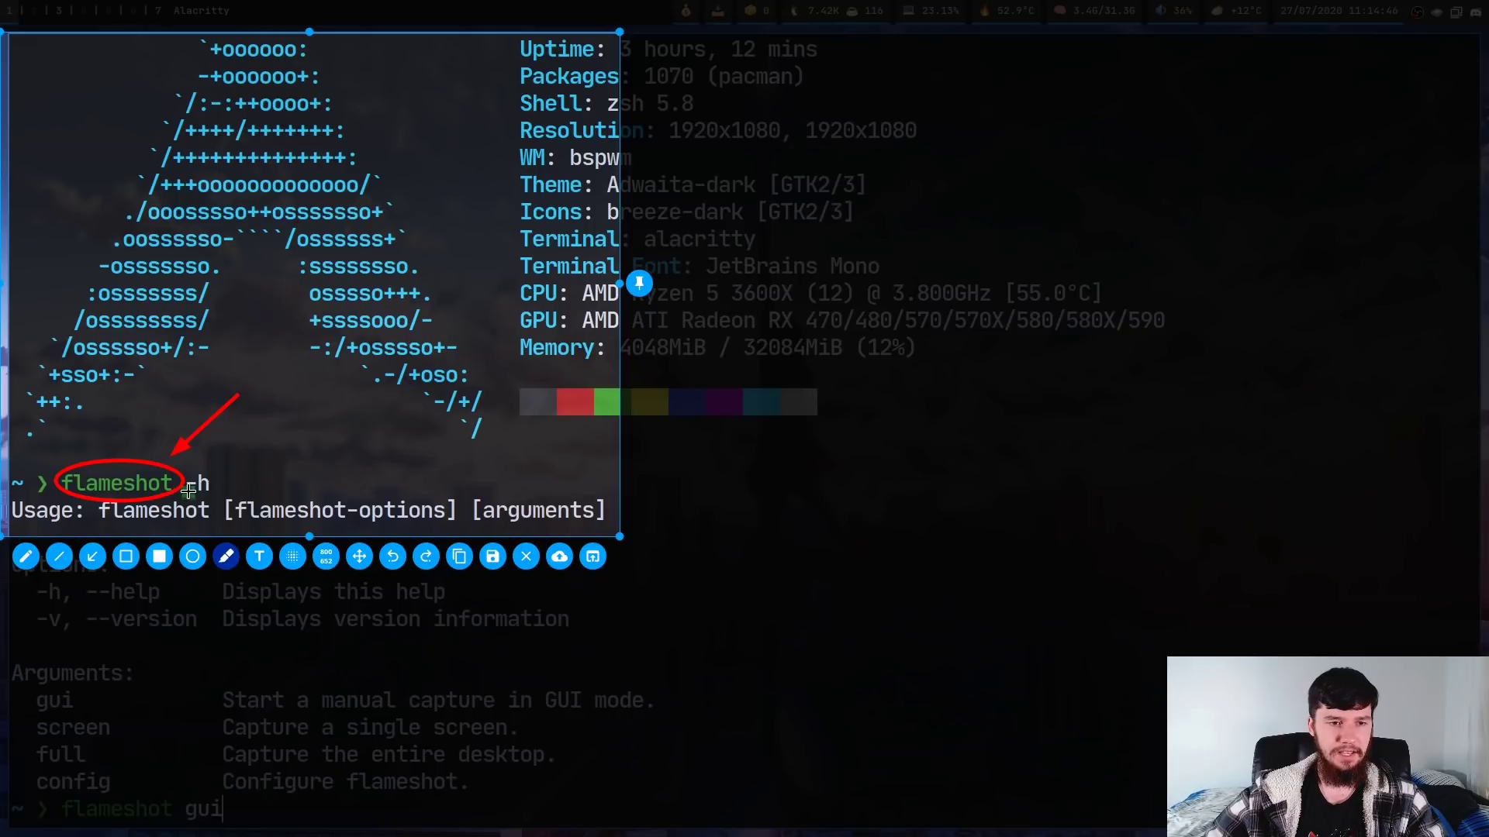
pyautogui.moveTo(187, 480); pyautogui.dragTo(224, 485)
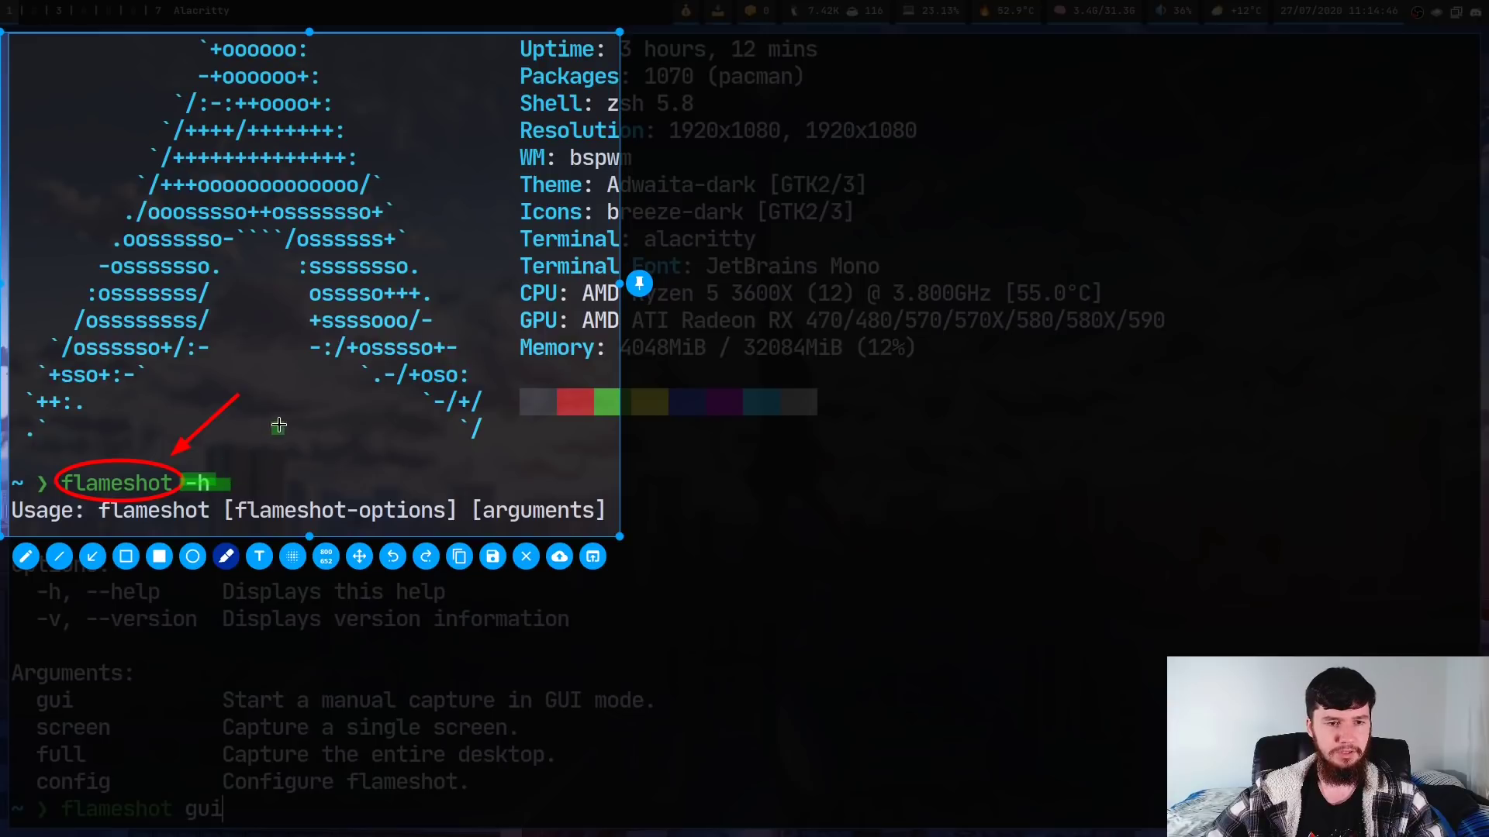
# Step: Draw several trial marker strokes beside the logo and undo them together with the -h highlight
pyautogui.click(498, 181)
pyautogui.moveTo(499, 191)
pyautogui.mouseDown()
pyautogui.moveTo(415, 295)
pyautogui.moveTo(554, 135)
pyautogui.moveTo(343, 93)
pyautogui.moveTo(466, 318)
pyautogui.moveTo(543, 124)
pyautogui.moveTo(405, 164)
pyautogui.moveTo(539, 276)
pyautogui.moveTo(498, 132)
pyautogui.mouseUp()
pyautogui.moveTo(490, 277)
pyautogui.mouseDown()
pyautogui.moveTo(425, 169)
pyautogui.moveTo(434, 238)
pyautogui.mouseUp()
pyautogui.hotkey('ctrl', 'z')
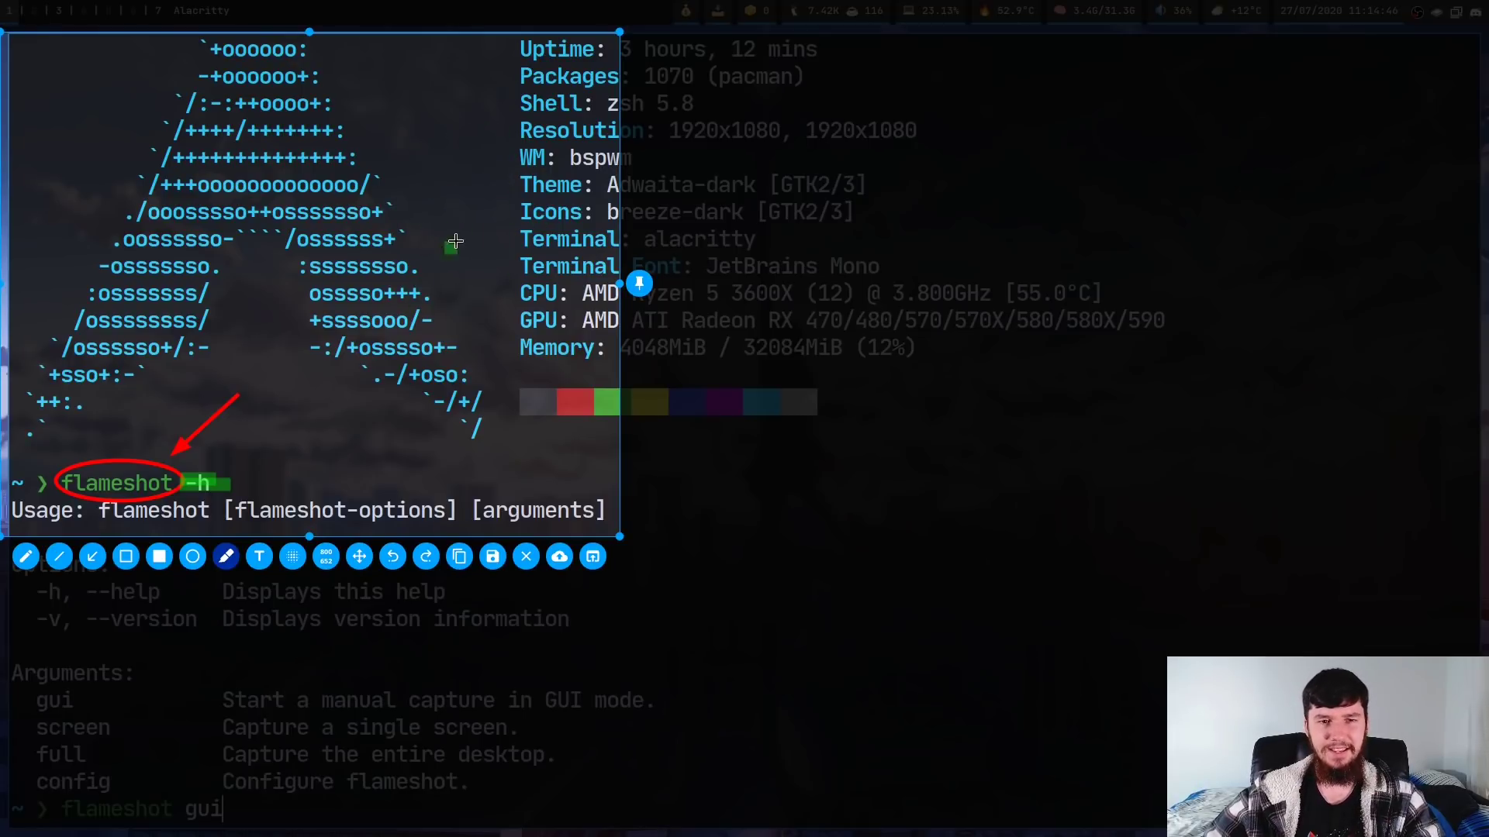
pyautogui.moveTo(373, 80); pyautogui.dragTo(481, 80)
pyautogui.moveTo(366, 92); pyautogui.dragTo(486, 90)
pyautogui.hotkey('ctrl', 'z')
pyautogui.hotkey('ctrl', 'z')
pyautogui.hotkey('ctrl', 'z')
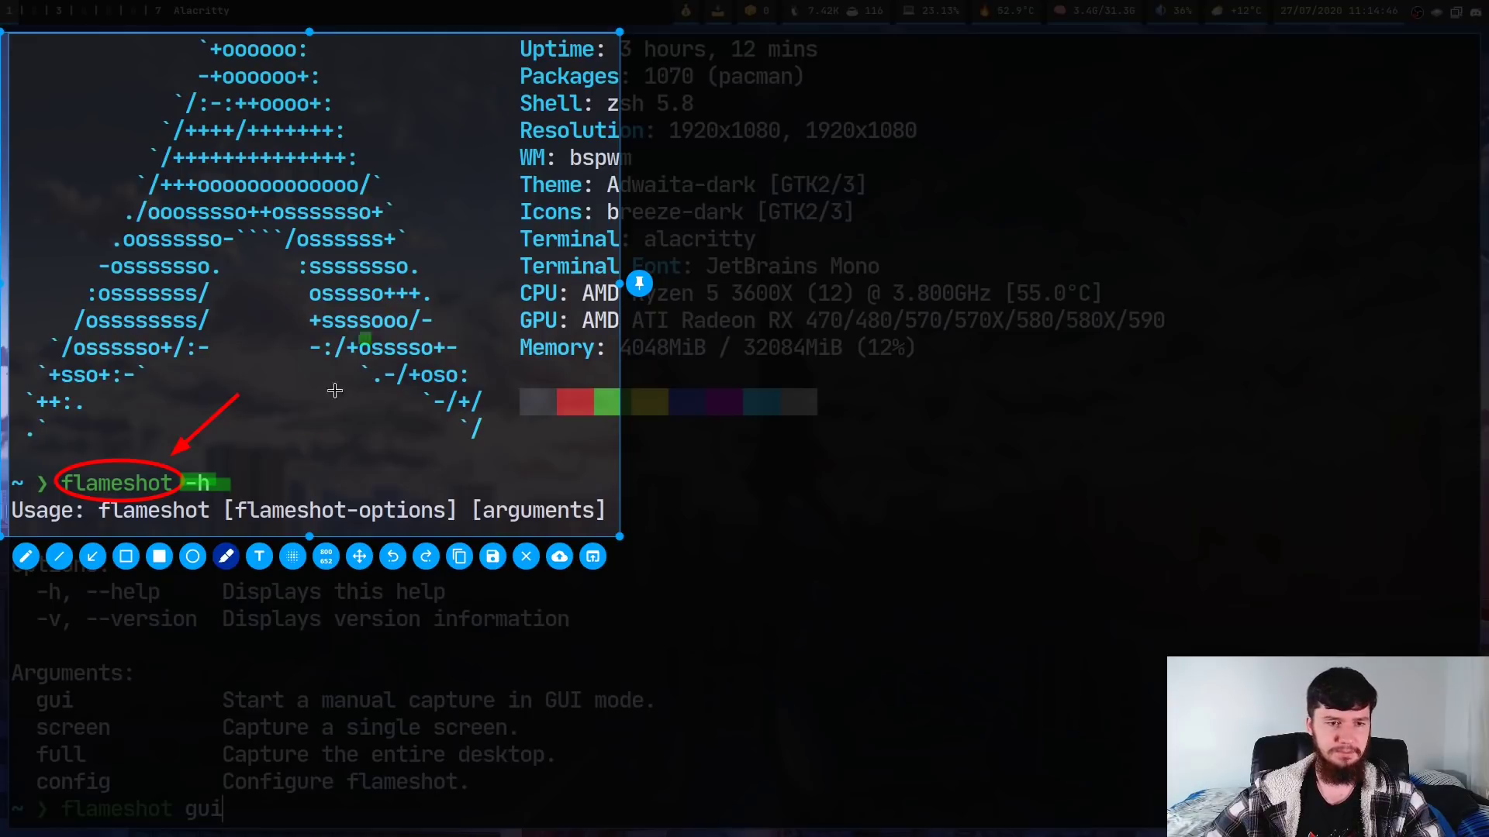
# Step: Set the marker thickness to 4 and highlight -h again
pyautogui.scroll(1, 346, 214)
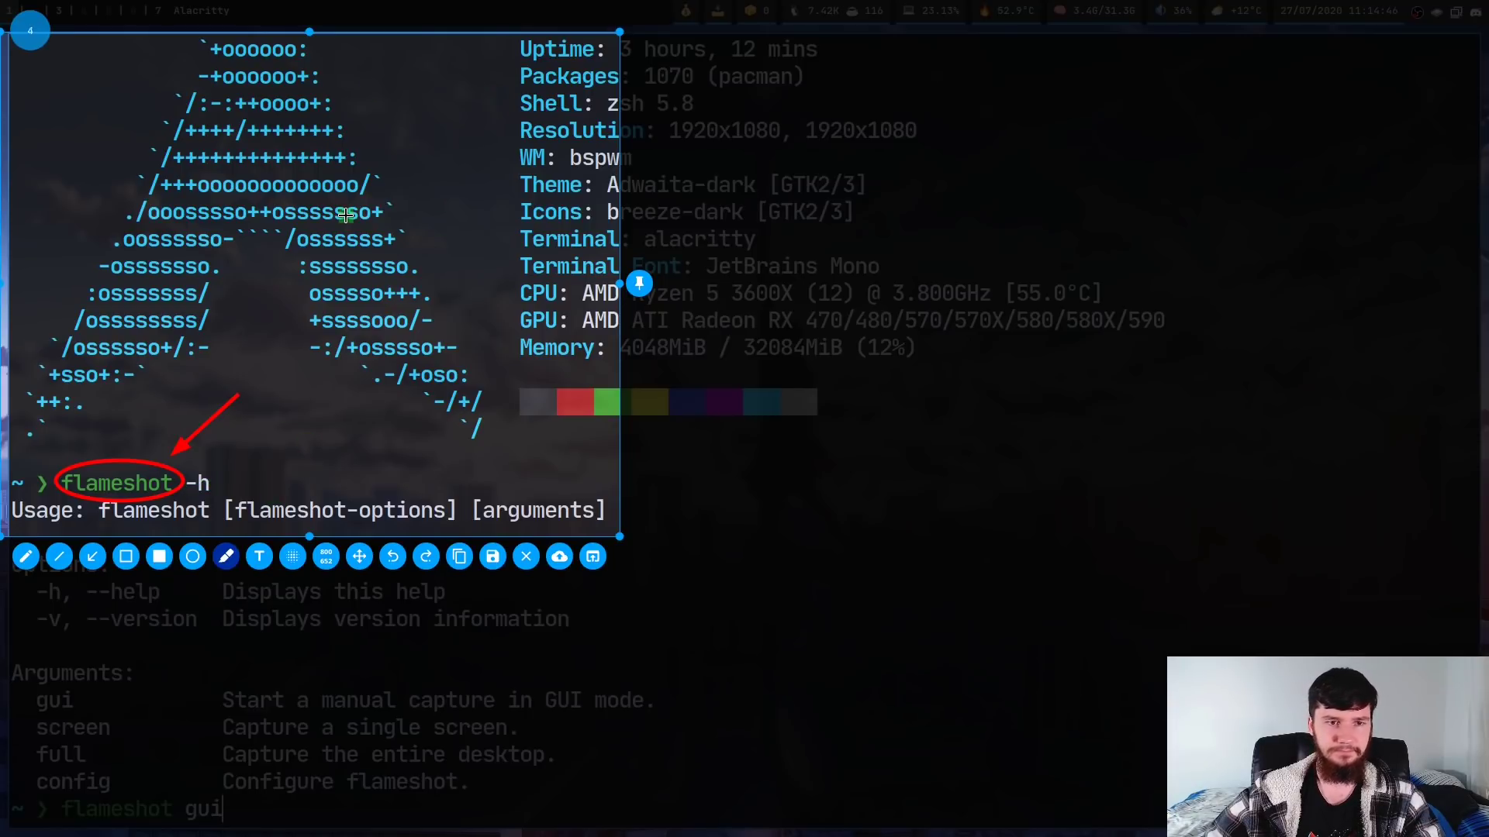
pyautogui.moveTo(185, 483); pyautogui.dragTo(208, 483)
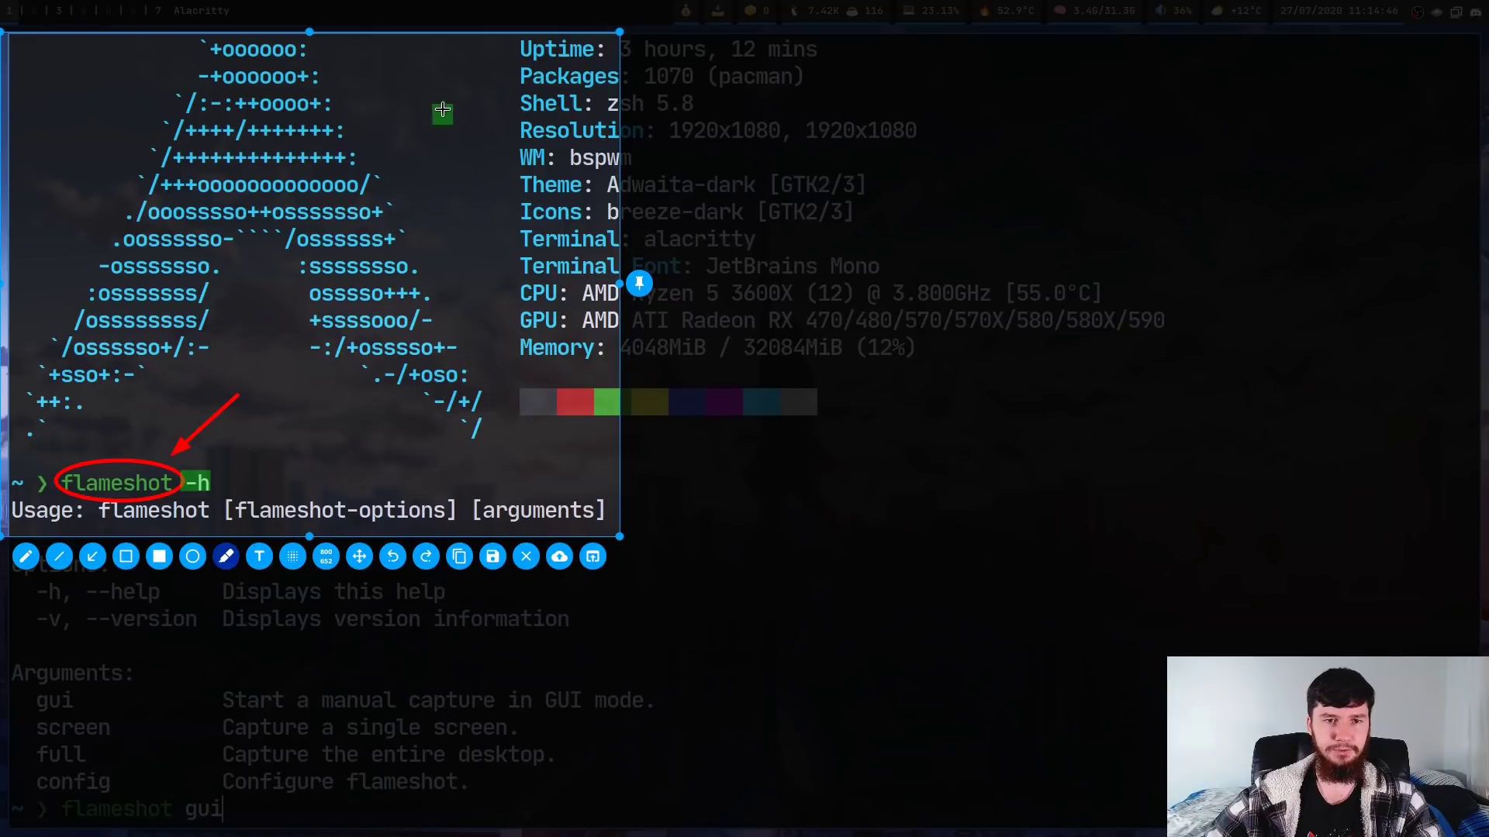
# Step: Draw several slanted trial marker strokes across the area beside the logo and undo them
pyautogui.moveTo(364, 123); pyautogui.dragTo(546, 100)
pyautogui.moveTo(436, 139); pyautogui.dragTo(600, 162)
pyautogui.moveTo(329, 225); pyautogui.dragTo(538, 186)
pyautogui.moveTo(312, 275)
pyautogui.mouseDown()
pyautogui.moveTo(512, 235)
pyautogui.moveTo(341, 304)
pyautogui.moveTo(534, 258)
pyautogui.mouseUp()
pyautogui.hotkey('ctrl', 'z')
pyautogui.hotkey('ctrl', 'z')
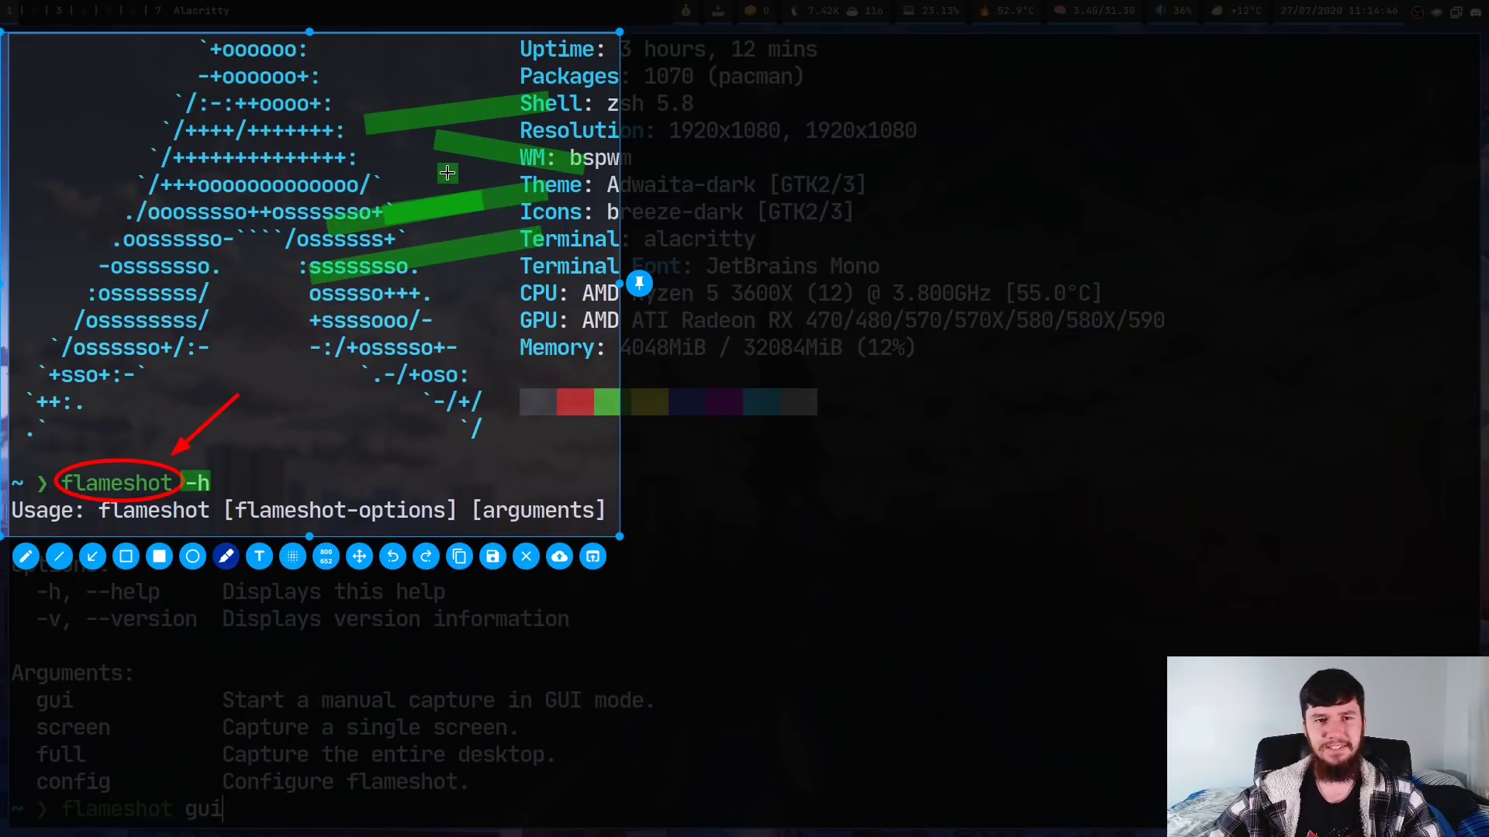
pyautogui.hotkey('ctrl', 'z')
pyautogui.hotkey('ctrl', 'z')
pyautogui.hotkey('ctrl', 'z')
pyautogui.hotkey('ctrl', 'z')
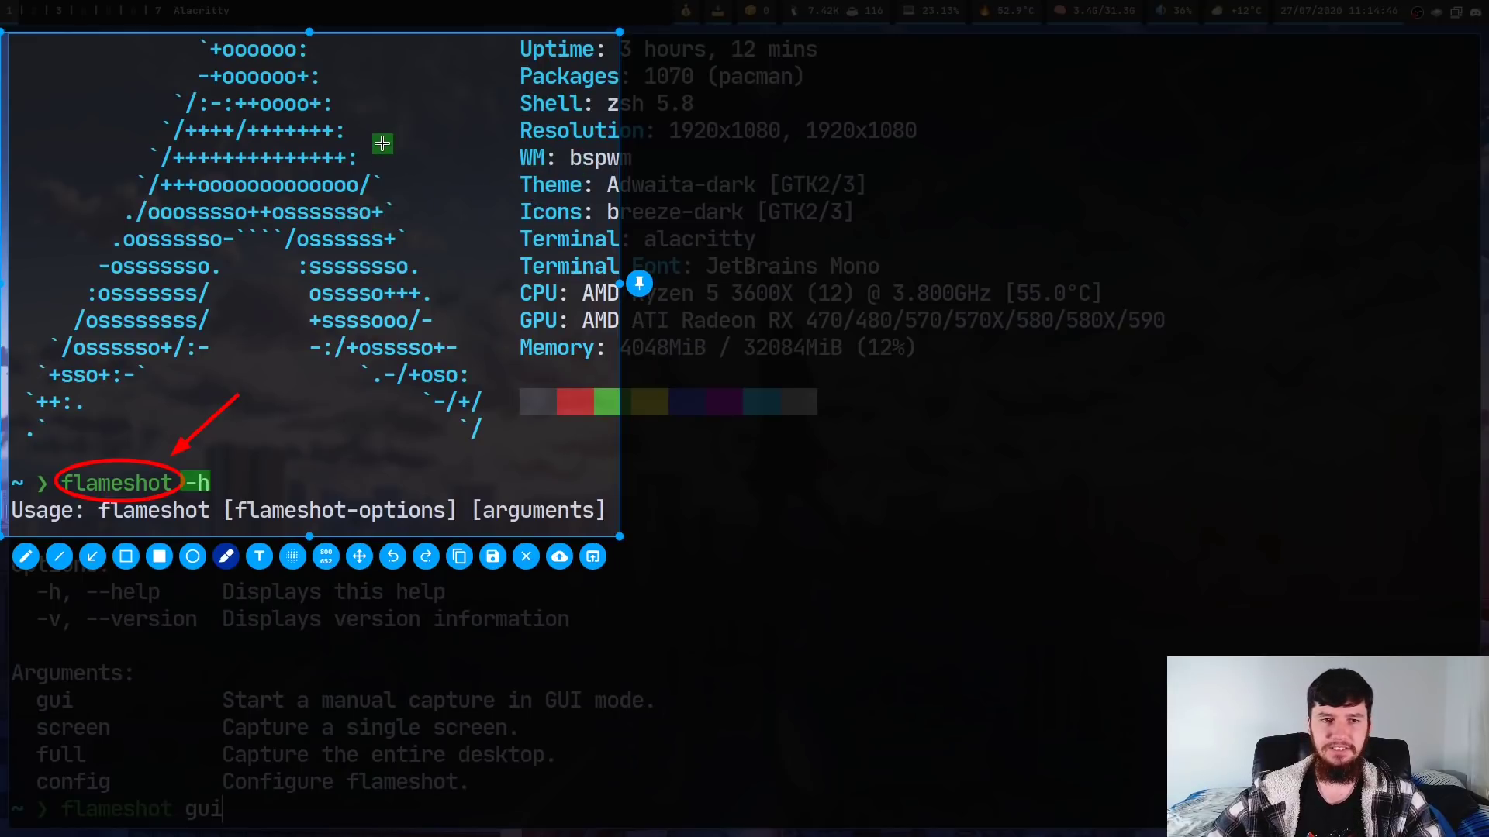
# Step: Highlight both slanted outer edges of the Arch logo and four of its upper horizontal rows with the Marker tool
pyautogui.moveTo(294, 48); pyautogui.dragTo(479, 425)
pyautogui.moveTo(306, 48)
pyautogui.mouseDown()
pyautogui.moveTo(218, 48)
pyautogui.moveTo(66, 384)
pyautogui.moveTo(25, 427)
pyautogui.mouseUp()
pyautogui.moveTo(209, 76); pyautogui.dragTo(311, 75)
pyautogui.moveTo(197, 103); pyautogui.dragTo(317, 103)
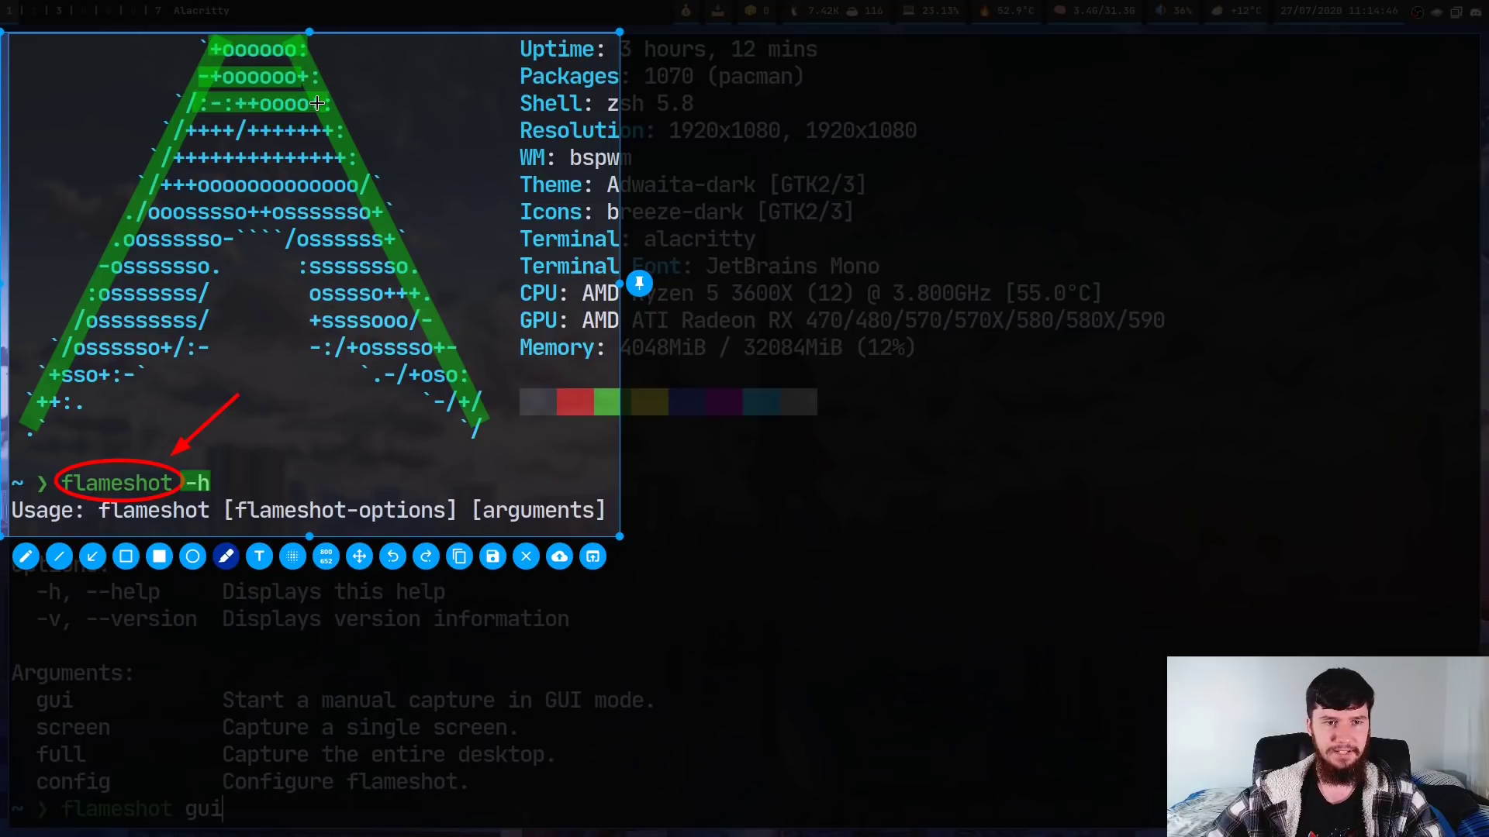
pyautogui.moveTo(182, 130); pyautogui.dragTo(324, 126)
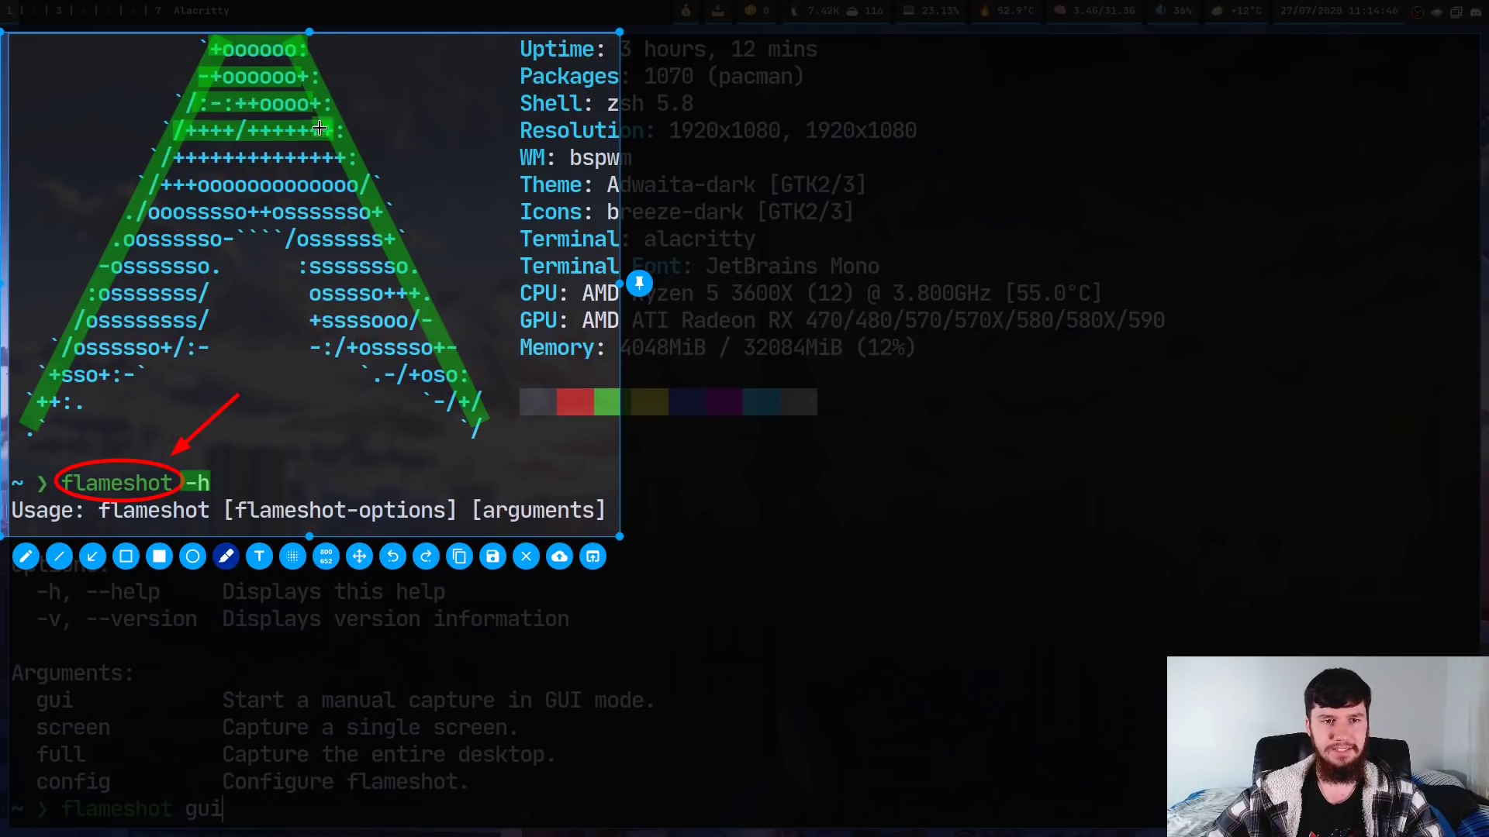
pyautogui.moveTo(165, 156); pyautogui.dragTo(345, 156)
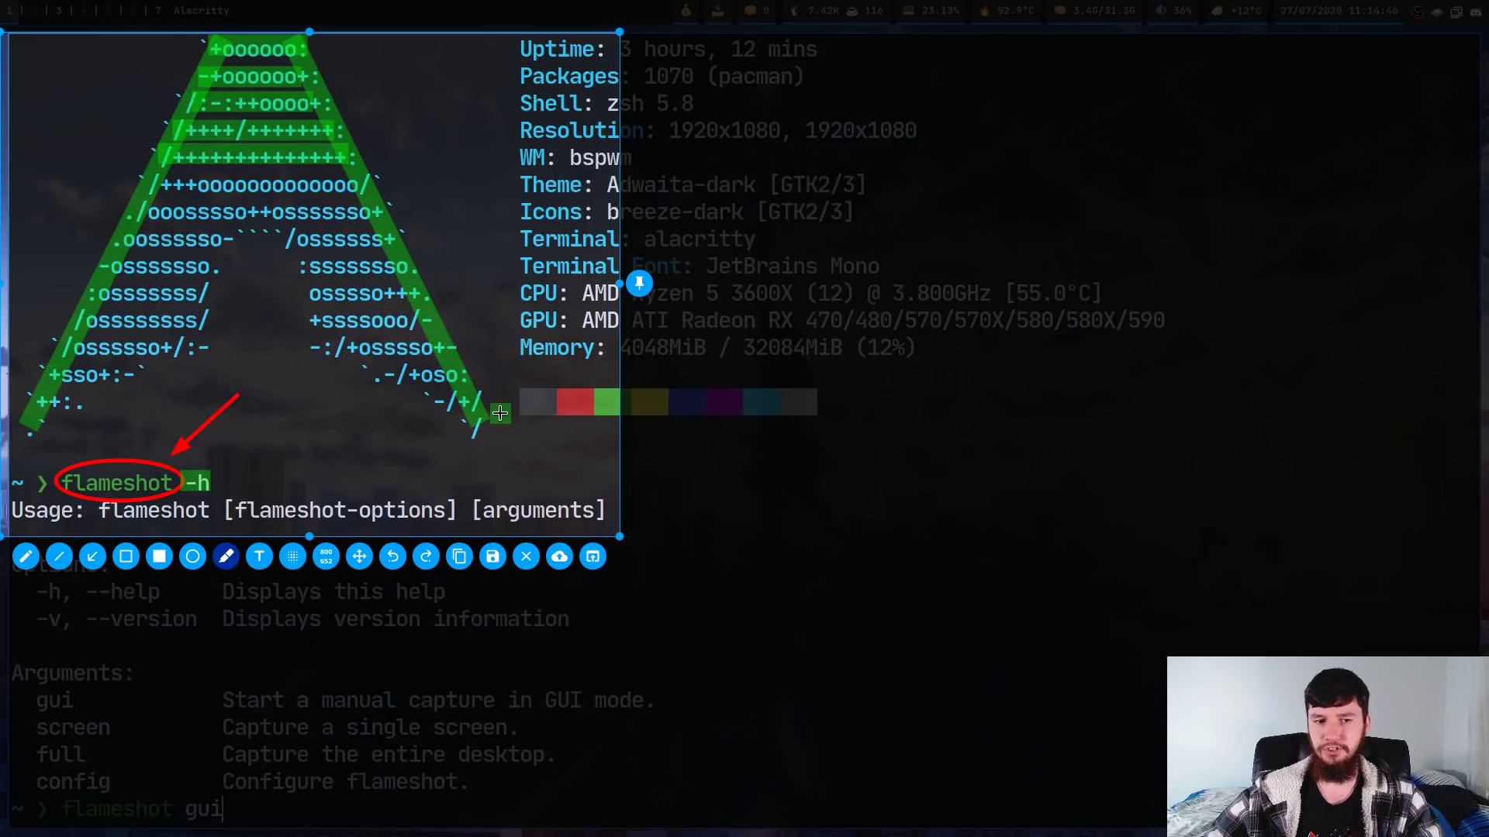
# Step: Add the text "Hello World" beside the top of the logo with the Text tool
pyautogui.click(259, 556)
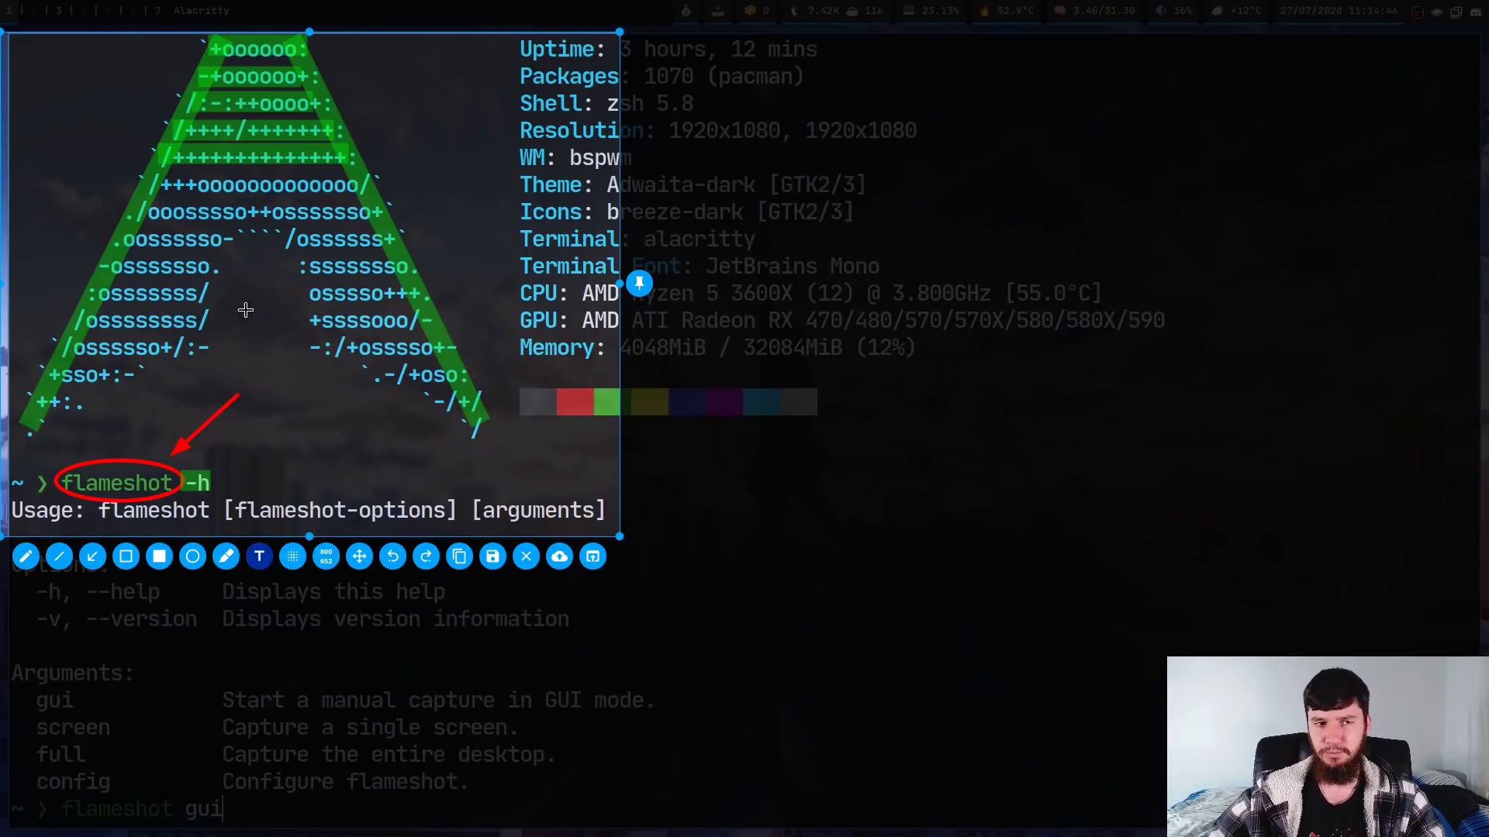
pyautogui.click(389, 62)
pyautogui.write('Hello World')
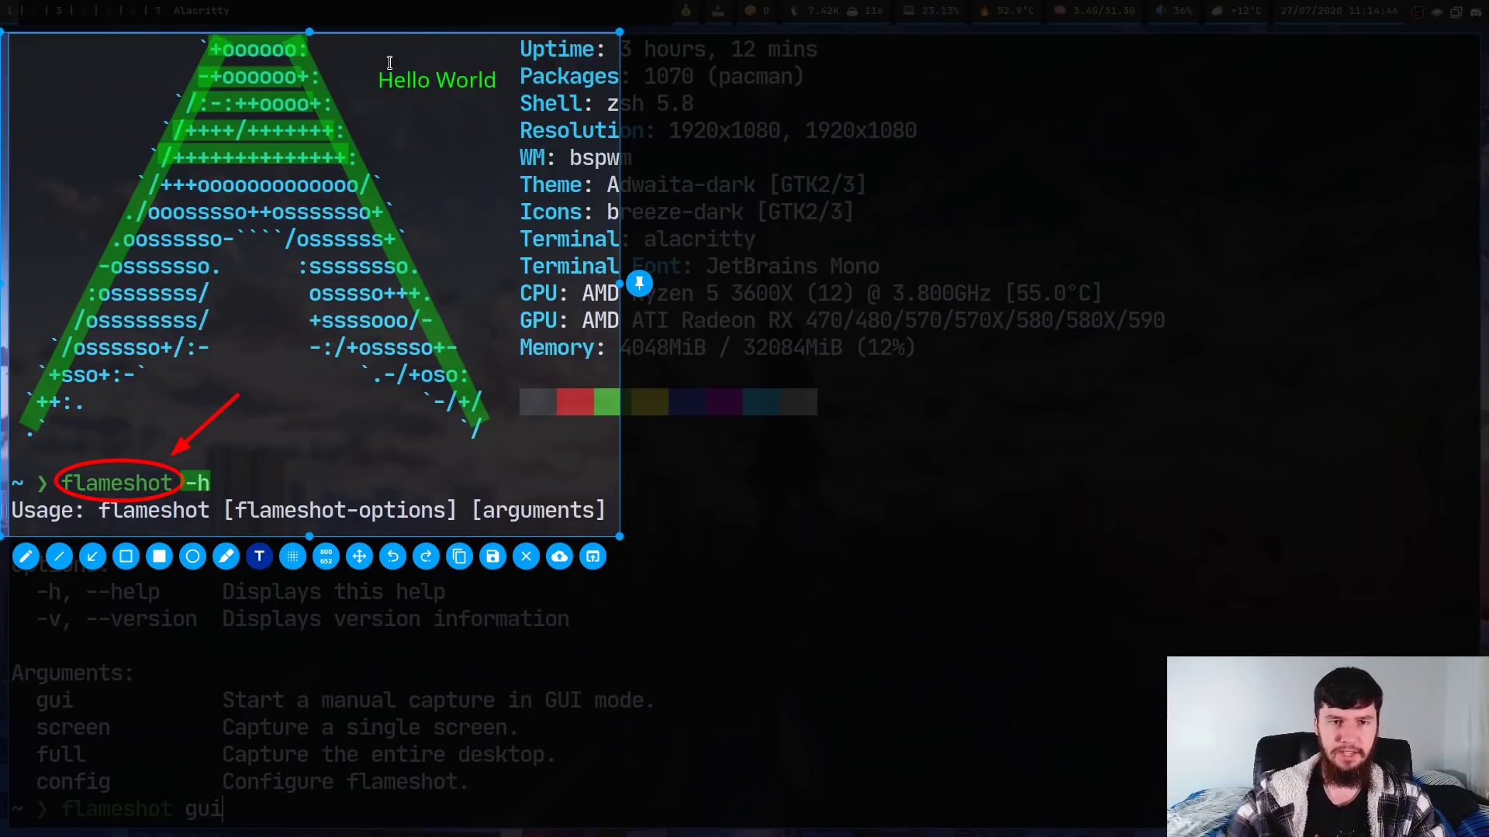
# Step: Change the "Hello World" text's colour to magenta and enlarge the text
pyautogui.rightClick(465, 86)
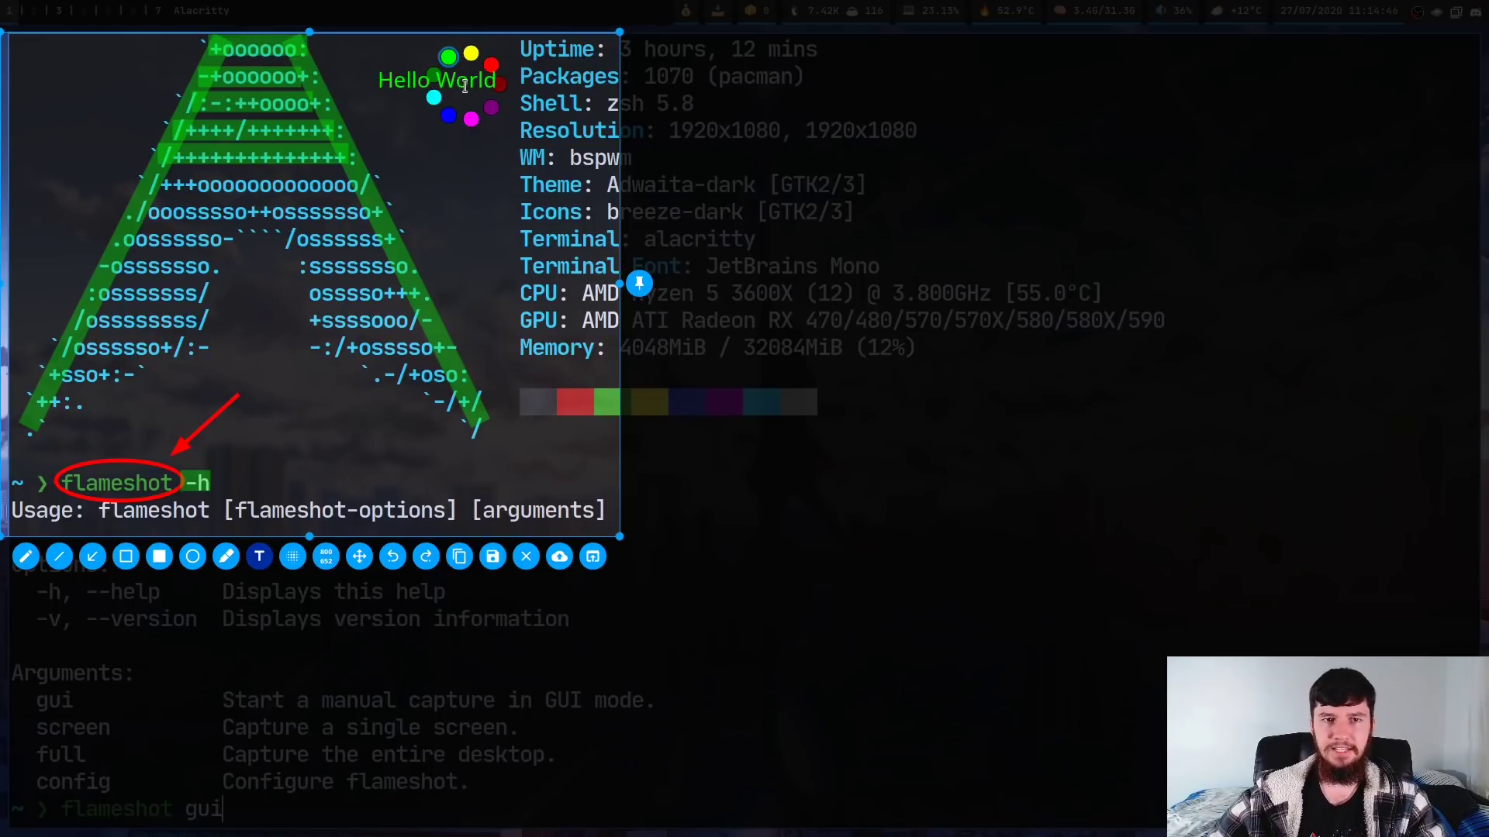
pyautogui.moveTo(502, 86); pyautogui.dragTo(471, 116)
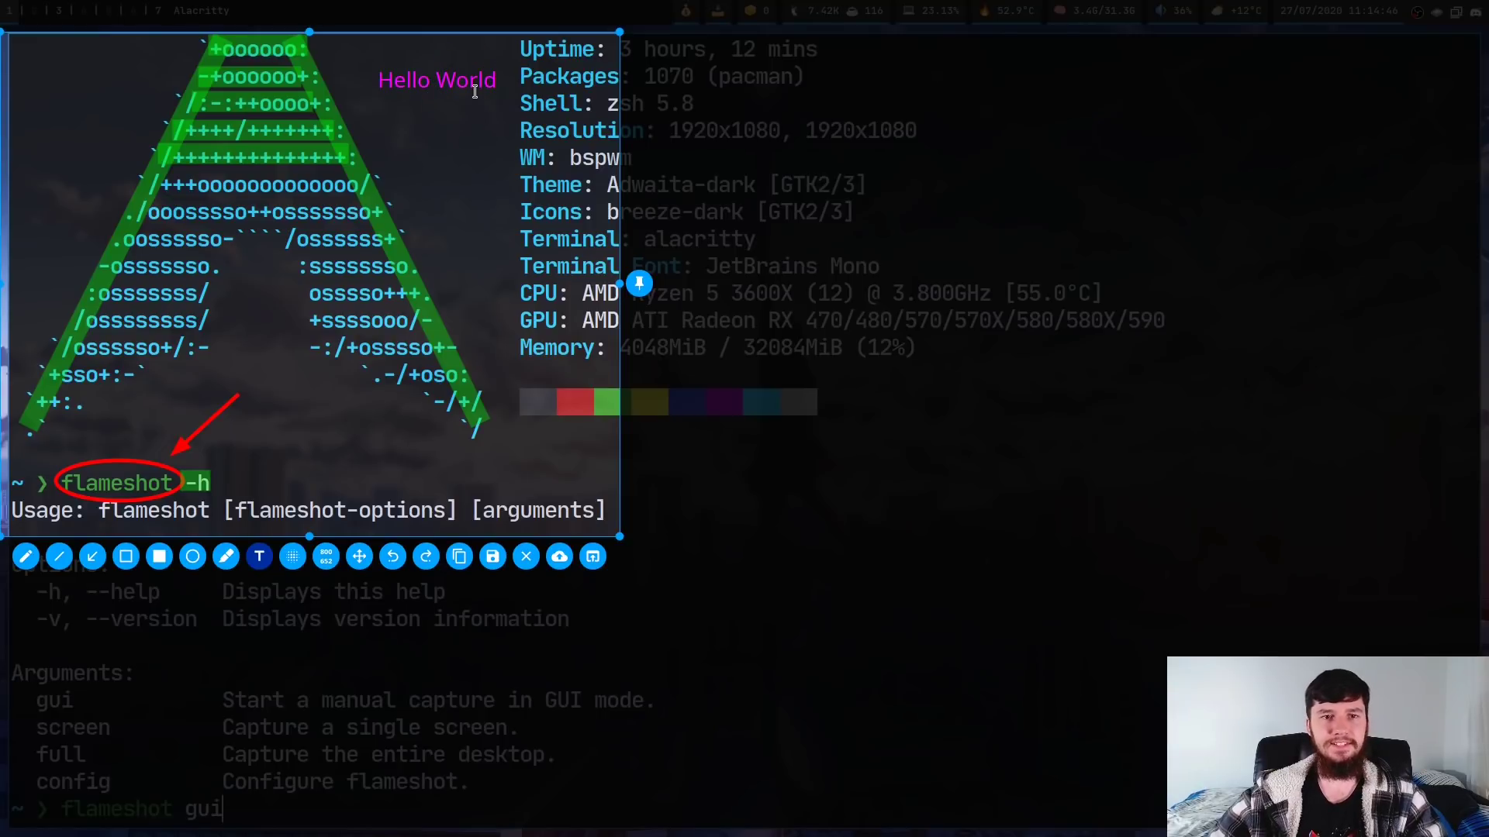
pyautogui.scroll(3, 474, 92)
pyautogui.scroll(3, 474, 86)
pyautogui.scroll(-2, 474, 86)
pyautogui.scroll(2, 474, 86)
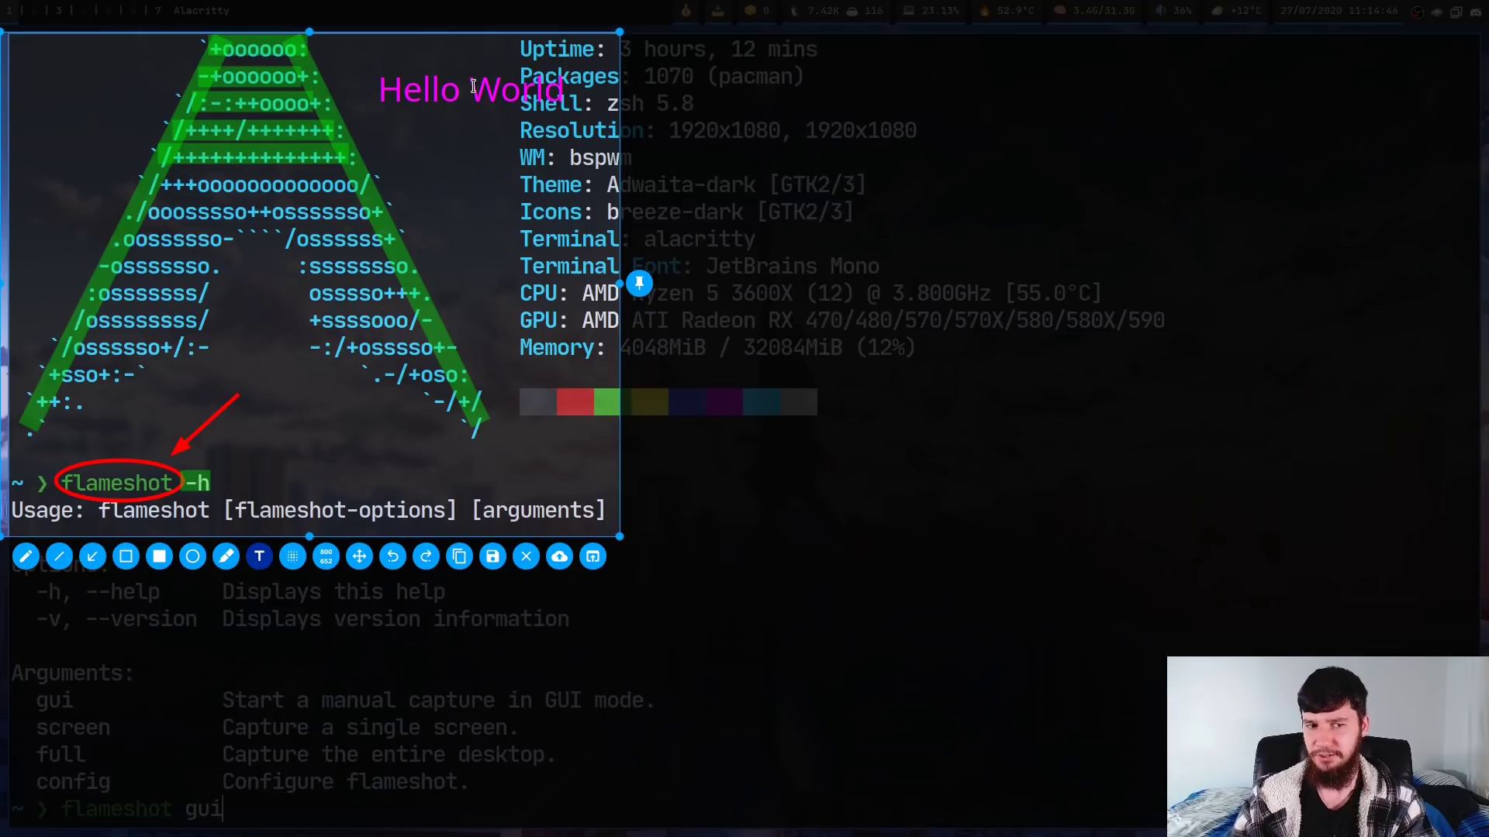
# Step: Blur [flameshot-options] in the Usage line with repeated passes and extend the blur over the start of [arguments]
pyautogui.click(294, 560)
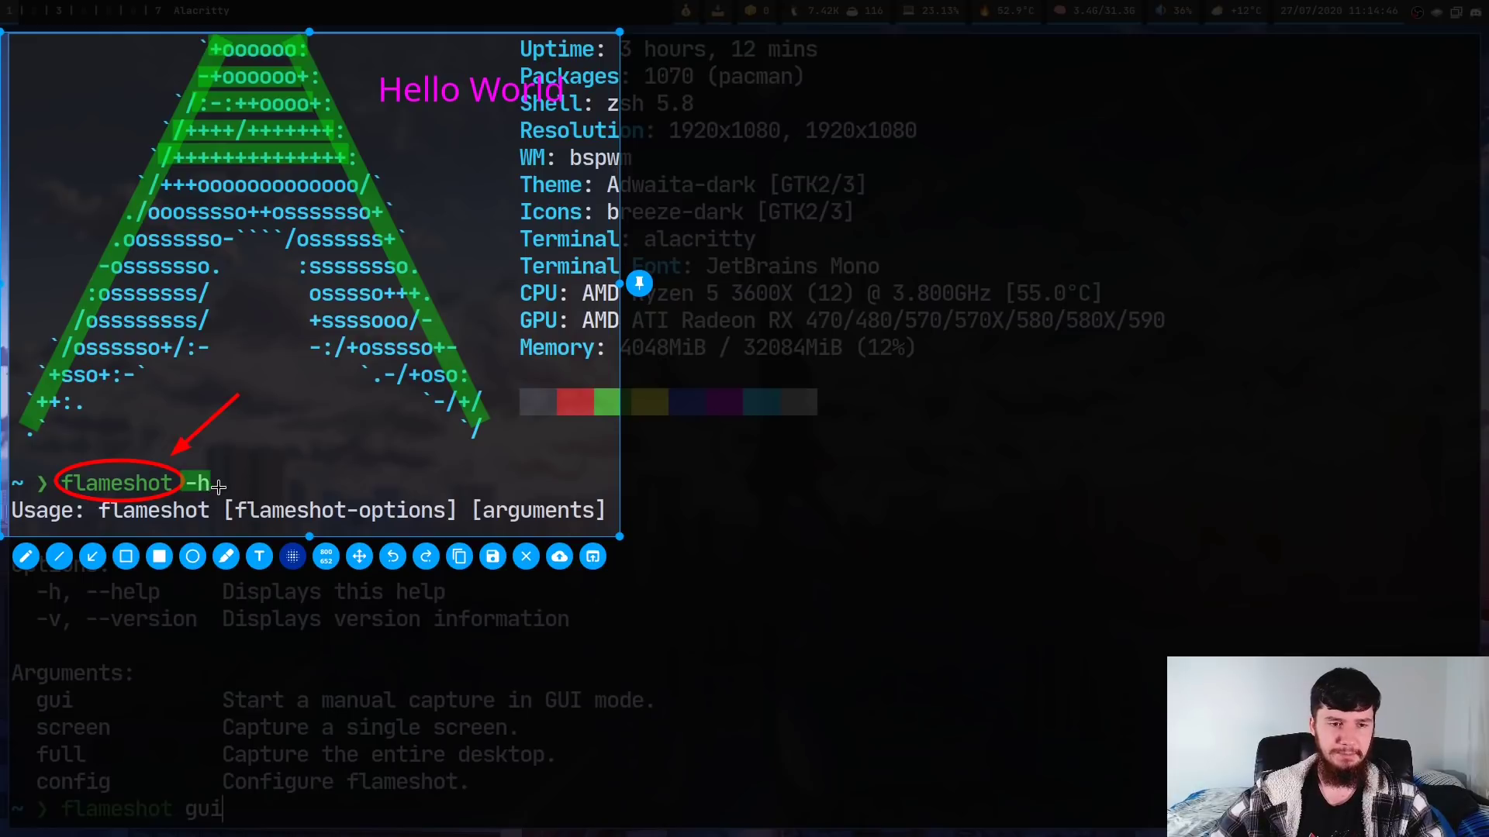
pyautogui.moveTo(218, 491); pyautogui.dragTo(463, 528)
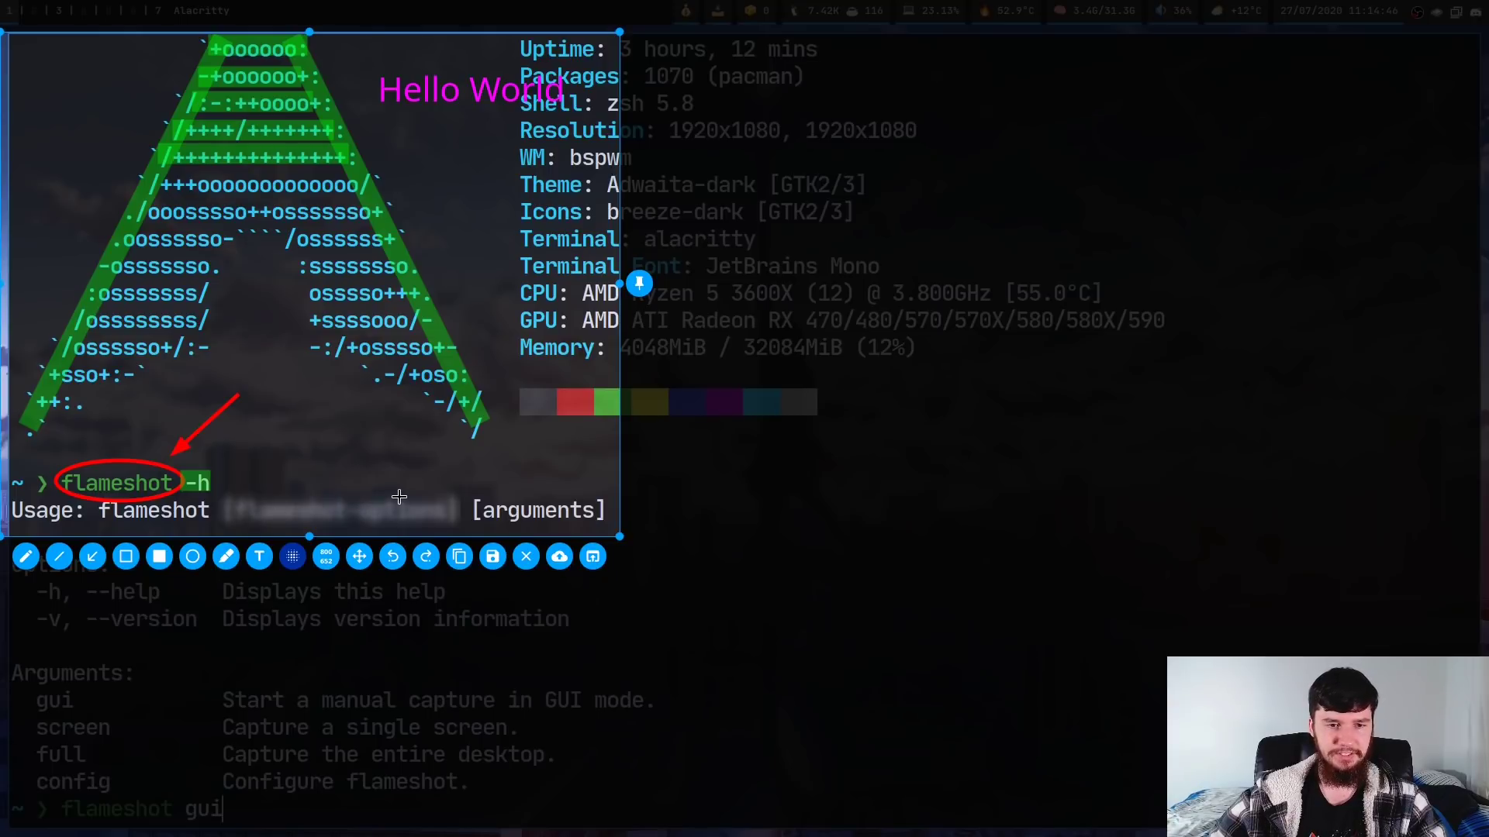
pyautogui.moveTo(218, 489); pyautogui.dragTo(463, 519)
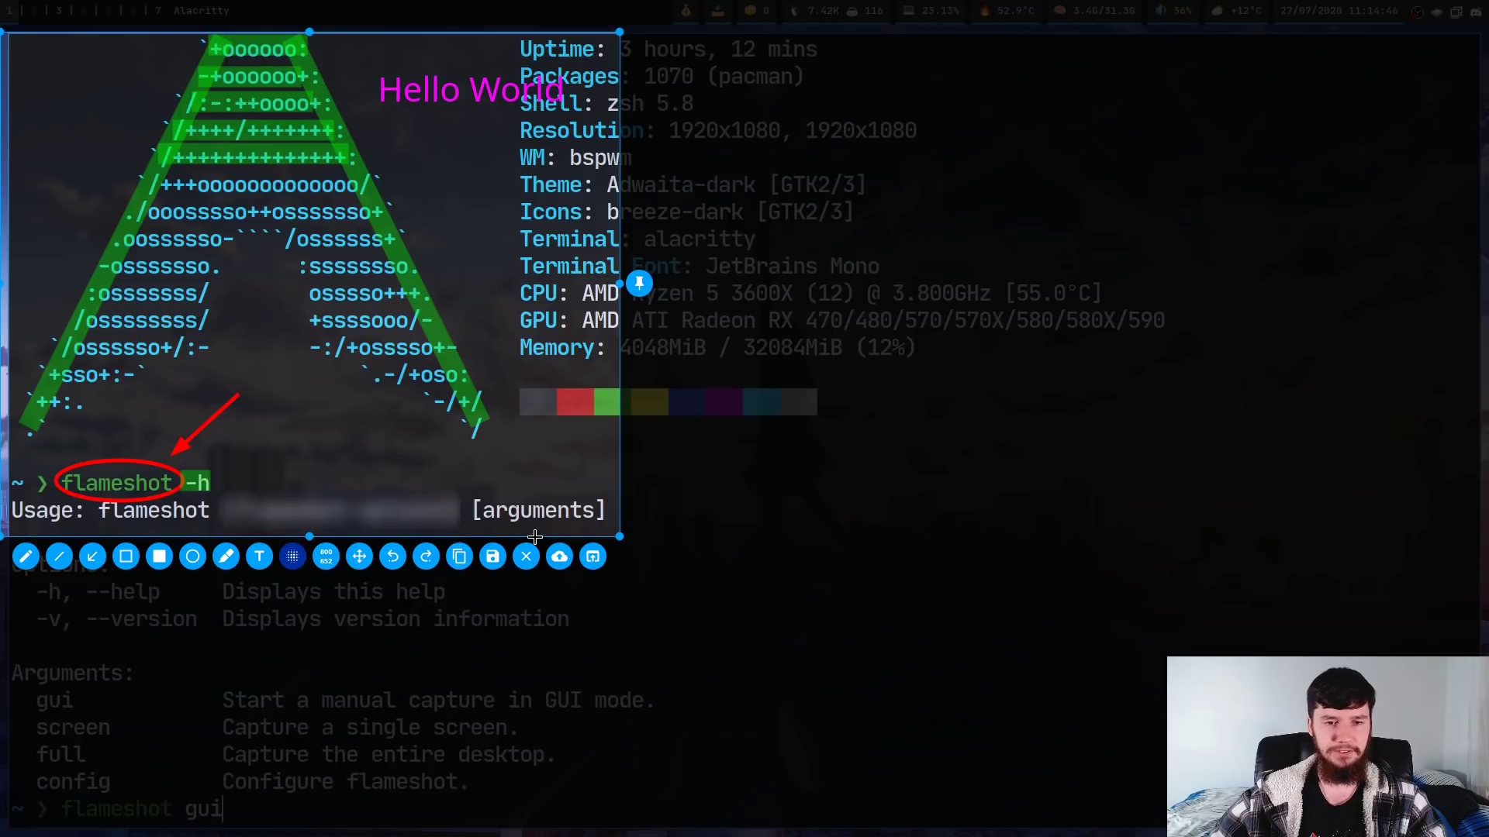
pyautogui.hotkey('ctrl', 'z')
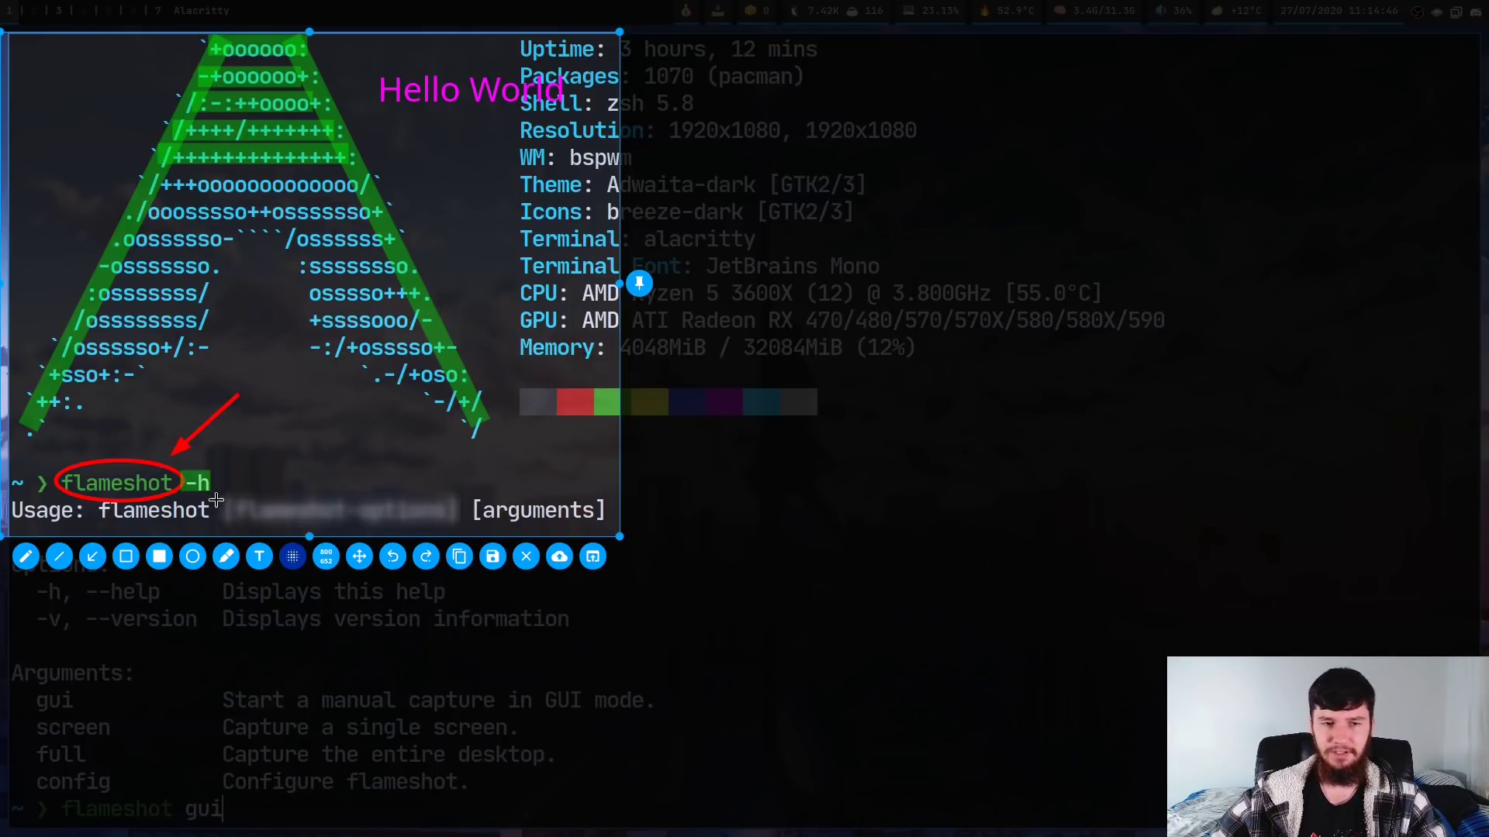
pyautogui.moveTo(235, 497); pyautogui.dragTo(456, 524)
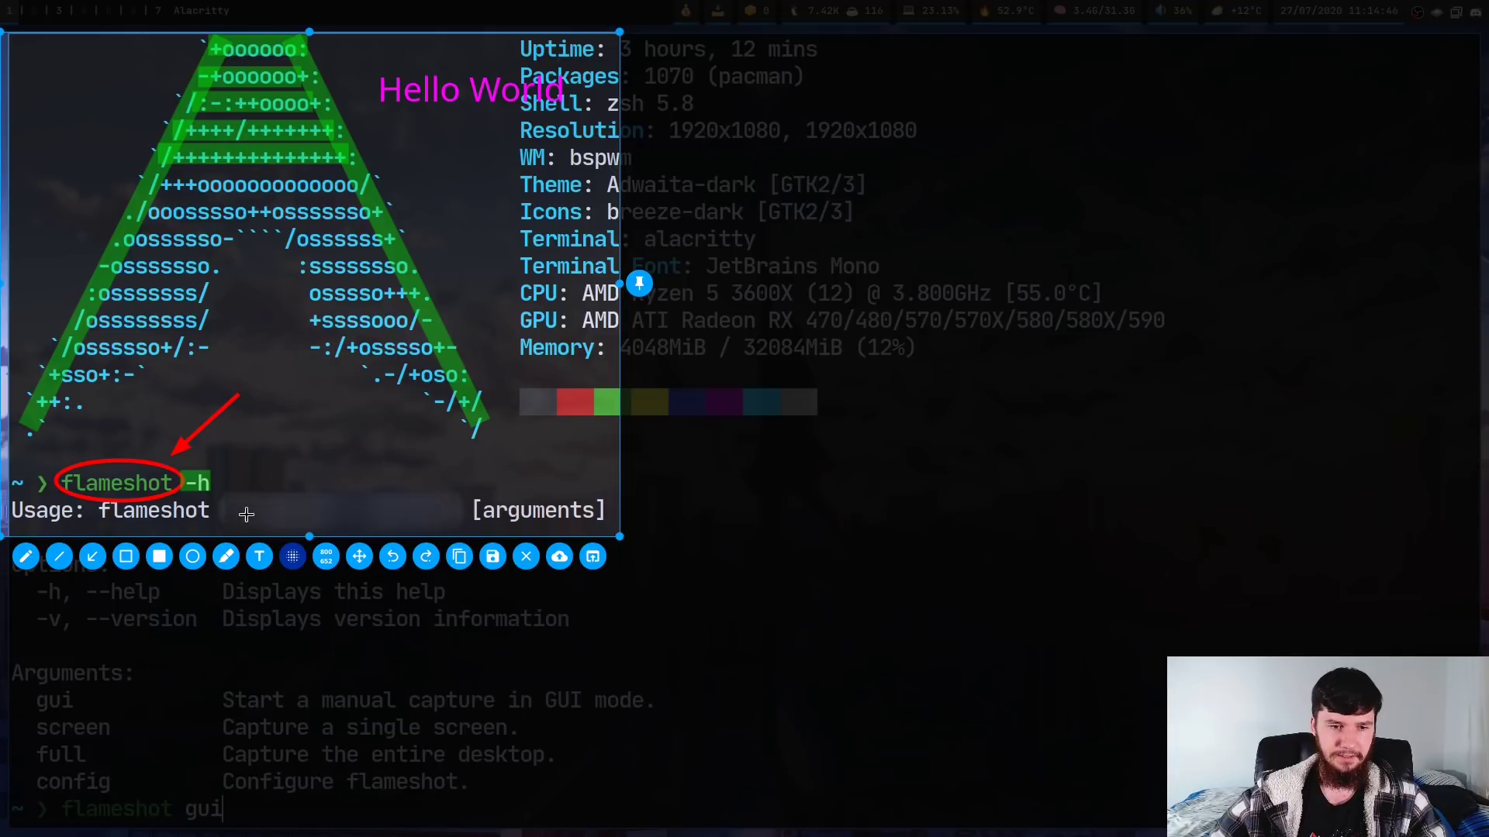
pyautogui.moveTo(317, 498); pyautogui.dragTo(533, 530)
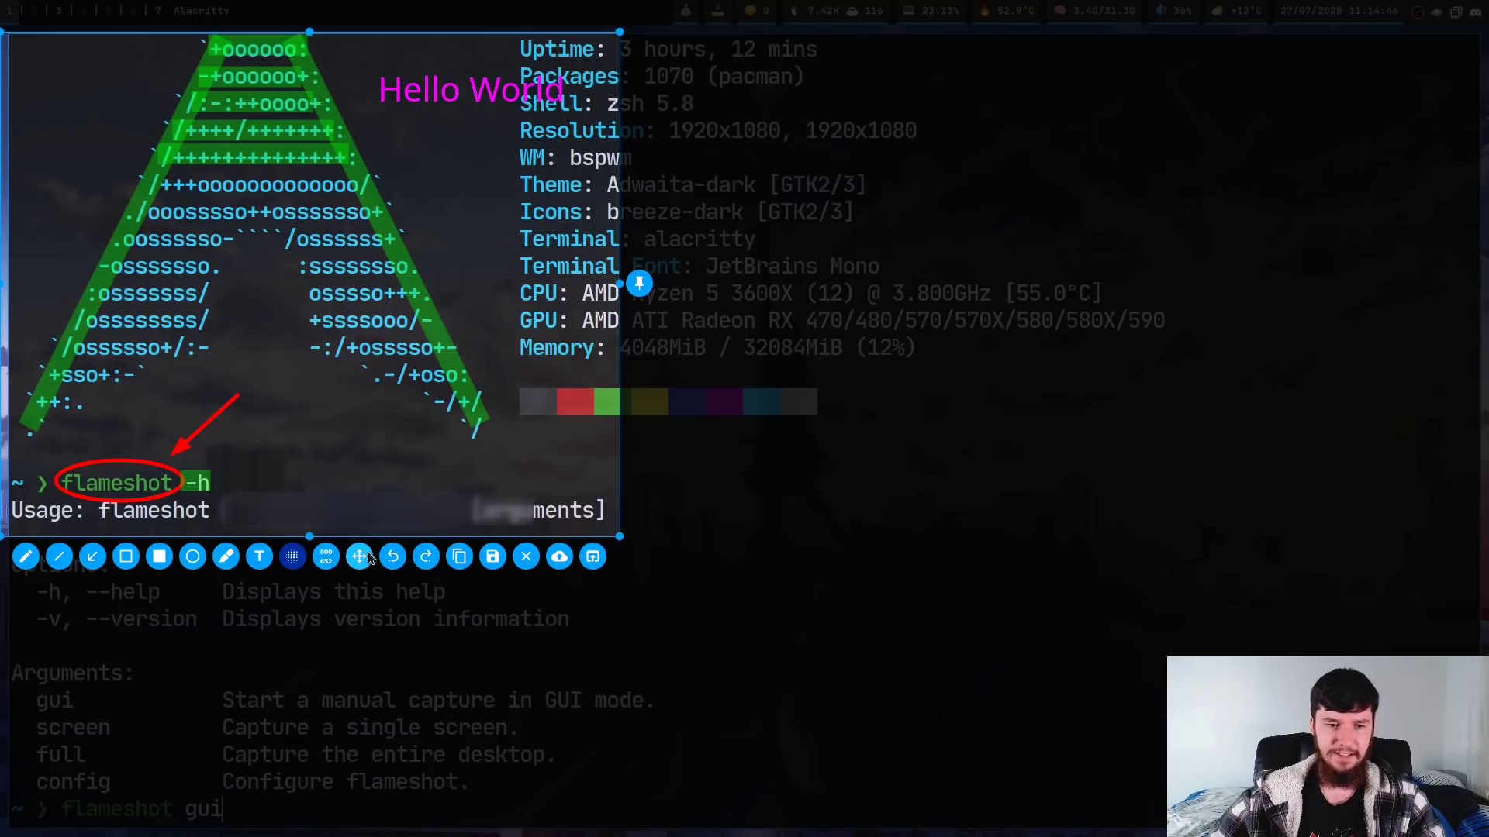
# Step: Move and resize the selection into a wide strip from the Memory line to the Usage line and copy it to the clipboard
pyautogui.moveTo(316, 264); pyautogui.dragTo(310, 556)
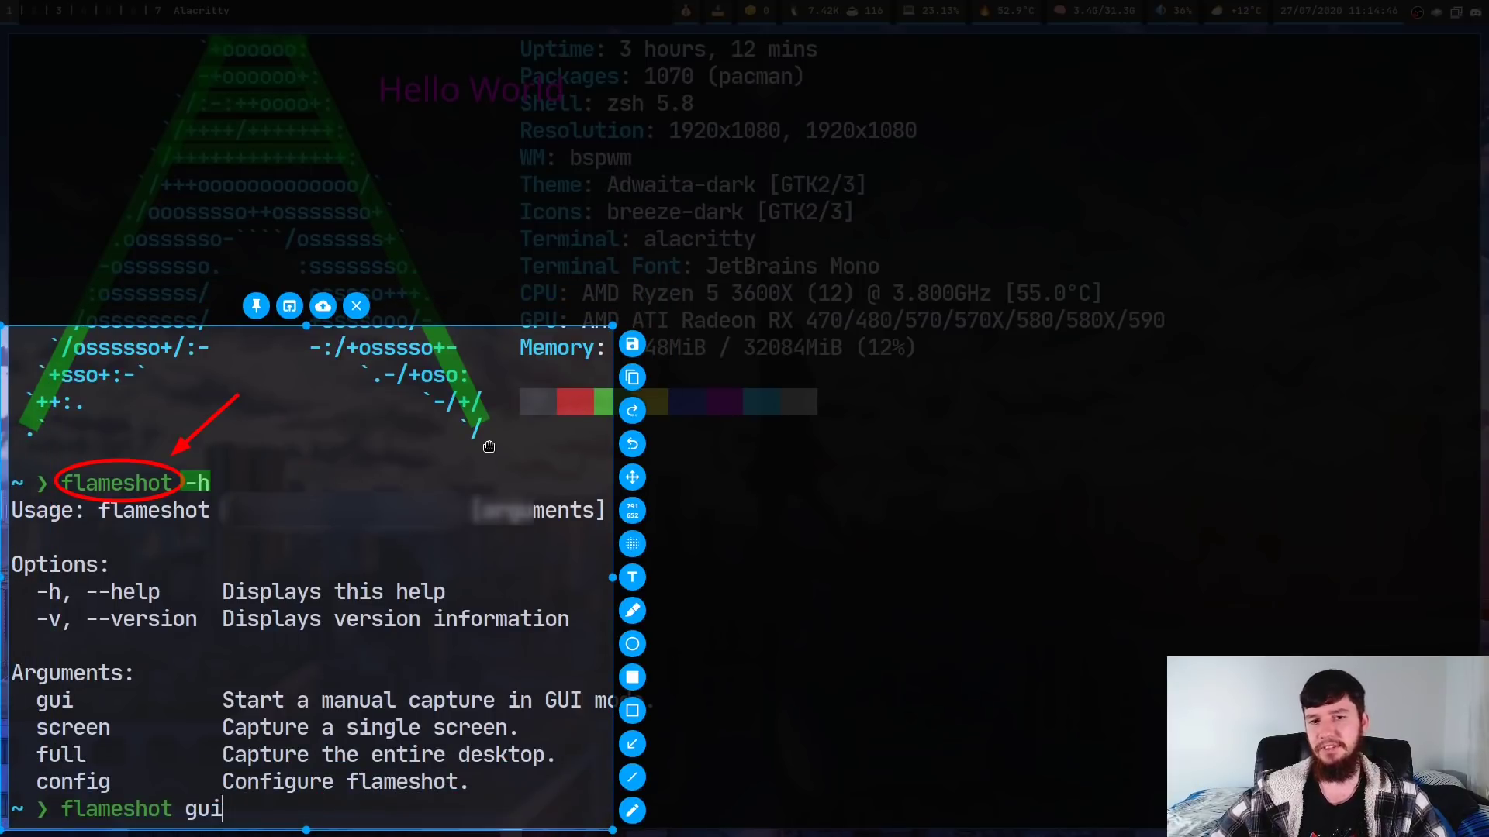
pyautogui.moveTo(607, 830); pyautogui.dragTo(1274, 527)
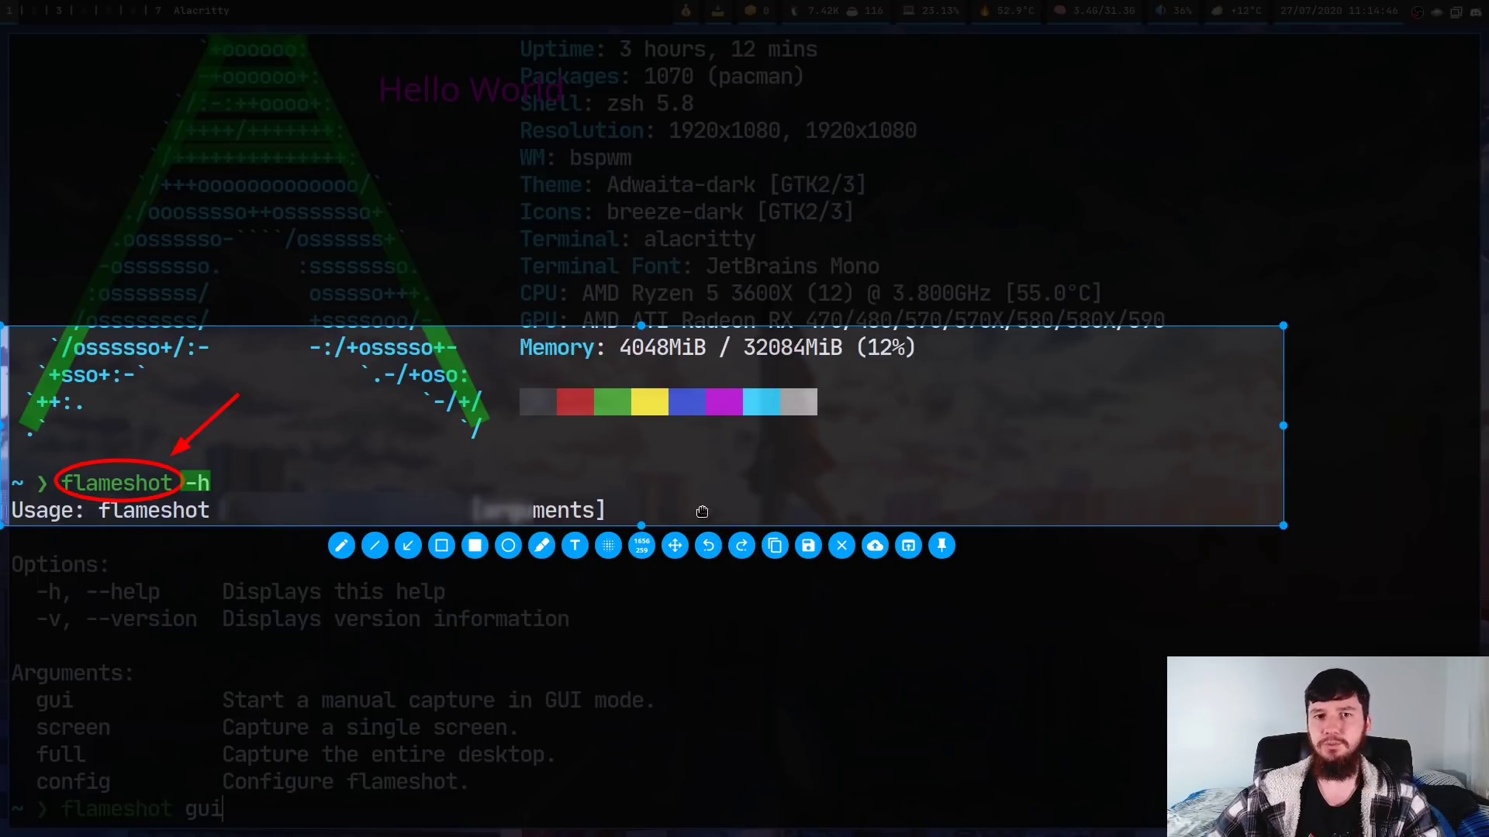
pyautogui.click(773, 546)
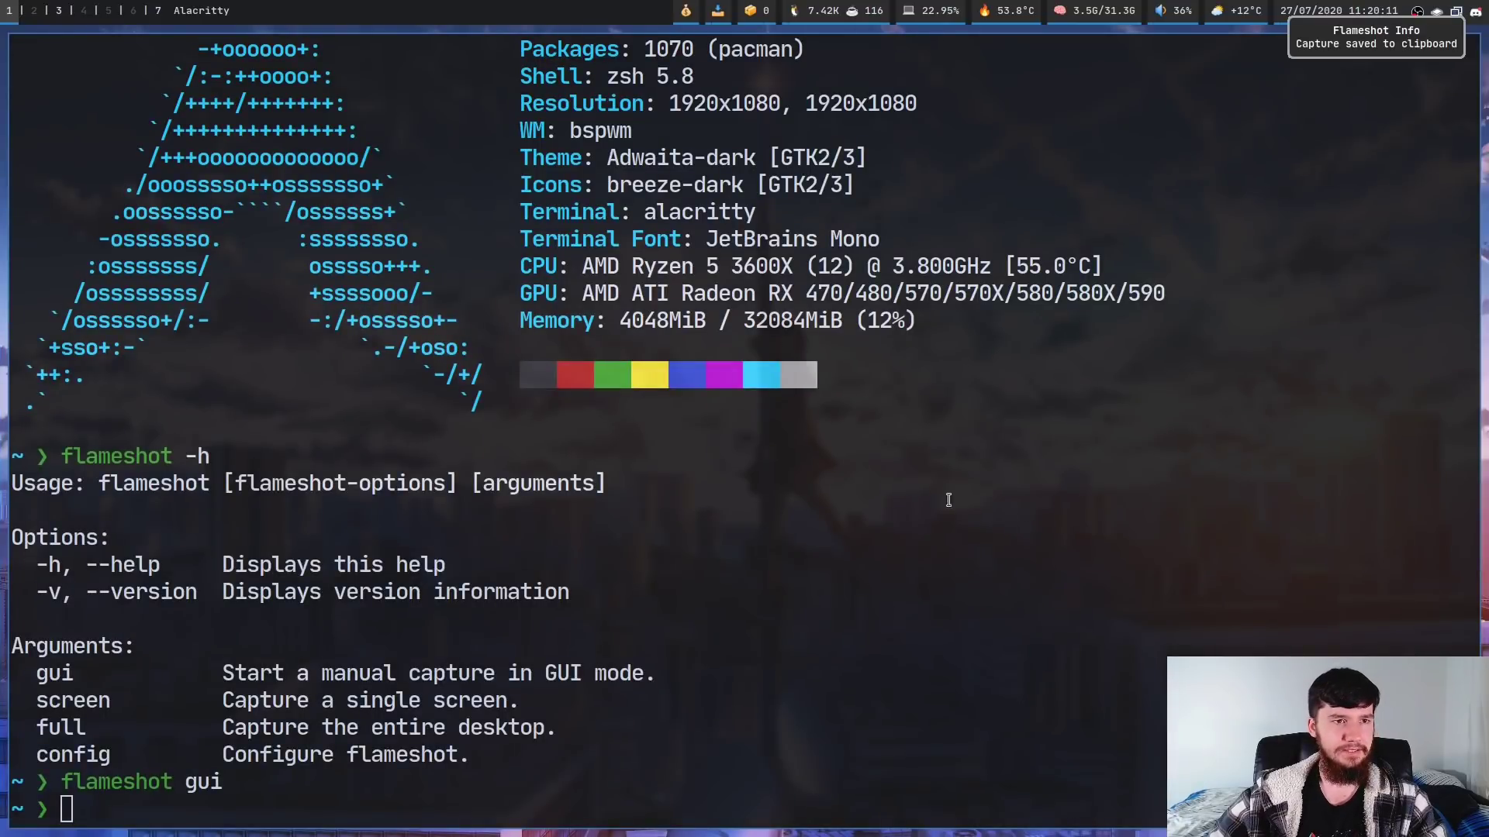
# Step: Switch to Discord, paste the capture into the guhnoo-plus-linux channel, cancel the upload and return to the terminal
pyautogui.press('super+2')
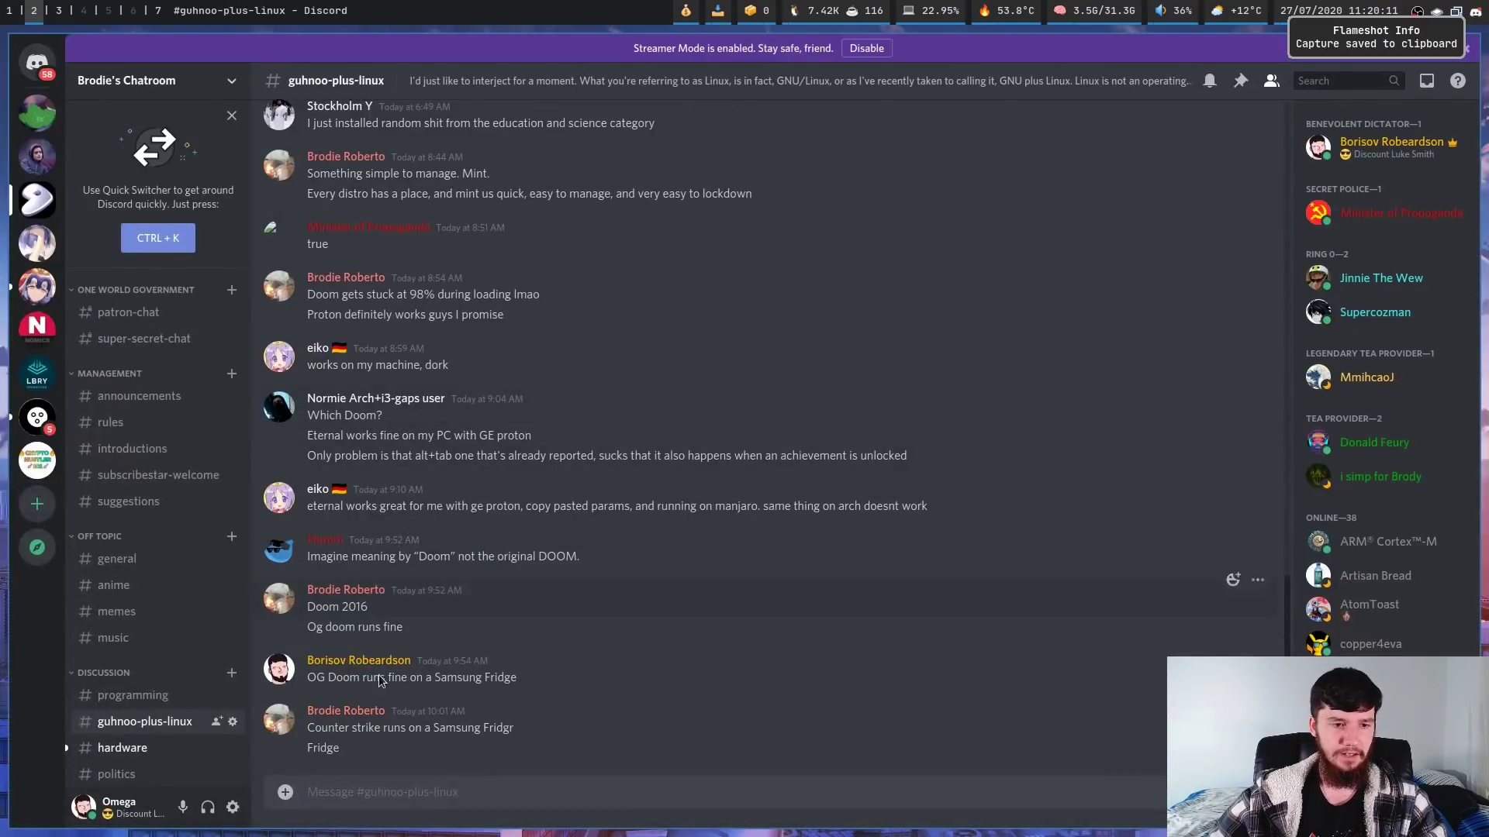
pyautogui.hotkey('ctrl', 'v')
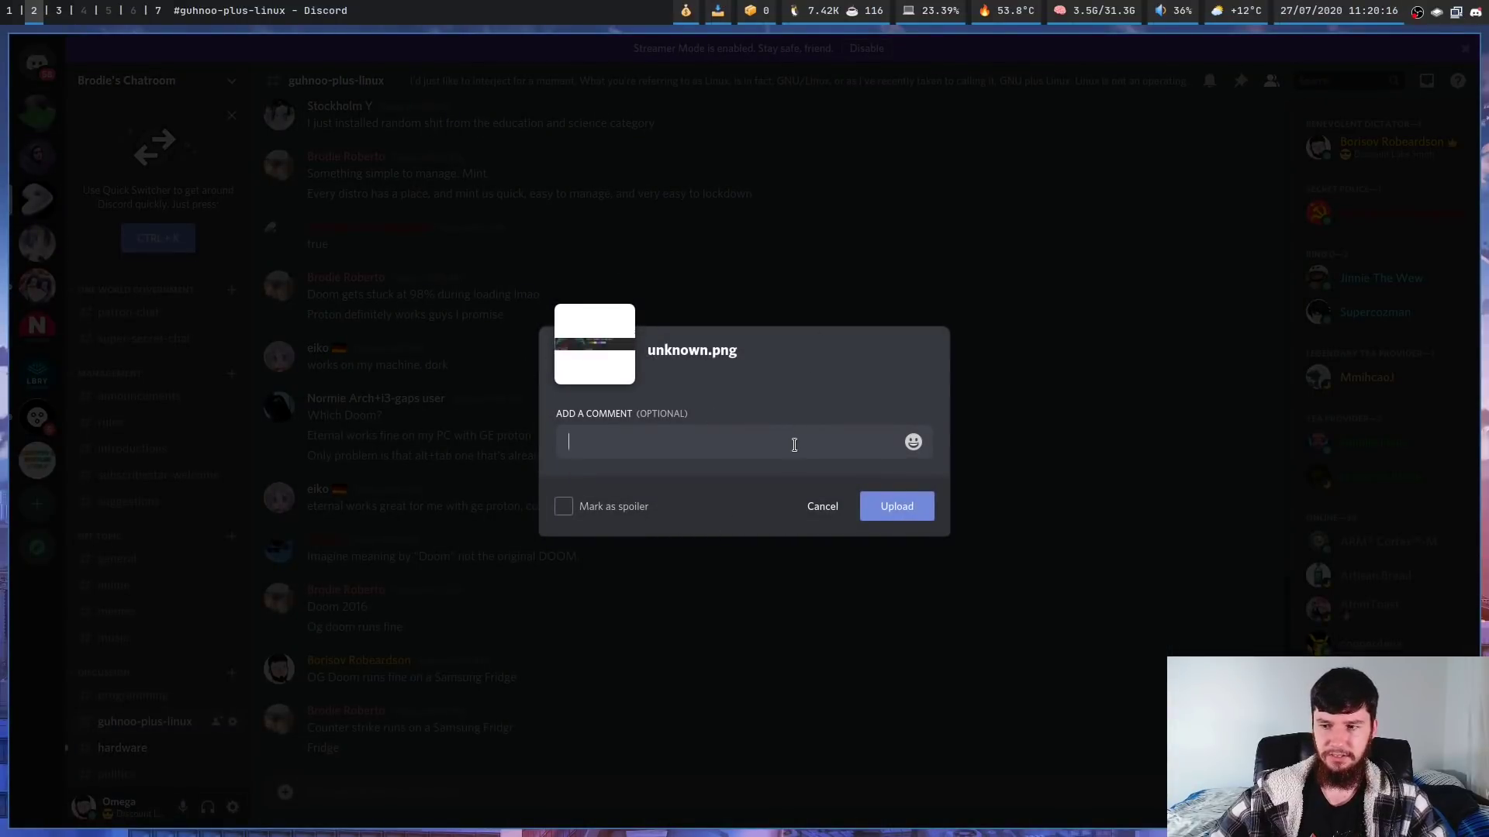
pyautogui.click(812, 500)
pyautogui.press('super+1')
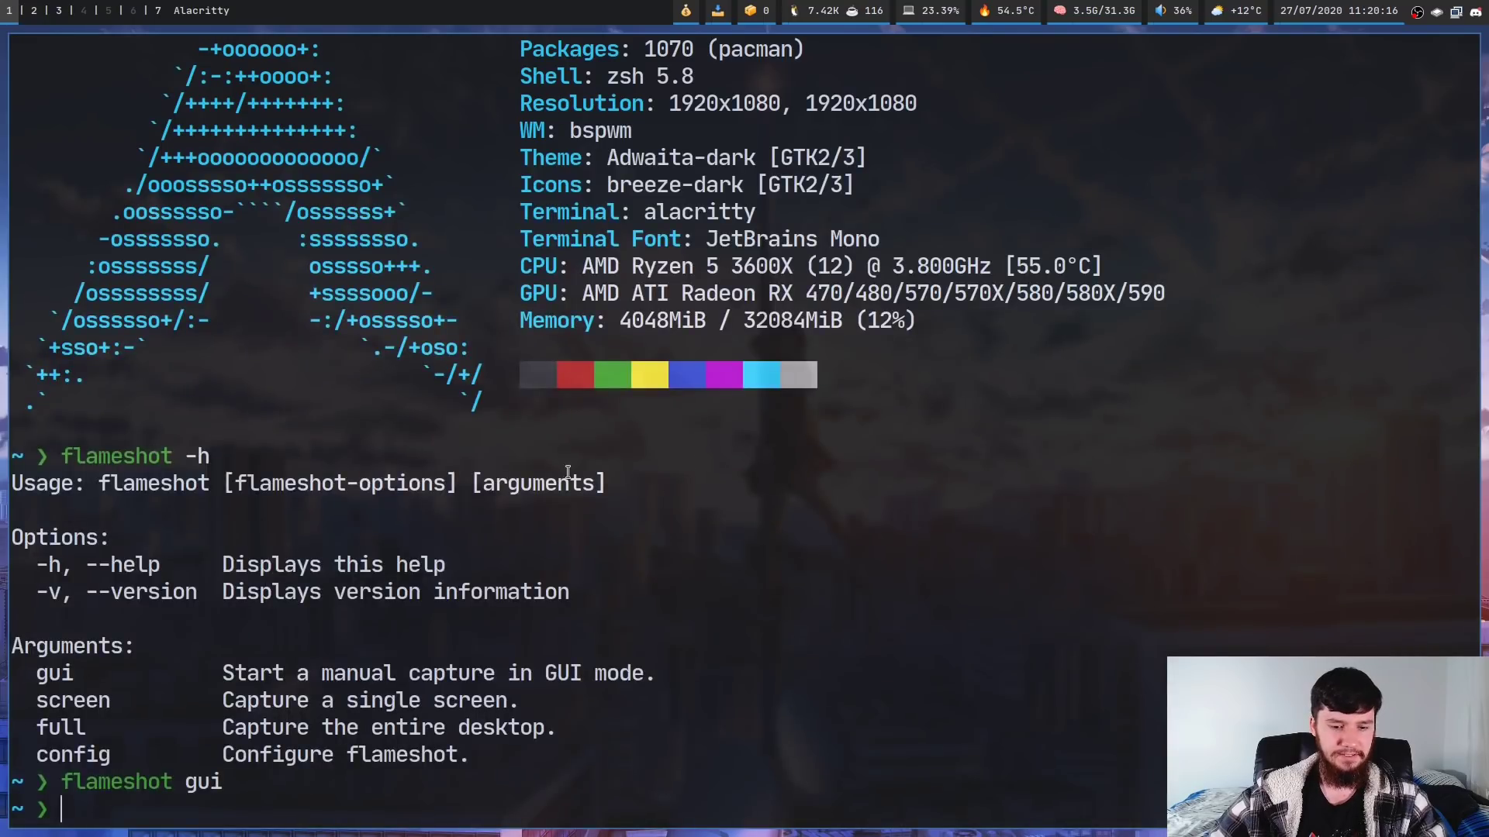
# Step: Run flameshot gui again and select the area from the logo's lower end to the -v, --version line
pyautogui.press('Up')
pyautogui.press('Return')
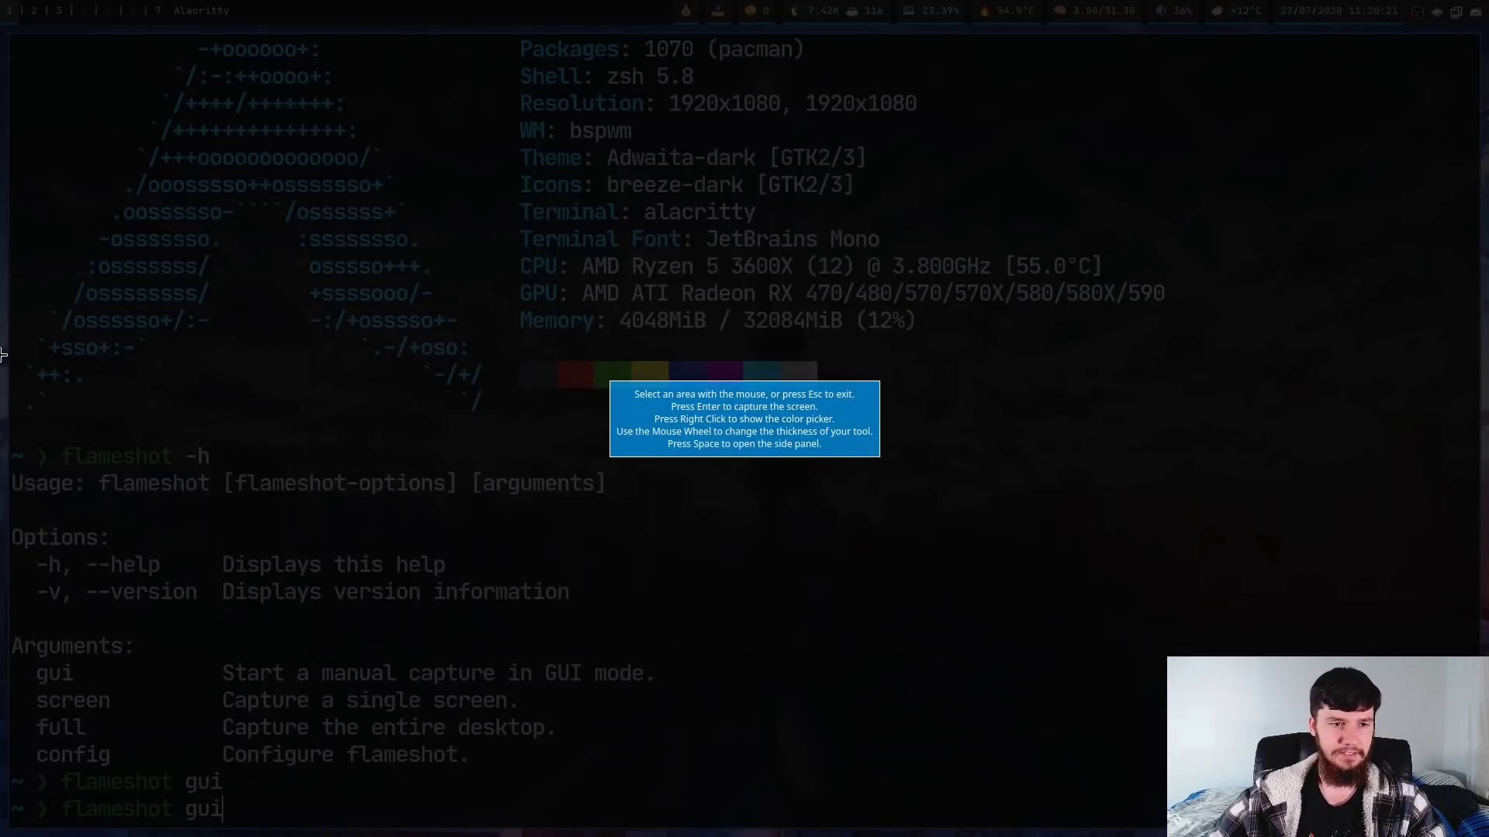
pyautogui.moveTo(1, 355); pyautogui.dragTo(858, 623)
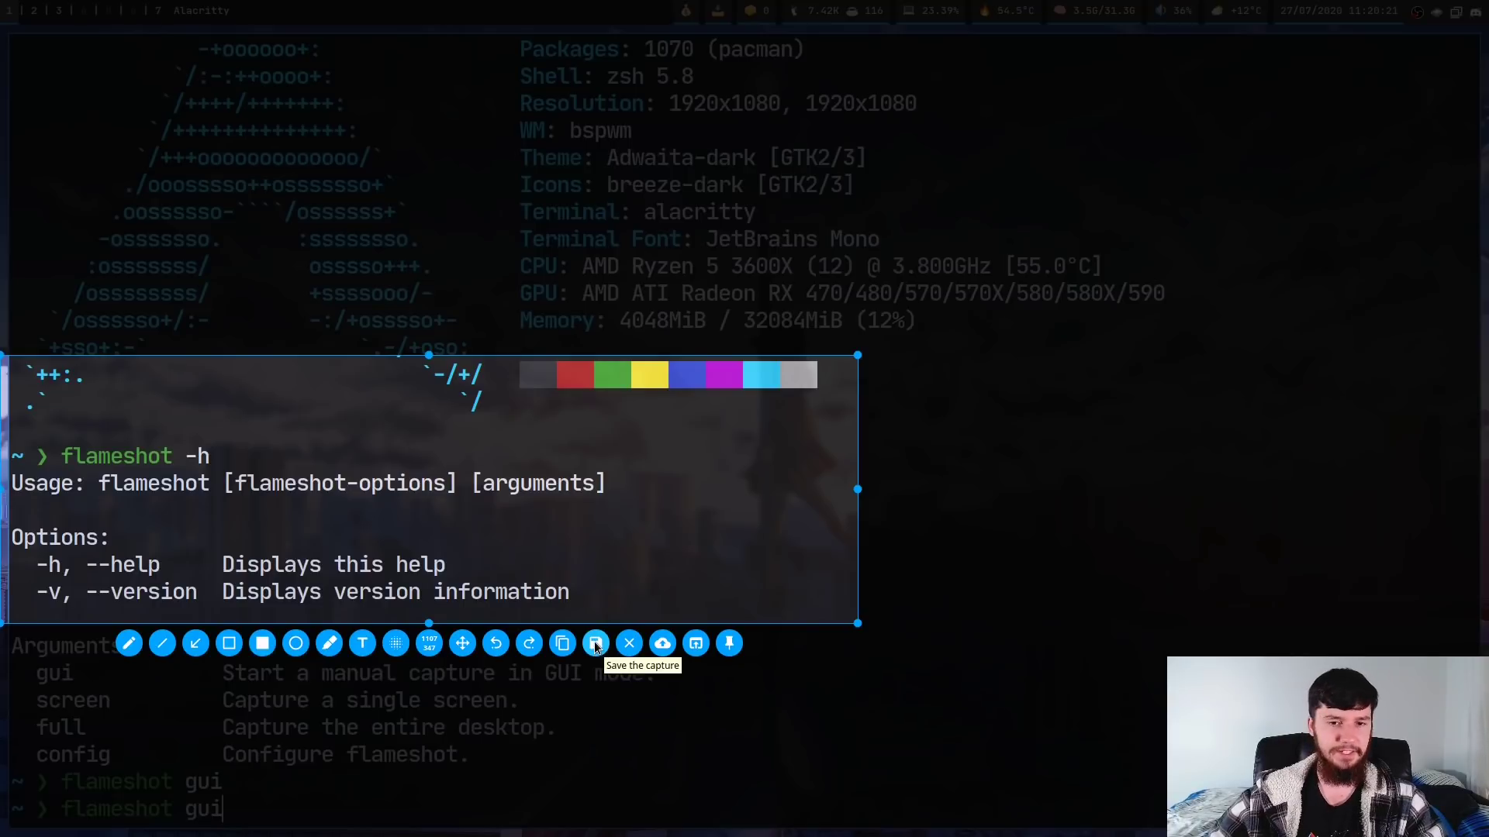
# Step: Save the capture as Terminal-Screenshot.png in the pictures/screenshots folder
pyautogui.click(595, 643)
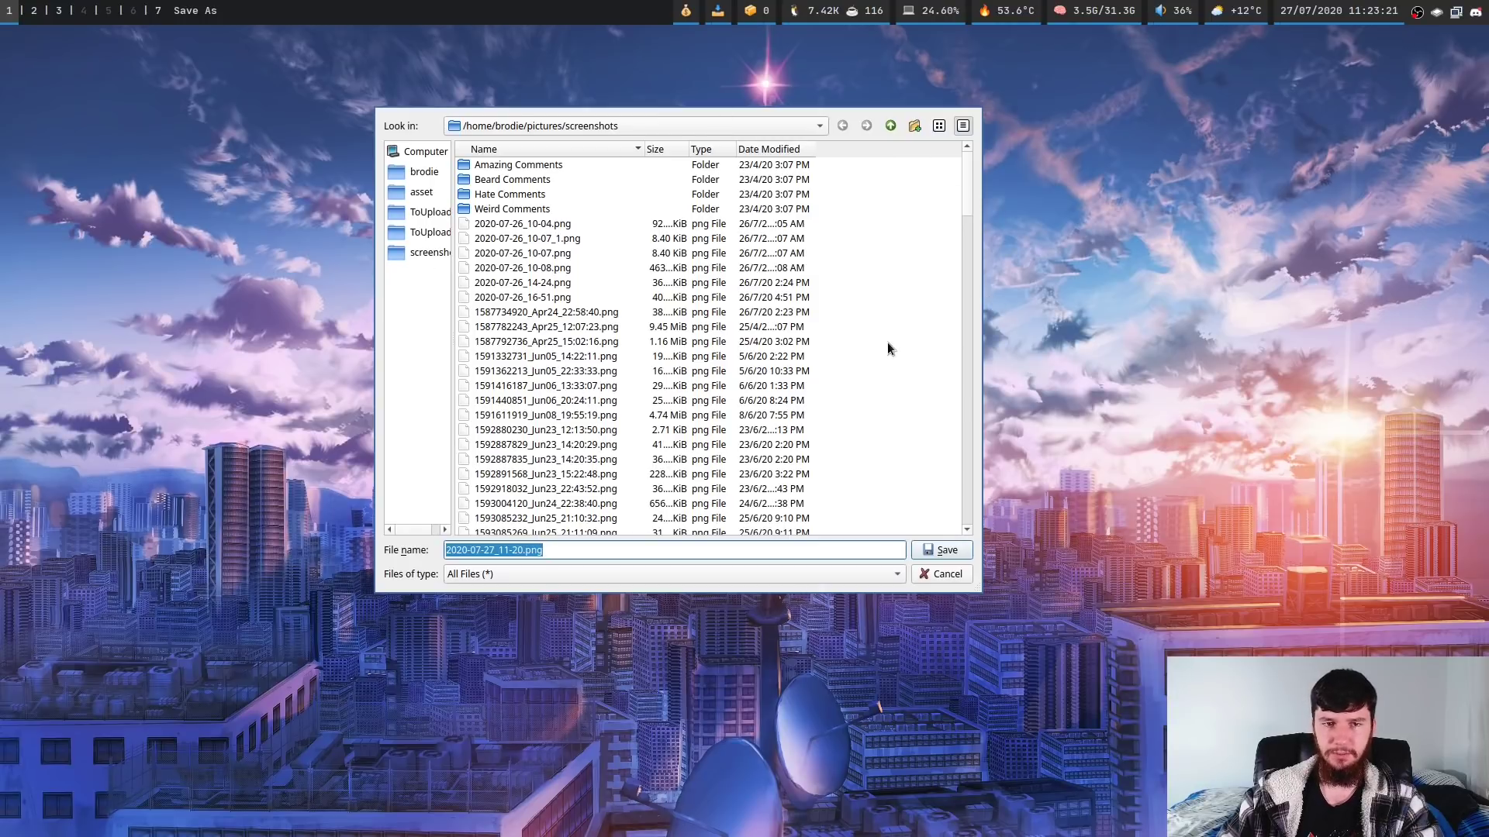
pyautogui.press('End')
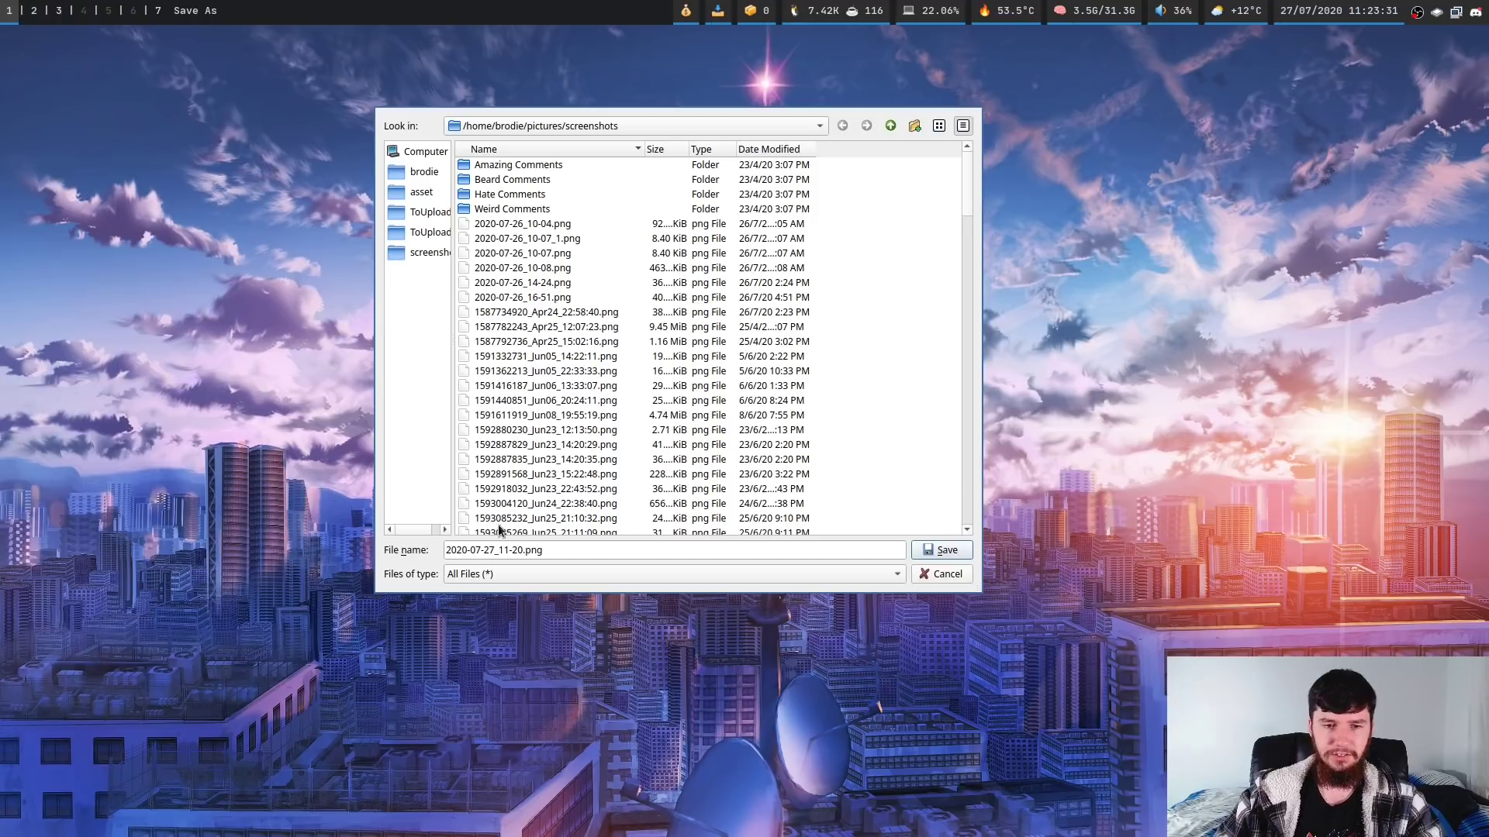
pyautogui.moveTo(525, 550); pyautogui.dragTo(404, 554)
pyautogui.press('BackSpace')
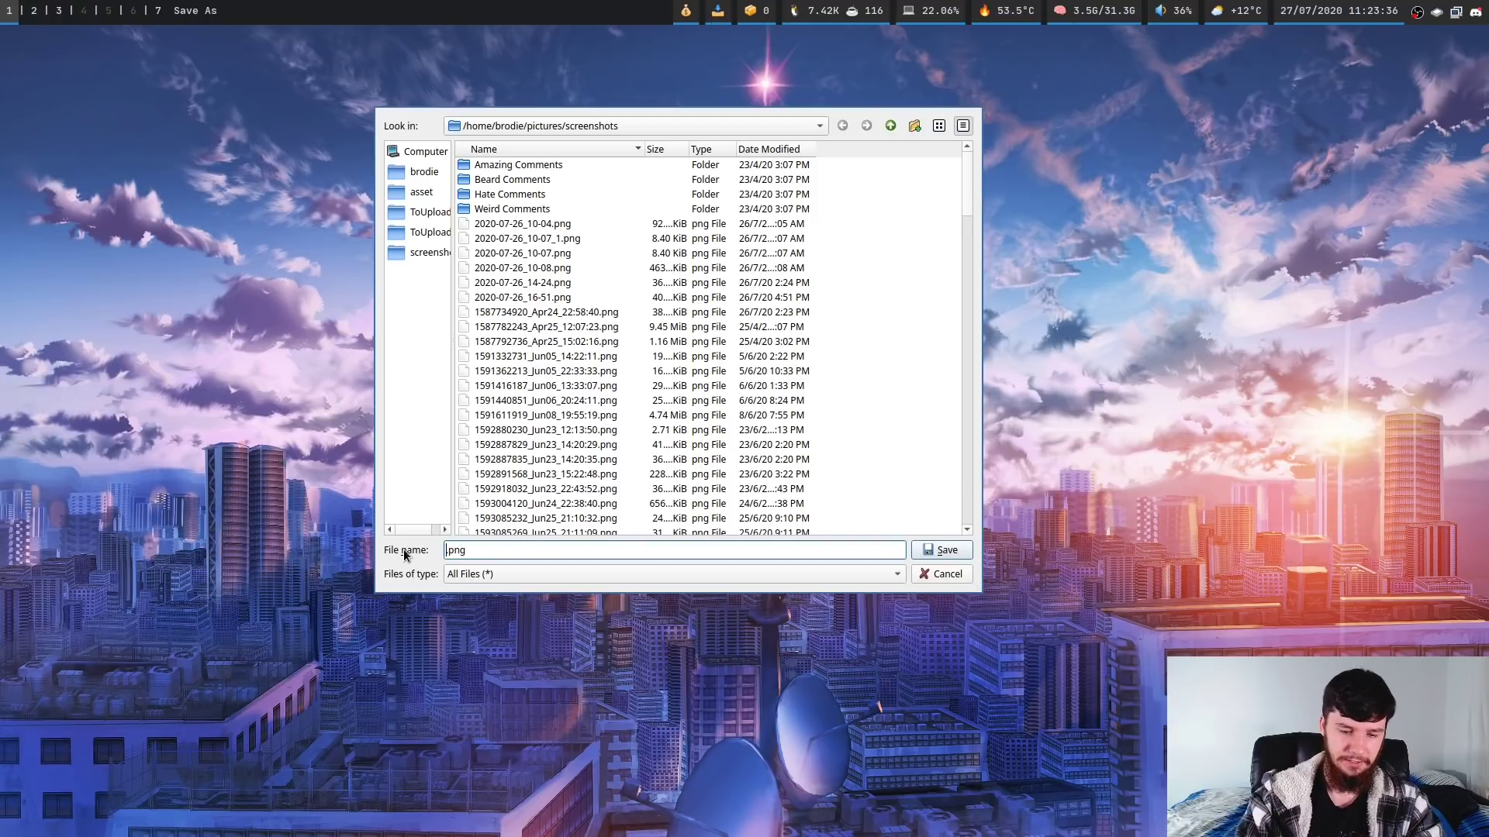
pyautogui.write('Terminal')
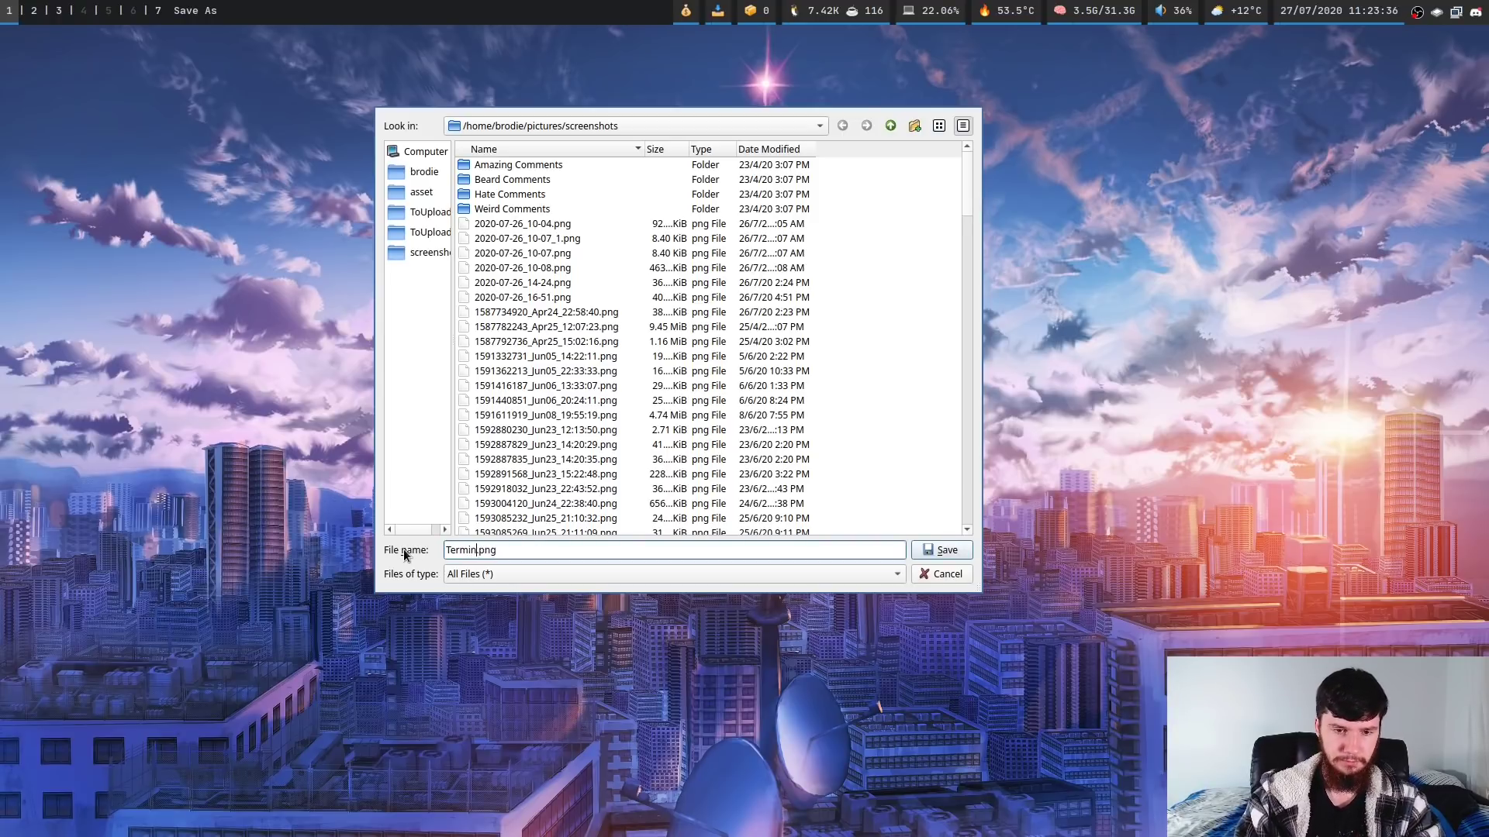
pyautogui.write('-Screenshot.')
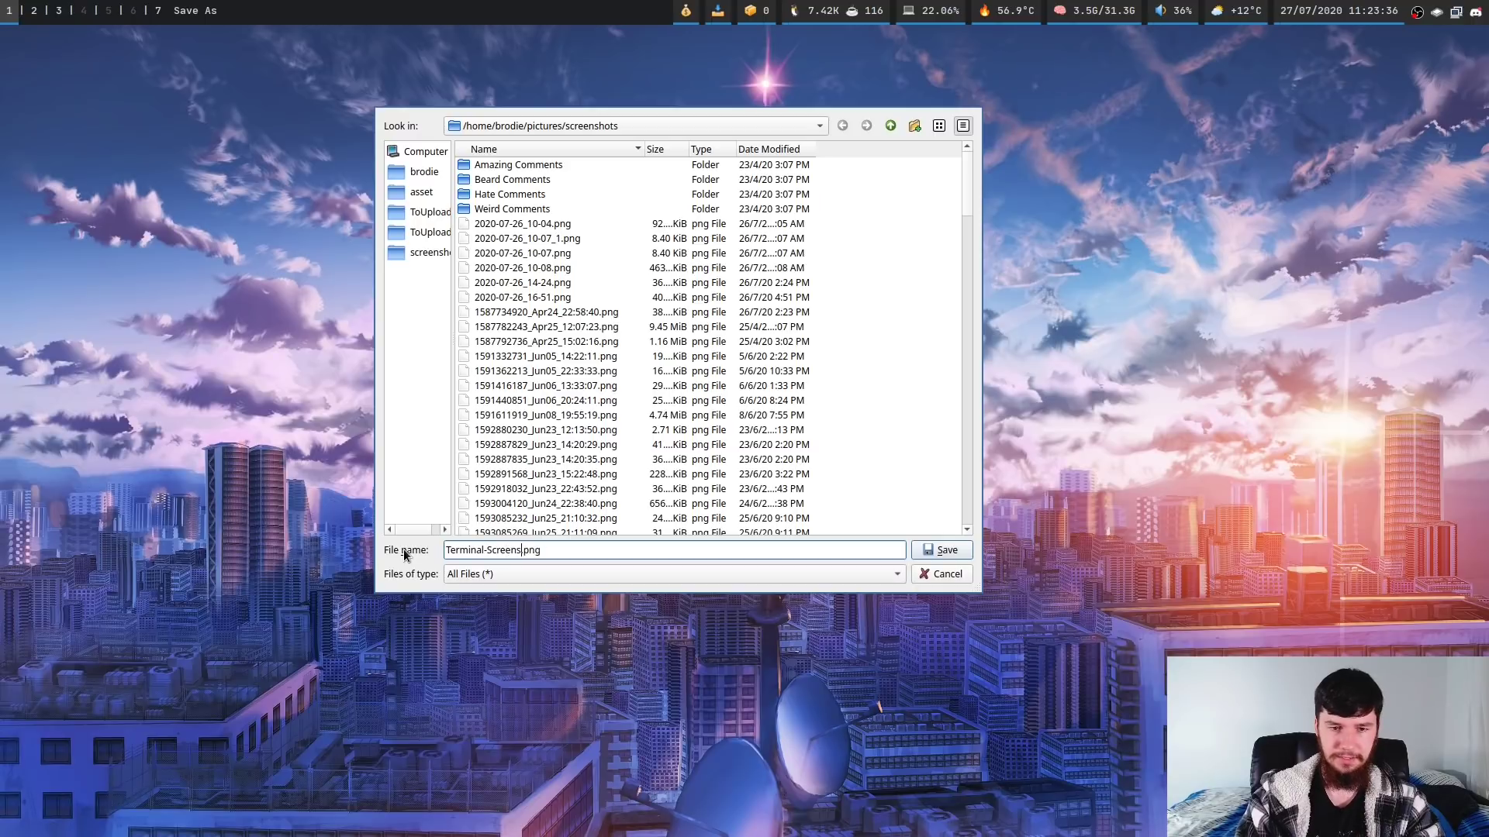
pyautogui.press('Return')
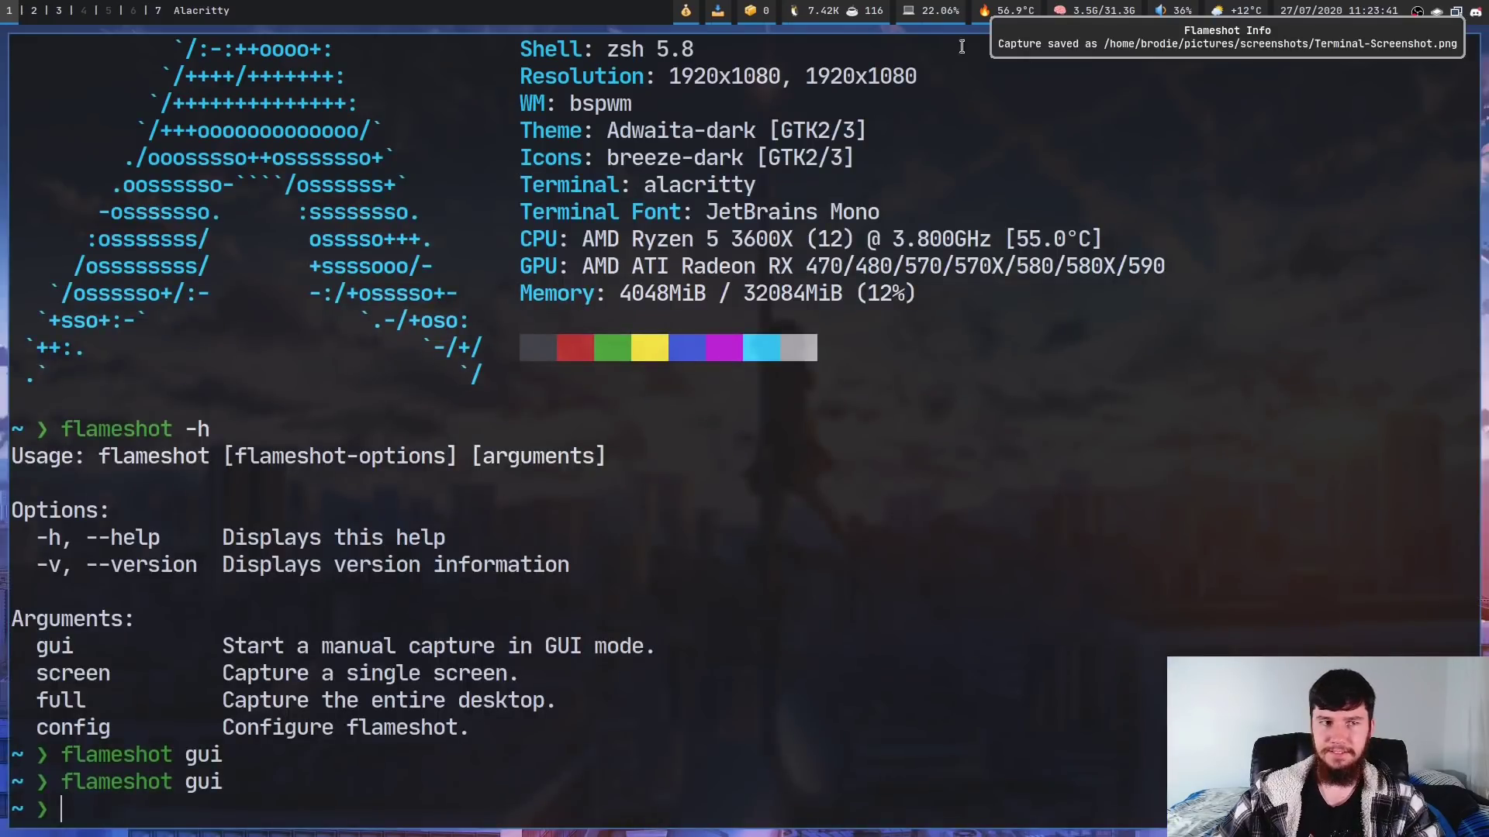
# Step: Switch to the file manager, find Terminal-Screenshot.png in the screenshots folder and open it
pyautogui.press('super+2')
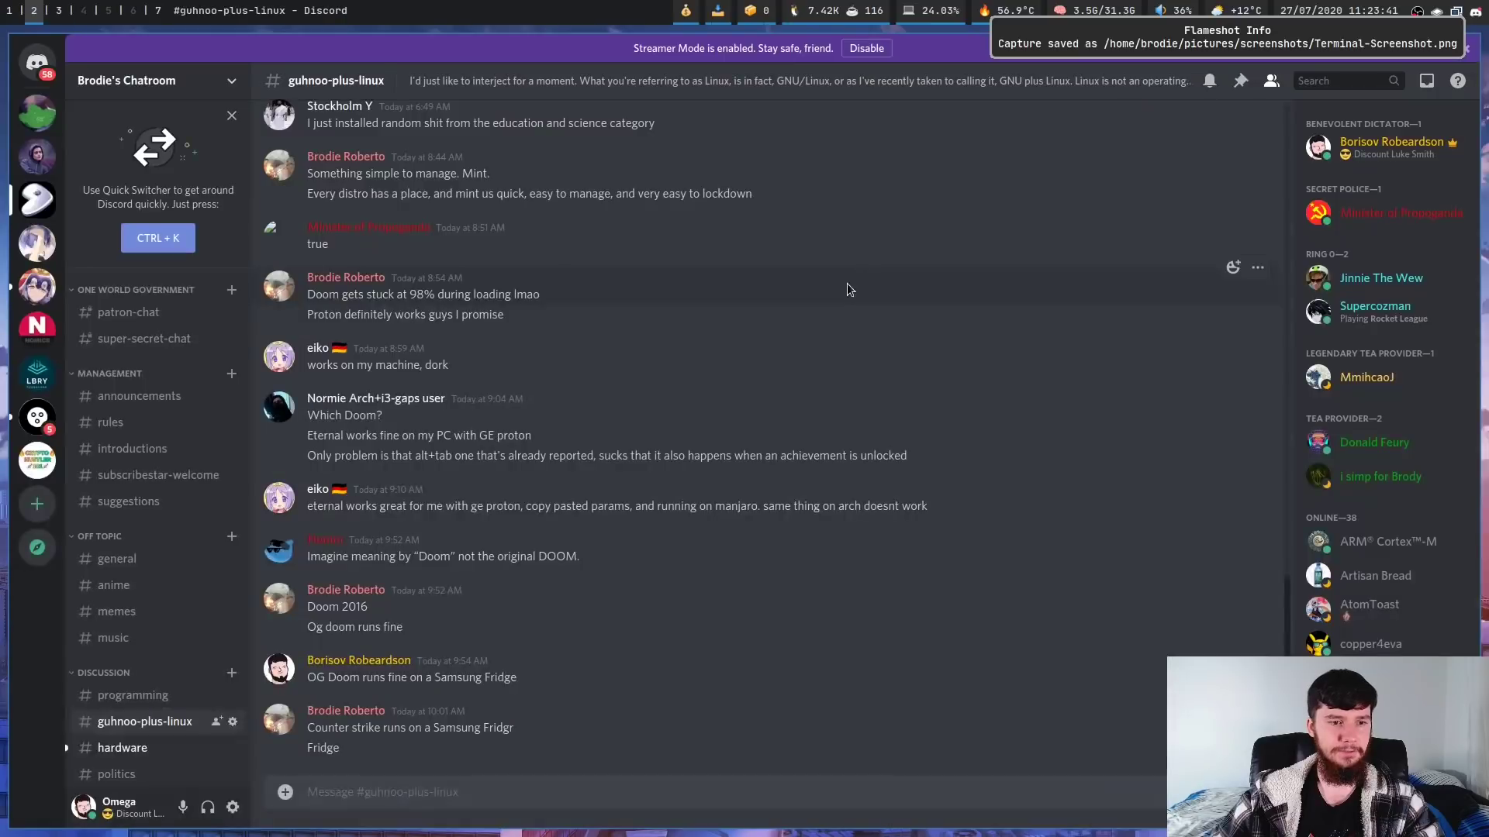
pyautogui.press('super+3')
pyautogui.press('super+e')
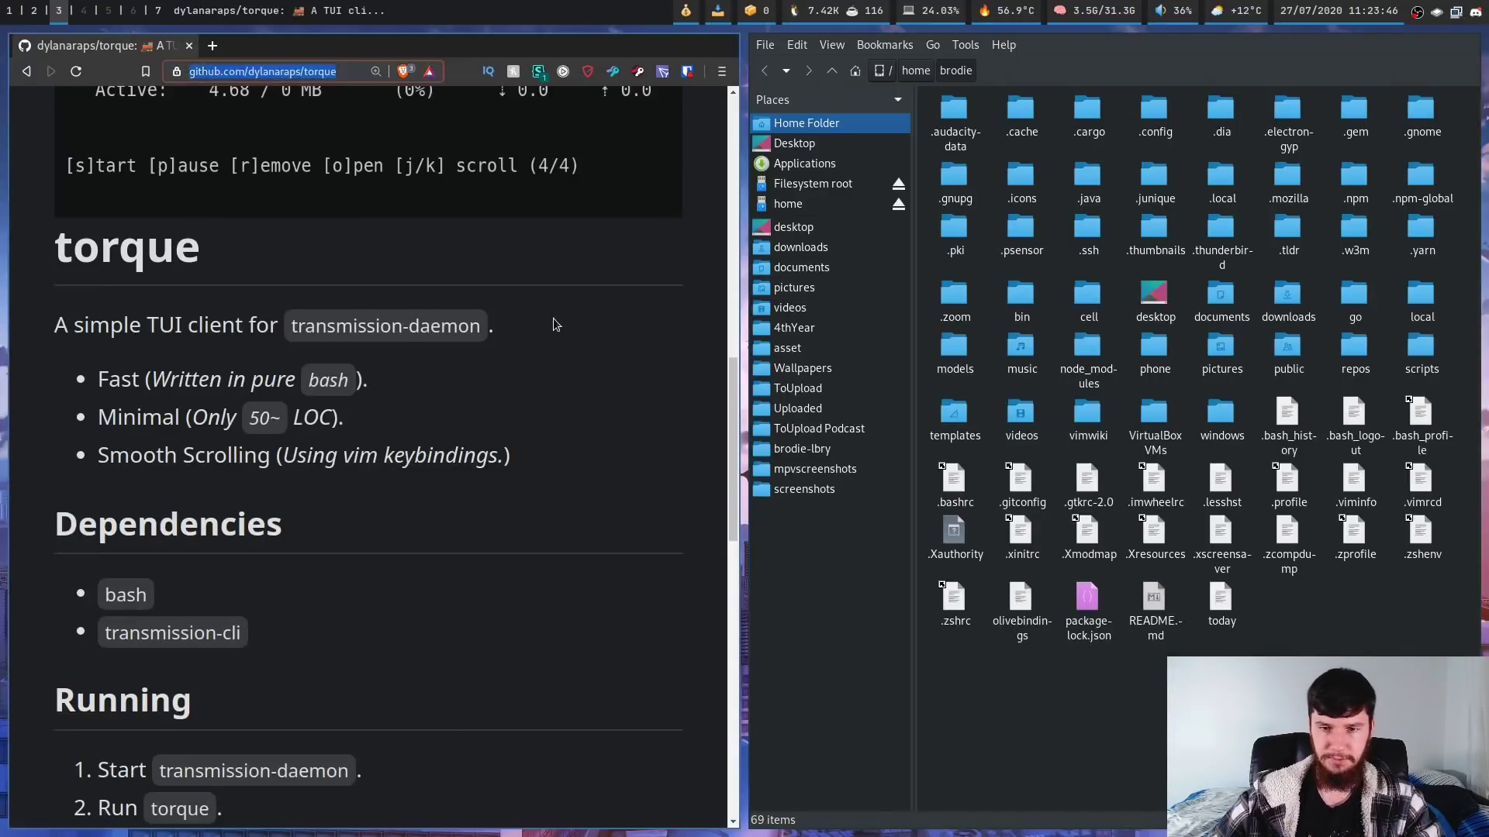
pyautogui.click(805, 490)
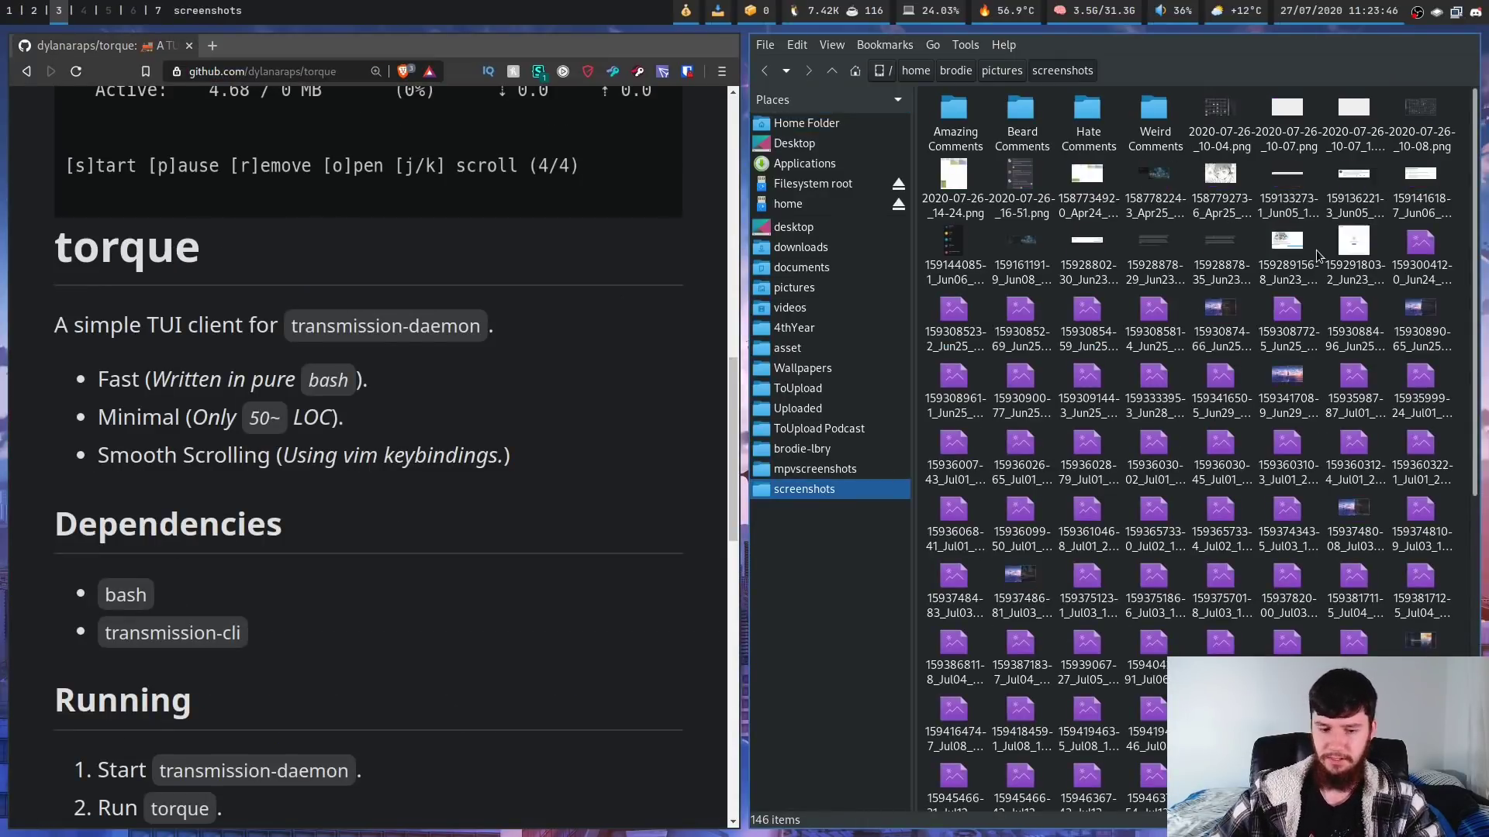
pyautogui.press('End')
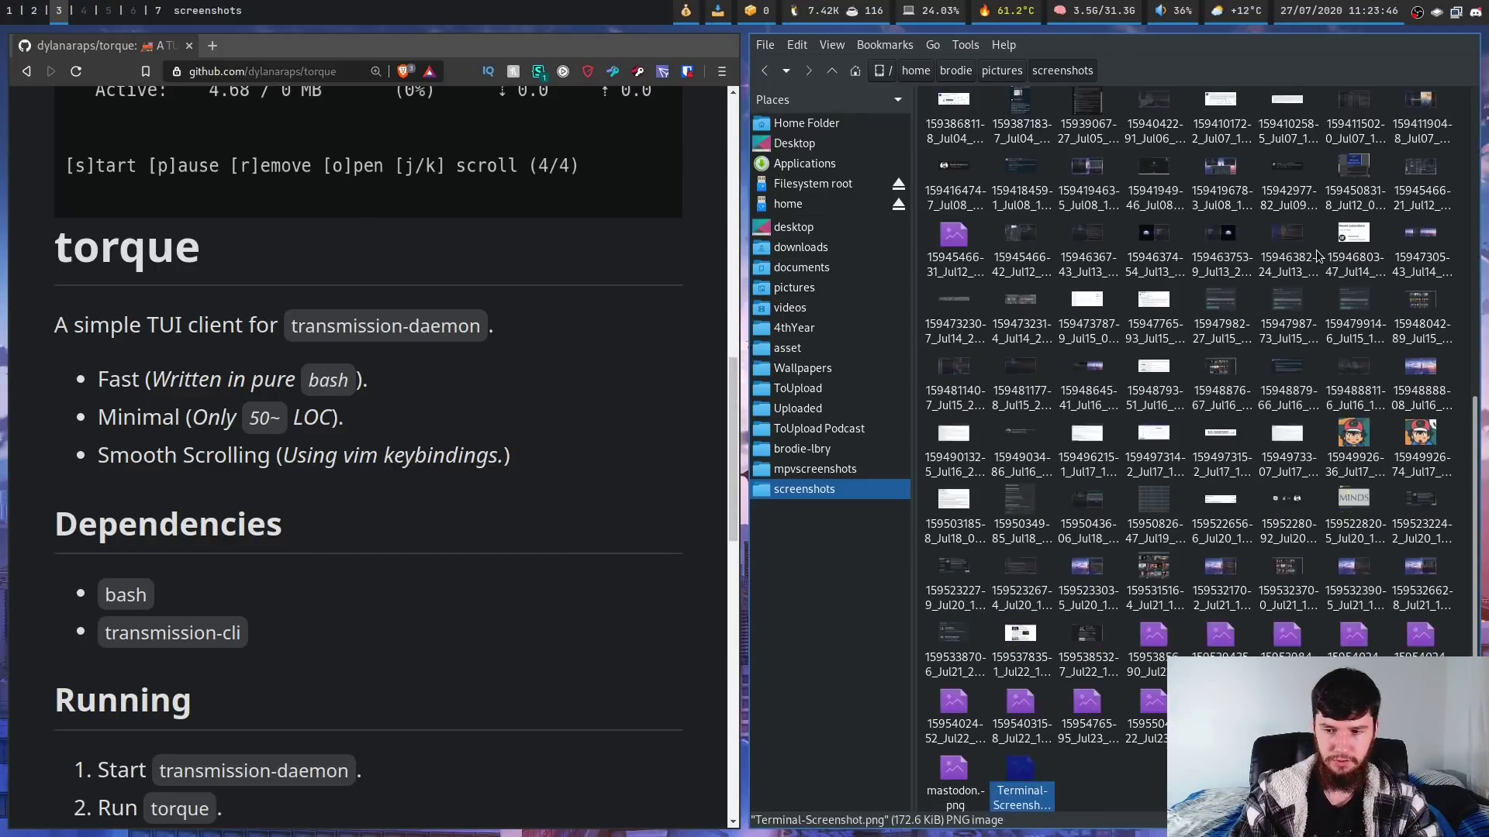
pyautogui.doubleClick(1022, 772)
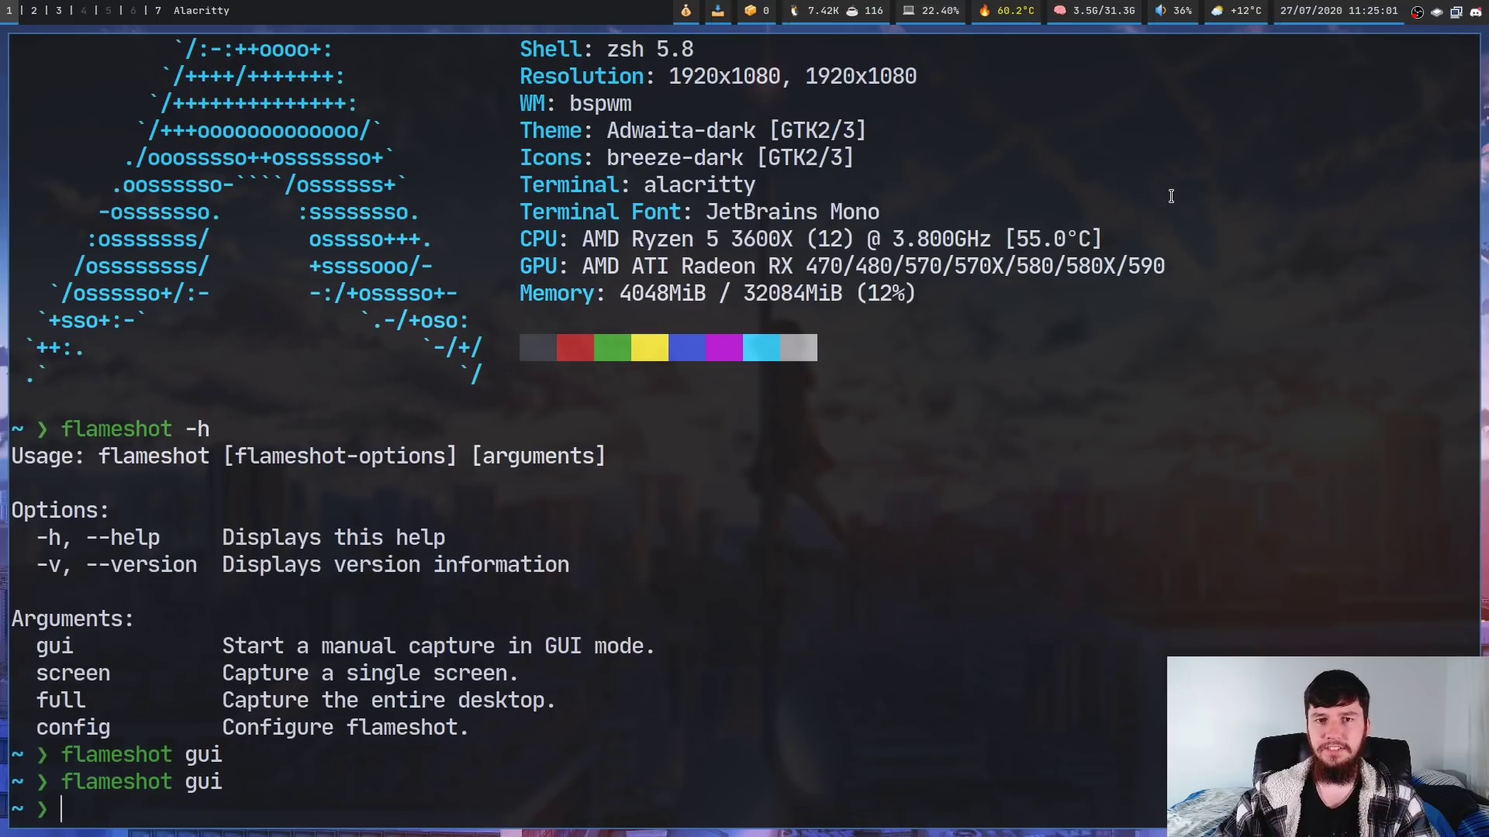
# Step: Run flameshot gui again, select the area from the logo's lower end past the help and version descriptions, and upload it to Imgur
pyautogui.press('Up')
pyautogui.press('Return')
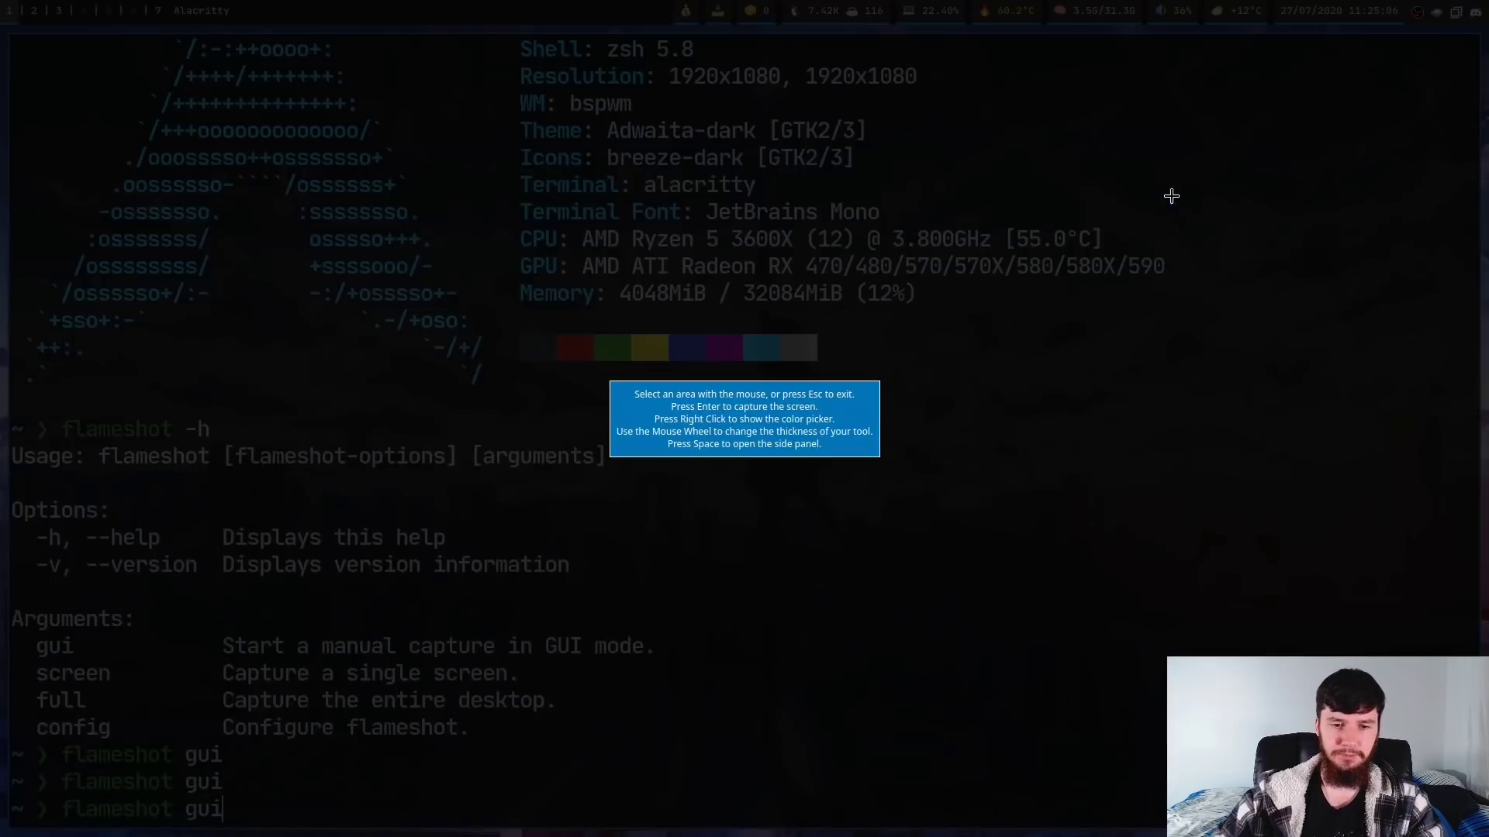
pyautogui.moveTo(823, 620); pyautogui.dragTo(324, 359)
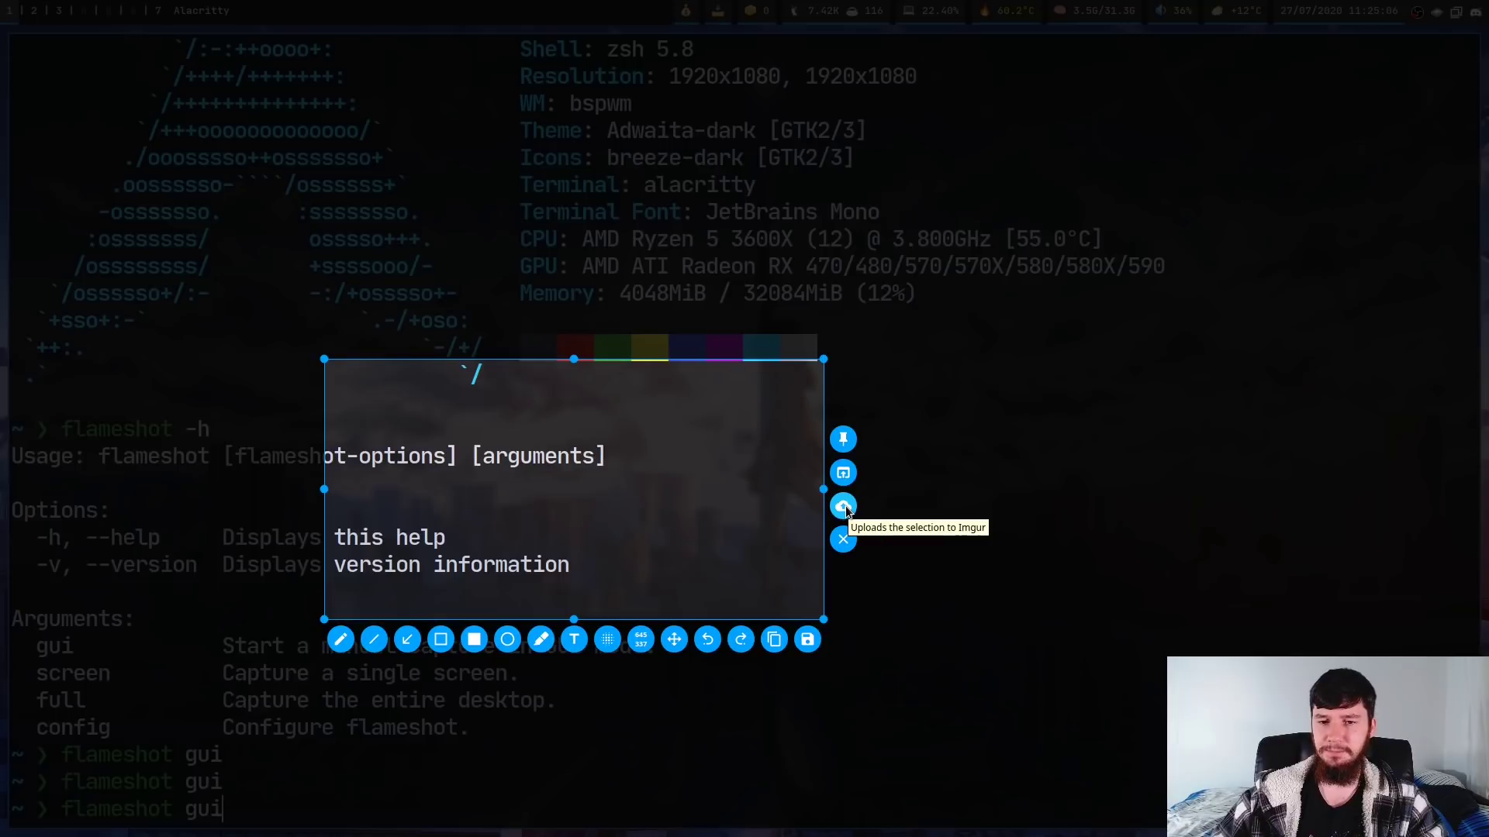
pyautogui.click(844, 506)
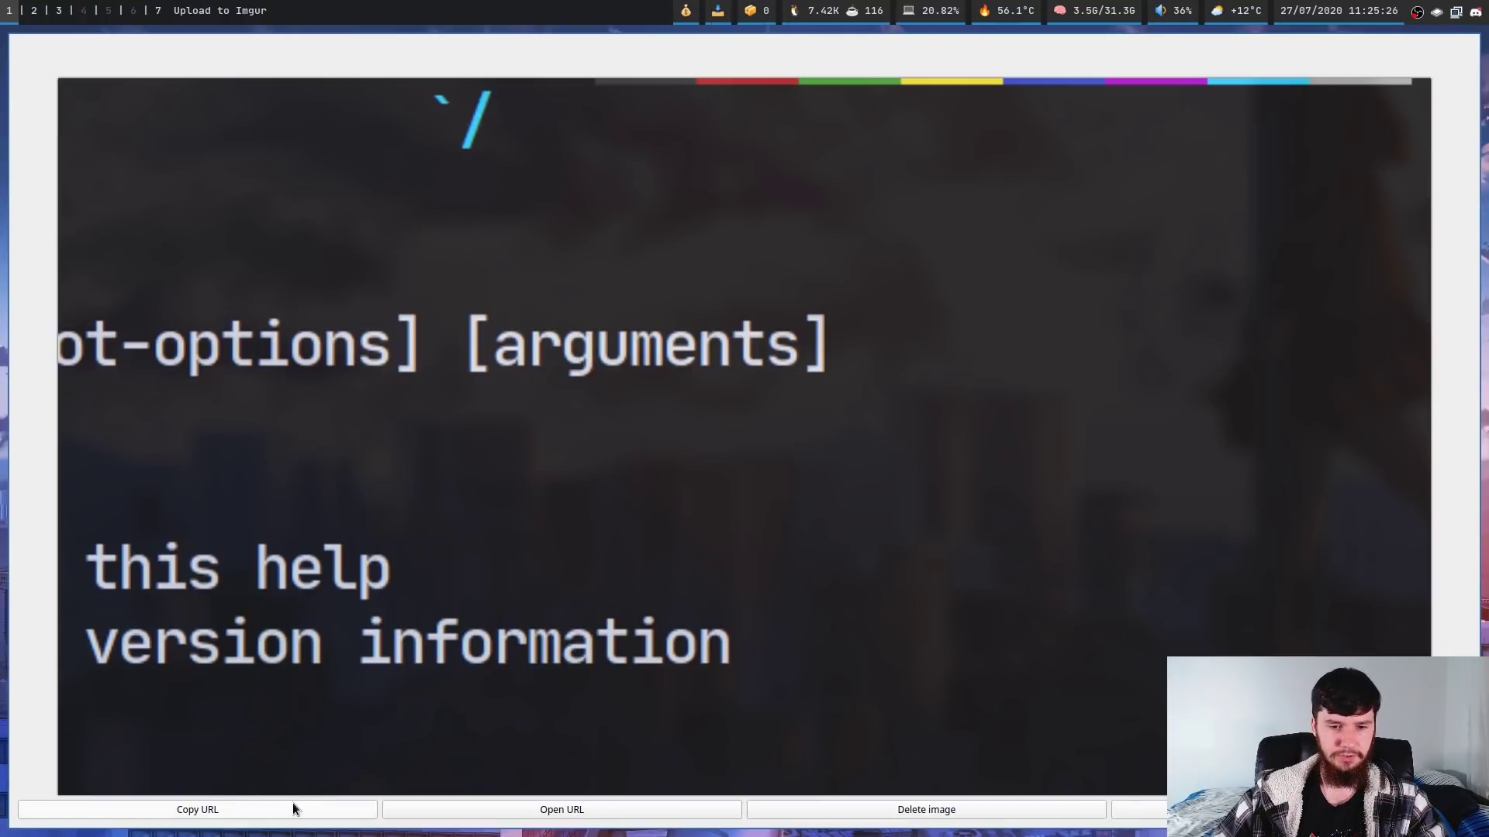
# Step: View the uploaded capture in the browser through its URL, close that tab, and delete the image from Imgur
pyautogui.click(572, 798)
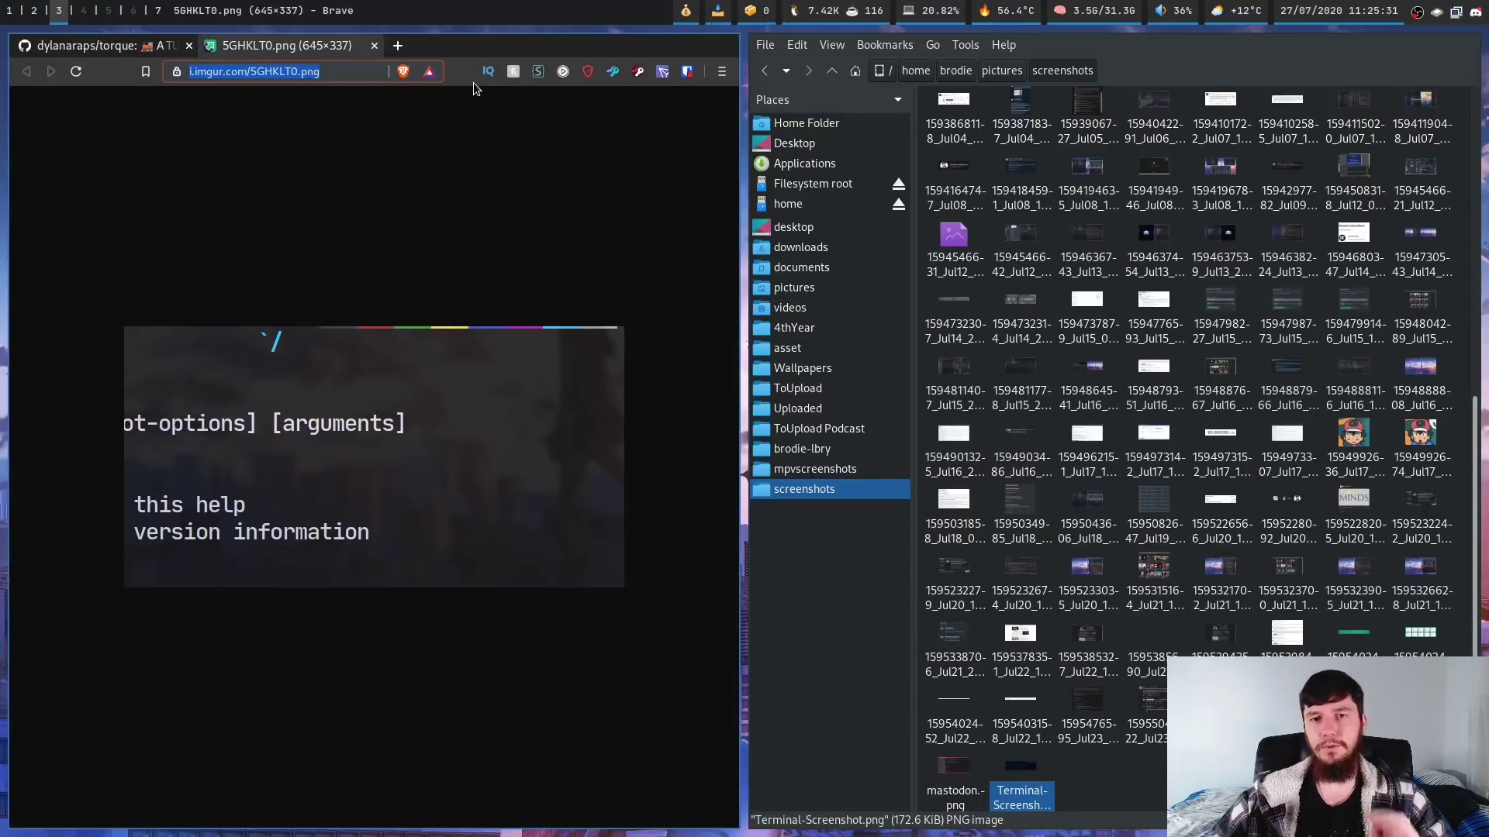
pyautogui.click(375, 45)
pyautogui.press('super+2')
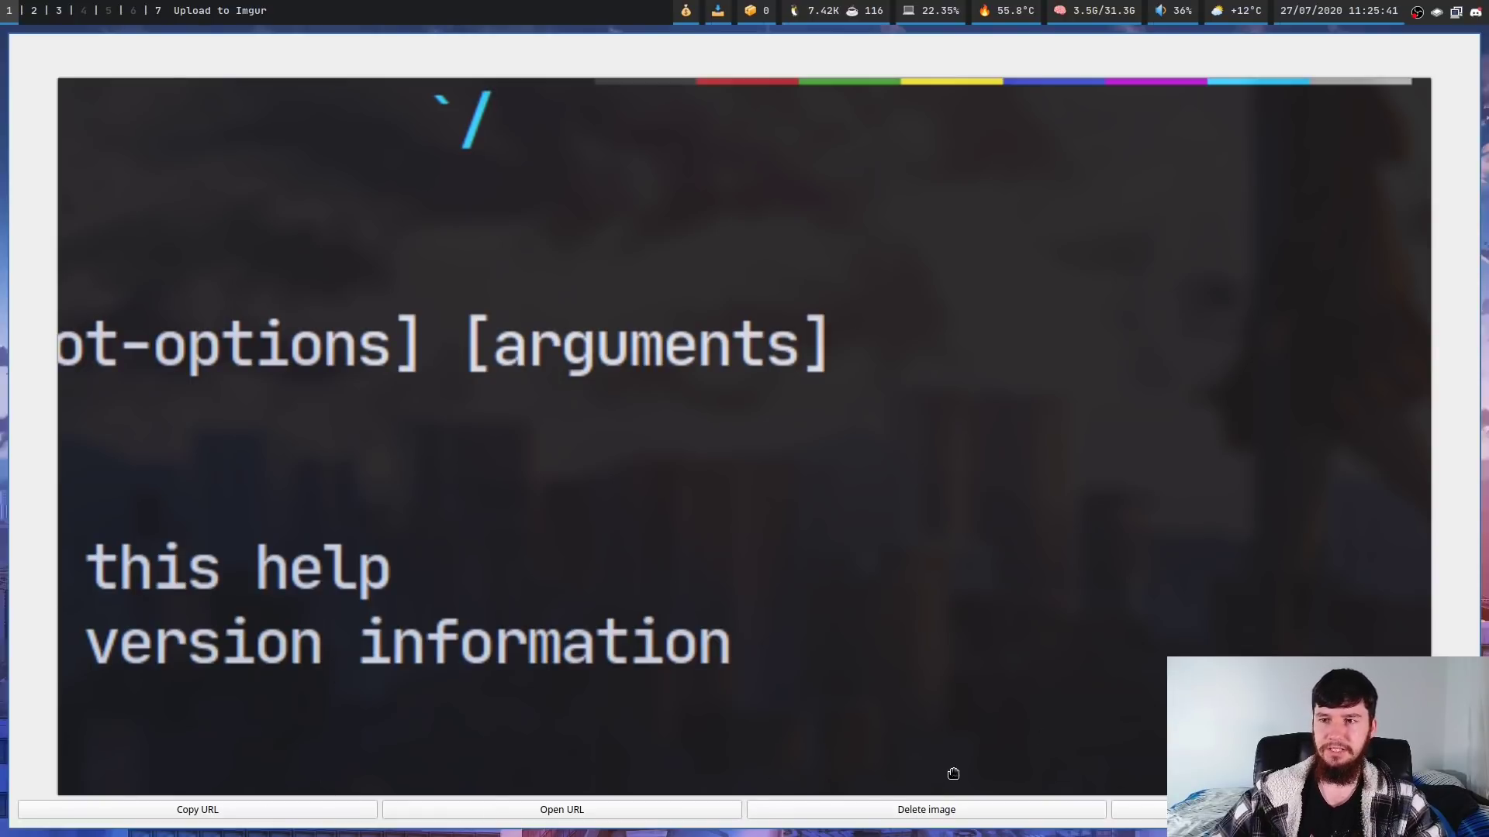
pyautogui.click(948, 812)
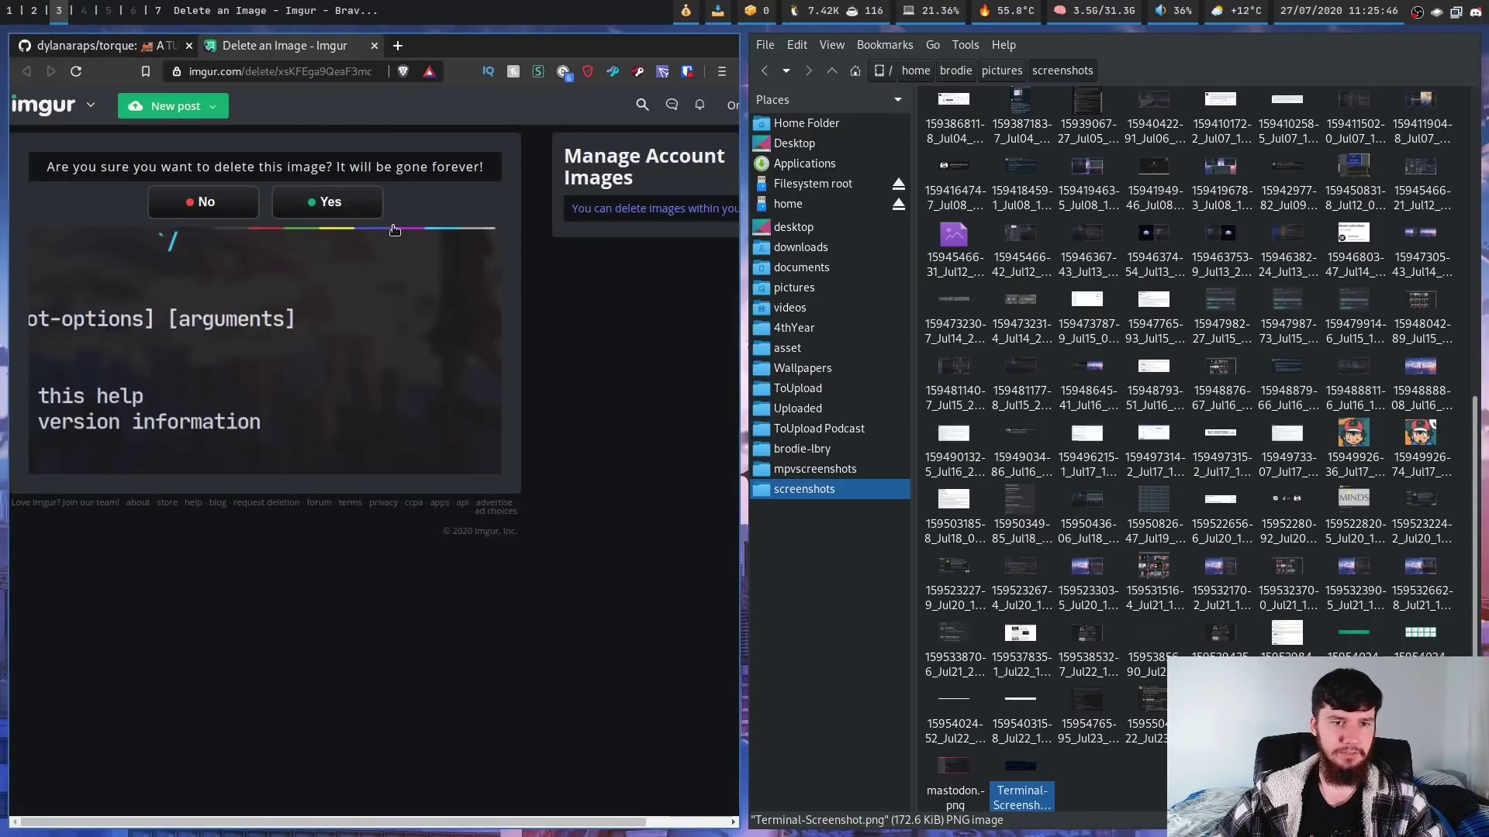
pyautogui.click(331, 203)
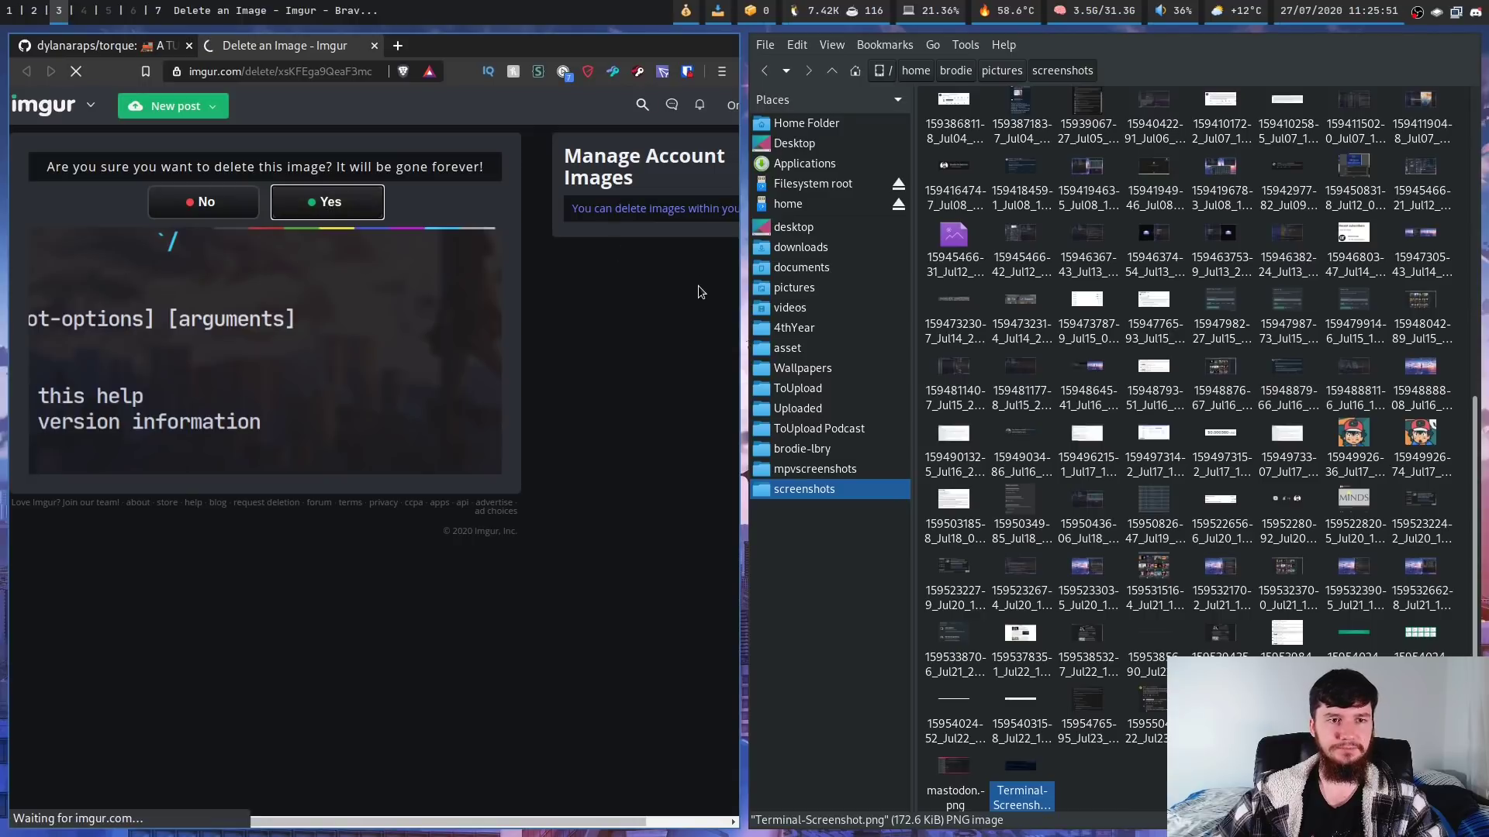
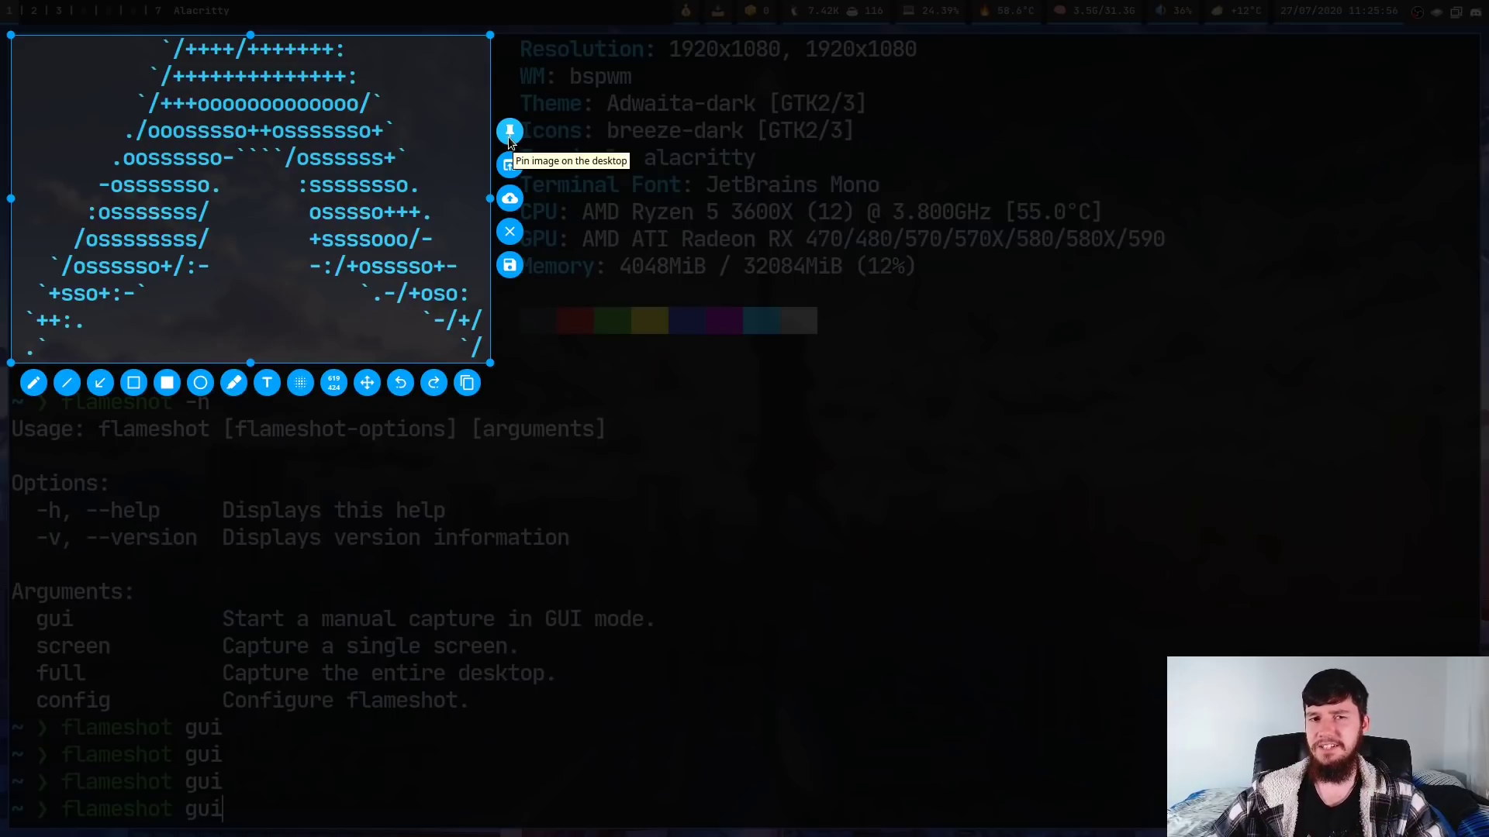
# Step: Pin the selected logo capture on the desktop and move the pinned image to the desktop's upper-right area
pyautogui.click(509, 133)
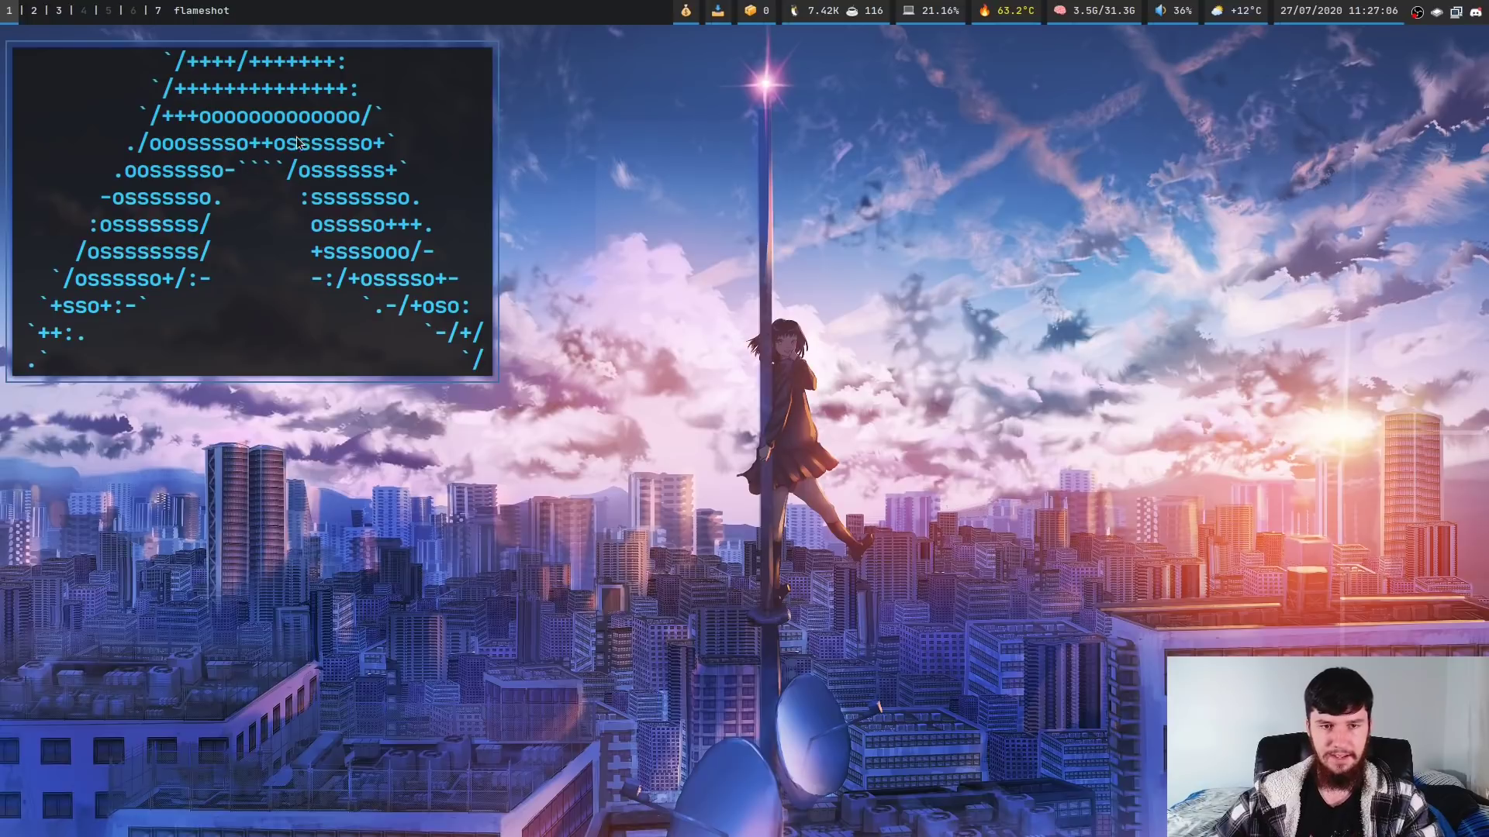
pyautogui.moveTo(297, 136); pyautogui.dragTo(1355, 210)
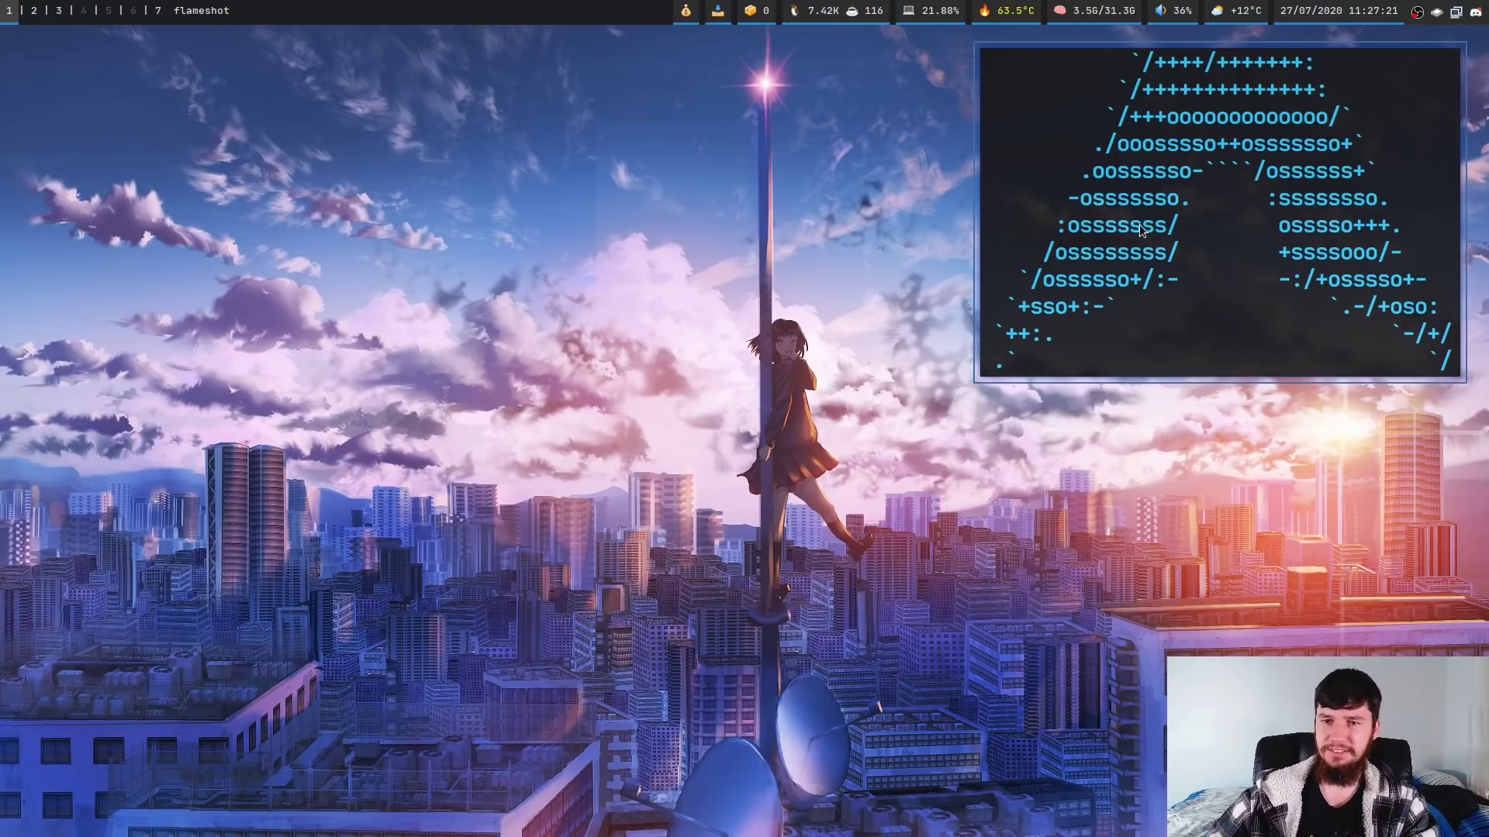
pyautogui.press('super+Left')
pyautogui.press('super+Right')
pyautogui.moveTo(1119, 222); pyautogui.dragTo(1151, 221)
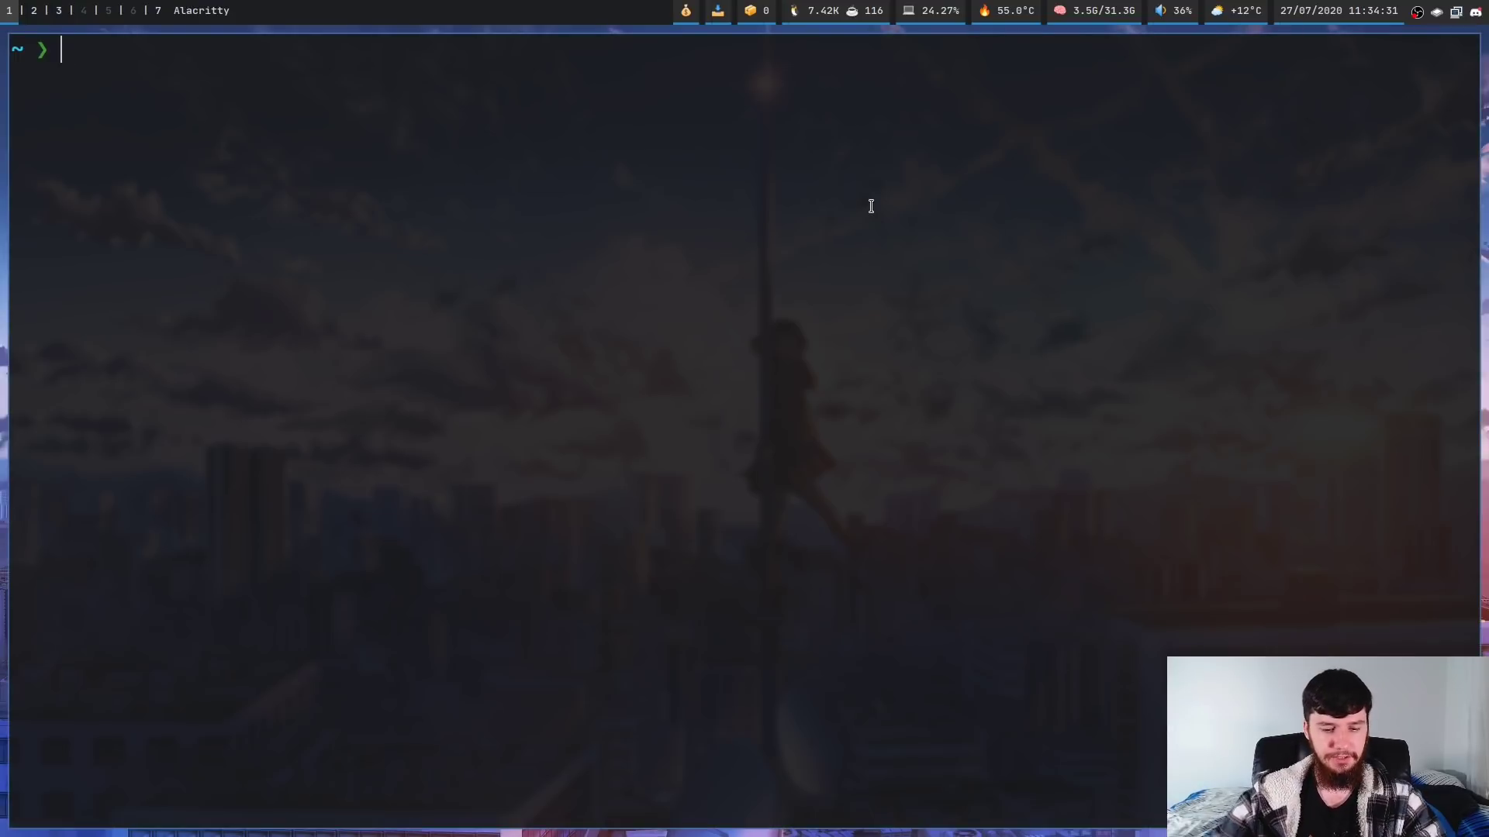
# Step: Display the help with flameshot -h and examine the screen, full and config arguments
pyautogui.write('flameshot -h')
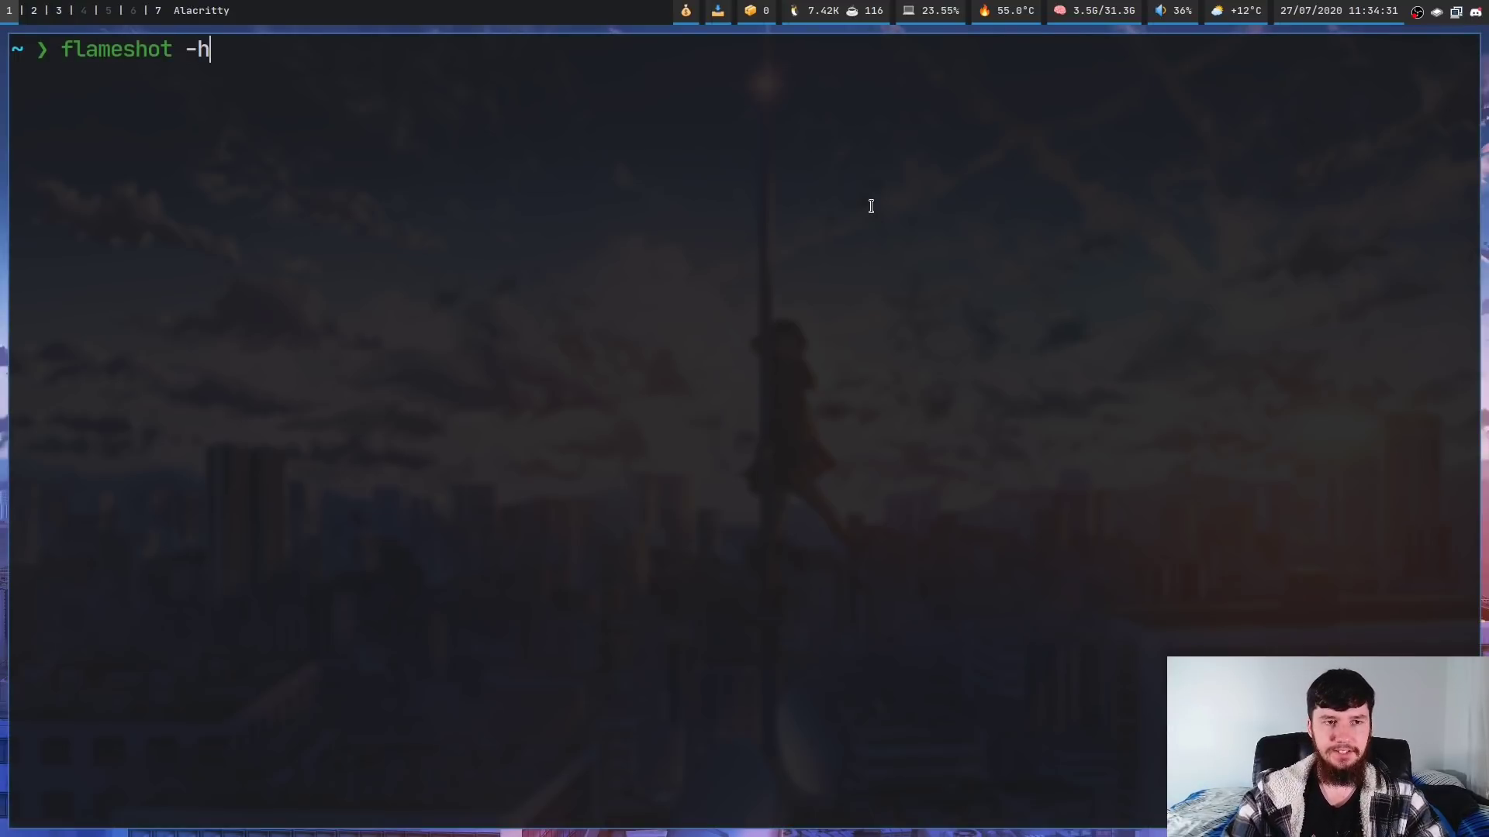
pyautogui.press('Return')
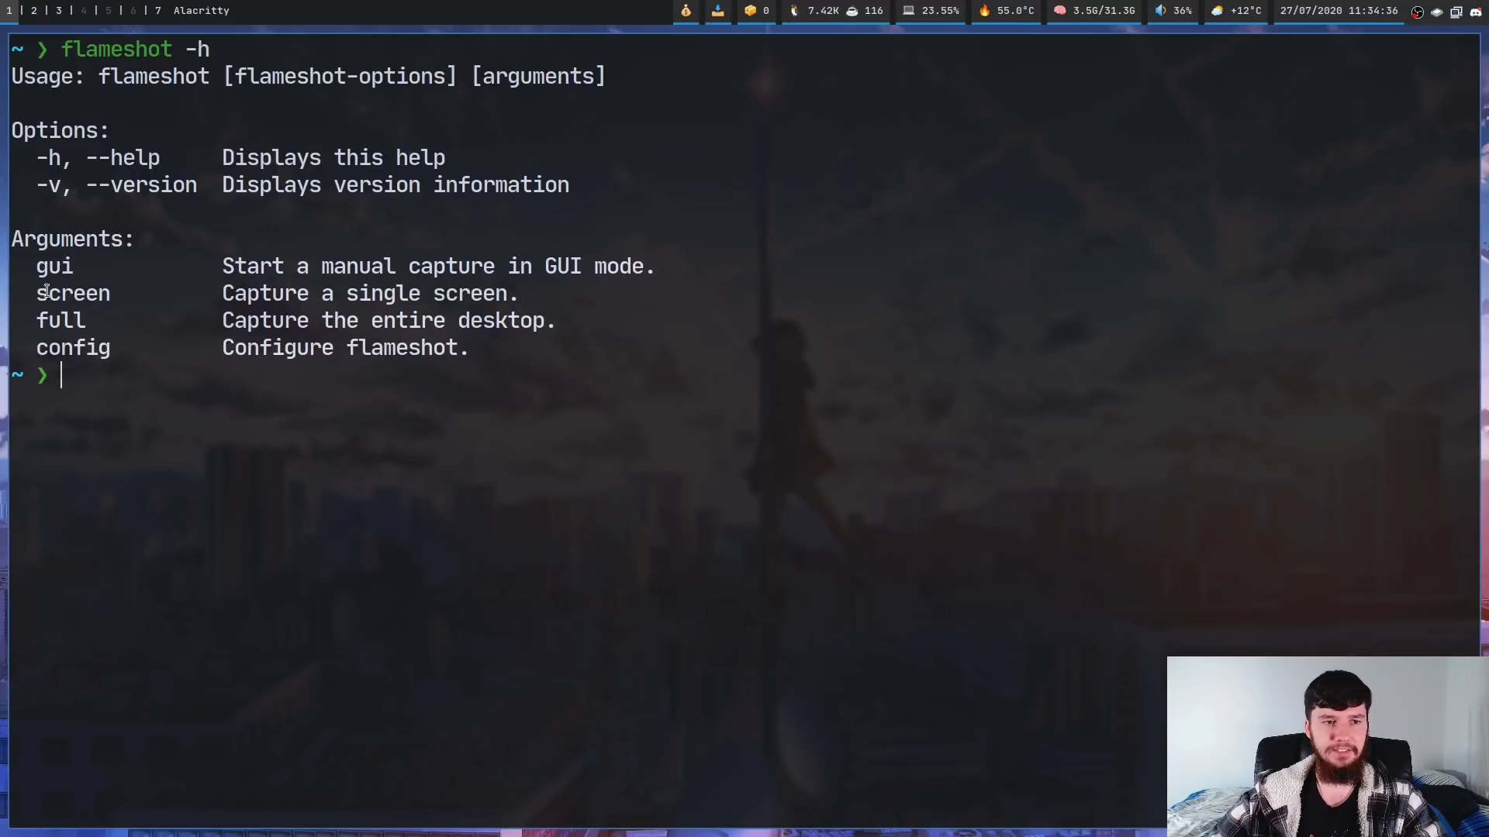
pyautogui.moveTo(47, 293); pyautogui.dragTo(110, 349)
pyautogui.click(64, 320)
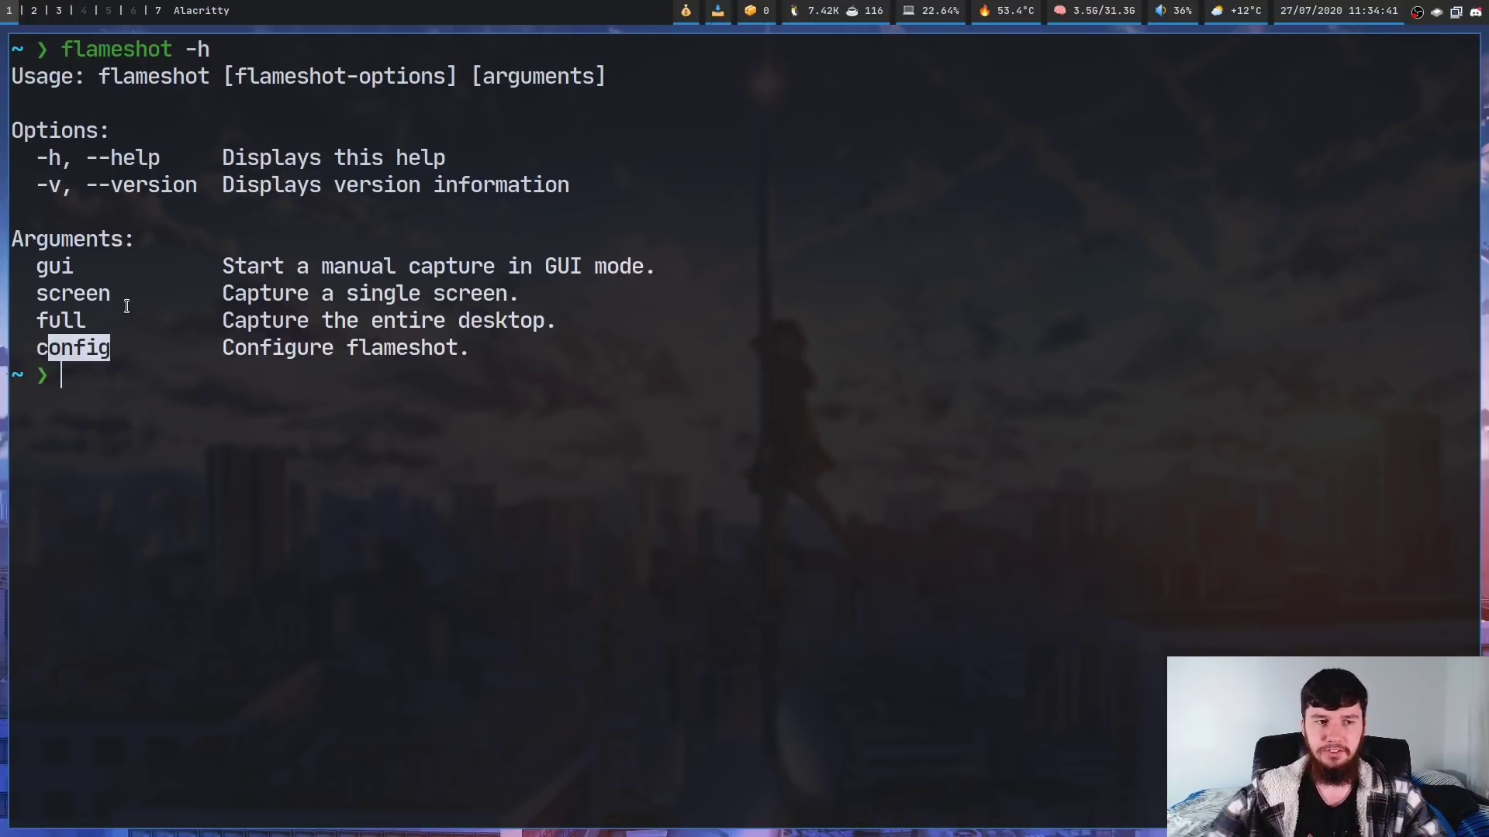
pyautogui.click(196, 365)
# Step: Run flameshot screen without any save option
pyautogui.write('flames')
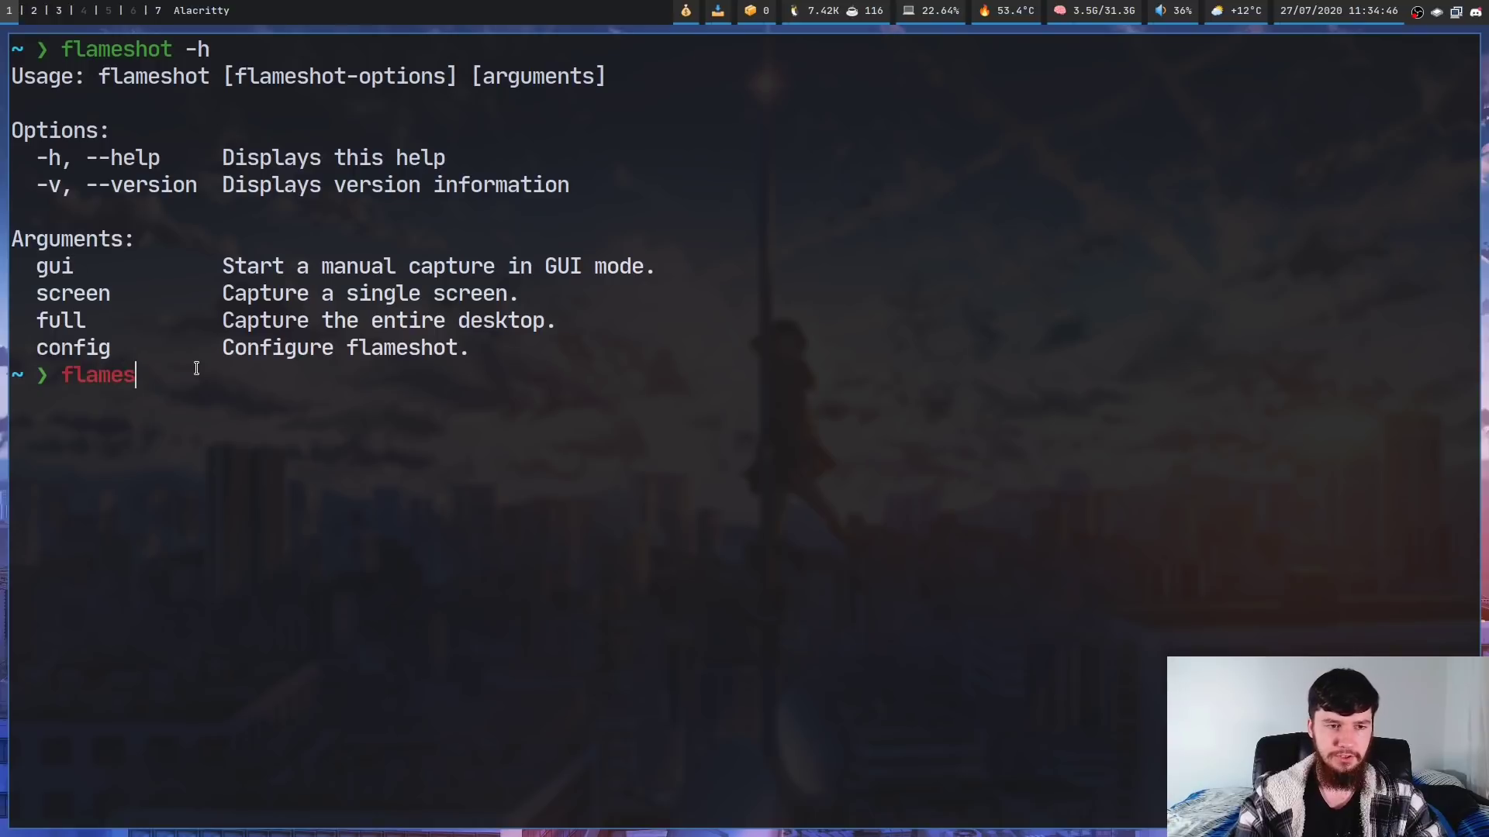
pyautogui.write('hot screen')
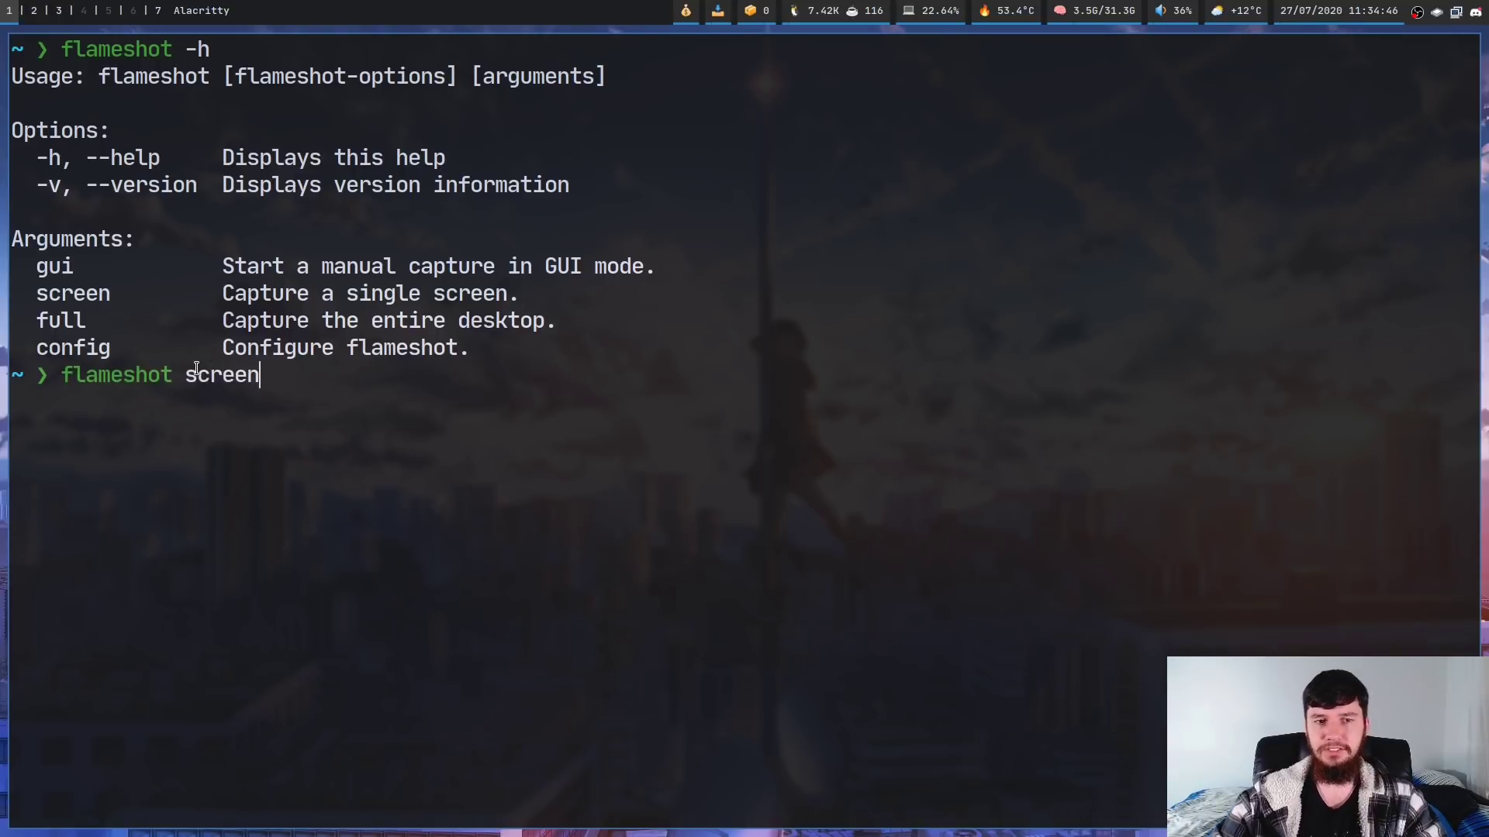
pyautogui.press('Return')
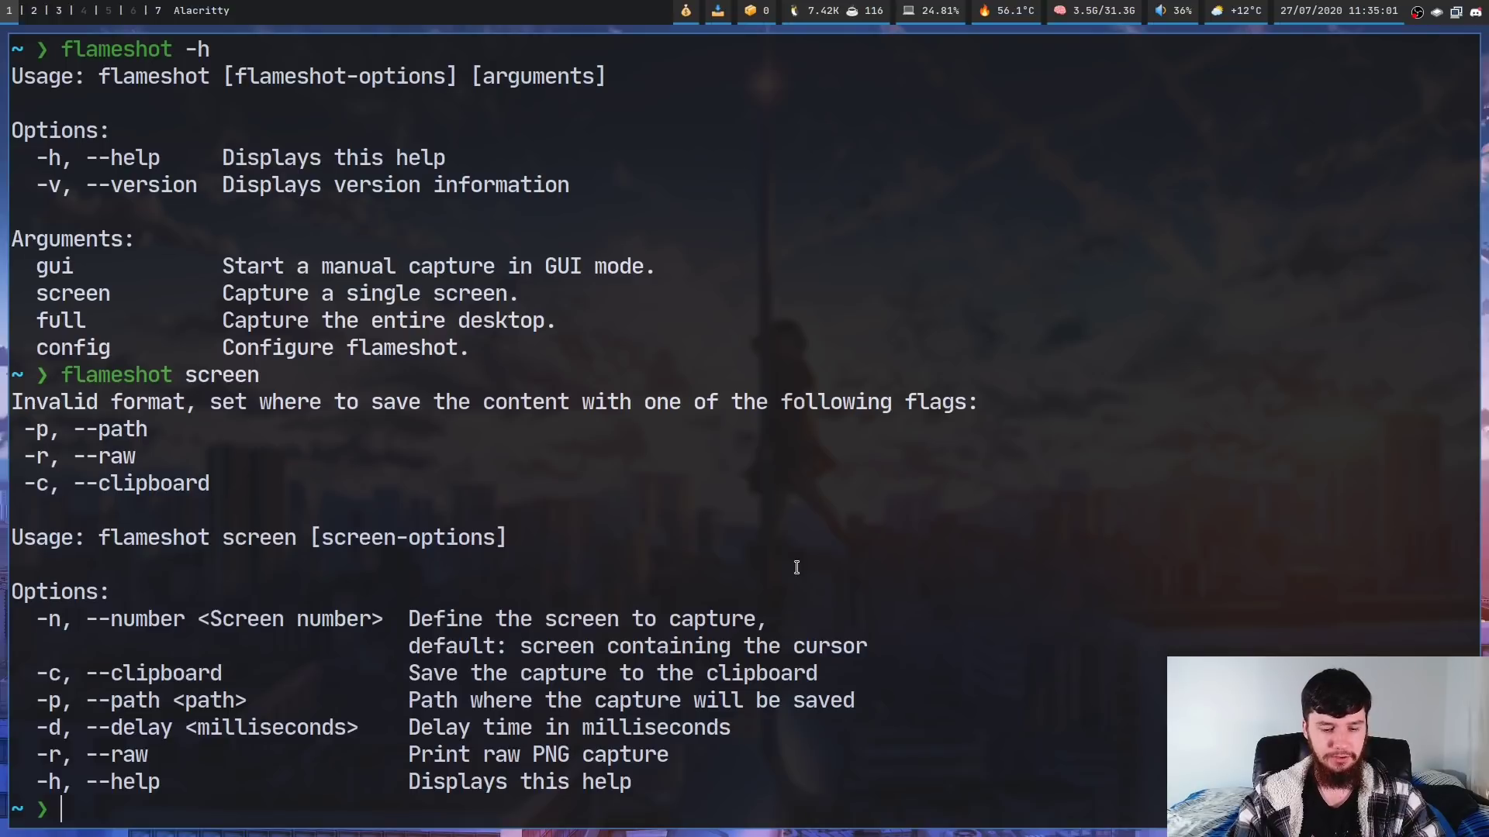
# Step: Capture a single screen into ~/pictures/screenshots by running flameshot screen with the -p option
pyautogui.press('Up')
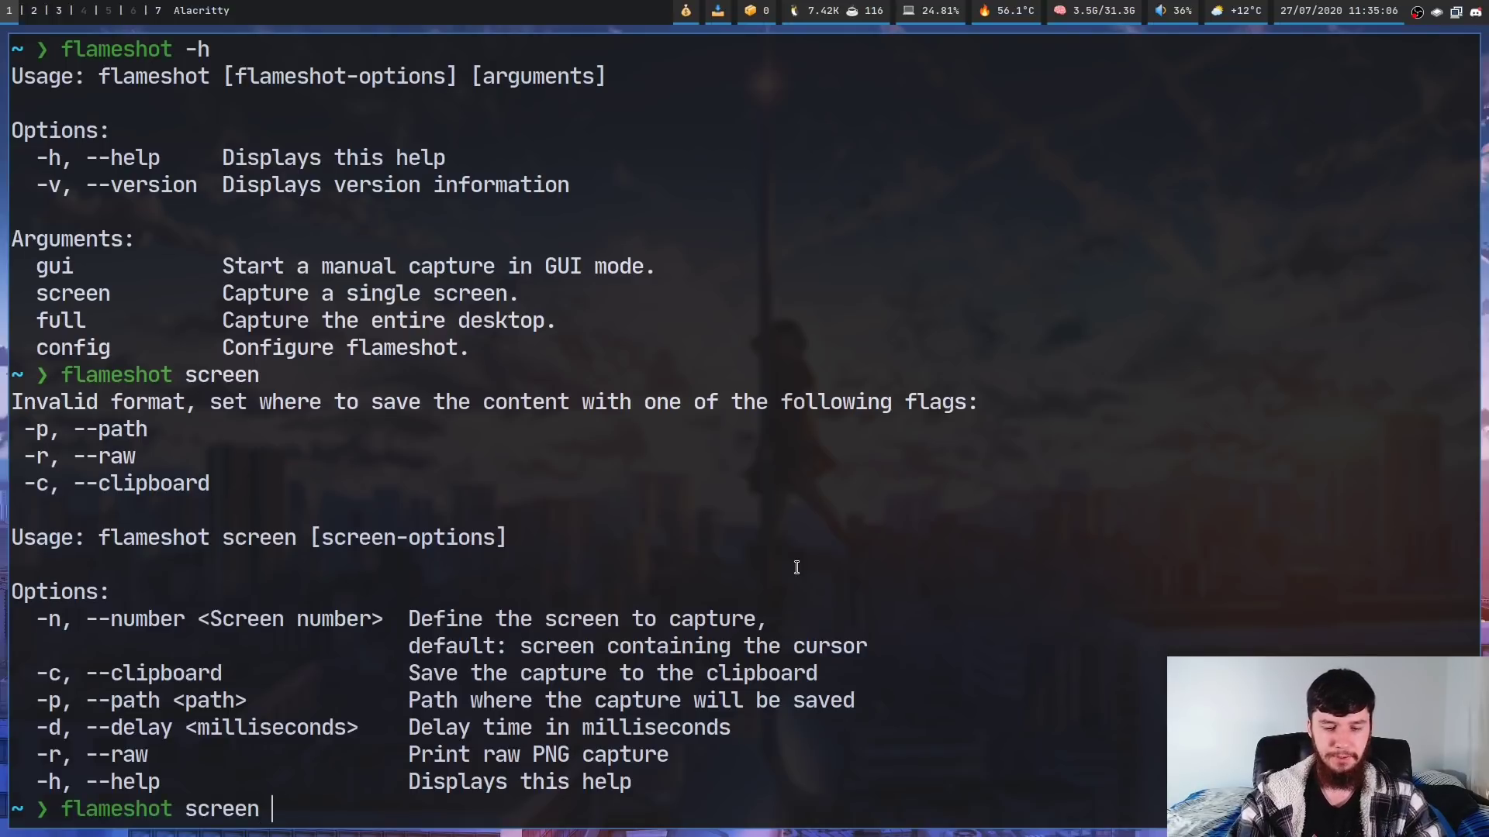
pyautogui.write('-p ')
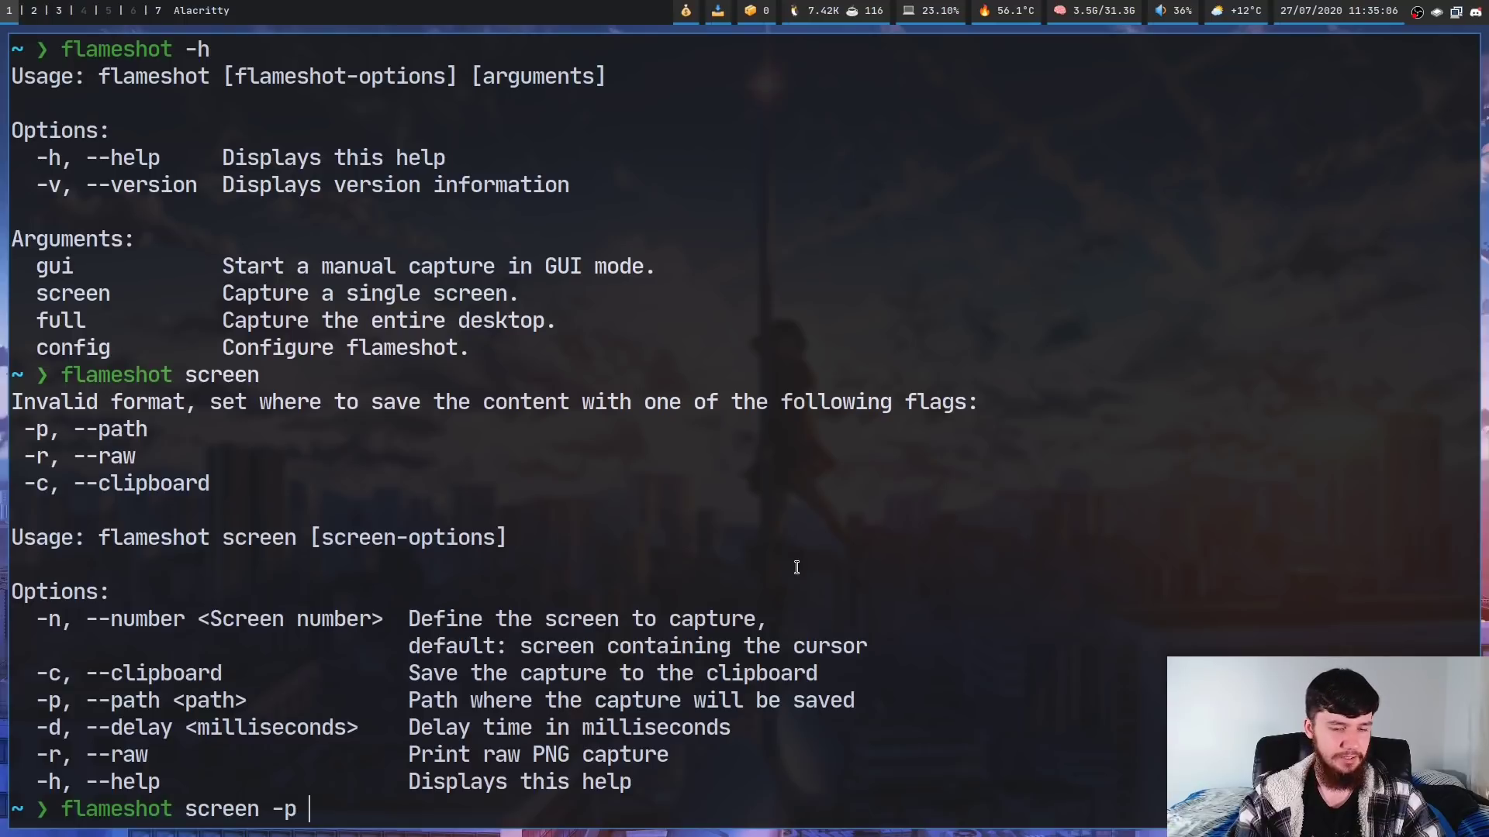
pyautogui.write('~/pictu')
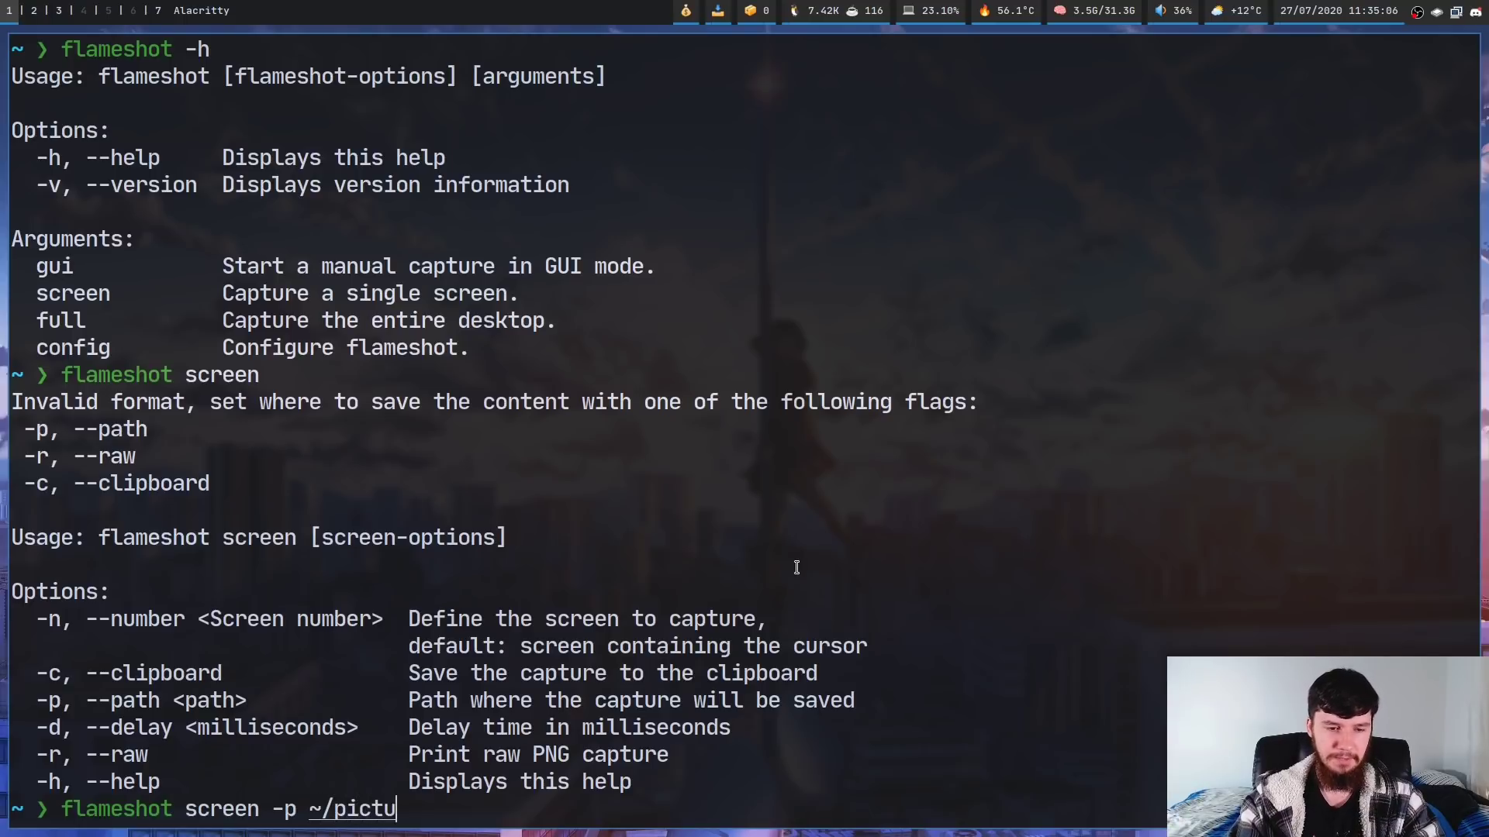
pyautogui.write('res/scr')
pyautogui.press('Tab')
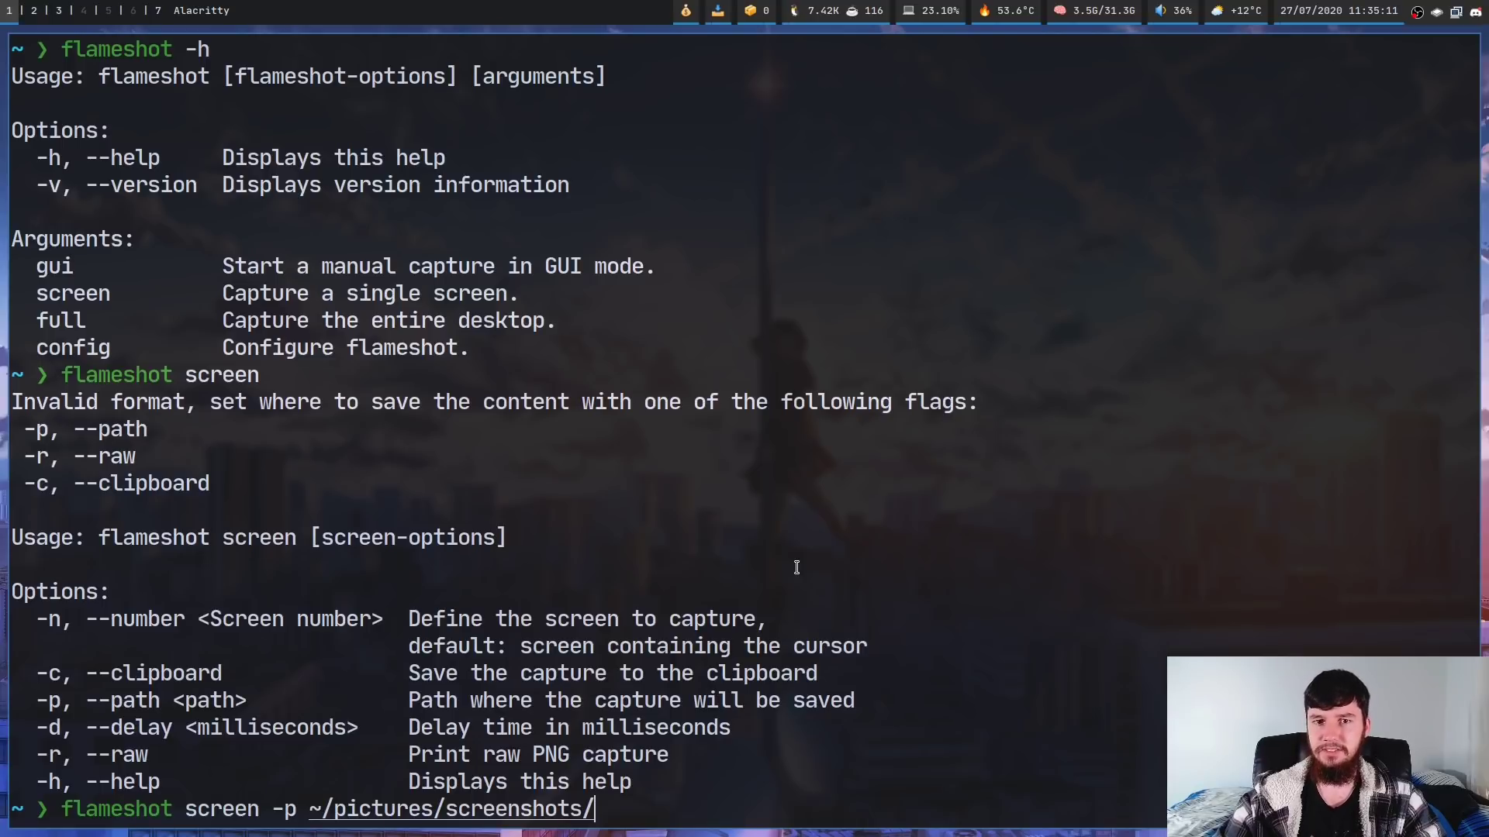
pyautogui.press('Return')
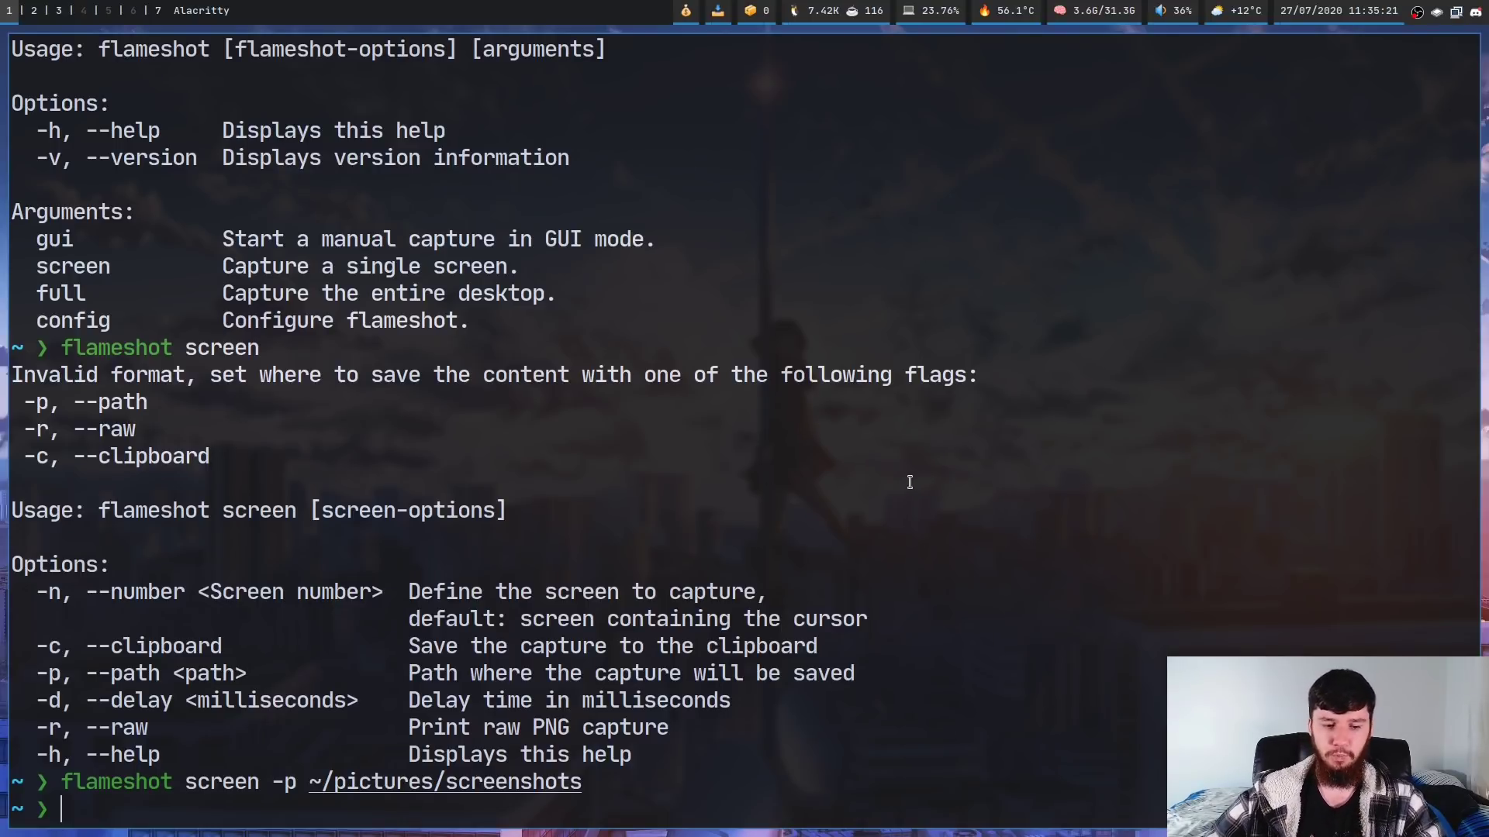
# Step: Switch to the file manager, view 2020-07-27_11-35.png from the screenshots folder in full screen, close it and return to the terminal
pyautogui.press('super+3')
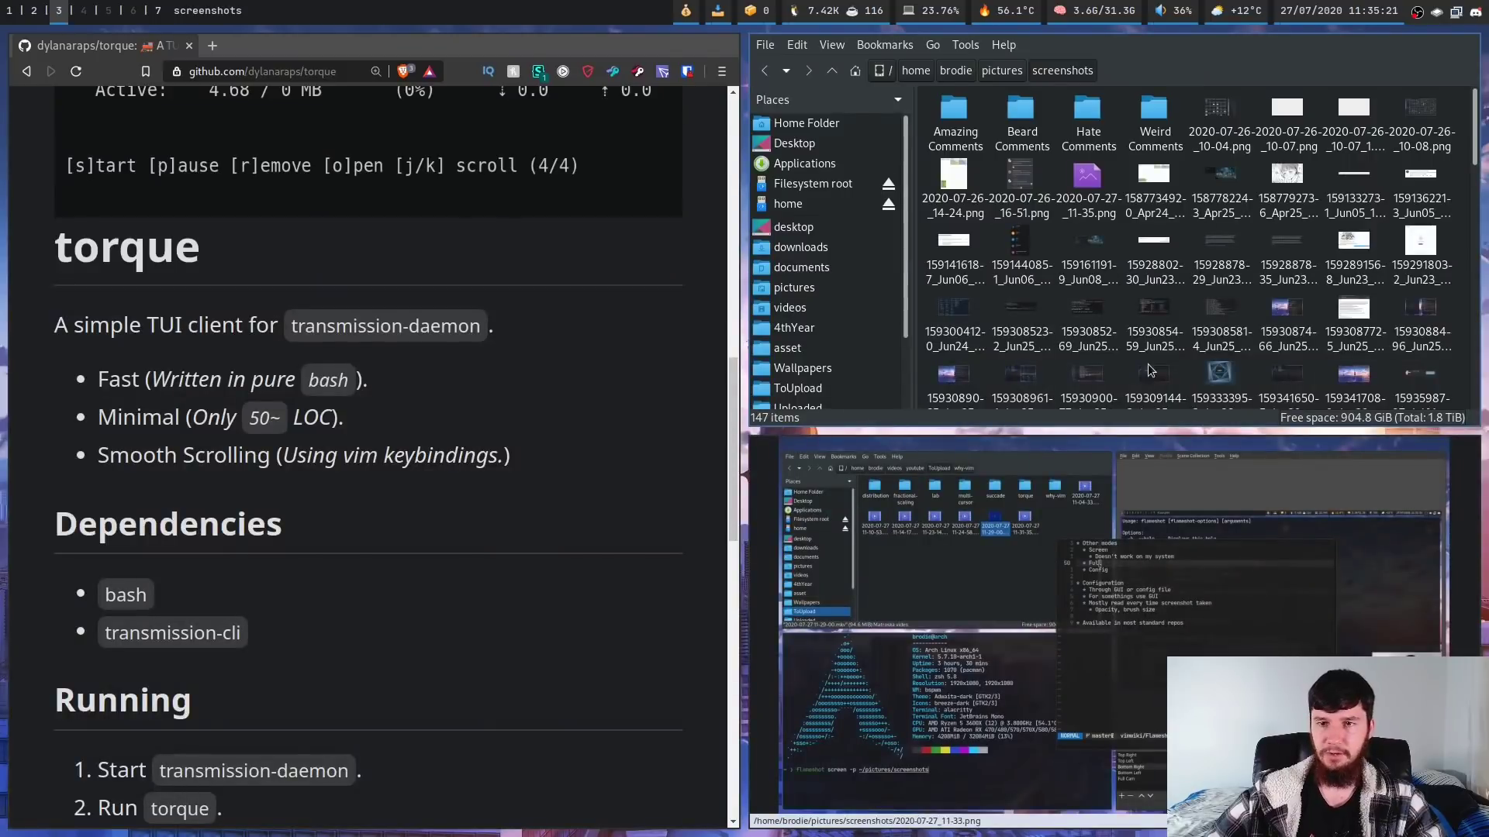
pyautogui.doubleClick(1097, 188)
pyautogui.press('f')
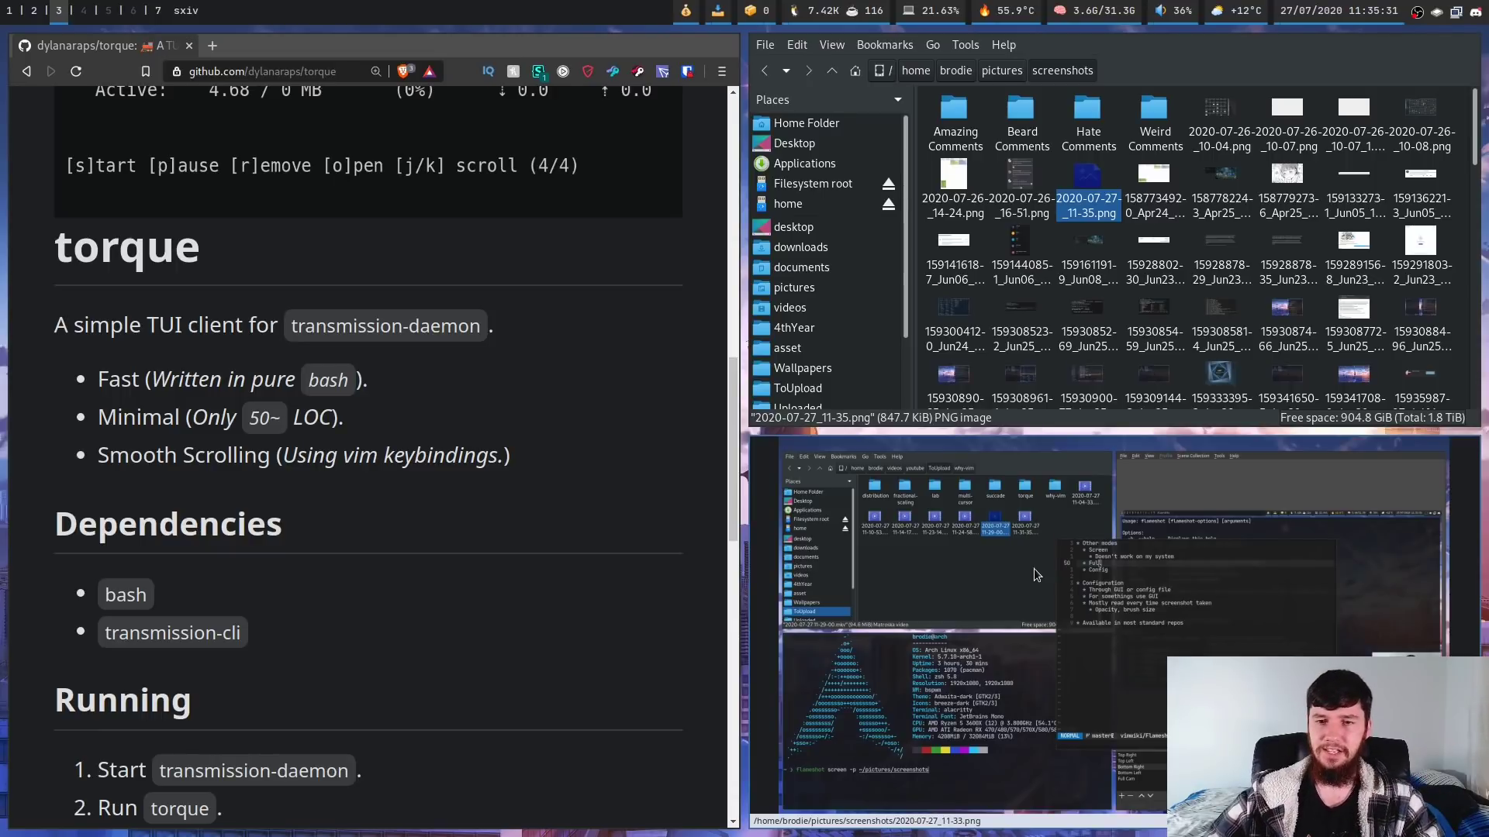
pyautogui.press('q')
pyautogui.press('super+7')
# Step: Run flameshot screen -p ~/pictures/screenshots again with -n 2 added to specify the screen number
pyautogui.press('Up')
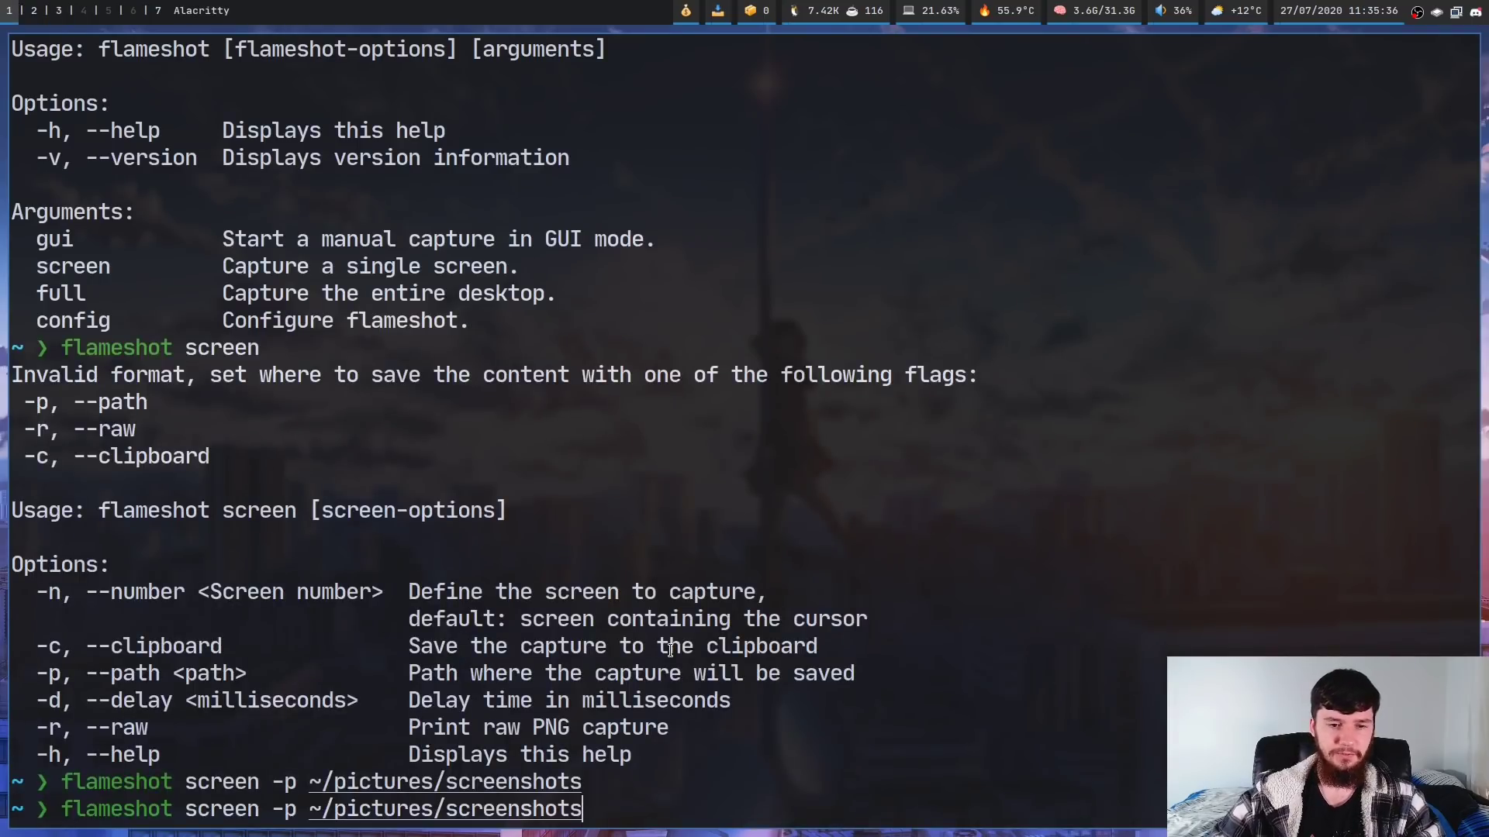
pyautogui.write('-n ')
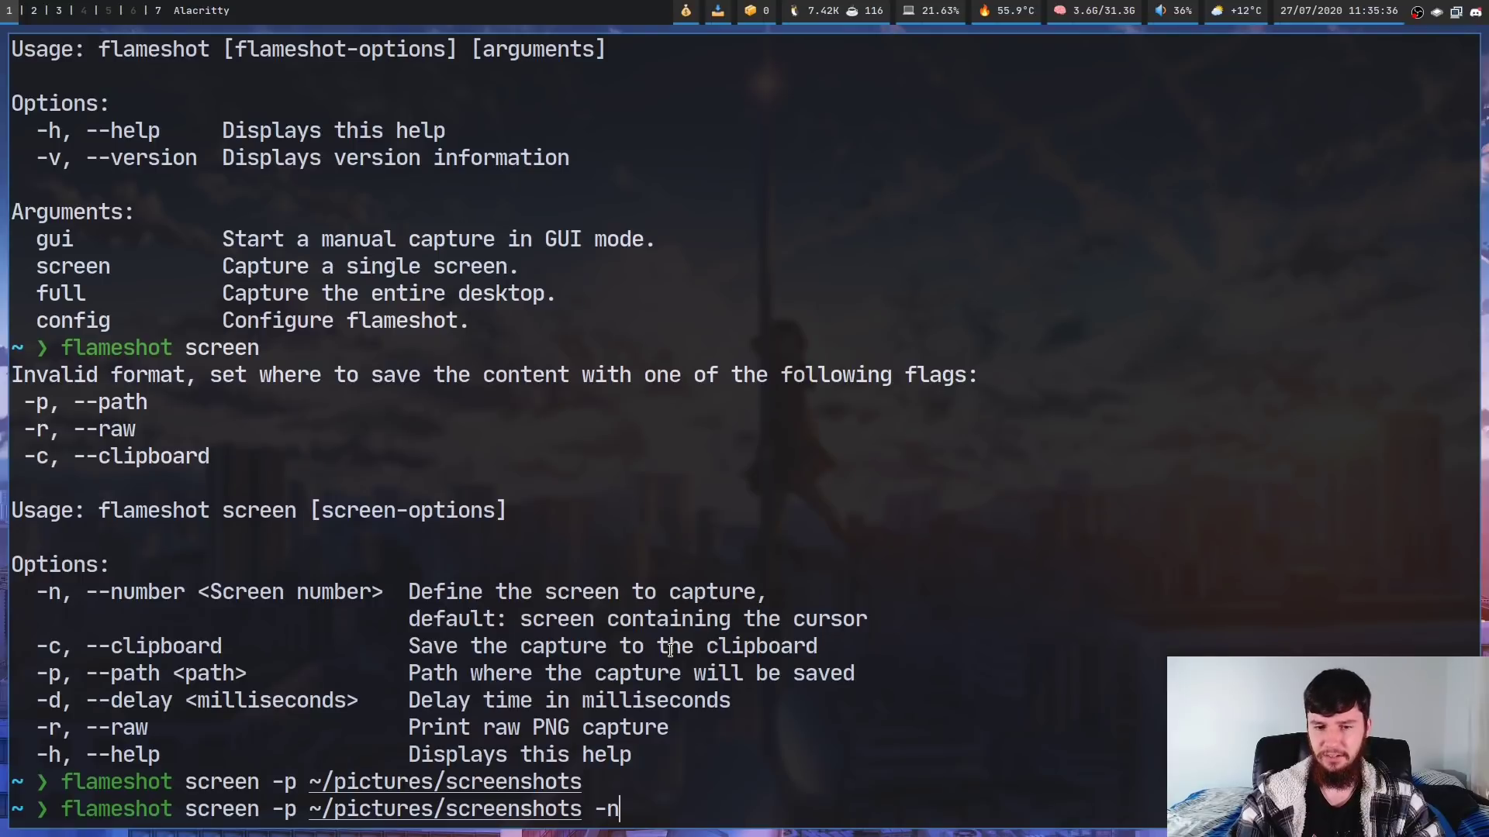
pyautogui.write('2')
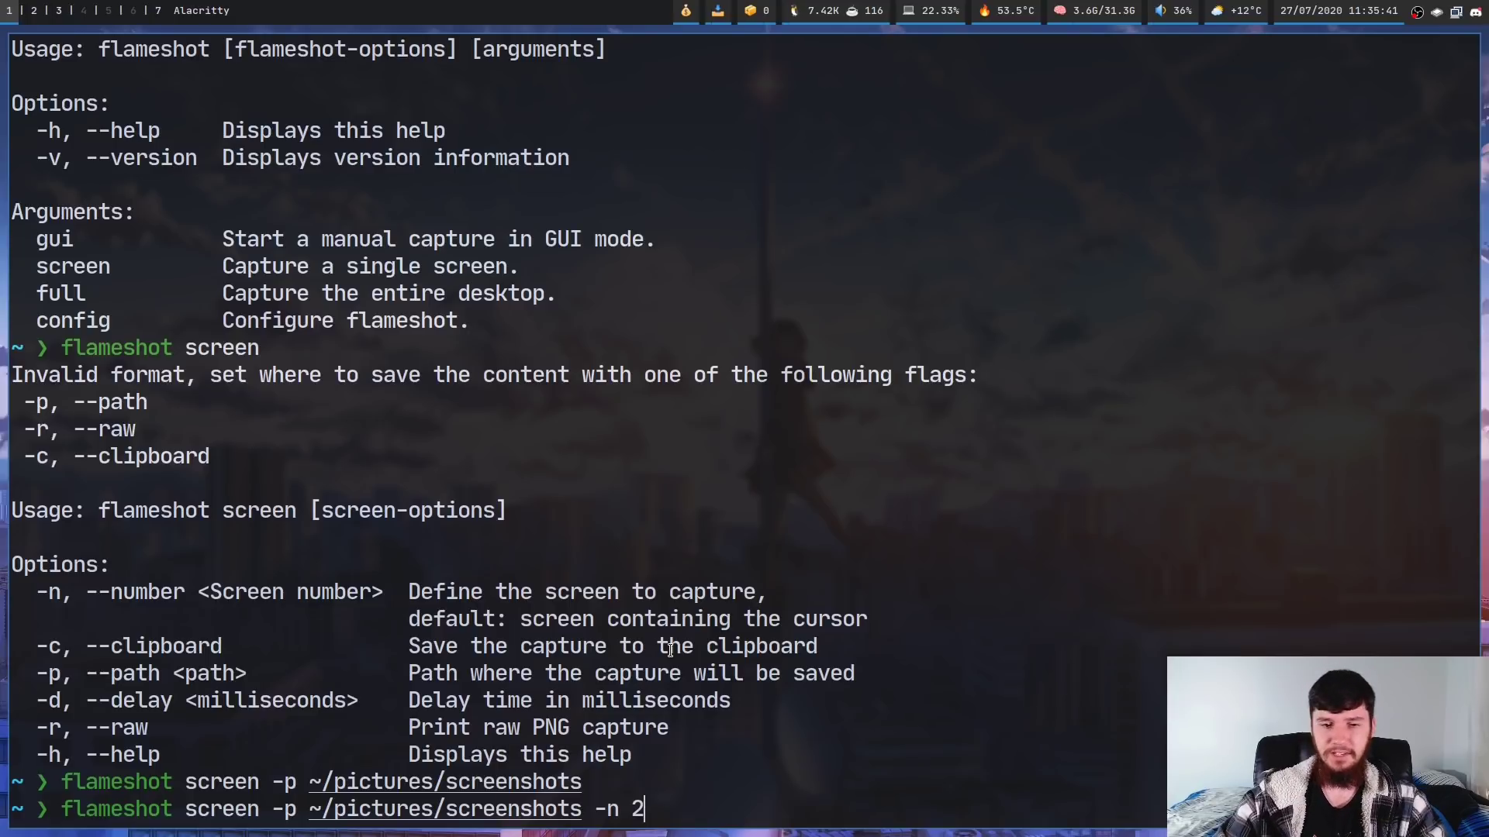
pyautogui.press('Return')
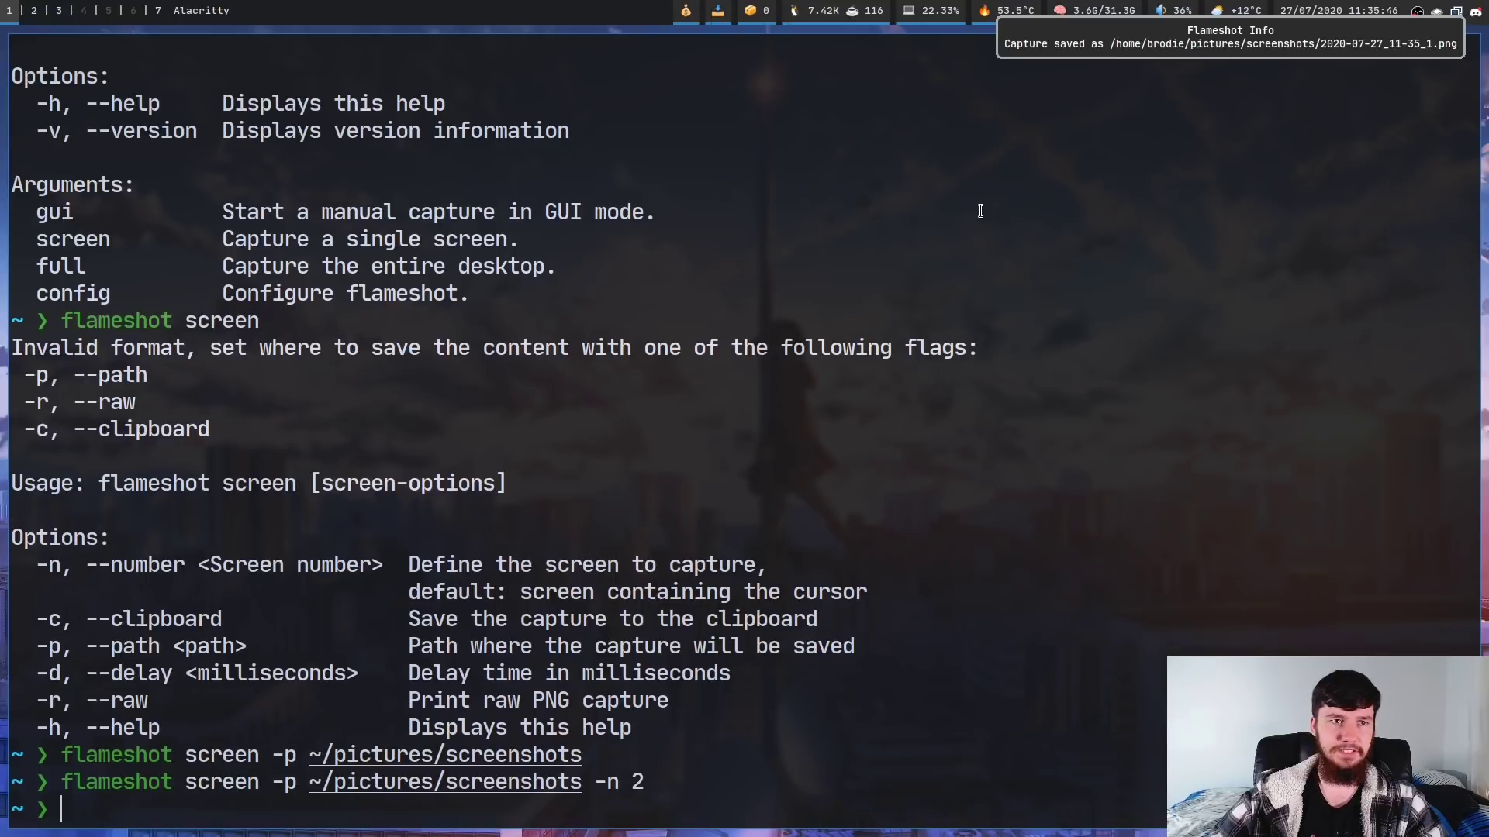
# Step: Switch to the file manager, view 2020-07-27_11-35_1.png in full screen, close it and return to the terminal
pyautogui.press('super+3')
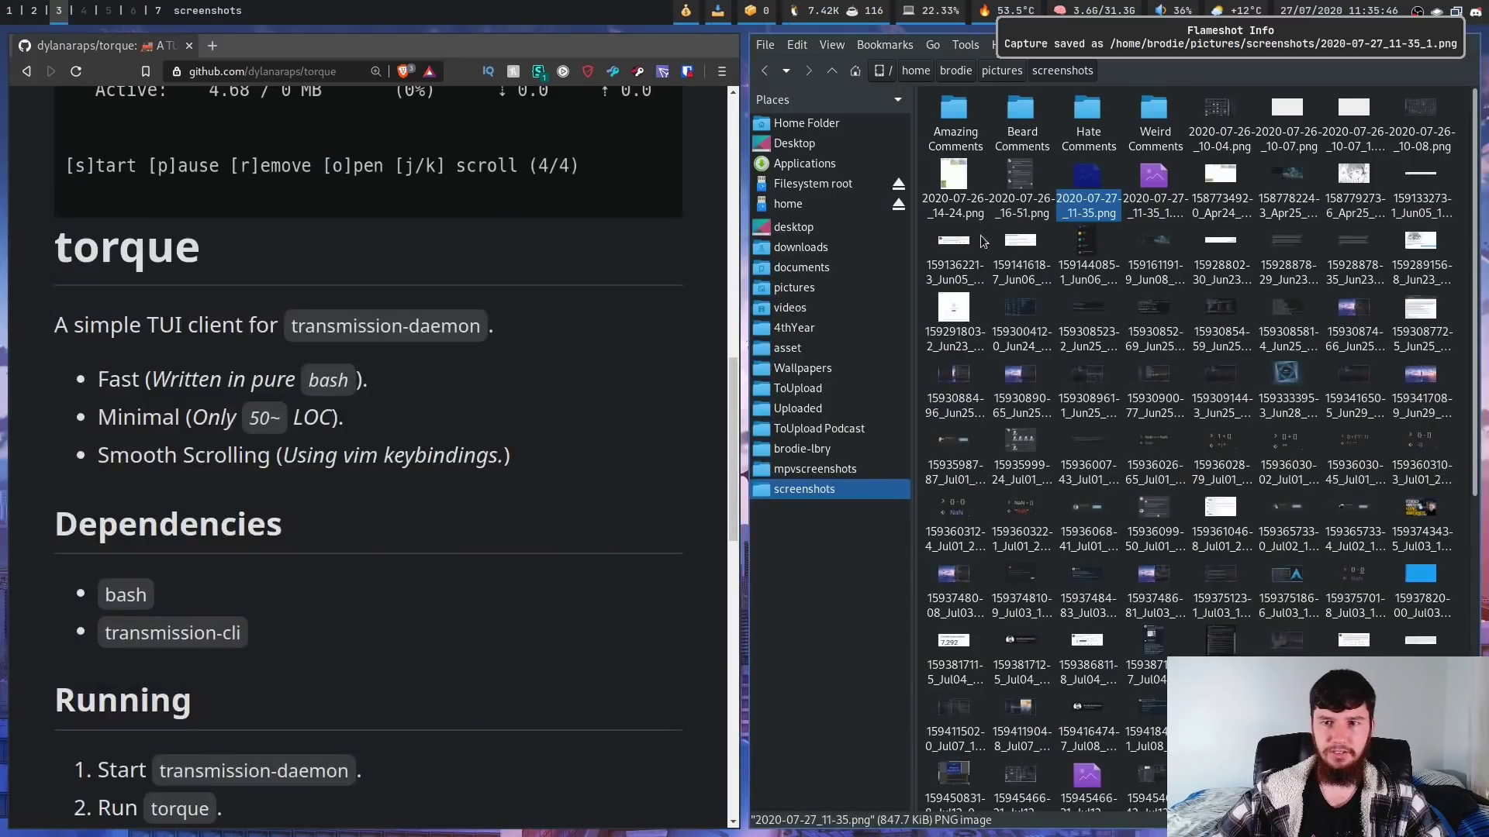
pyautogui.doubleClick(1150, 186)
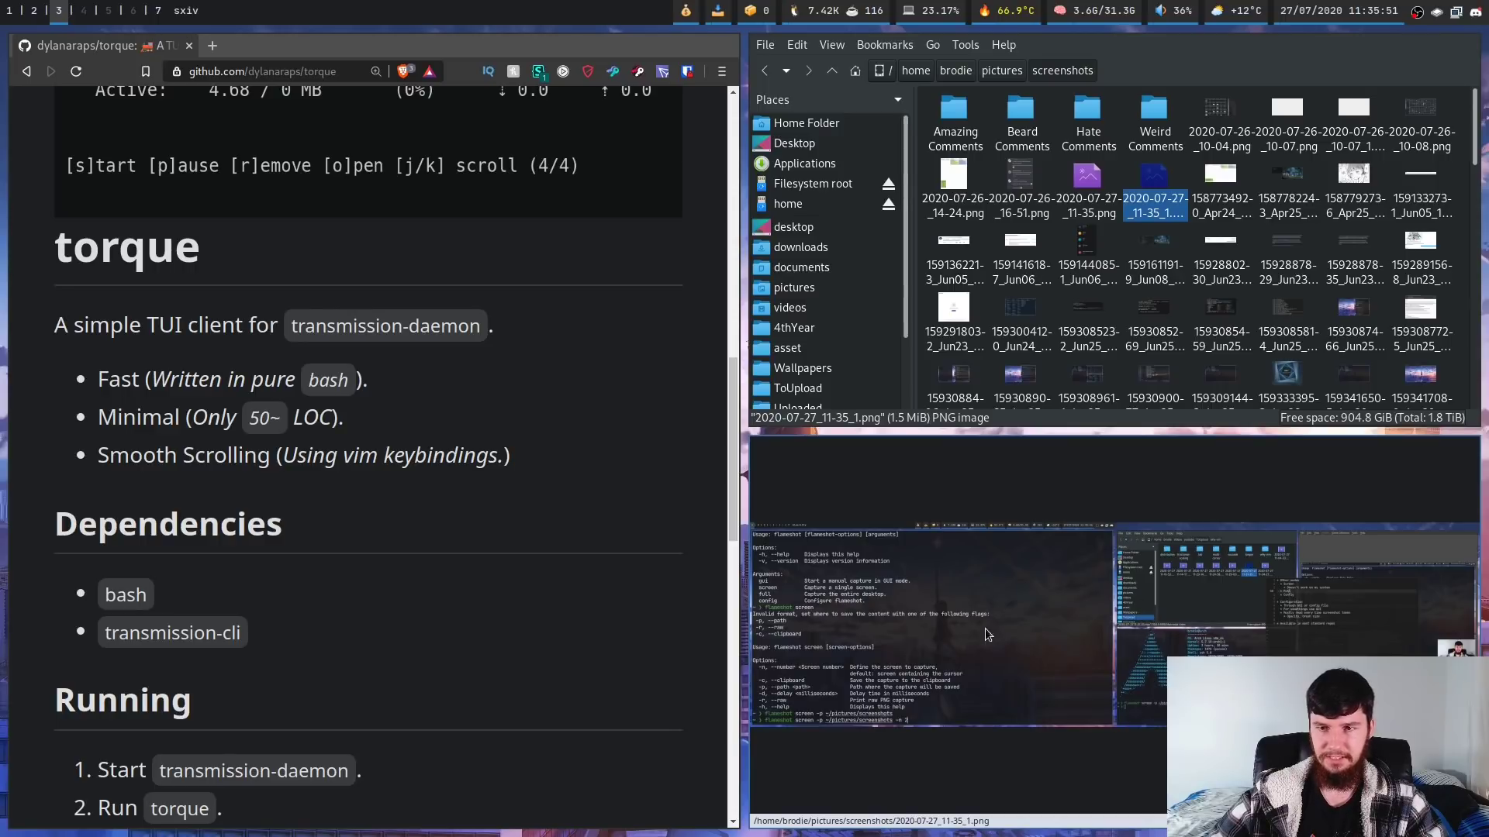
pyautogui.press('f')
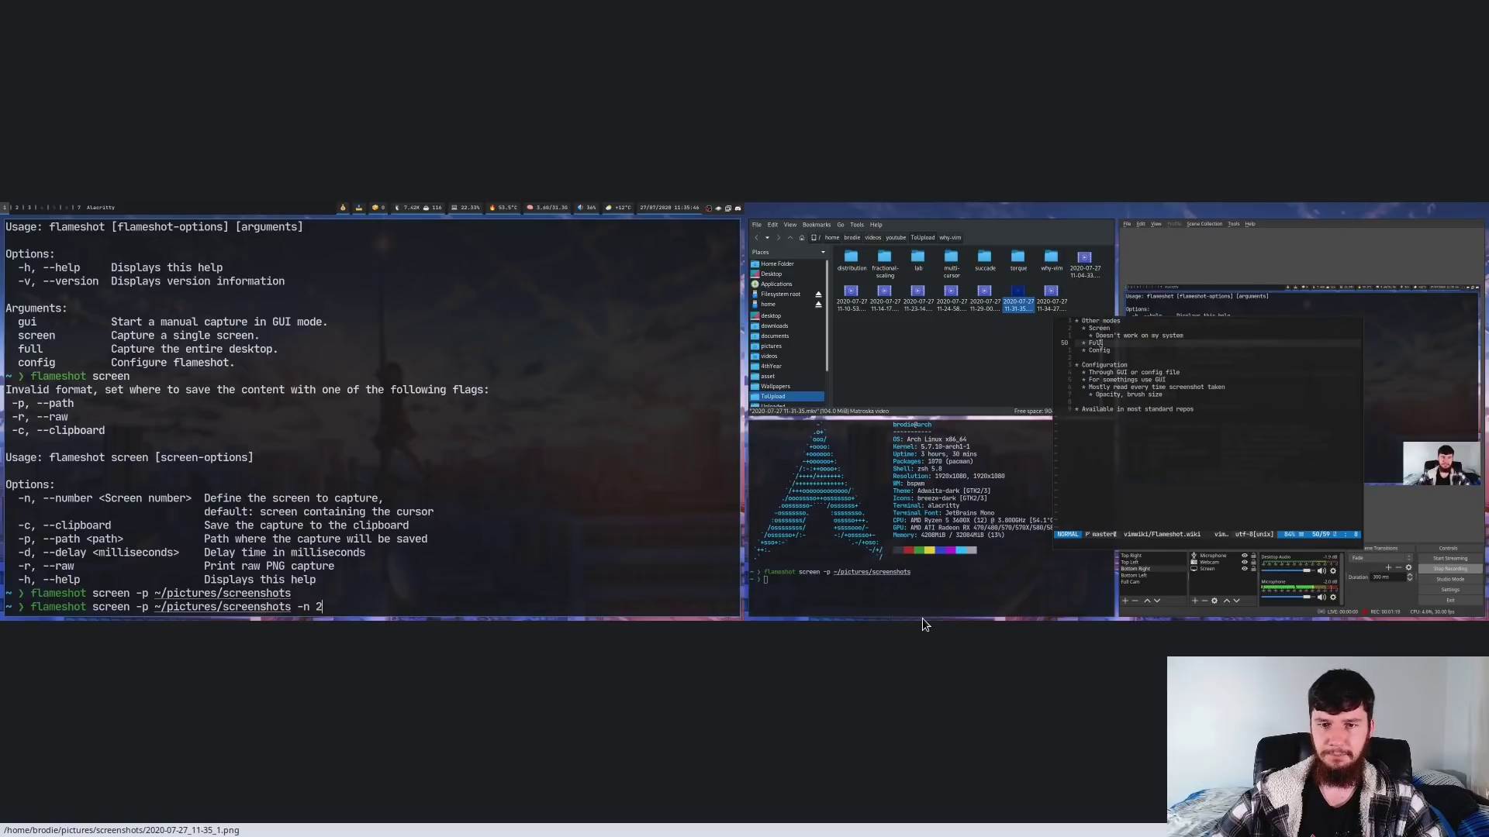
pyautogui.press('q')
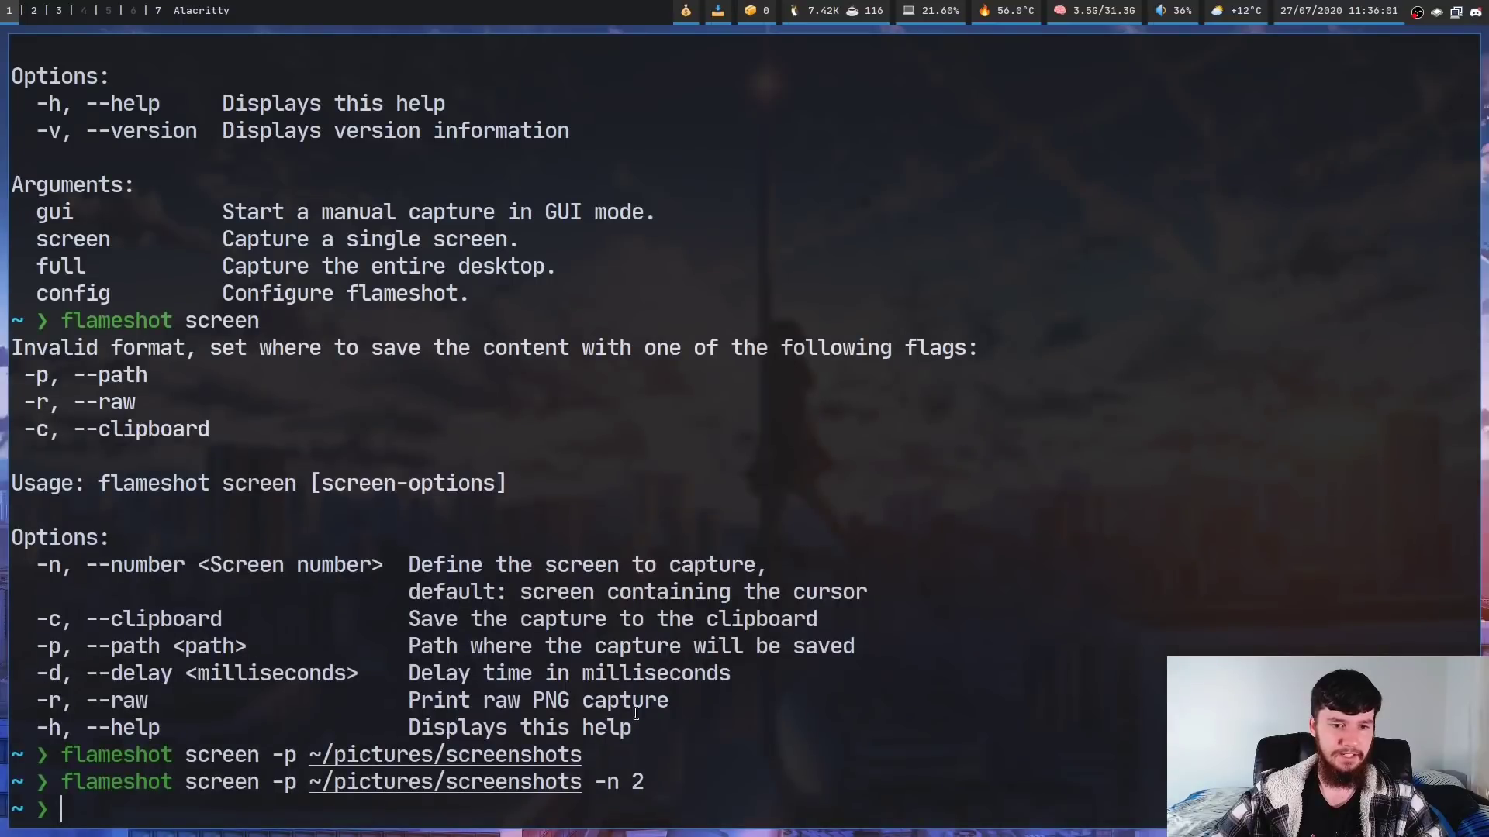
pyautogui.moveTo(159, 782); pyautogui.dragTo(708, 773)
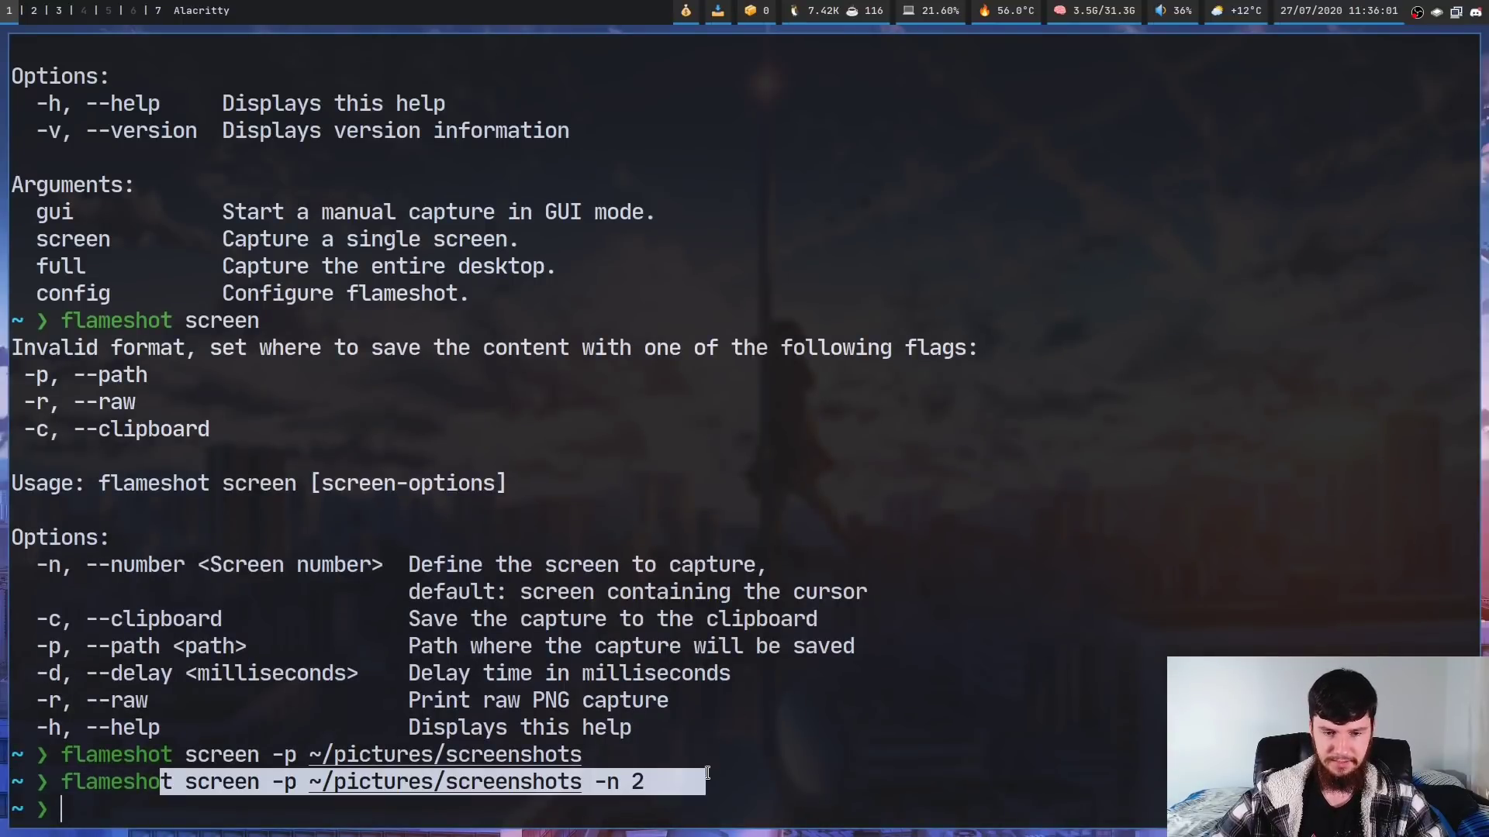
pyautogui.click(693, 780)
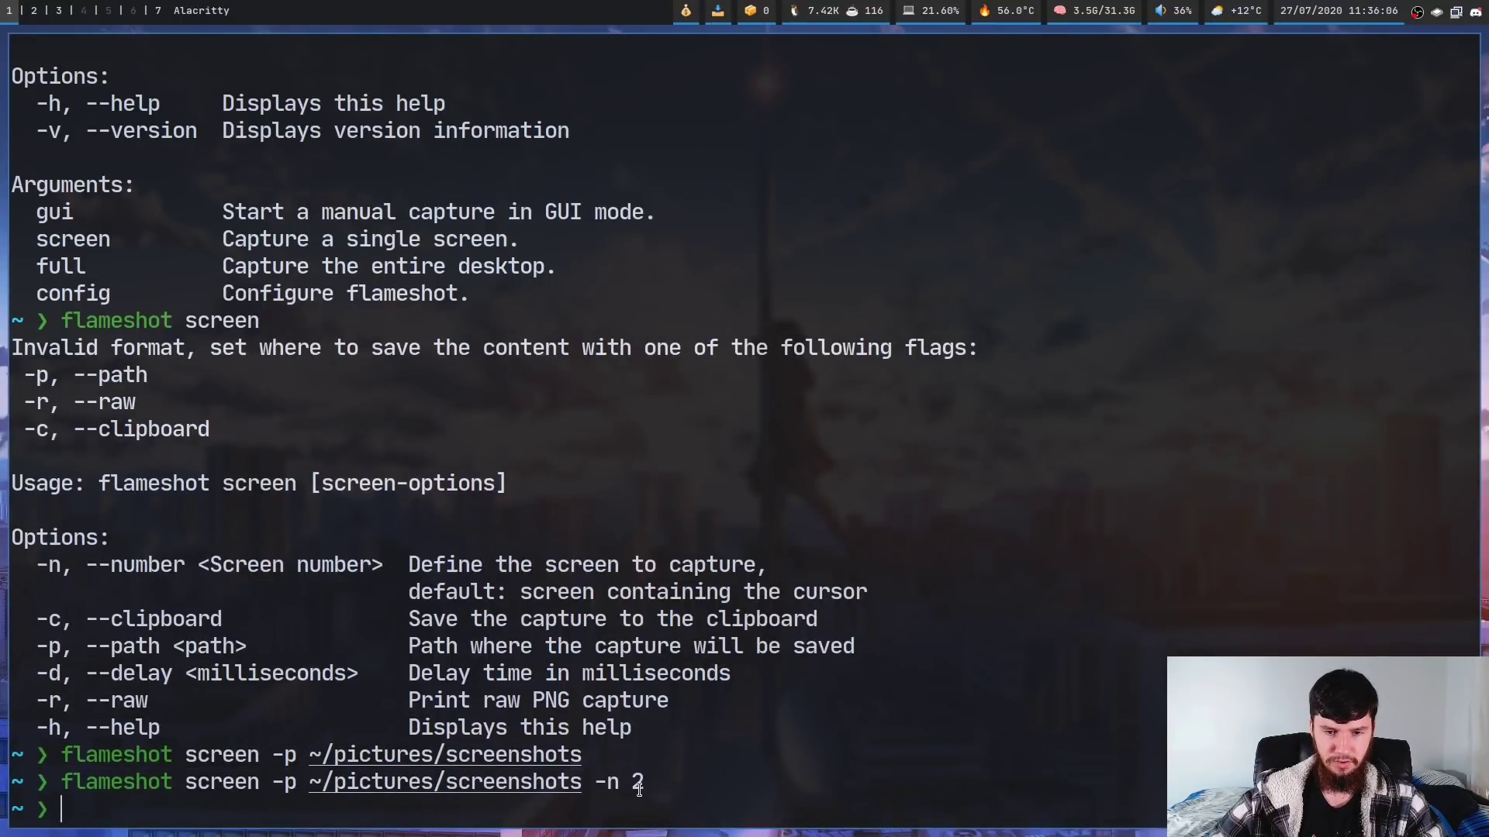
pyautogui.moveTo(580, 785); pyautogui.dragTo(679, 787)
pyautogui.click(589, 781)
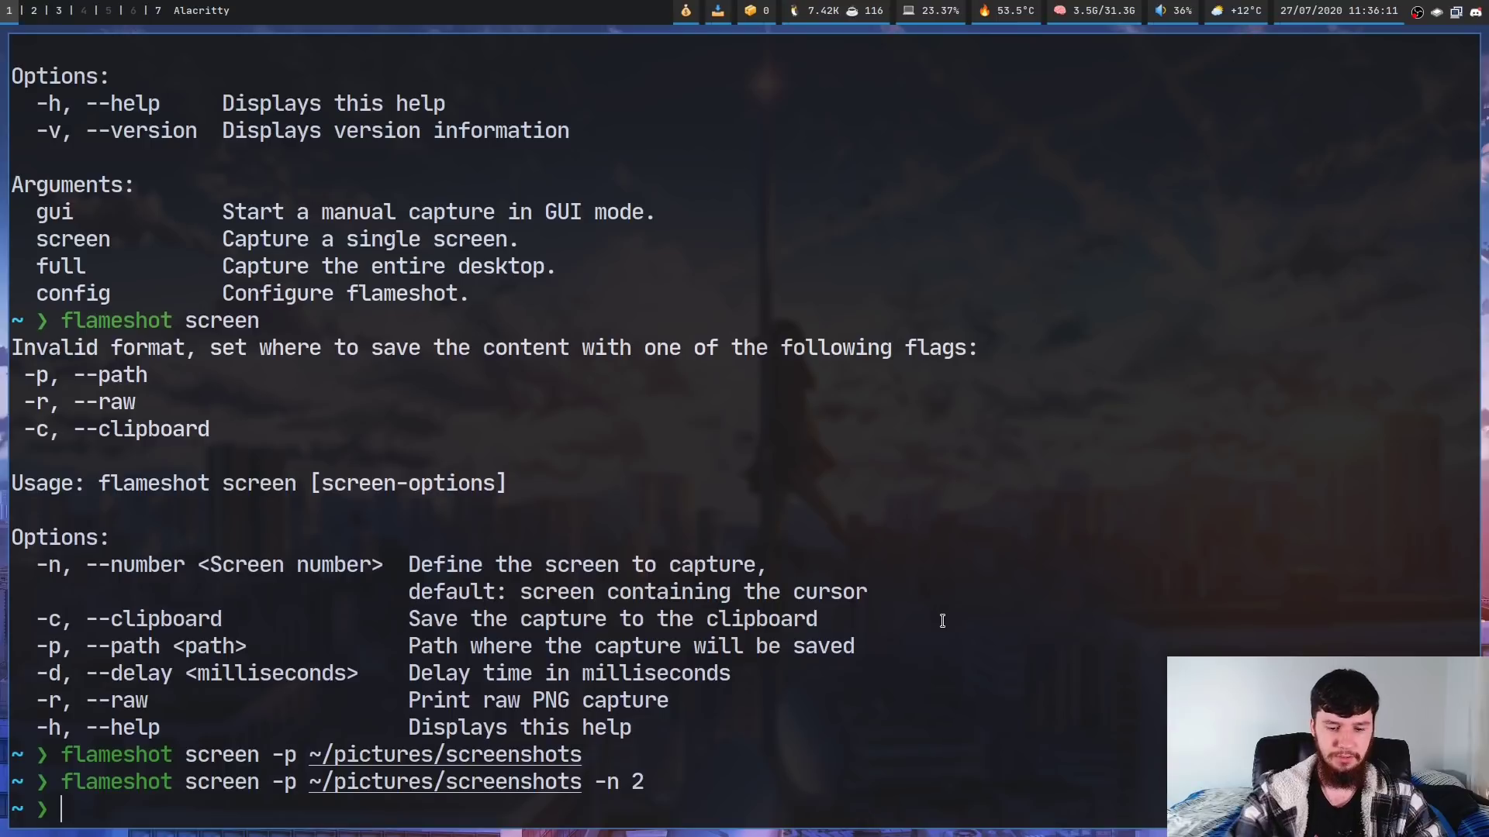
# Step: Run flameshot screen -p ~/pictures/screenshots without a screen number, view 2020-07-27_11-36.png from the file manager and return to the terminal
pyautogui.hotkey('ctrl', 'd')
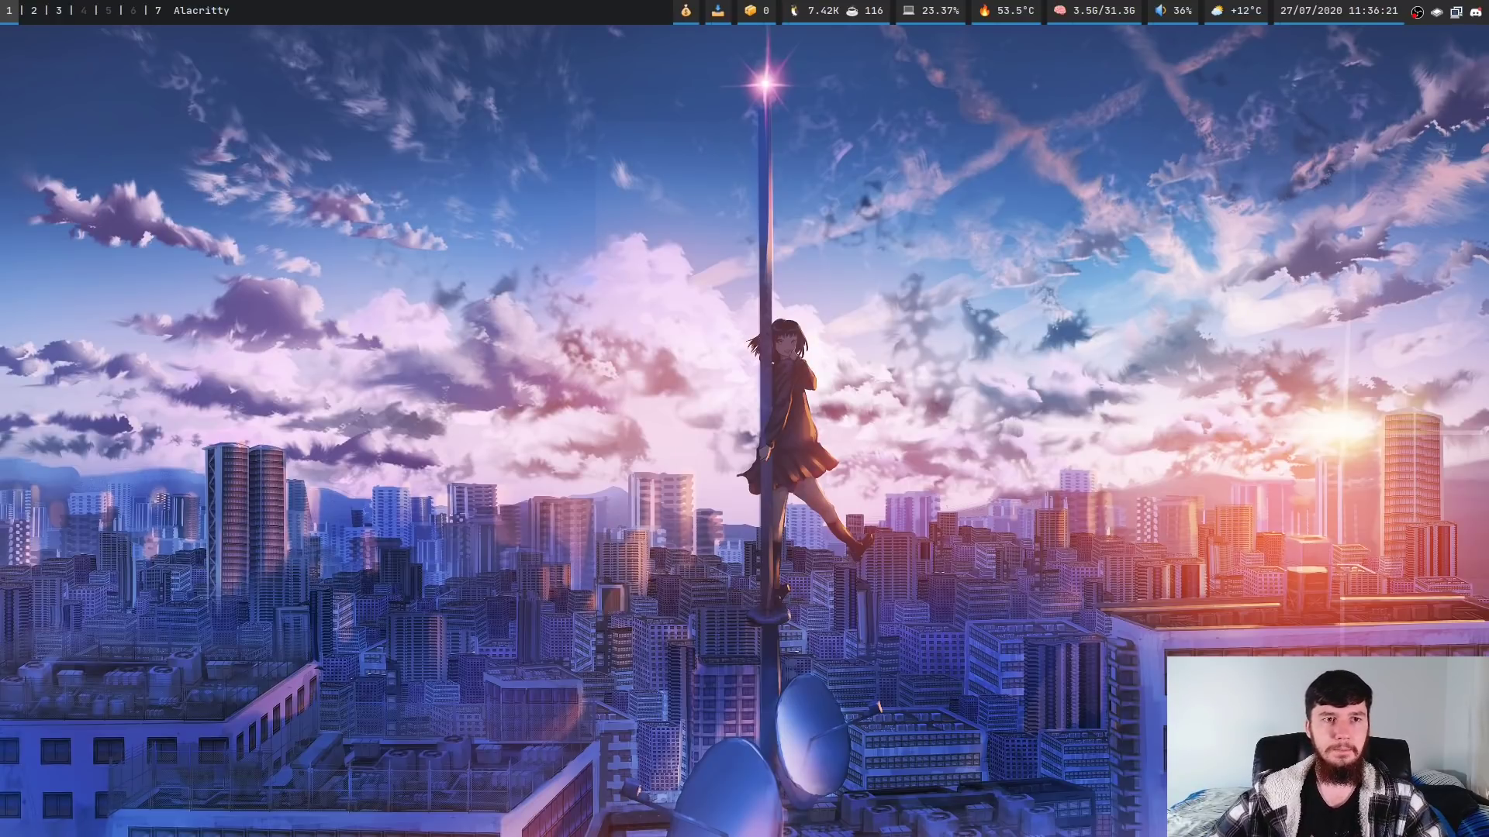
pyautogui.press('Print')
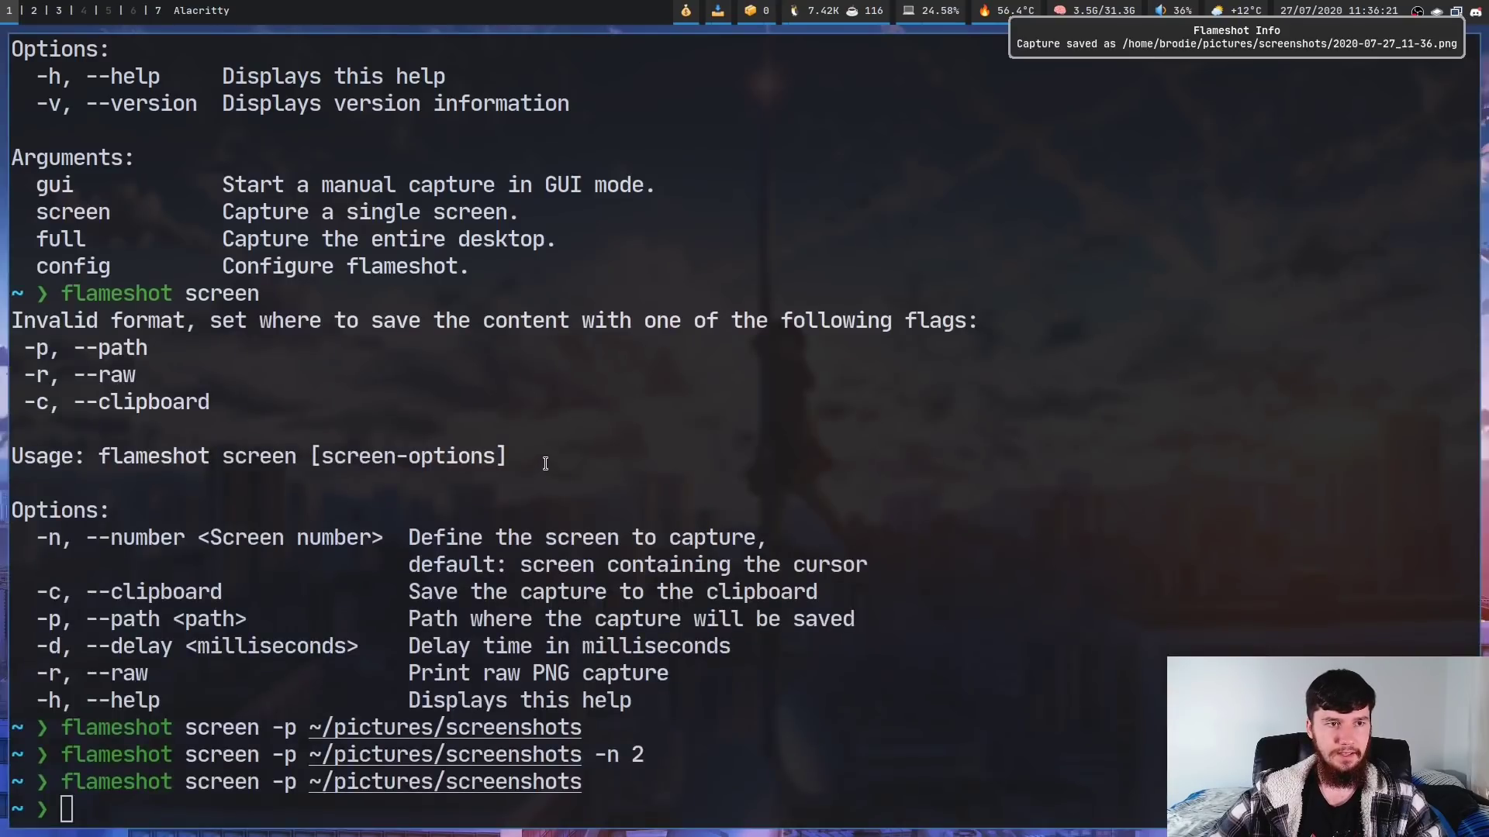
pyautogui.press('super+3')
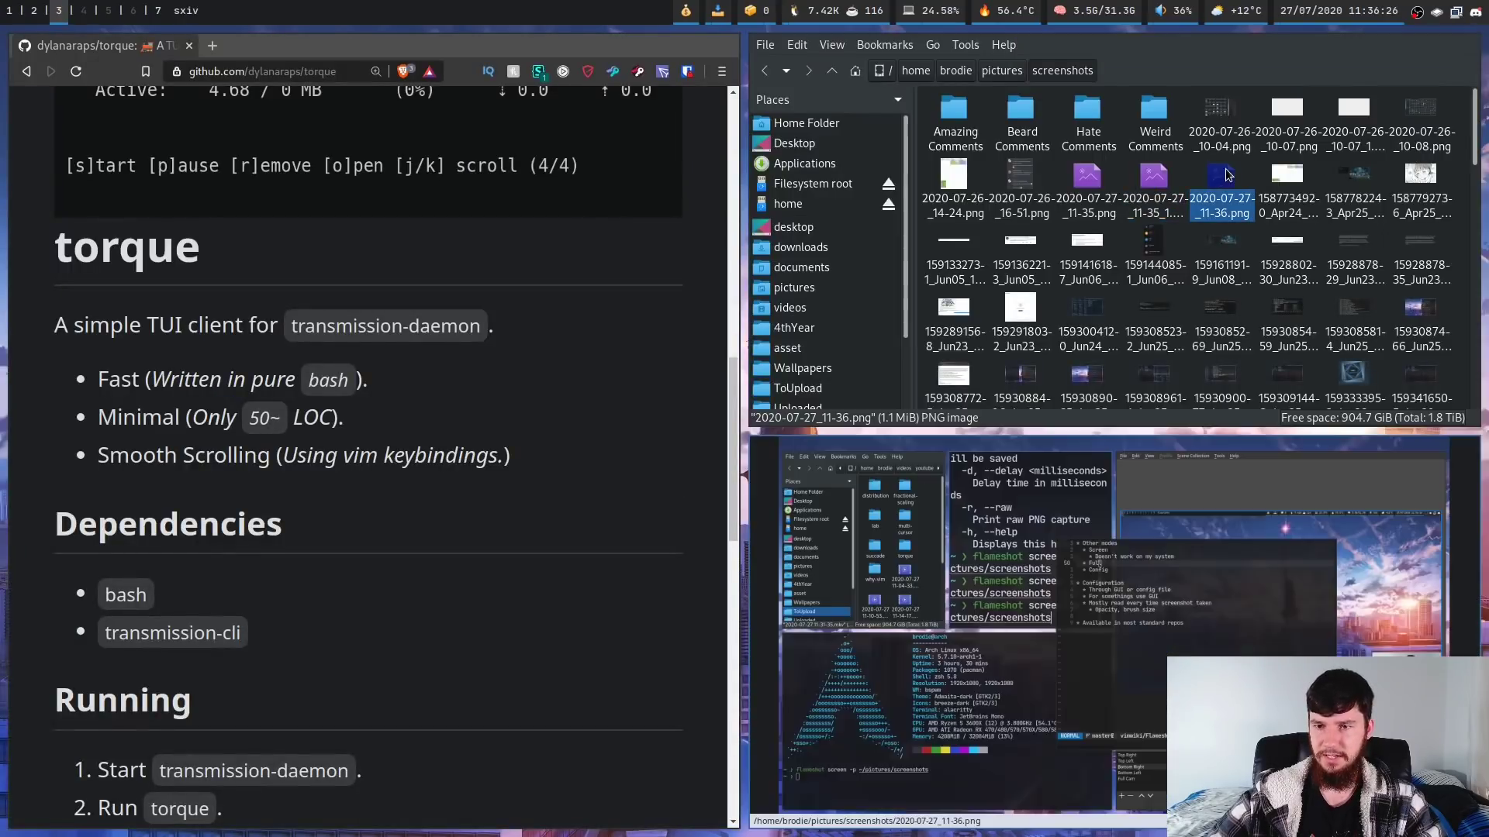
pyautogui.doubleClick(1227, 175)
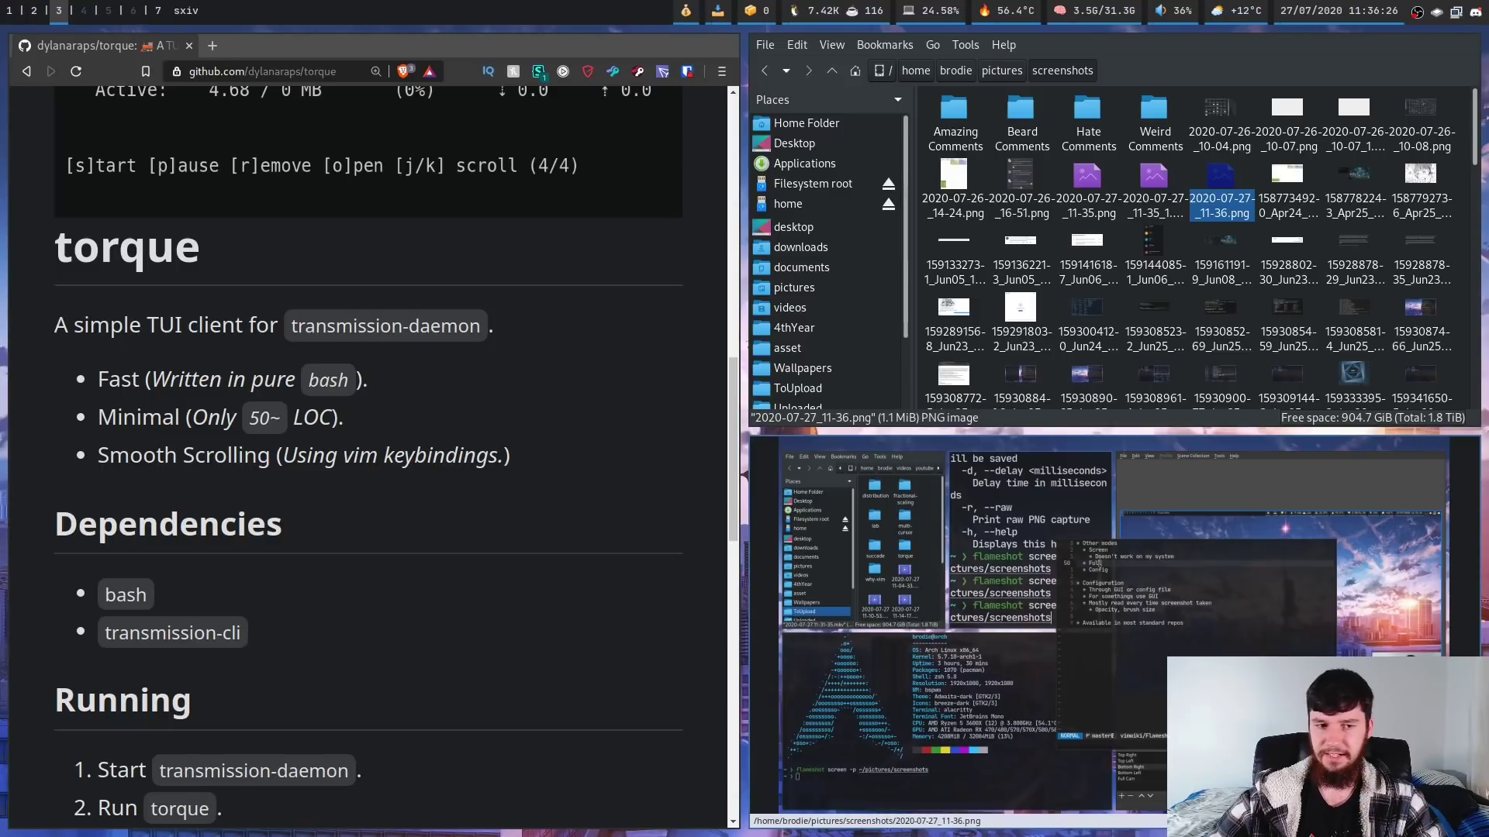
pyautogui.press('super+2')
pyautogui.press('super+1')
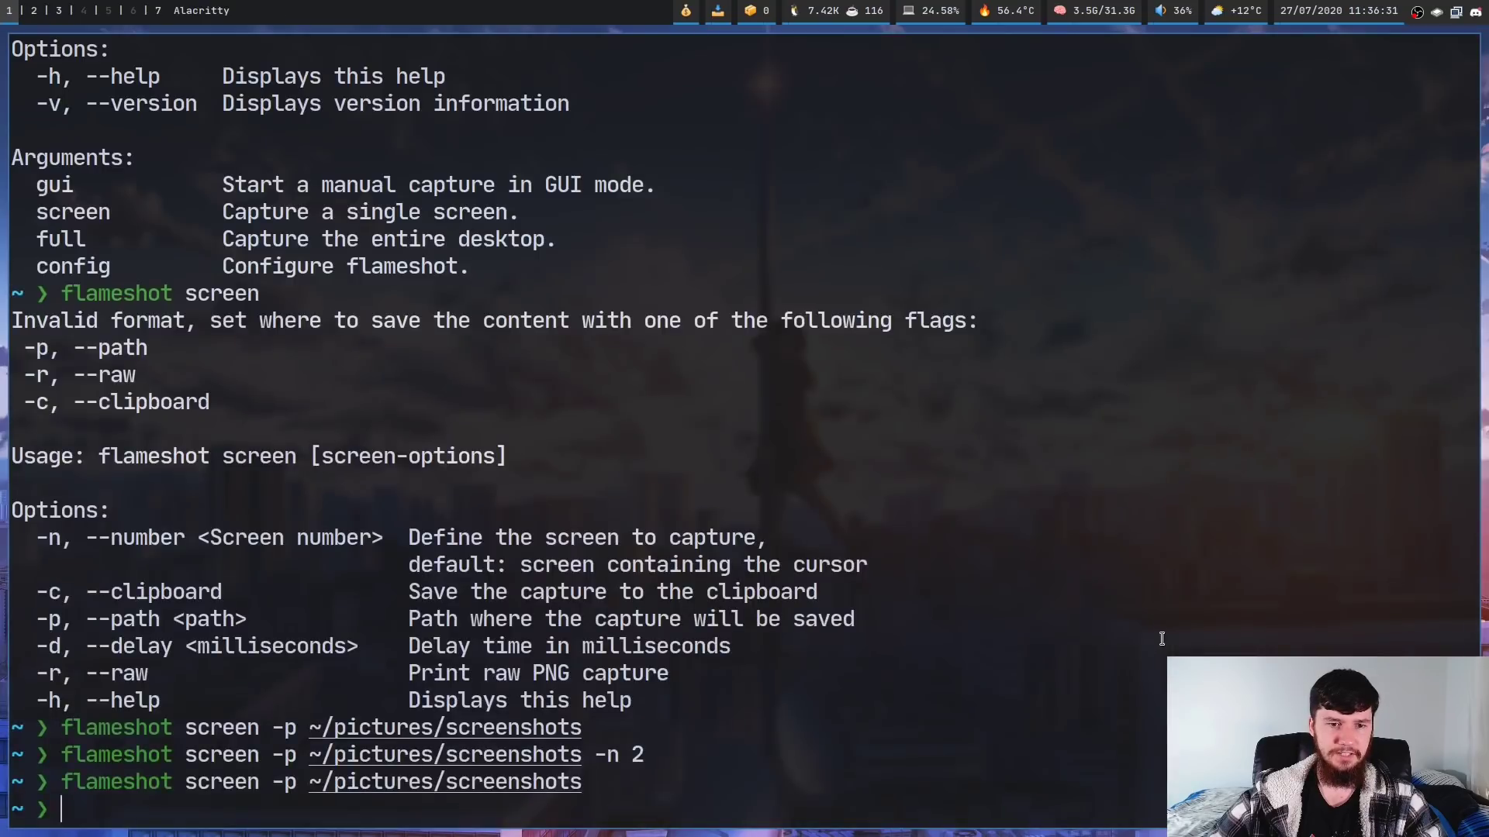
# Step: Point out the -n 2 argument in the earlier command and the -d, --delay option in the screen help output
pyautogui.moveTo(596, 756); pyautogui.dragTo(645, 754)
pyautogui.click(644, 755)
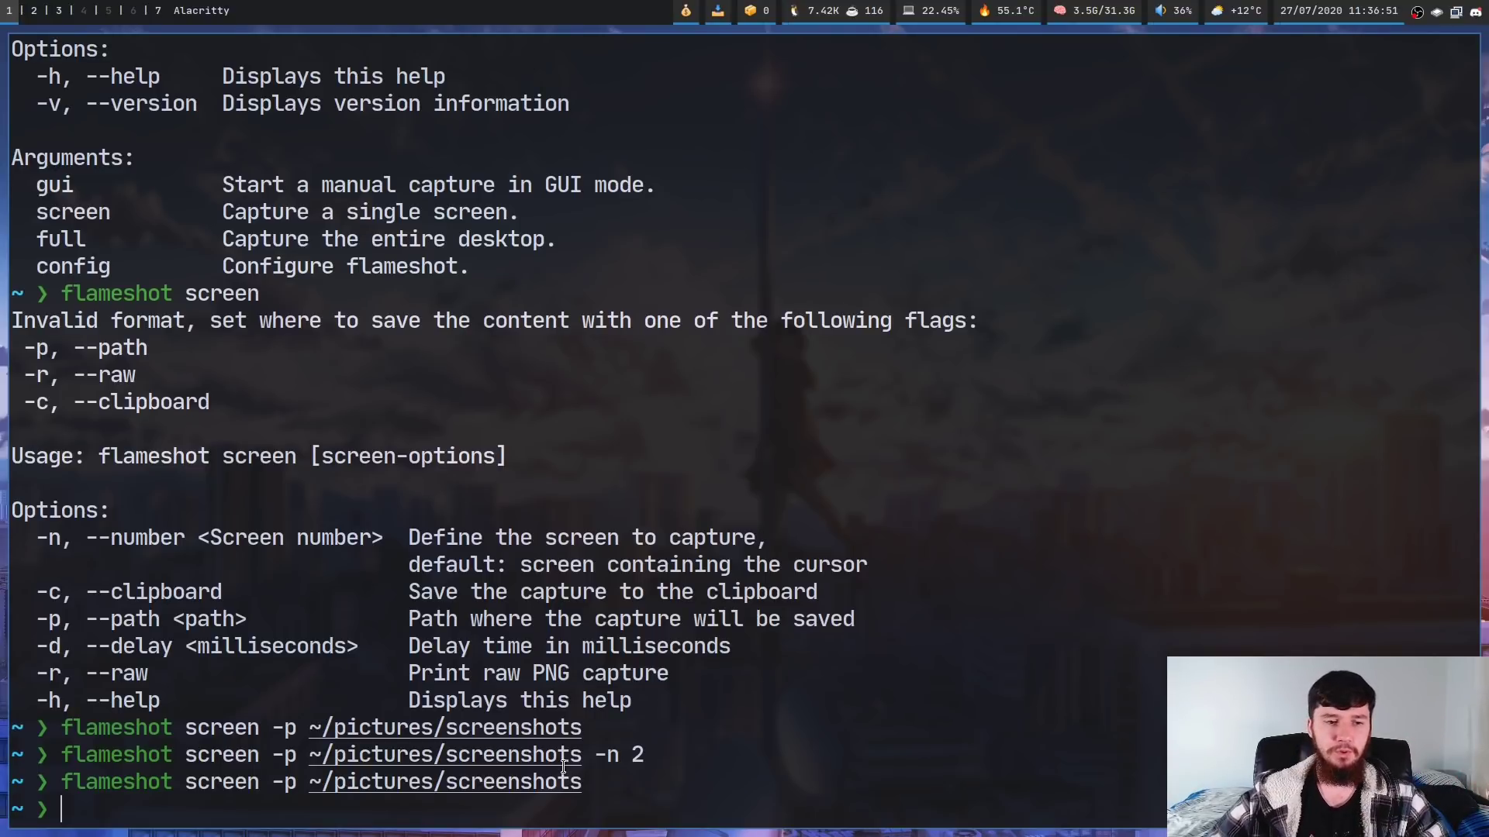
pyautogui.moveTo(36, 647); pyautogui.dragTo(144, 650)
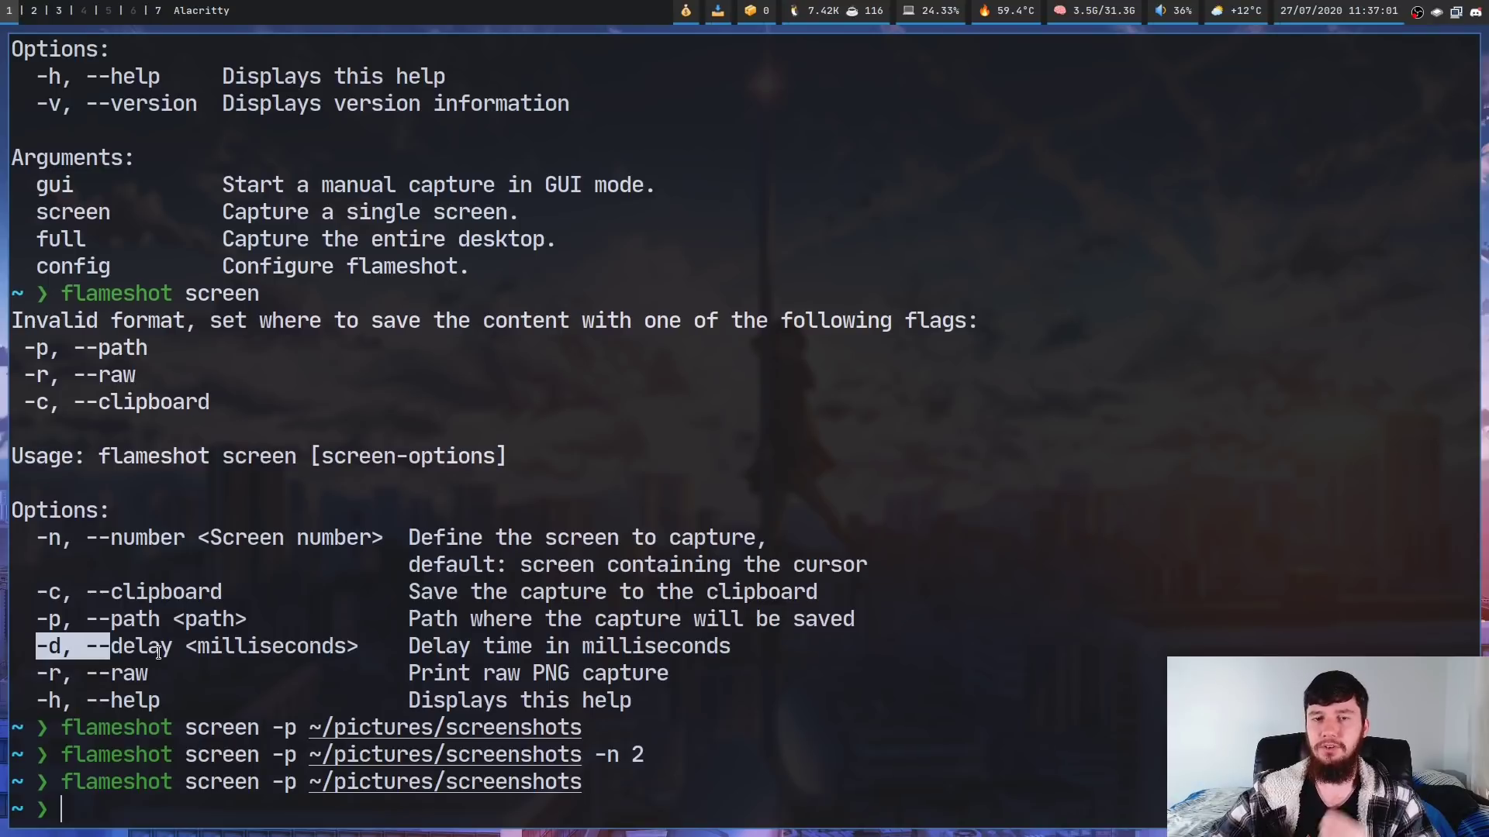
# Step: Recall the last capture command, replace screen with full and run flameshot full -p ~/pictures/screenshots
pyautogui.press('Up')
pyautogui.press('Home')
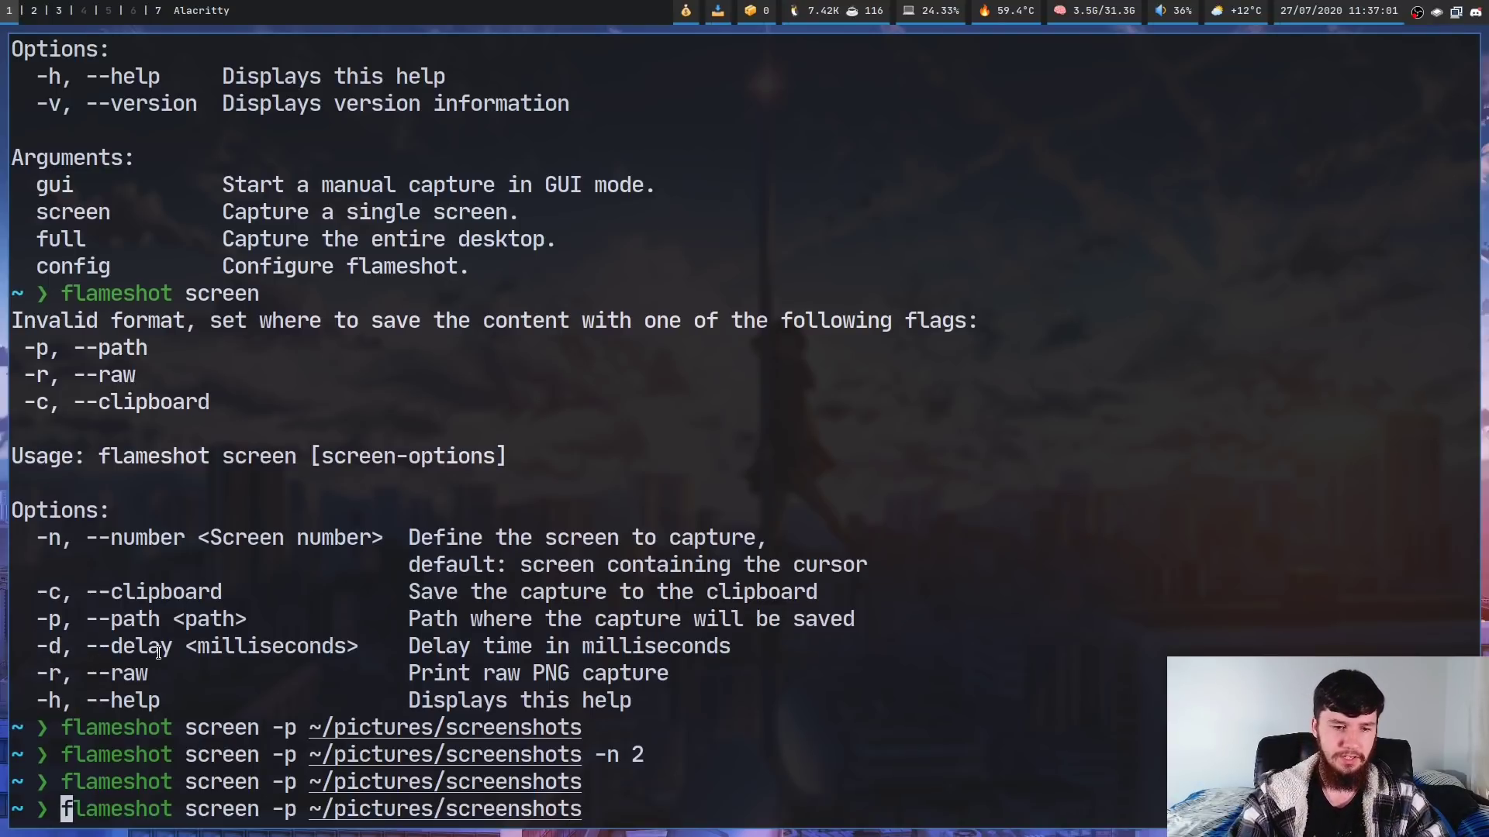
pyautogui.hotkey('ctrl', 'Right')
pyautogui.hotkey('ctrl', 'Right')
pyautogui.hotkey('ctrl', 'Left')
pyautogui.hotkey('alt', 'd')
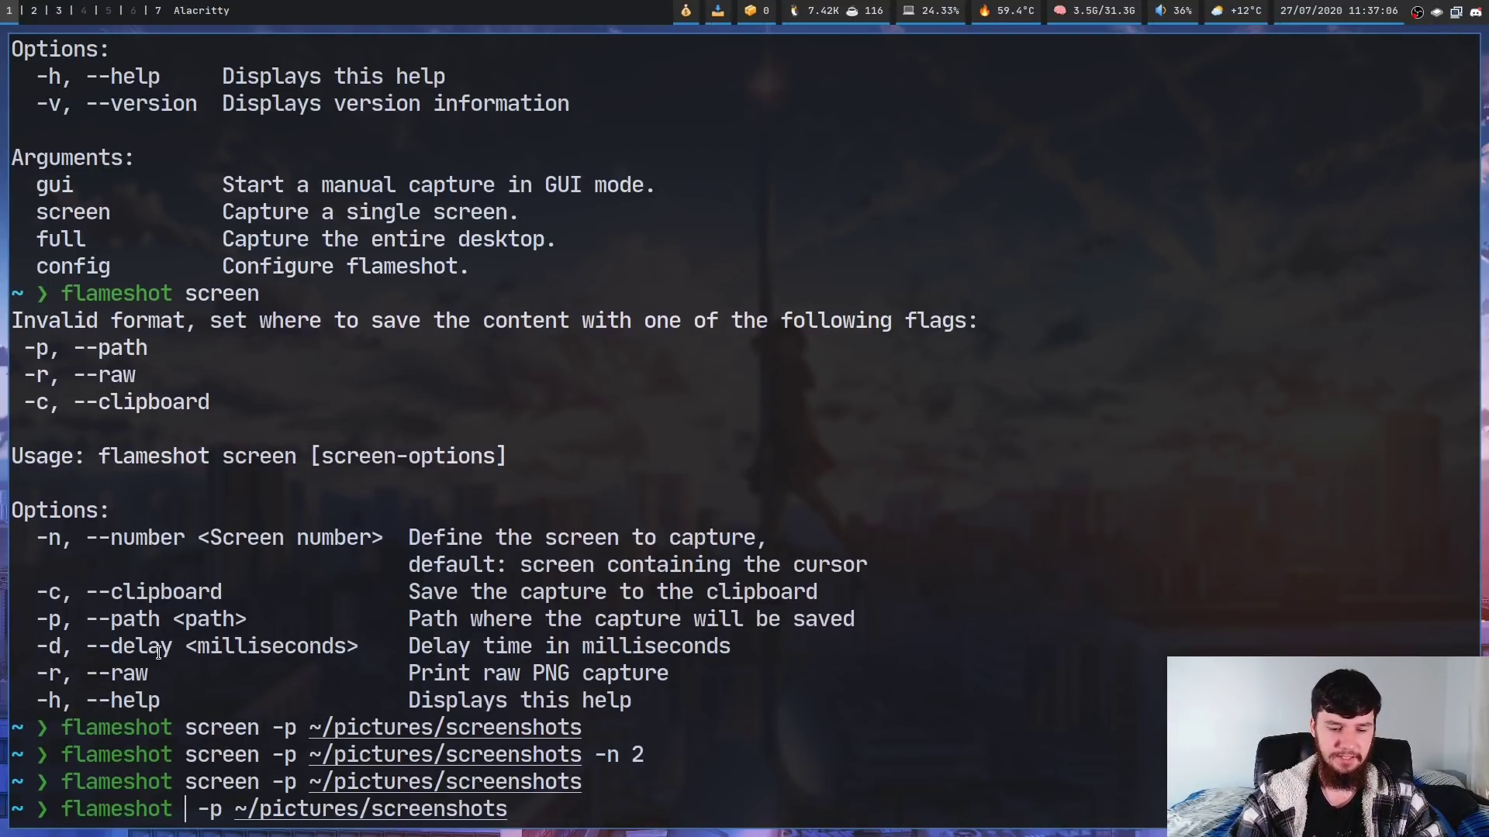
pyautogui.write('full')
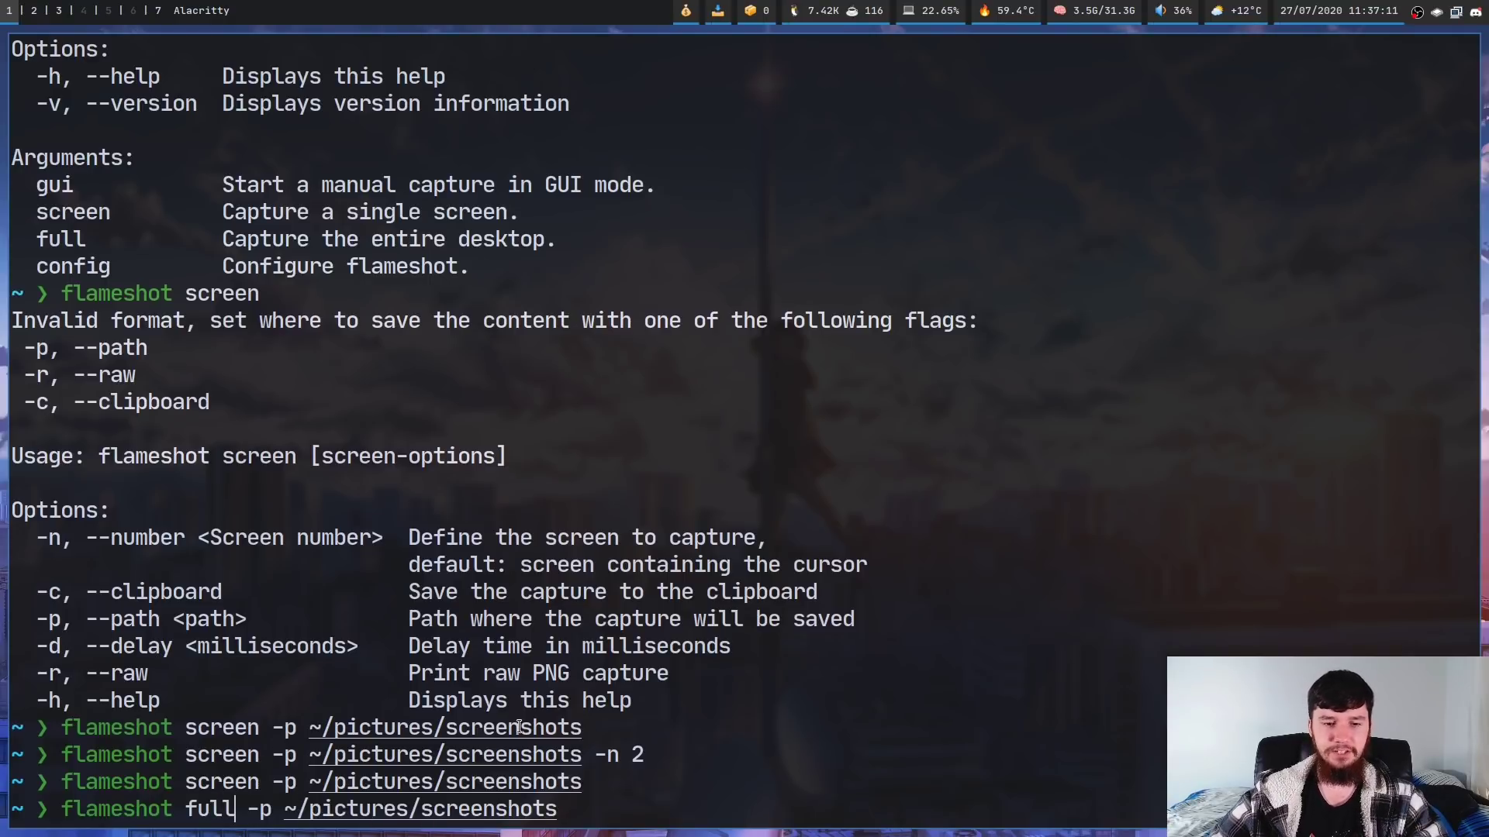
pyautogui.press('Return')
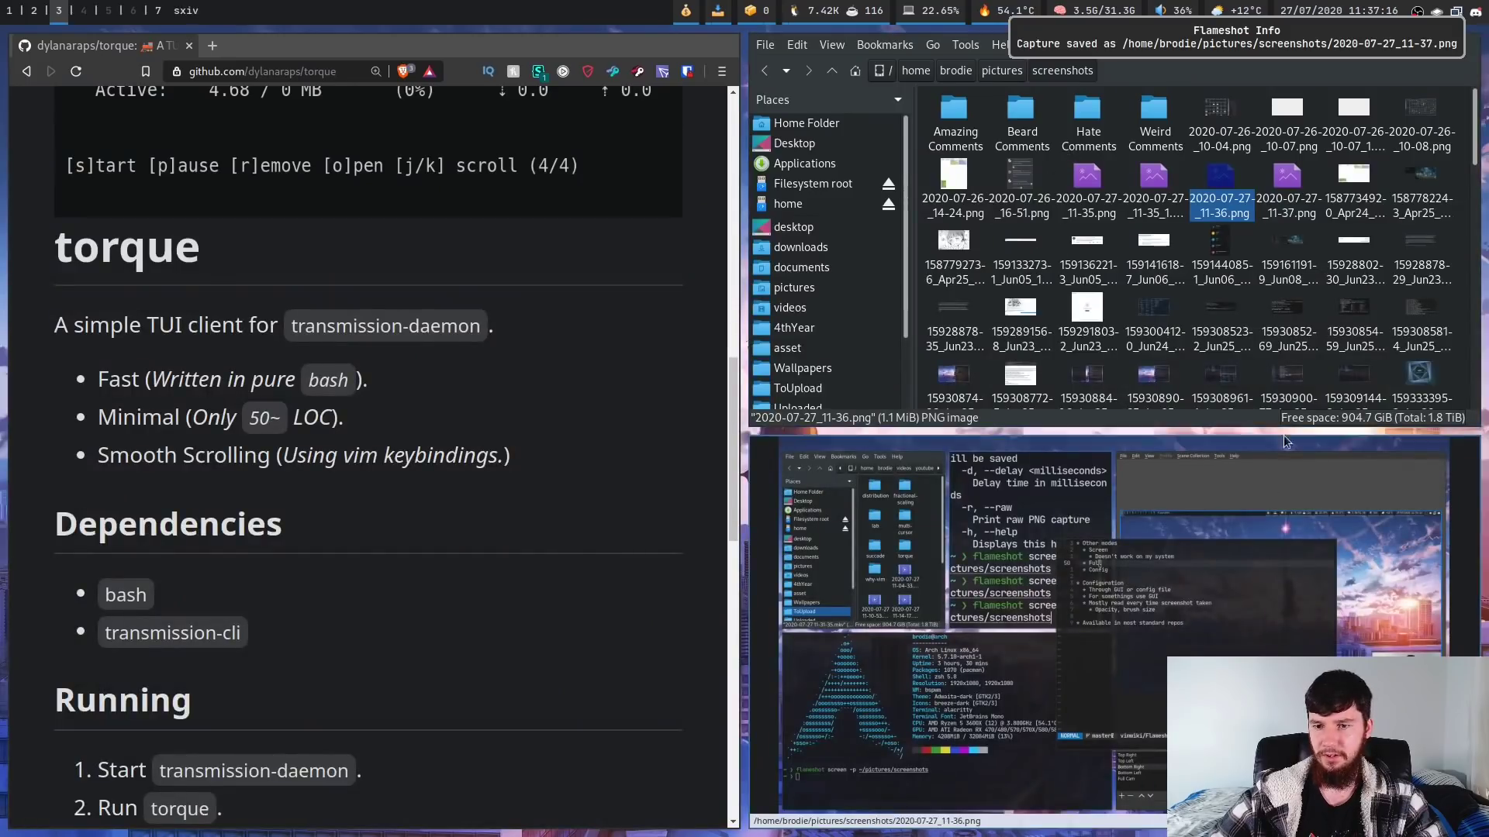
# Step: View 2020-07-27_11-37.png from the screenshots folder in full screen, close it and return to the terminal
pyautogui.click(1291, 186)
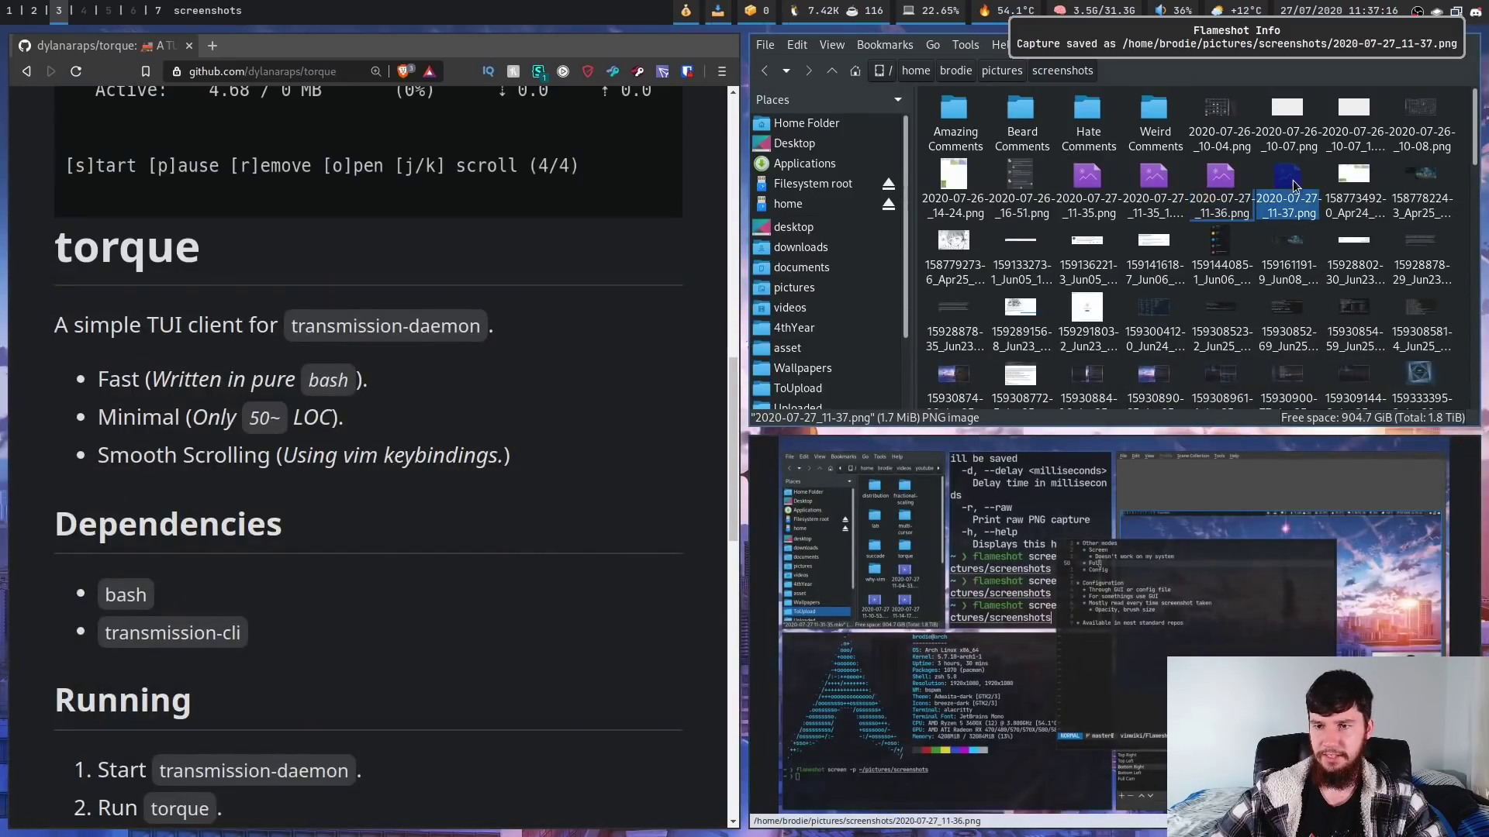
pyautogui.doubleClick(1291, 186)
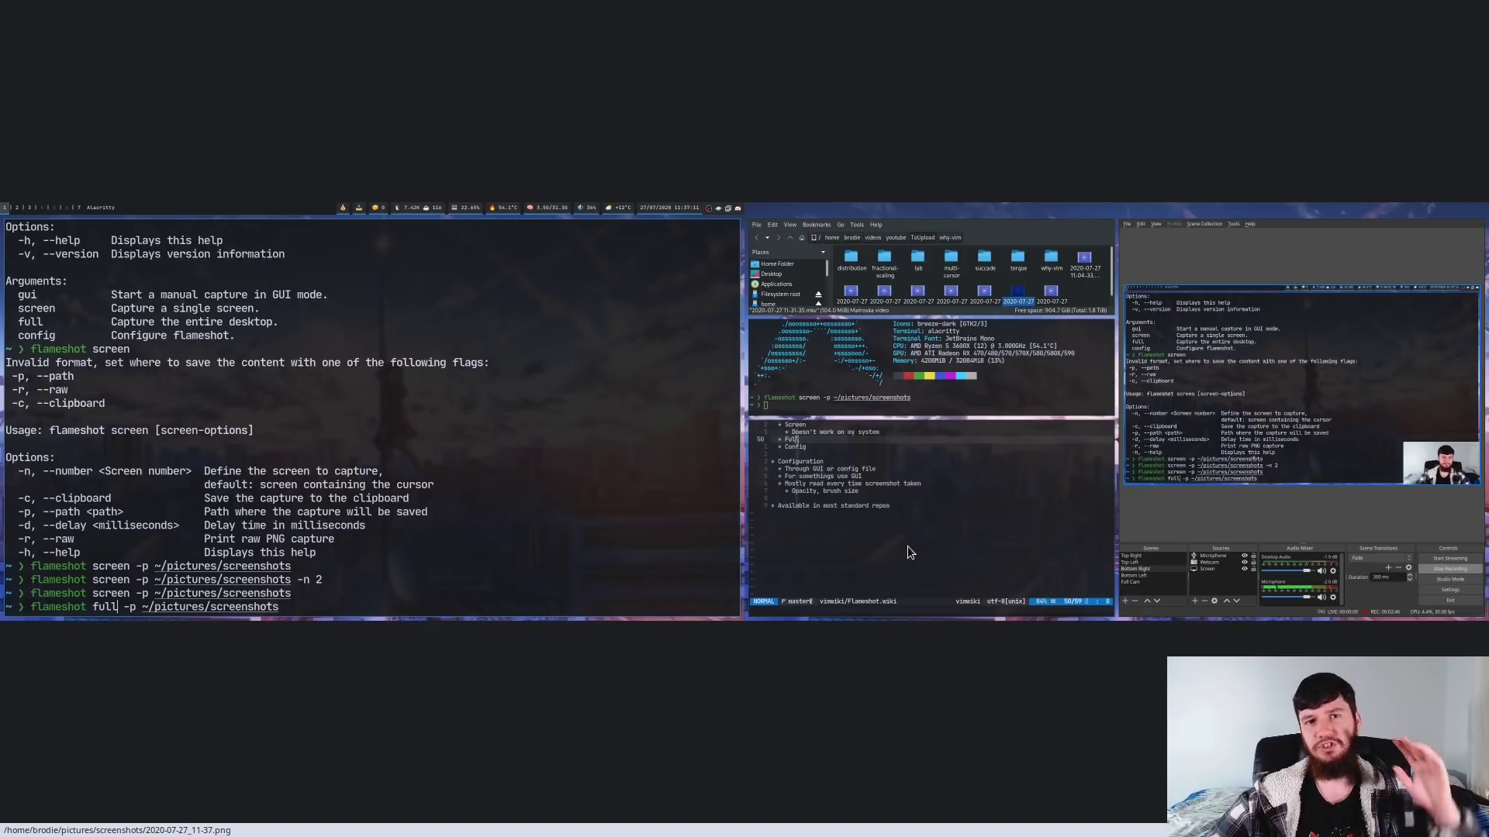
pyautogui.press('q')
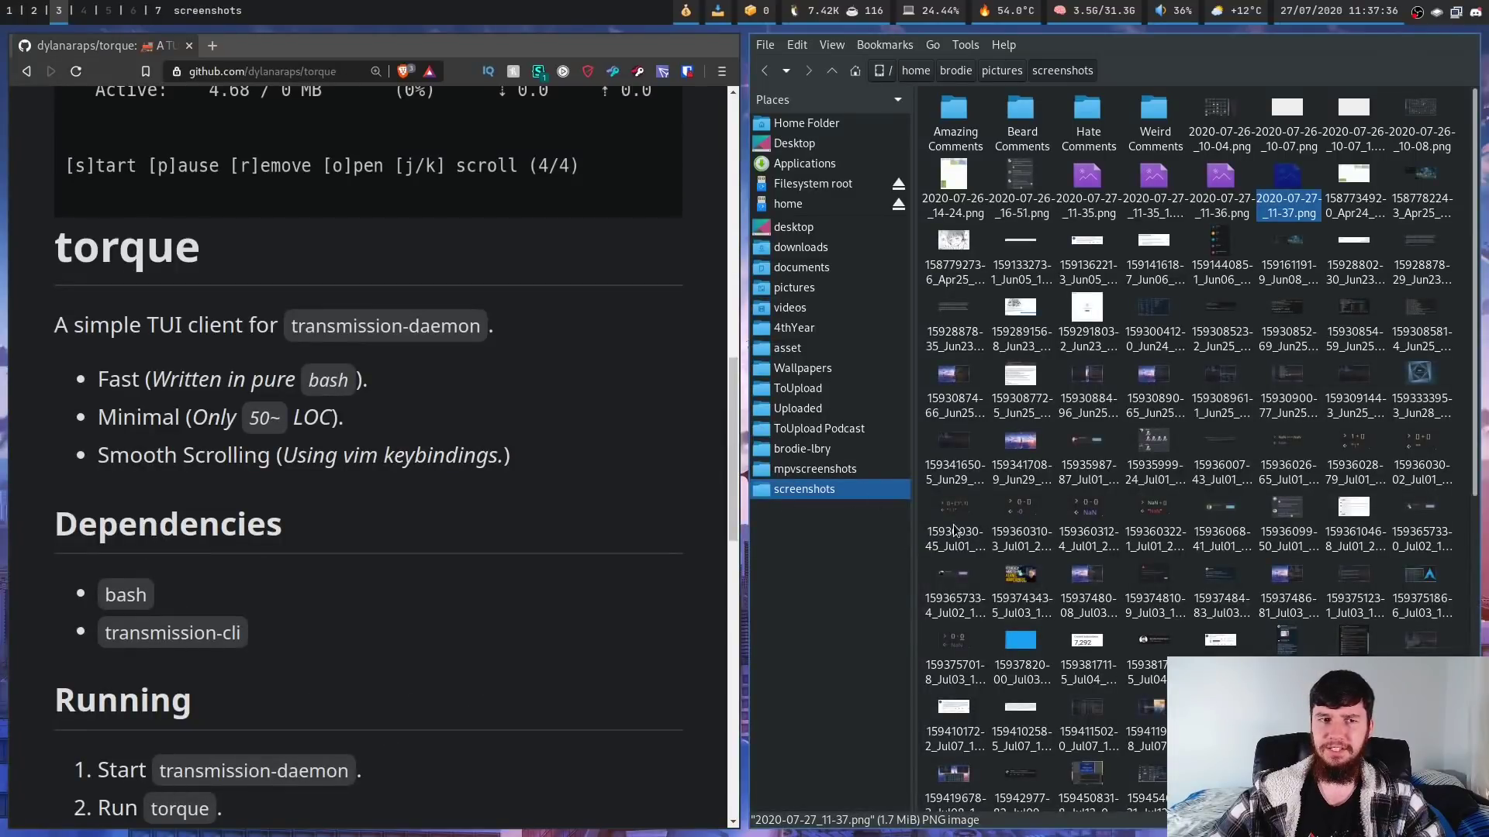
pyautogui.press('super+Return')
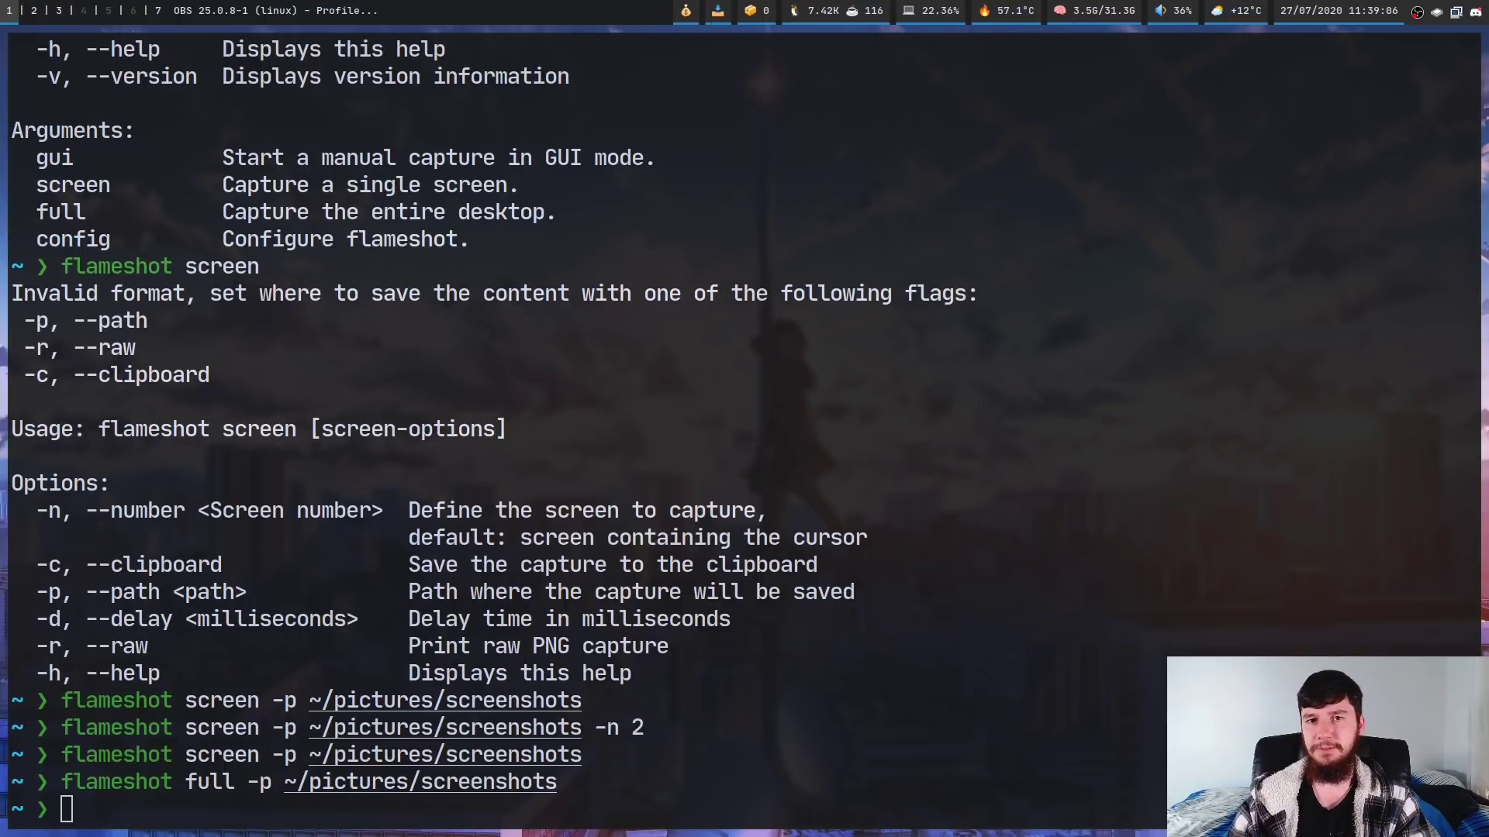
# Step: Run flameshot full without any flags to list its options
pyautogui.write('f')
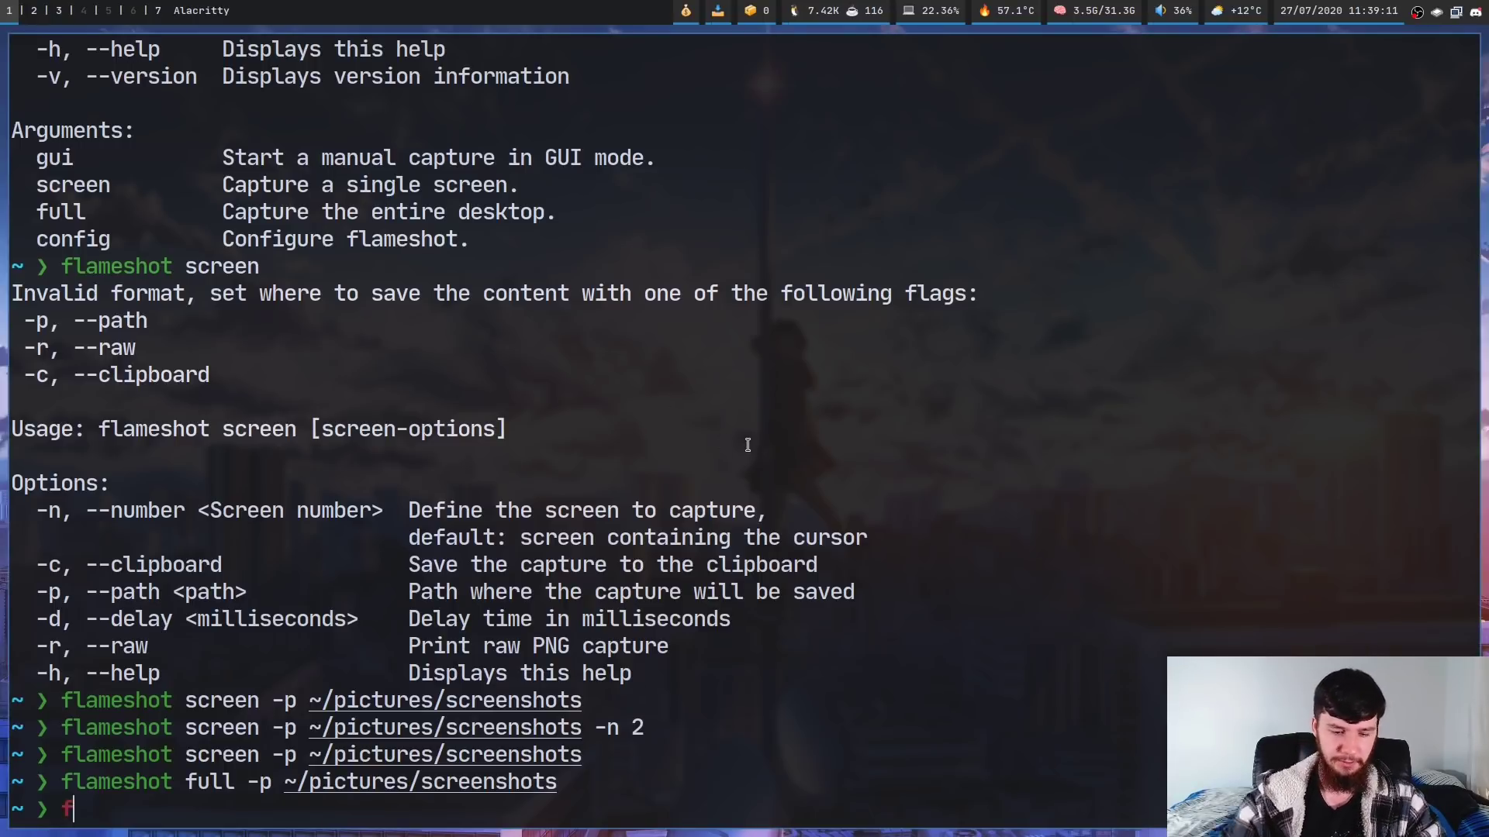
pyautogui.write('lameshot full')
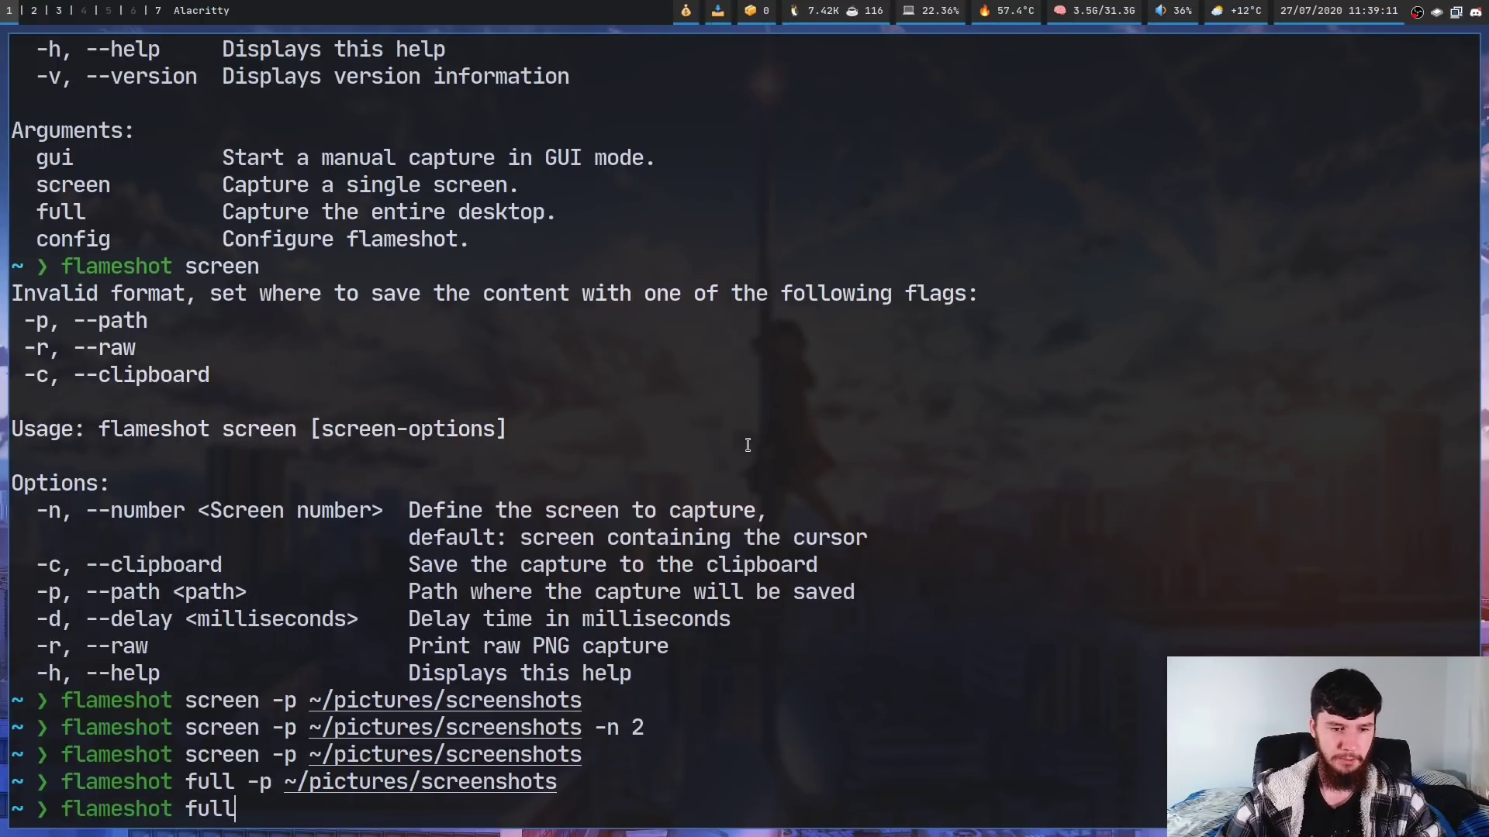
pyautogui.press('Return')
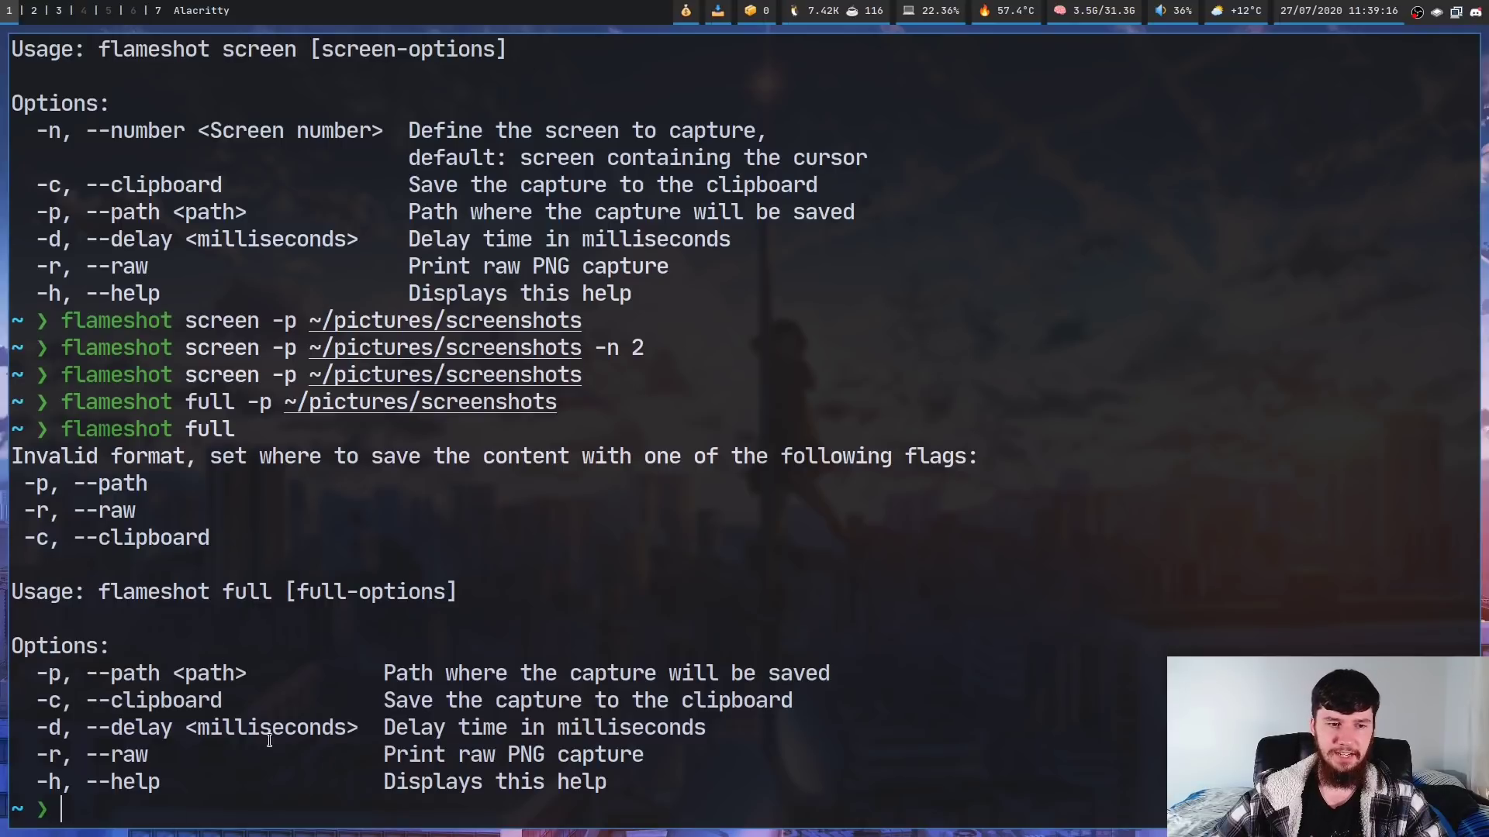
# Step: Launch the configuration window with flameshot config and look through the whole Button Selection list
pyautogui.write('flam')
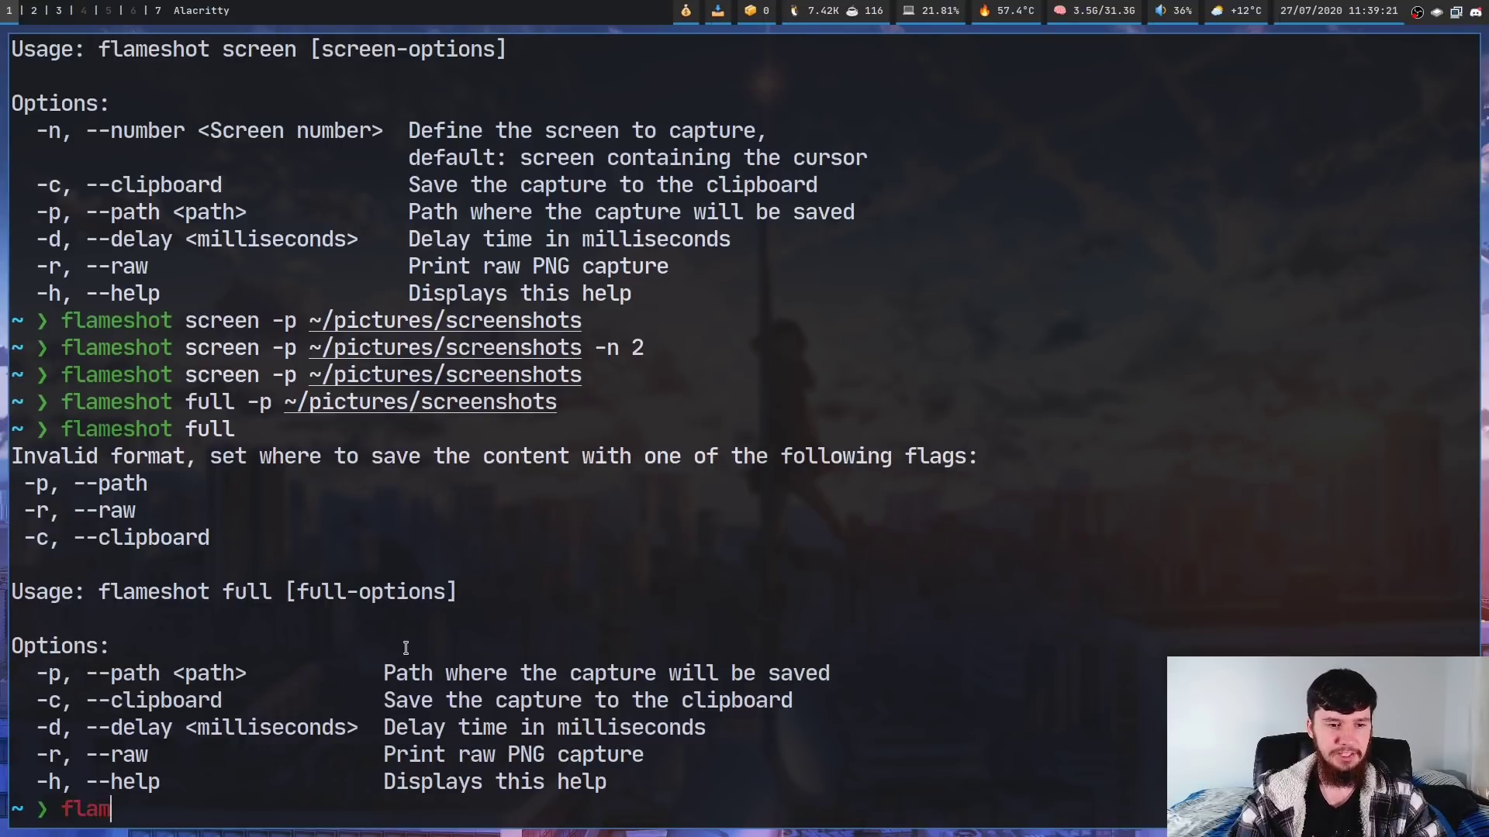
pyautogui.write('eshot config')
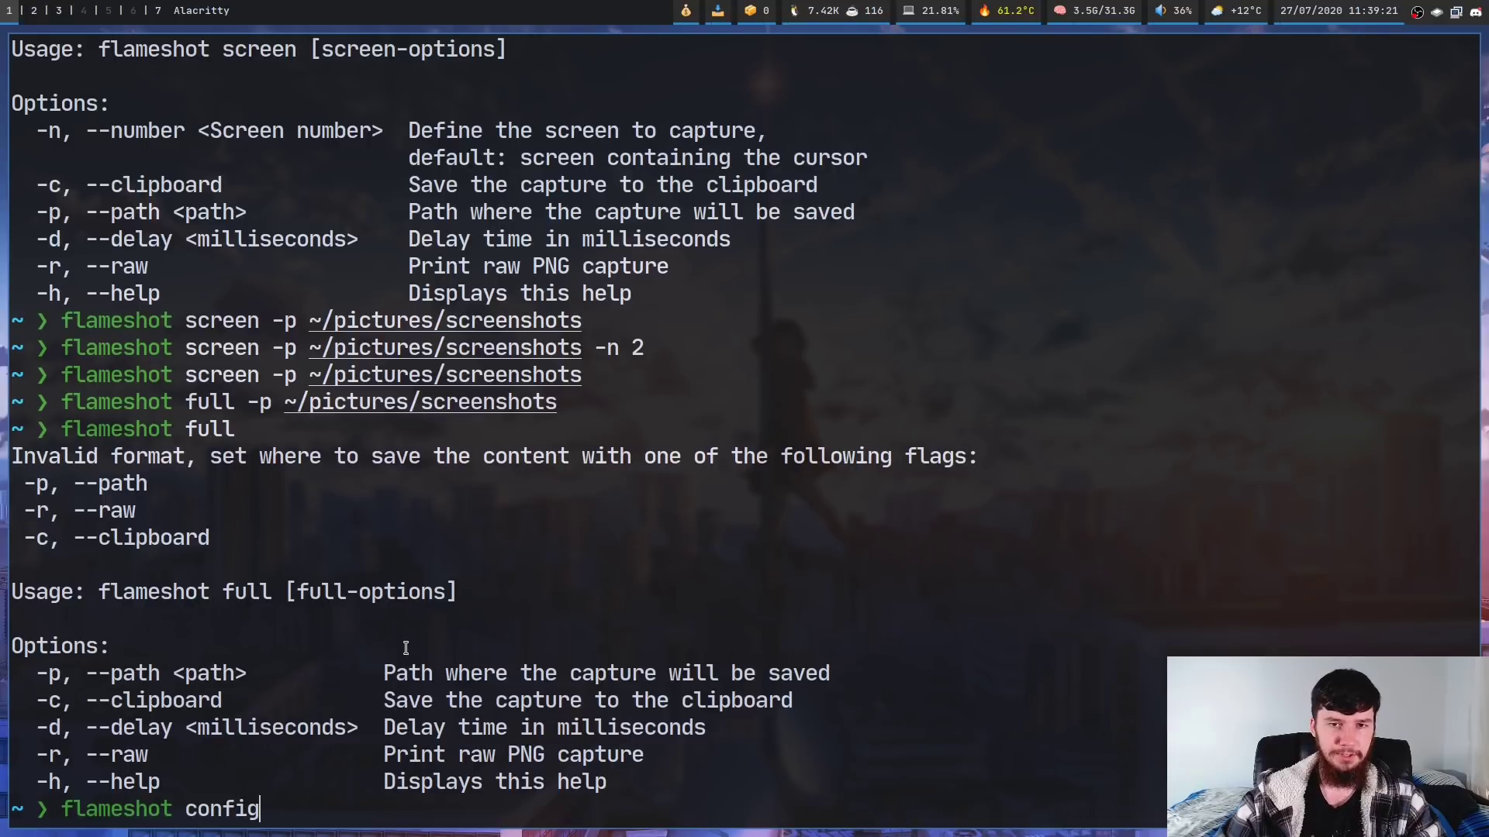
pyautogui.press('Return')
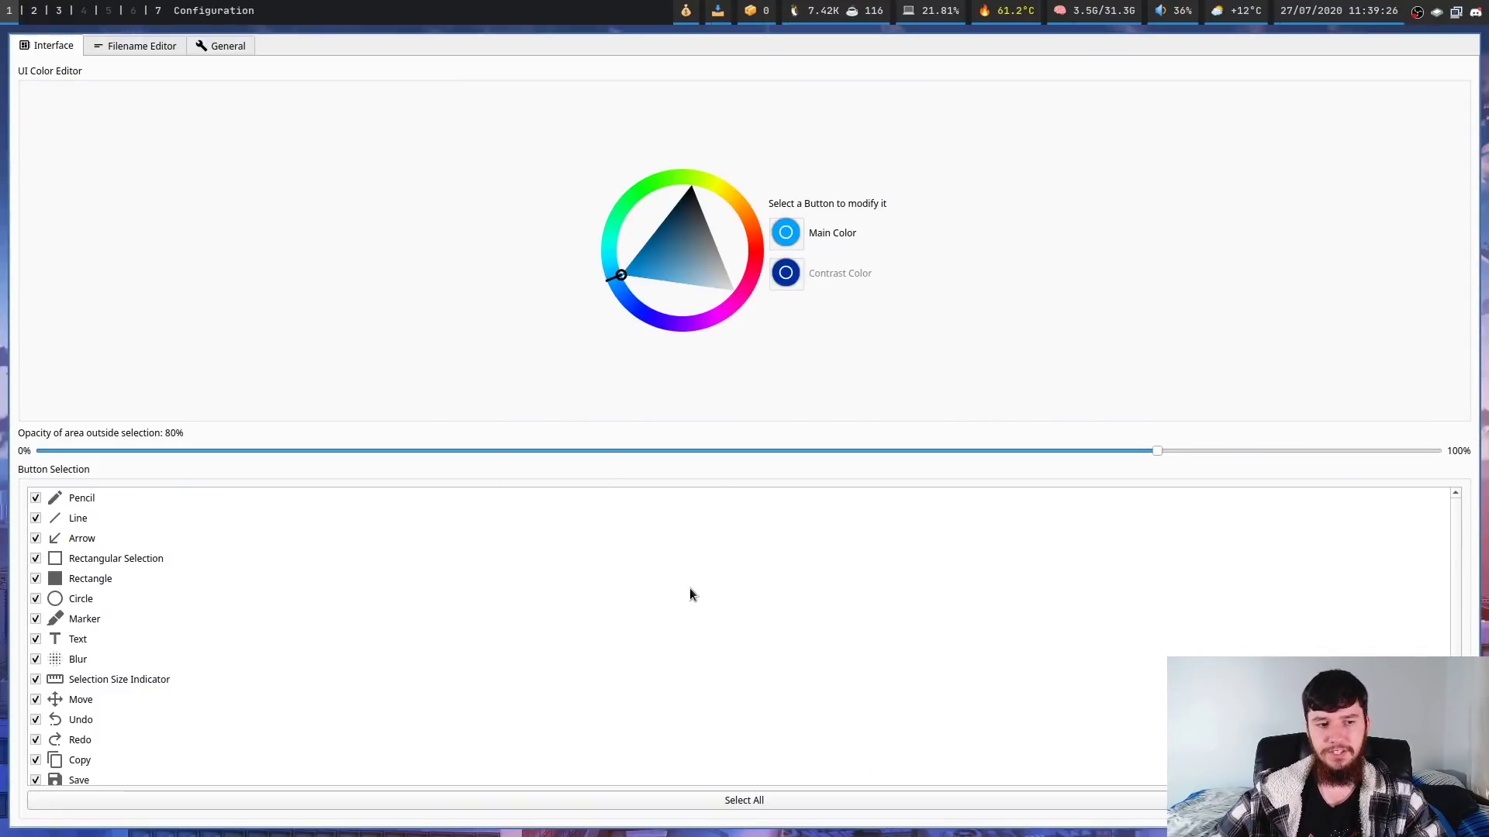
pyautogui.scroll(-2, 1455, 556)
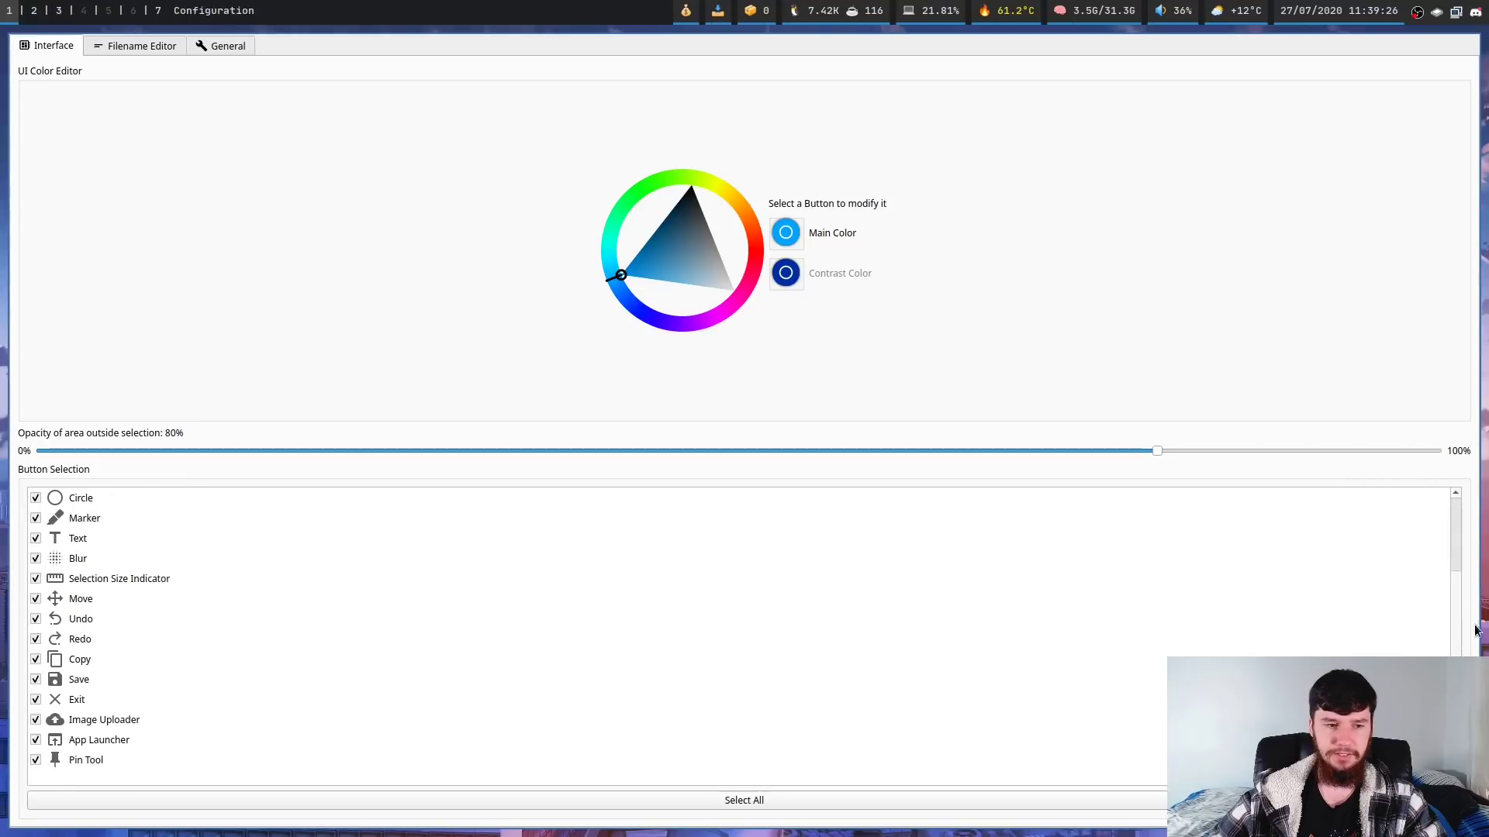
pyautogui.scroll(2, 1427, 576)
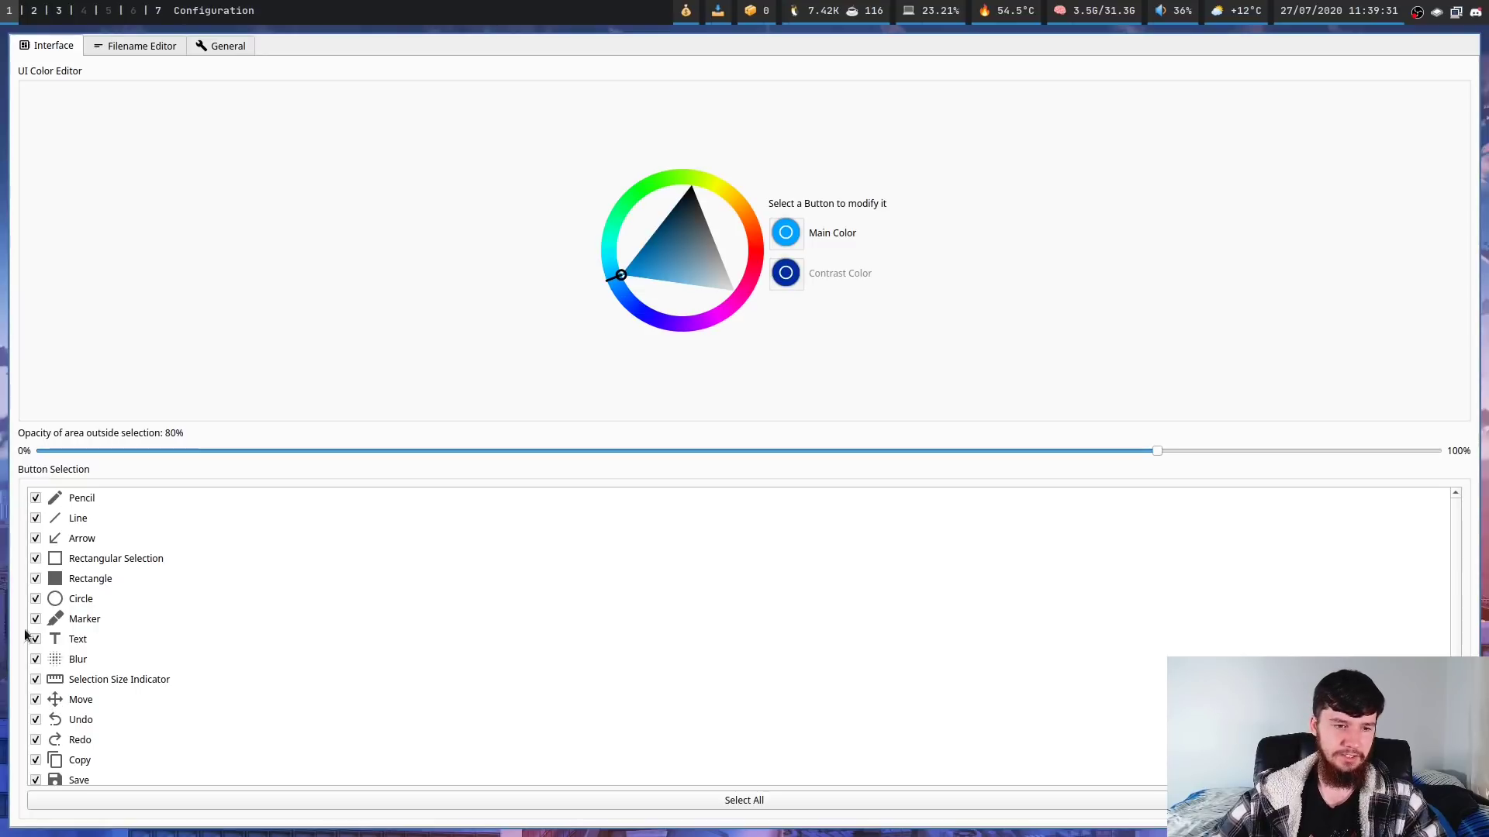
# Step: Disable the Selection Size Indicator, Image Uploader and Exit buttons in the Button Selection list
pyautogui.click(36, 680)
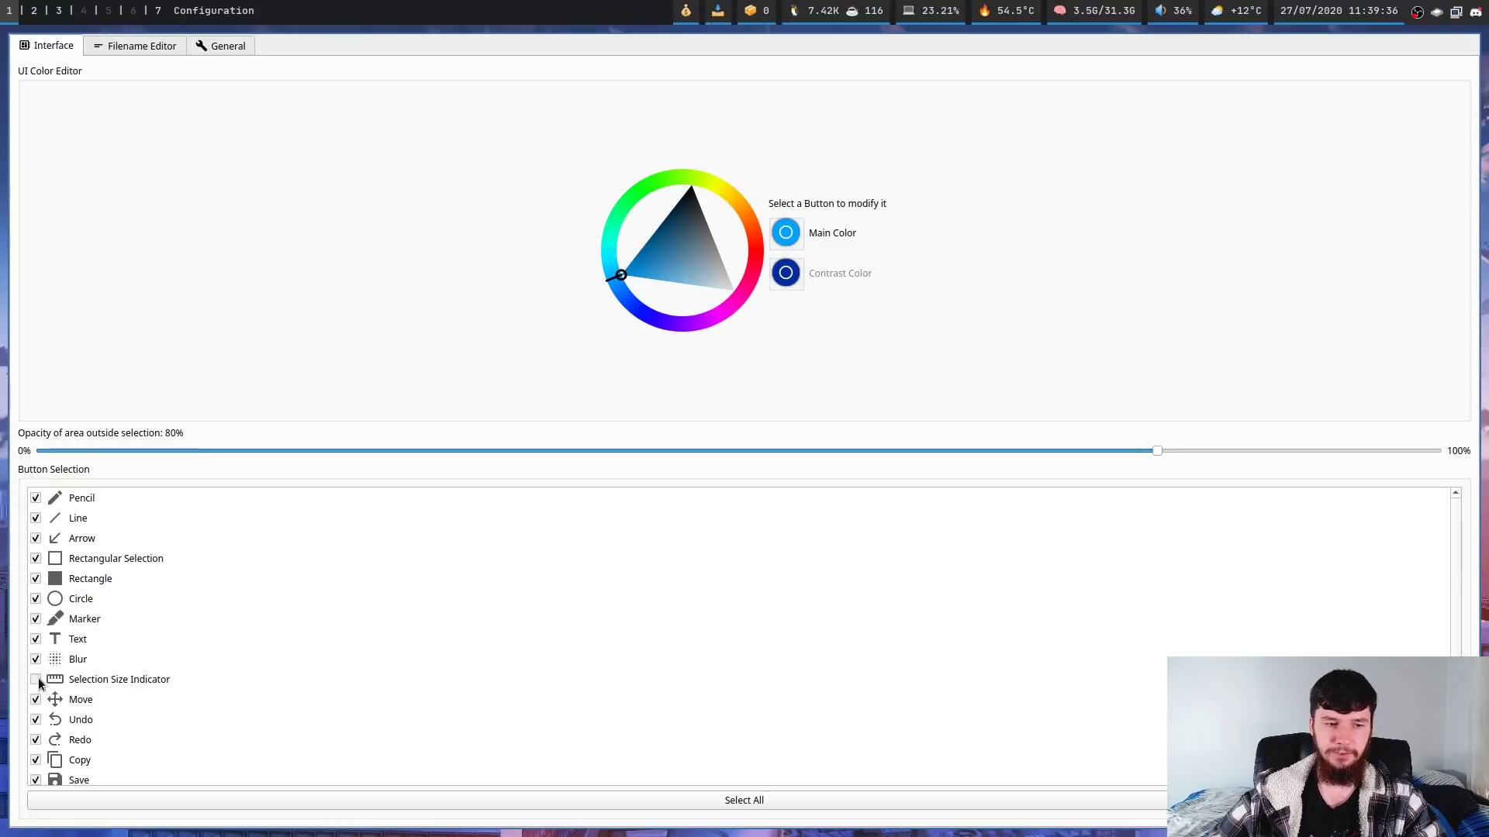
pyautogui.scroll(-2, 582, 624)
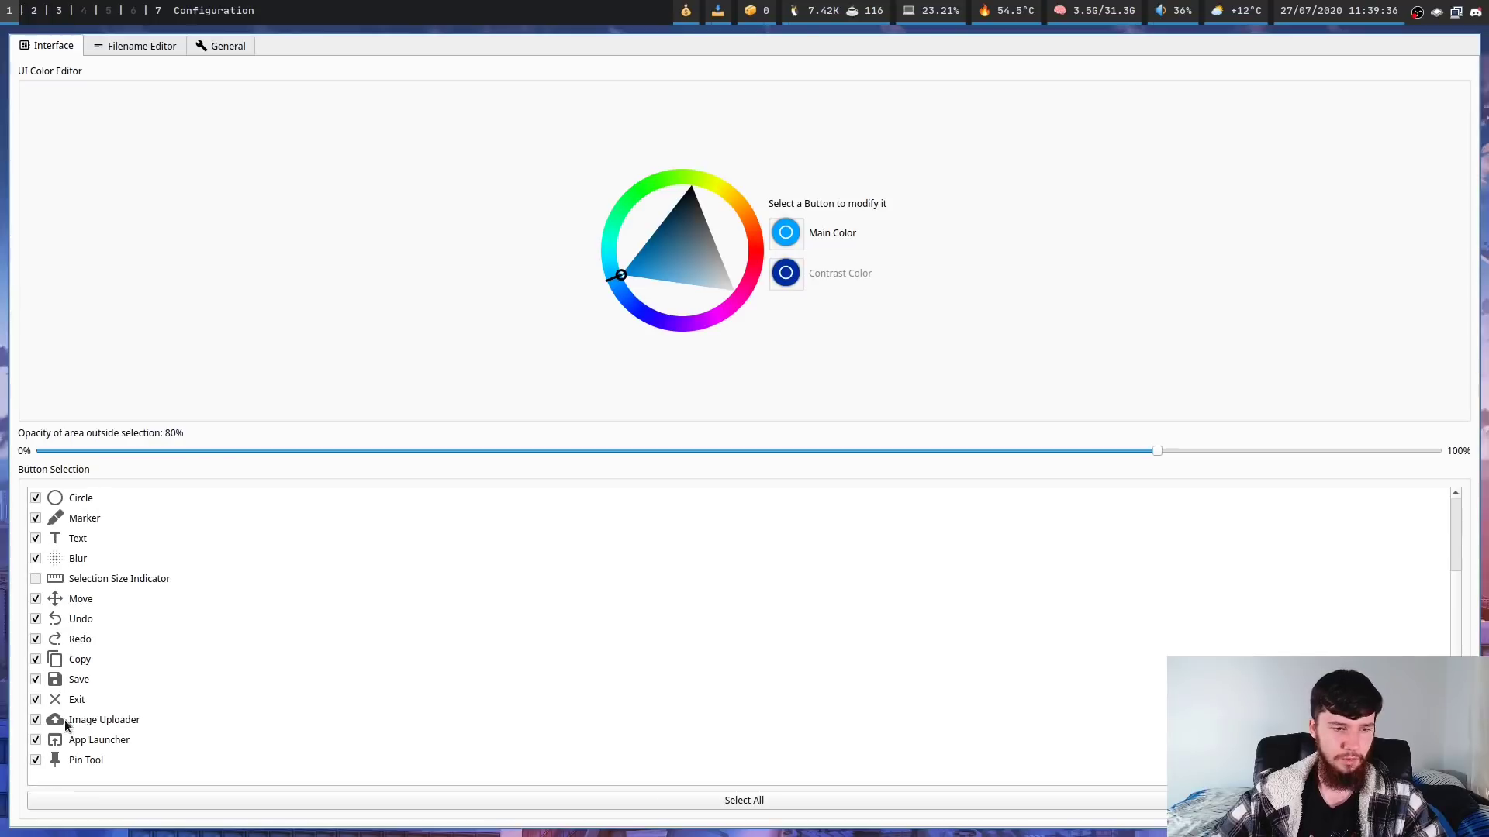
pyautogui.click(35, 719)
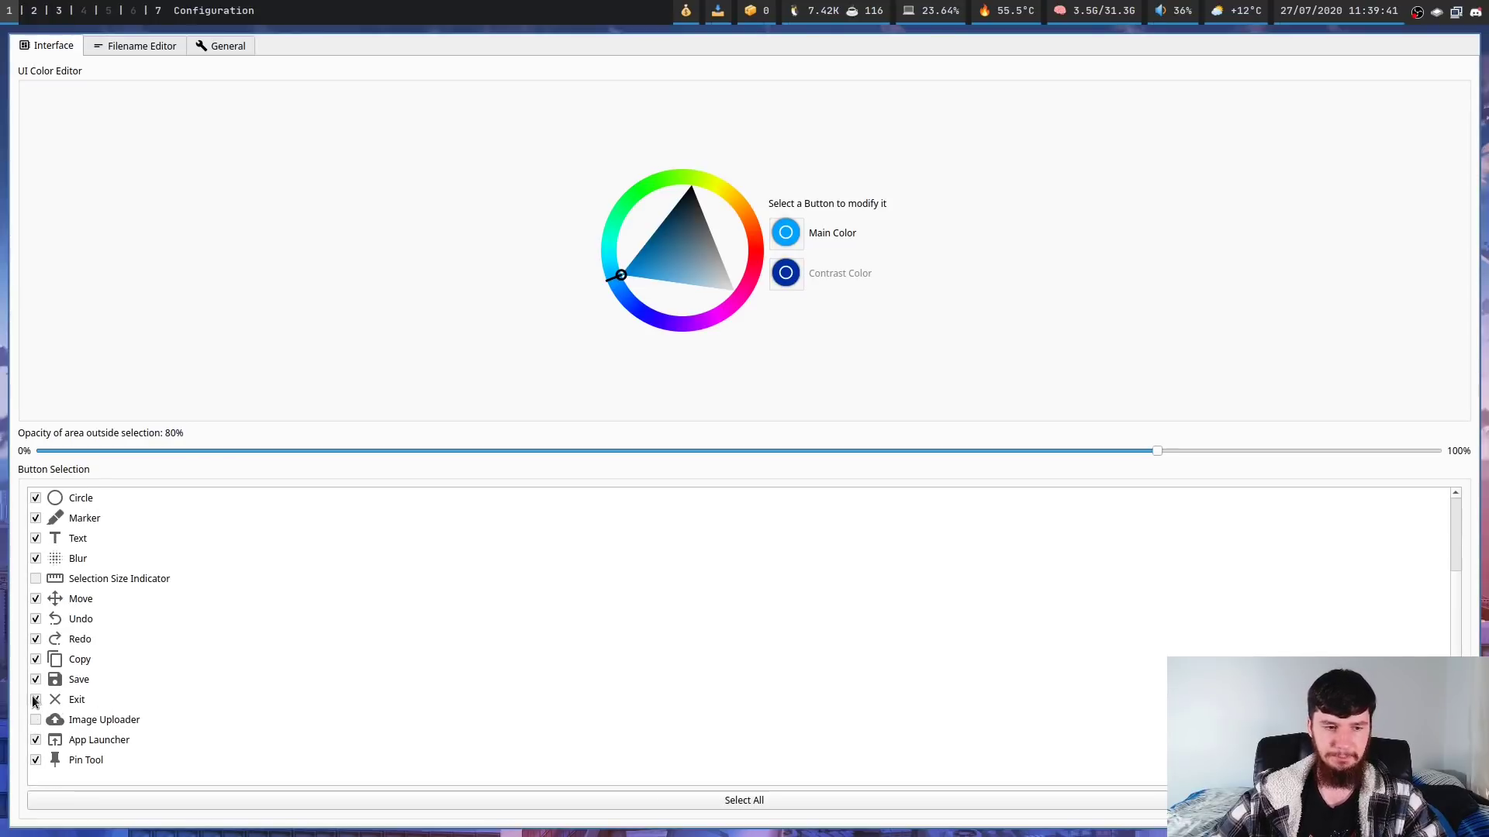
pyautogui.click(36, 700)
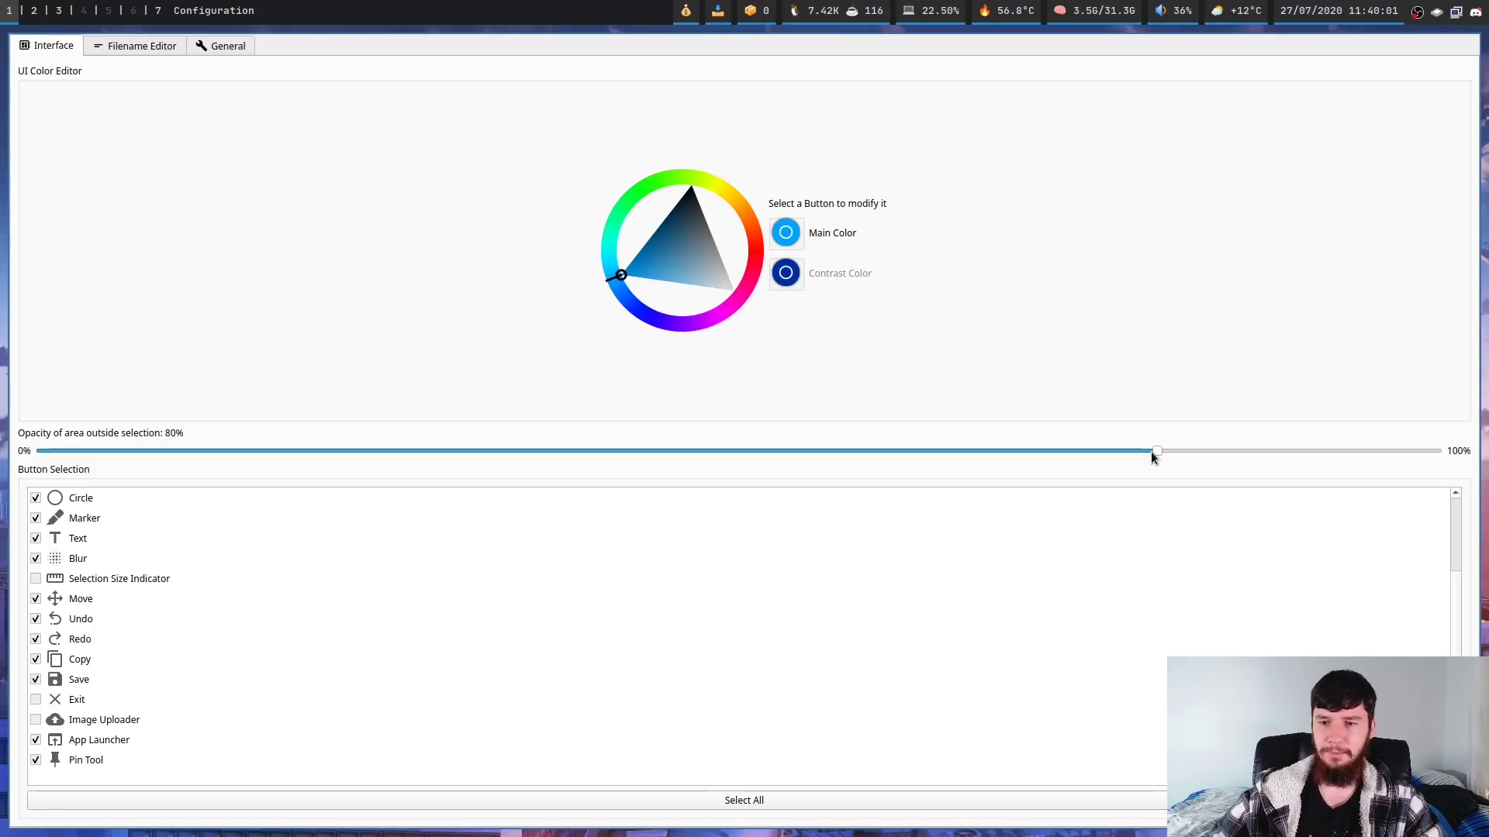
# Step: Set the opacity of the area outside the selection to 10%, check it in the capture overlay and exit the overlay
pyautogui.moveTo(1152, 453); pyautogui.dragTo(241, 455)
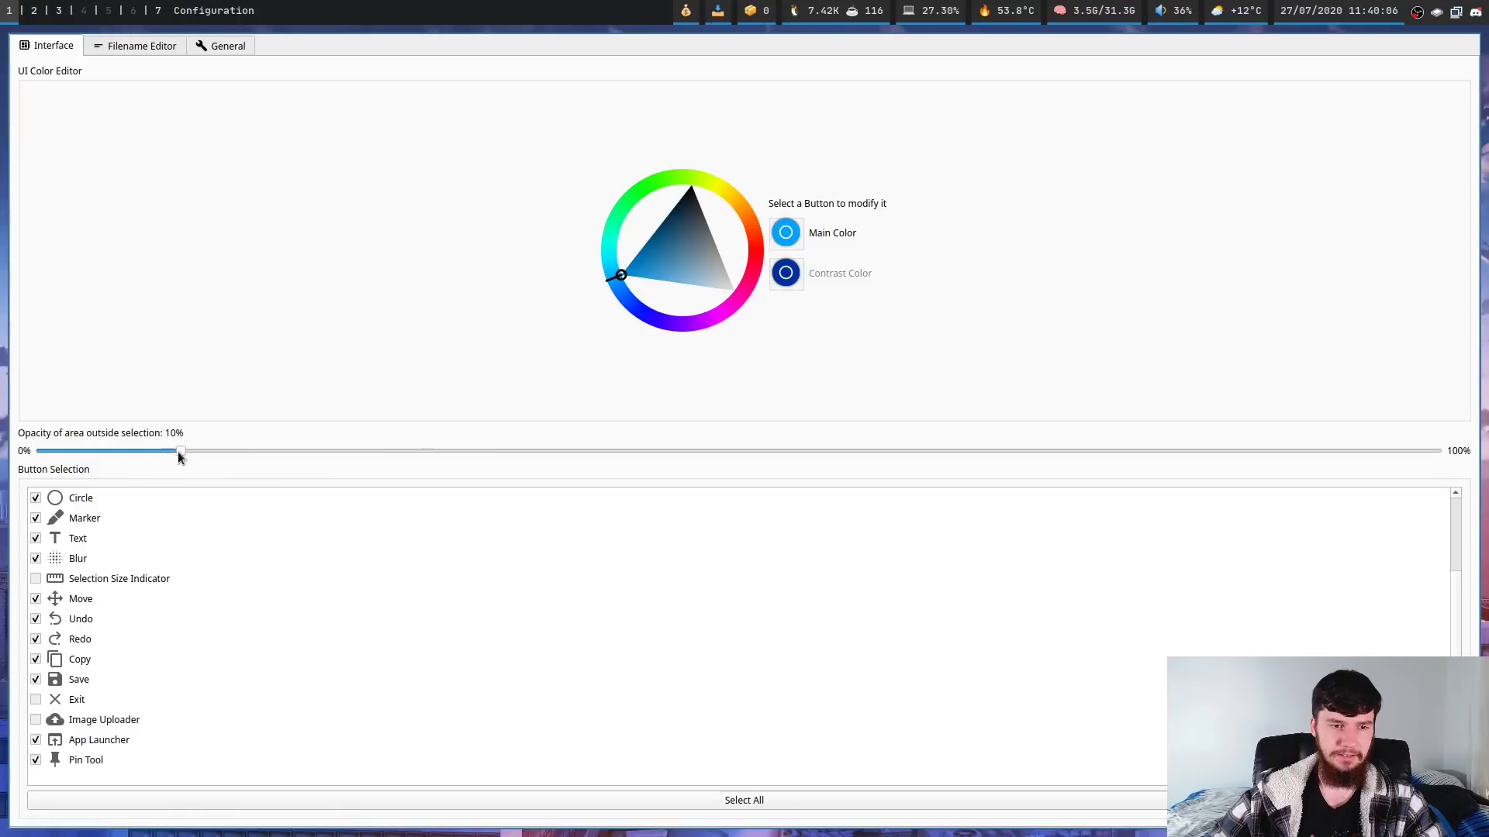
pyautogui.press('Print')
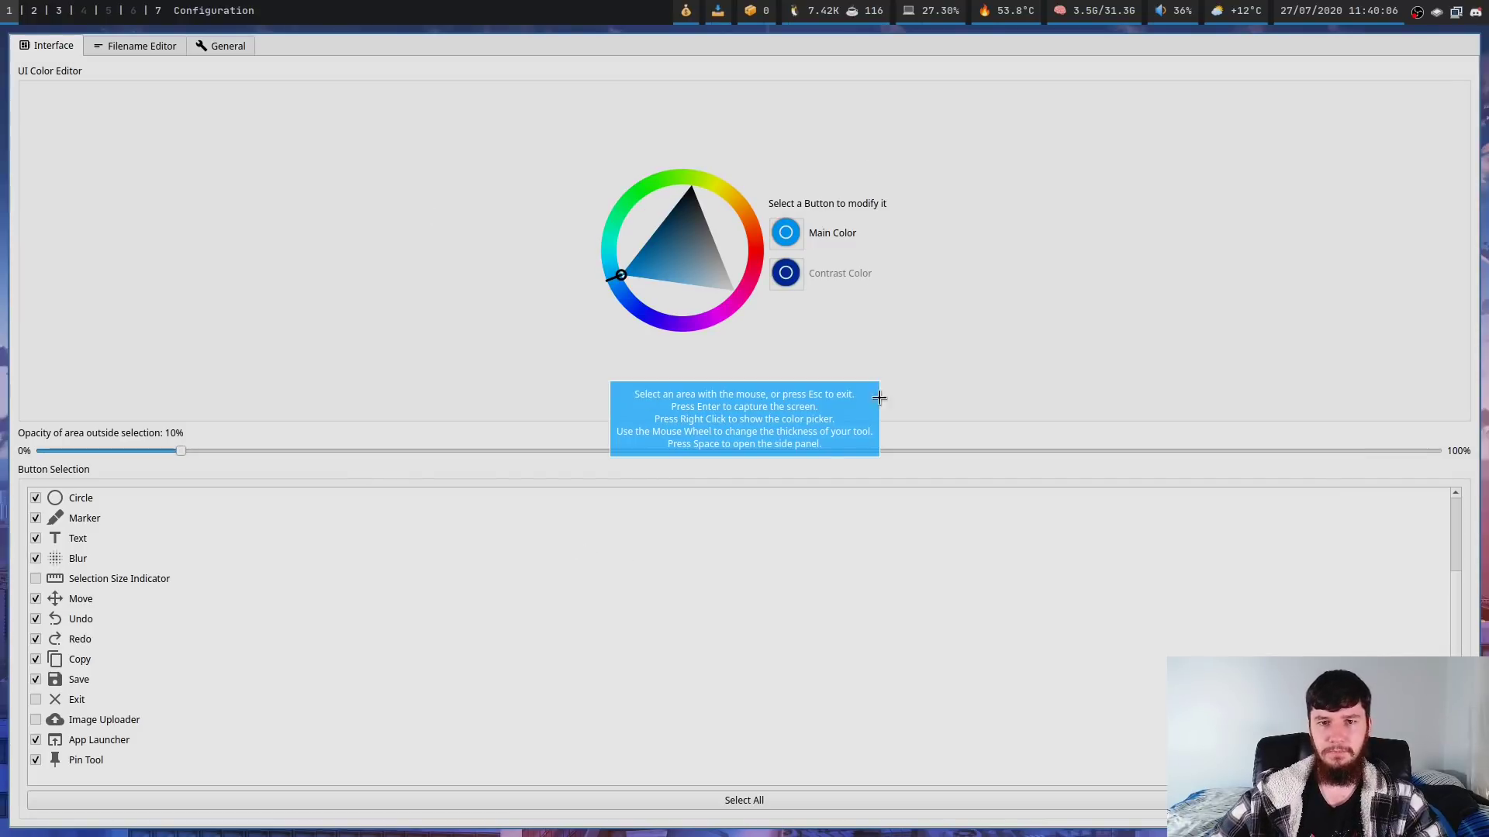
pyautogui.press('Escape')
# Step: Lower the opacity of the area outside the selection to 0%, check it in the capture overlay and exit the overlay
pyautogui.moveTo(179, 451); pyautogui.dragTo(7, 452)
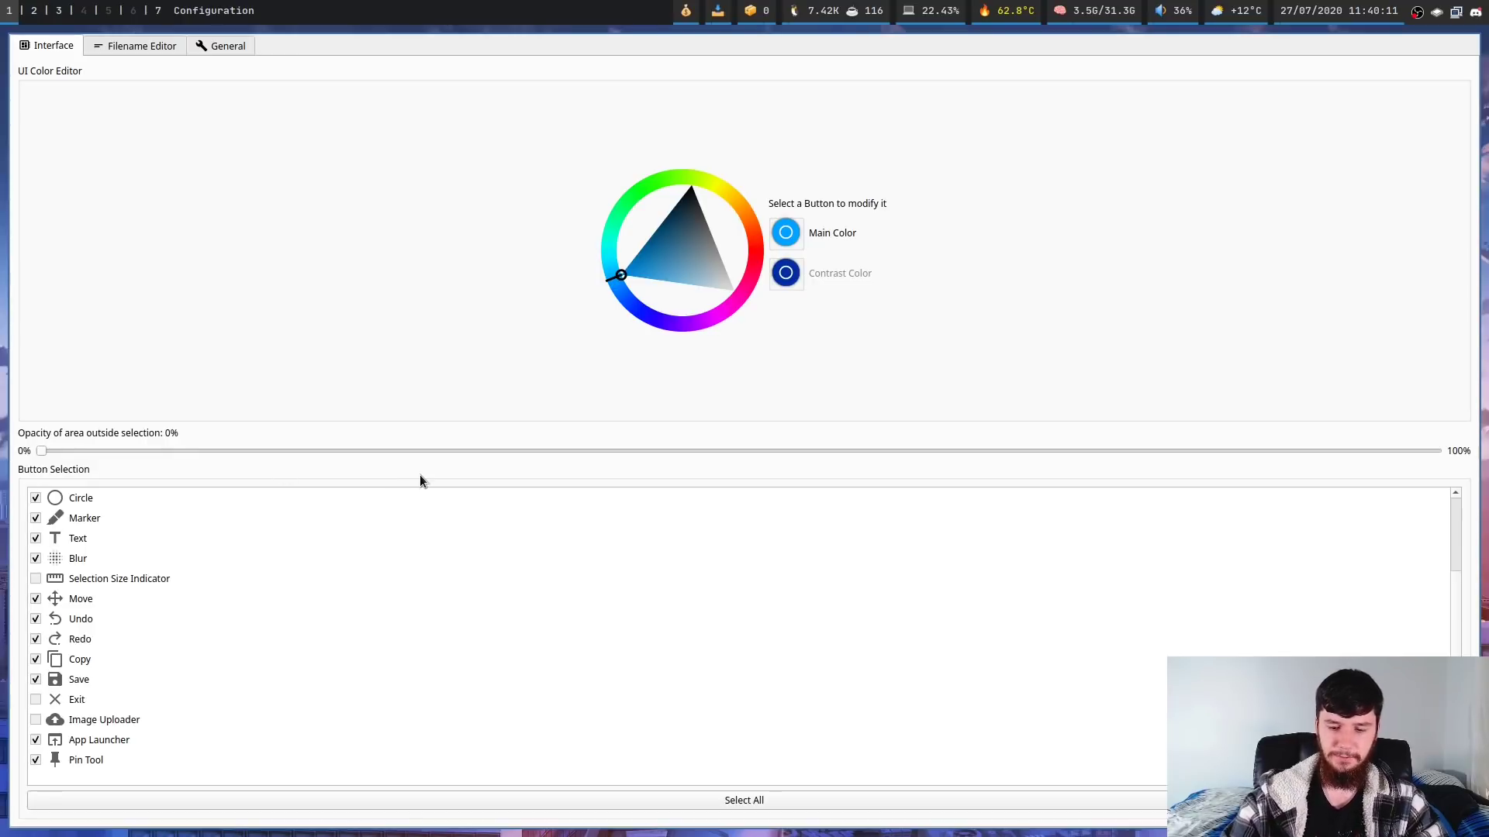
pyautogui.press('Print')
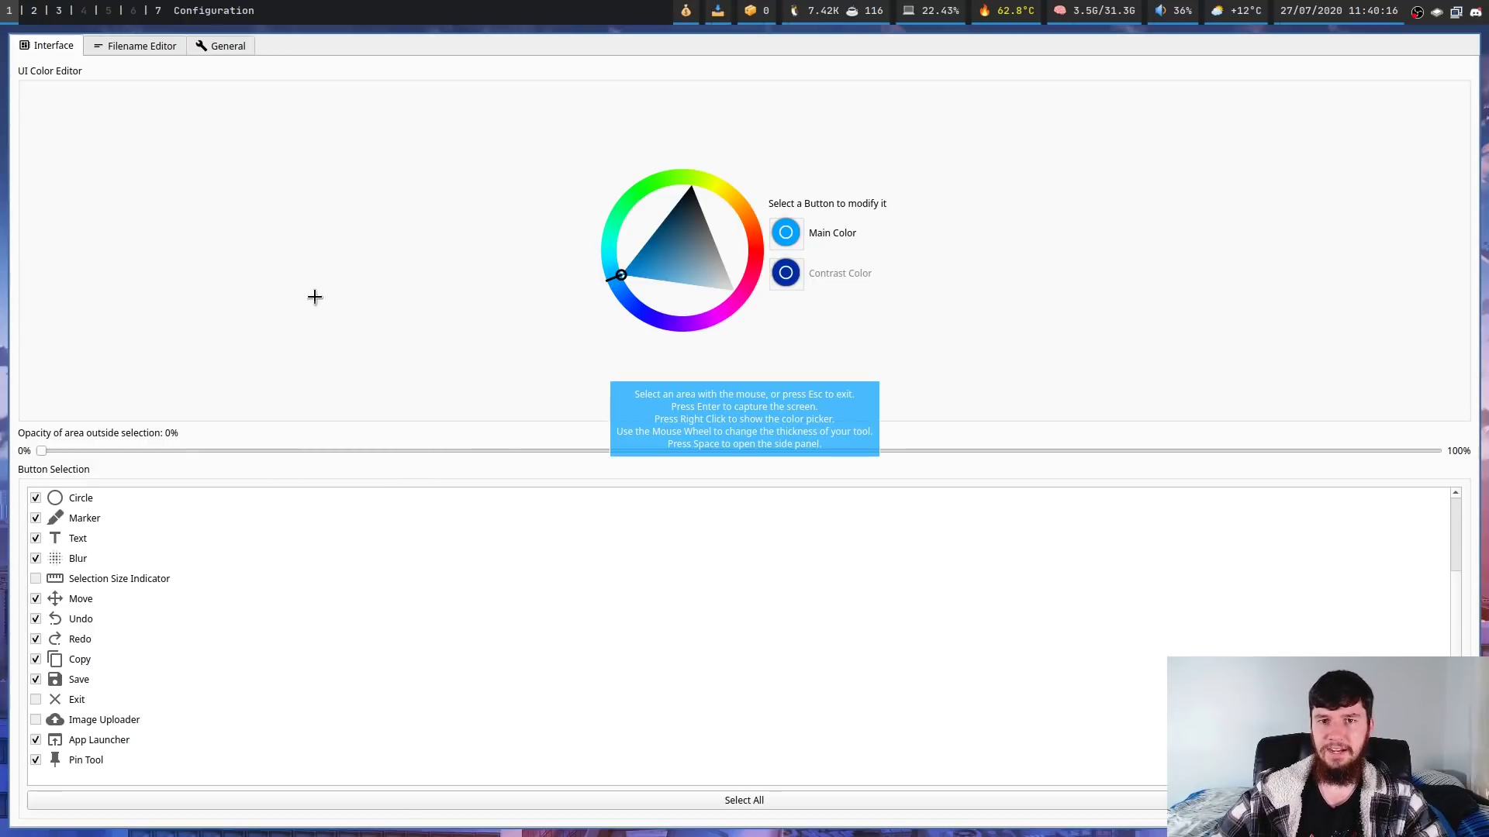
pyautogui.press('Escape')
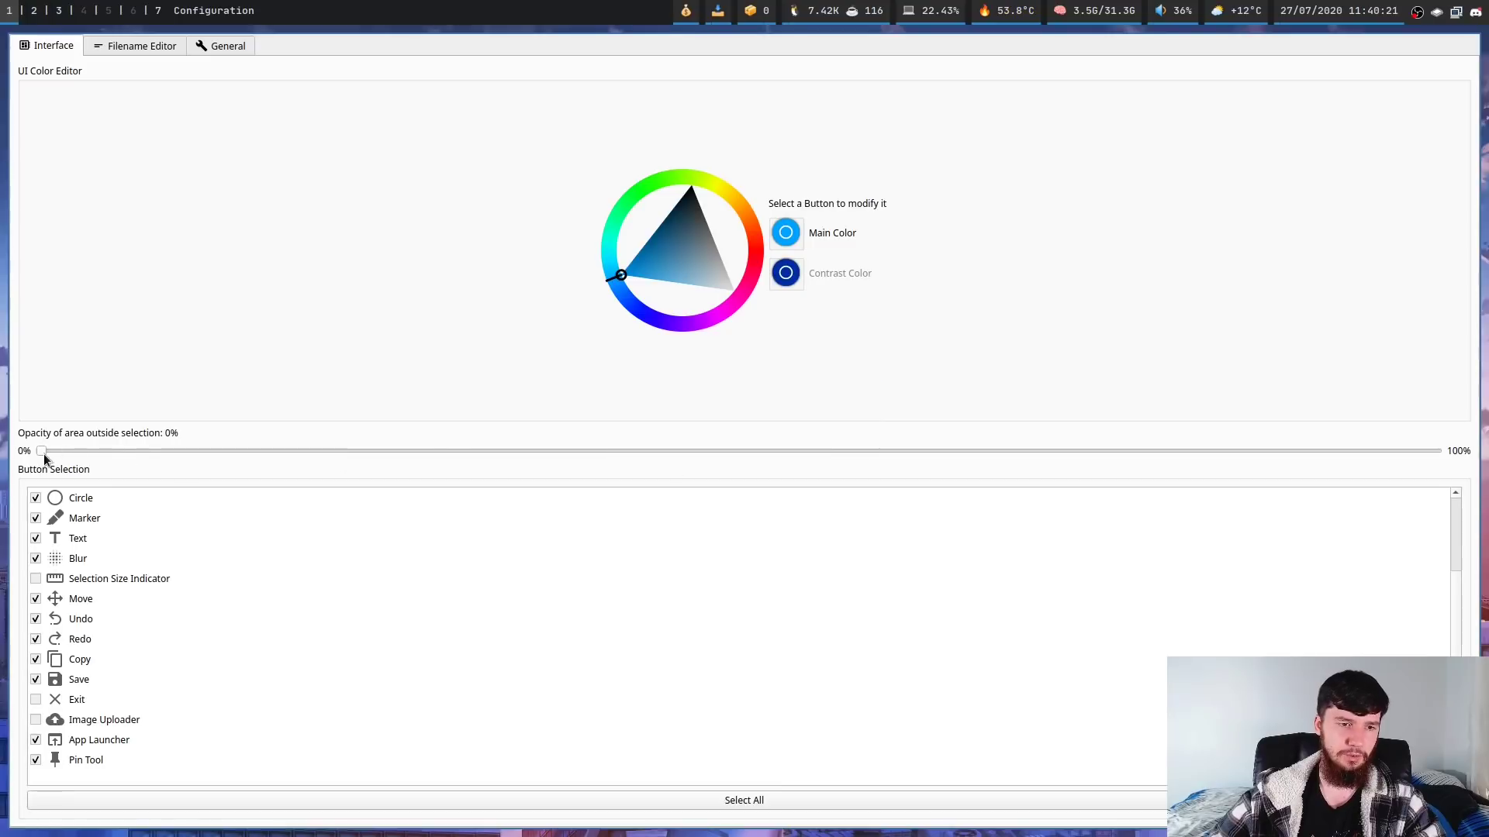
# Step: Raise the opacity of the area outside the selection to 100% and mark a capture area in the overlay to check it
pyautogui.moveTo(42, 453); pyautogui.dragTo(1440, 451)
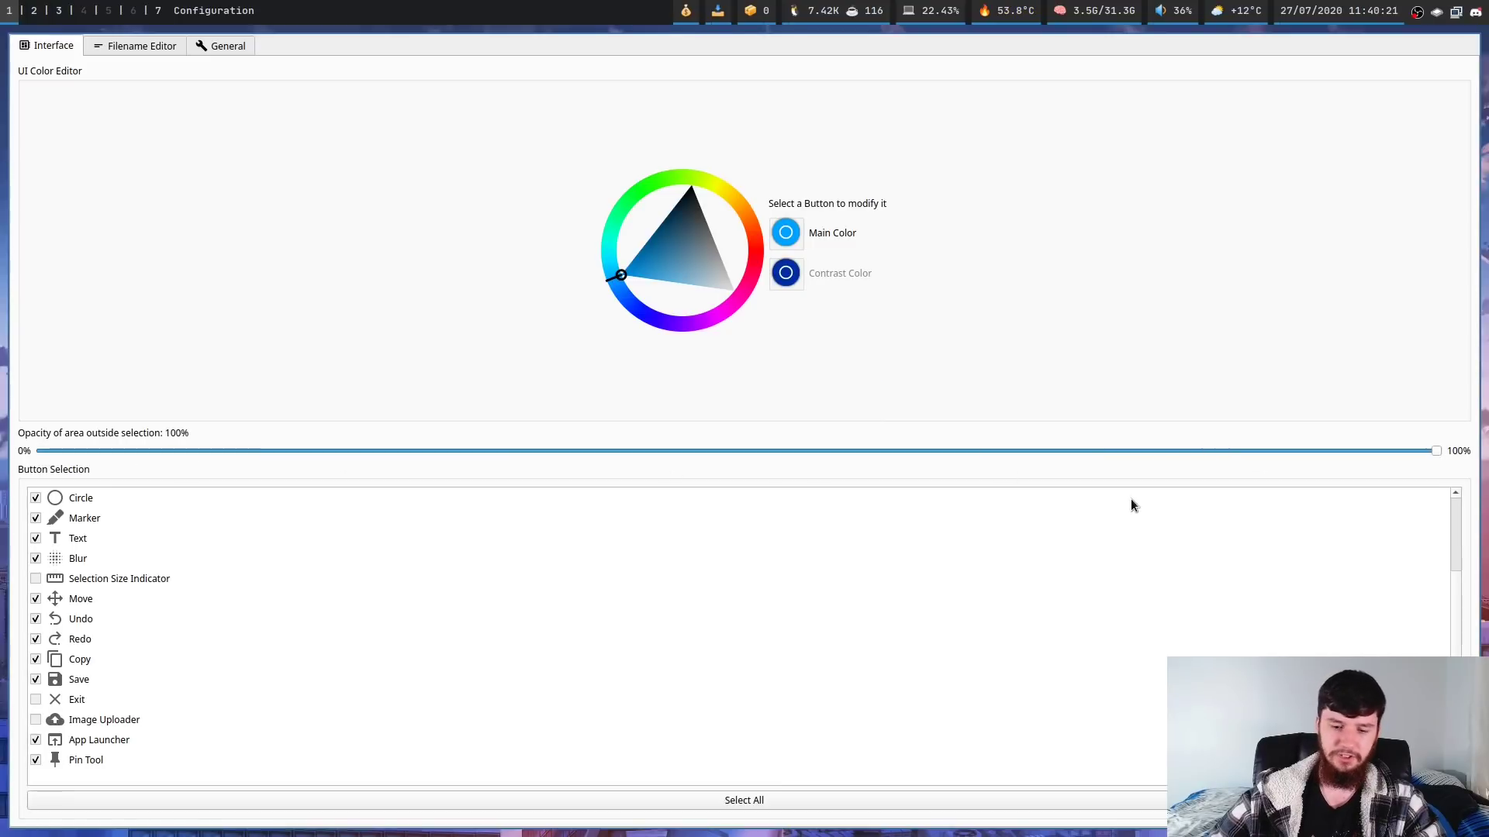
pyautogui.press('Print')
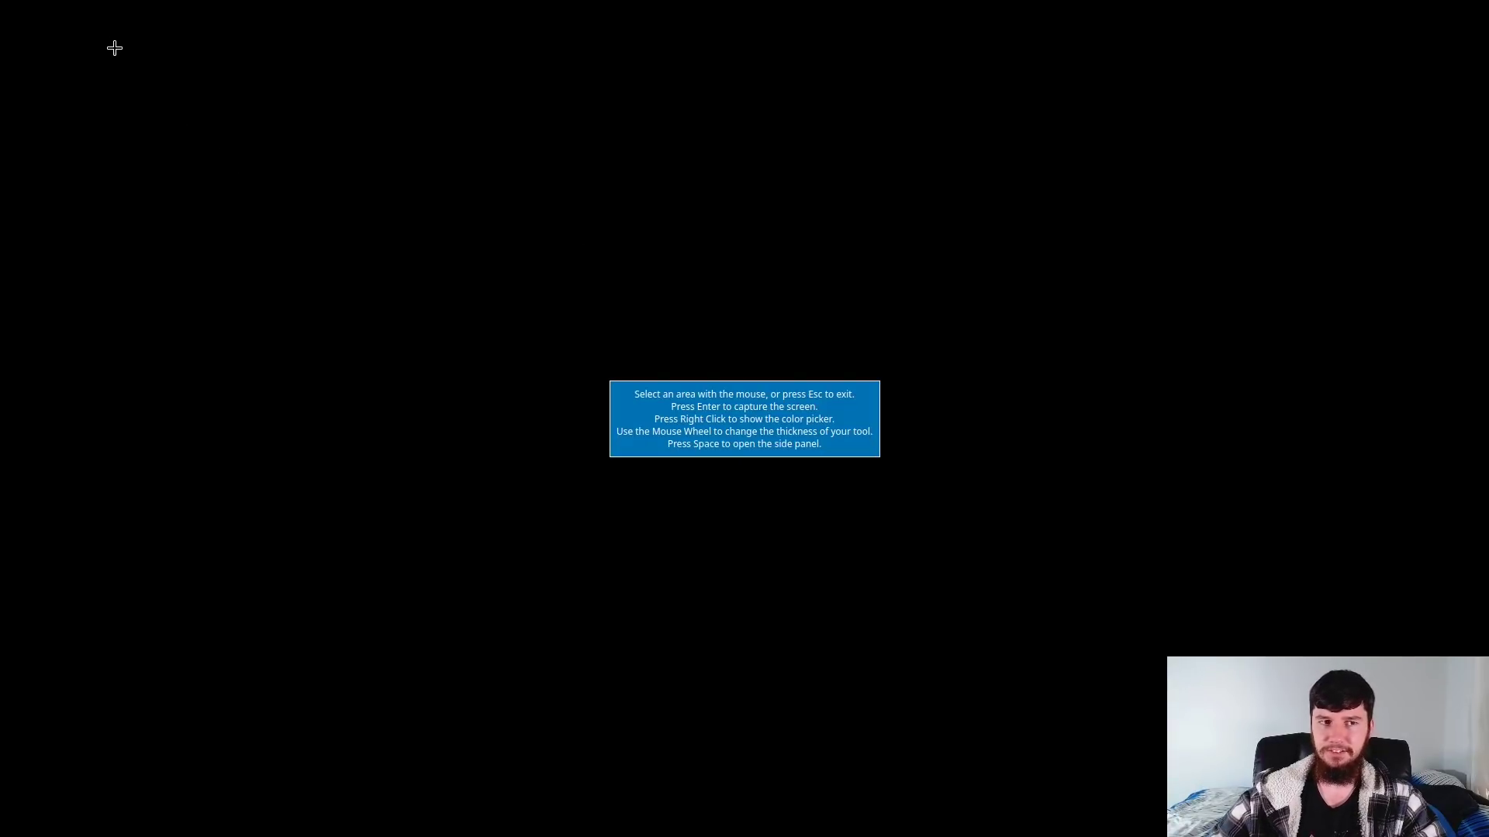
pyautogui.moveTo(92, 50); pyautogui.dragTo(540, 538)
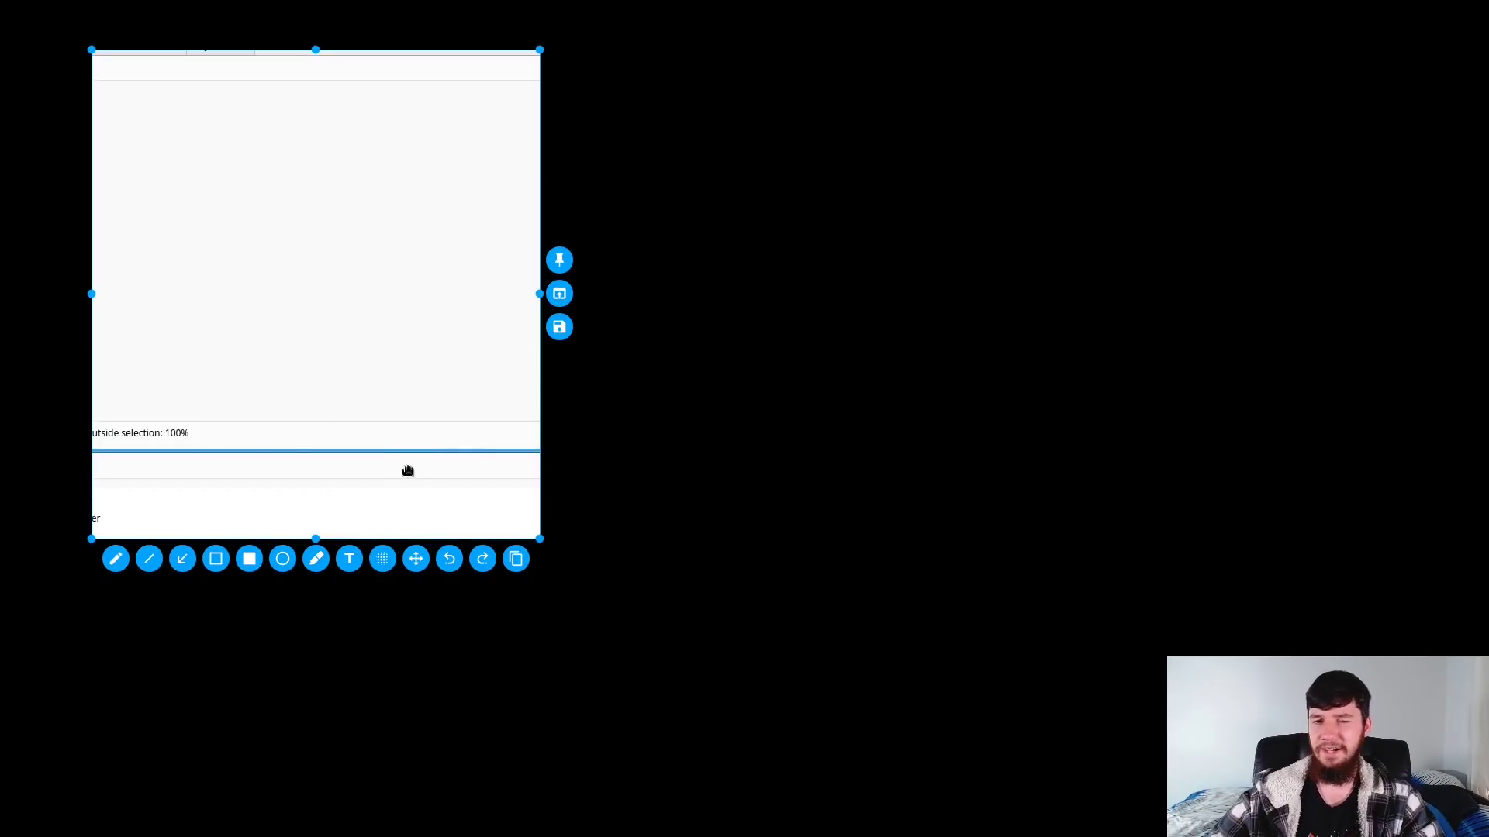
# Step: Exit the overlay, set the opacity of the area outside the selection to 70%, and check it with a marked capture area
pyautogui.press('Escape')
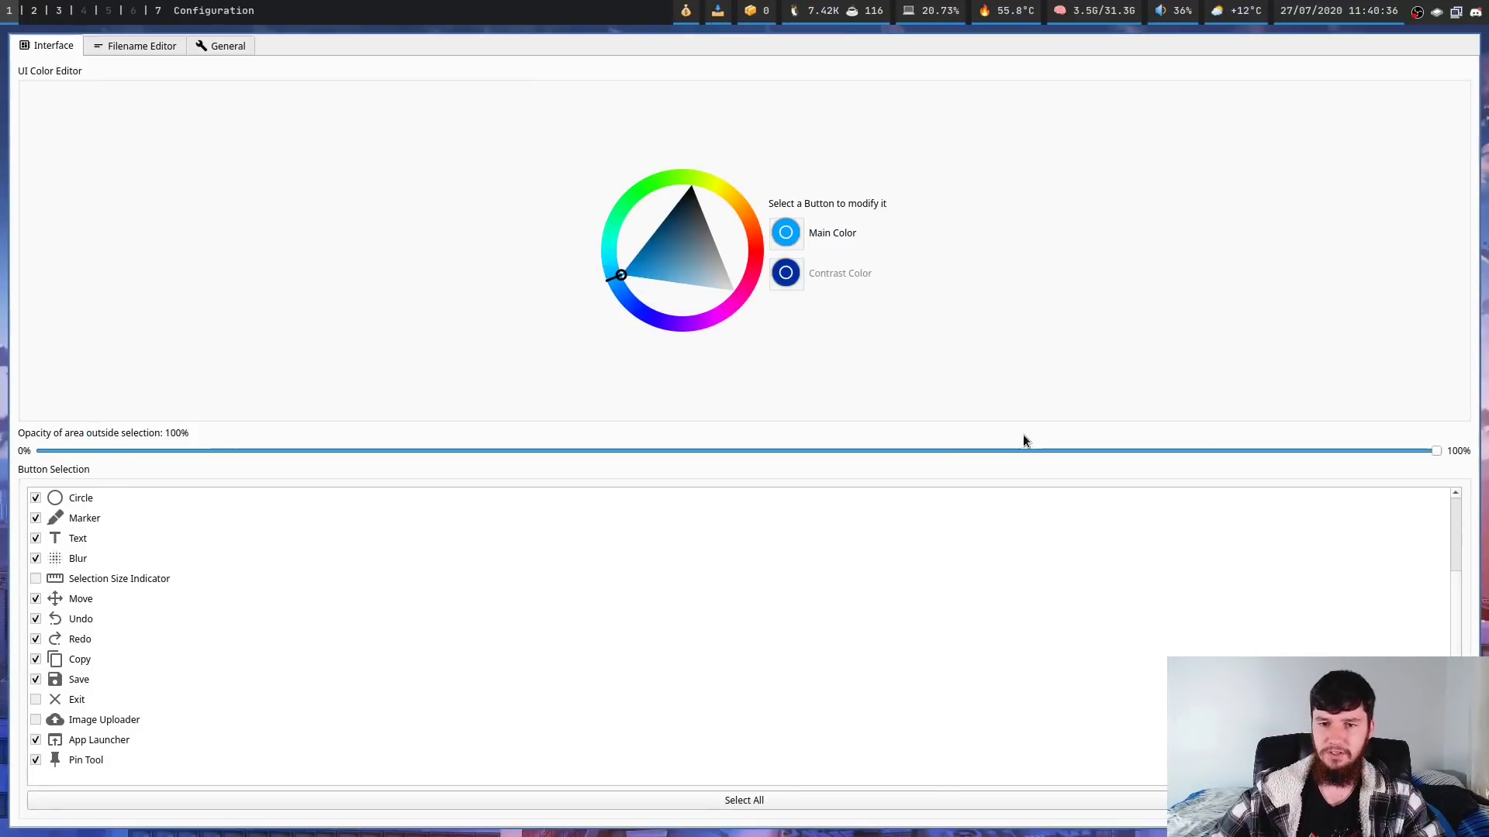
pyautogui.moveTo(1431, 452); pyautogui.dragTo(1017, 464)
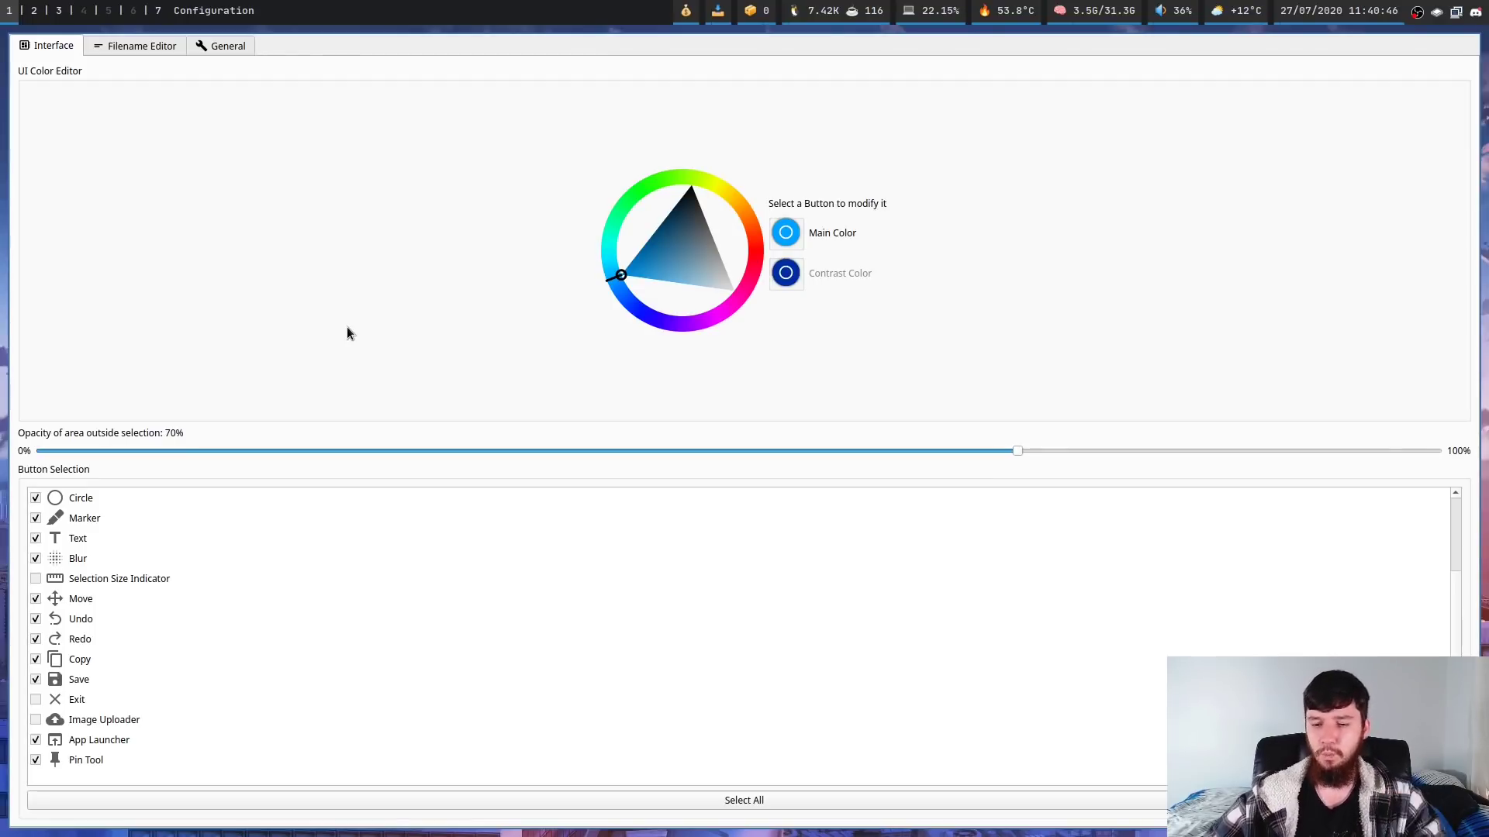
pyautogui.press('Print')
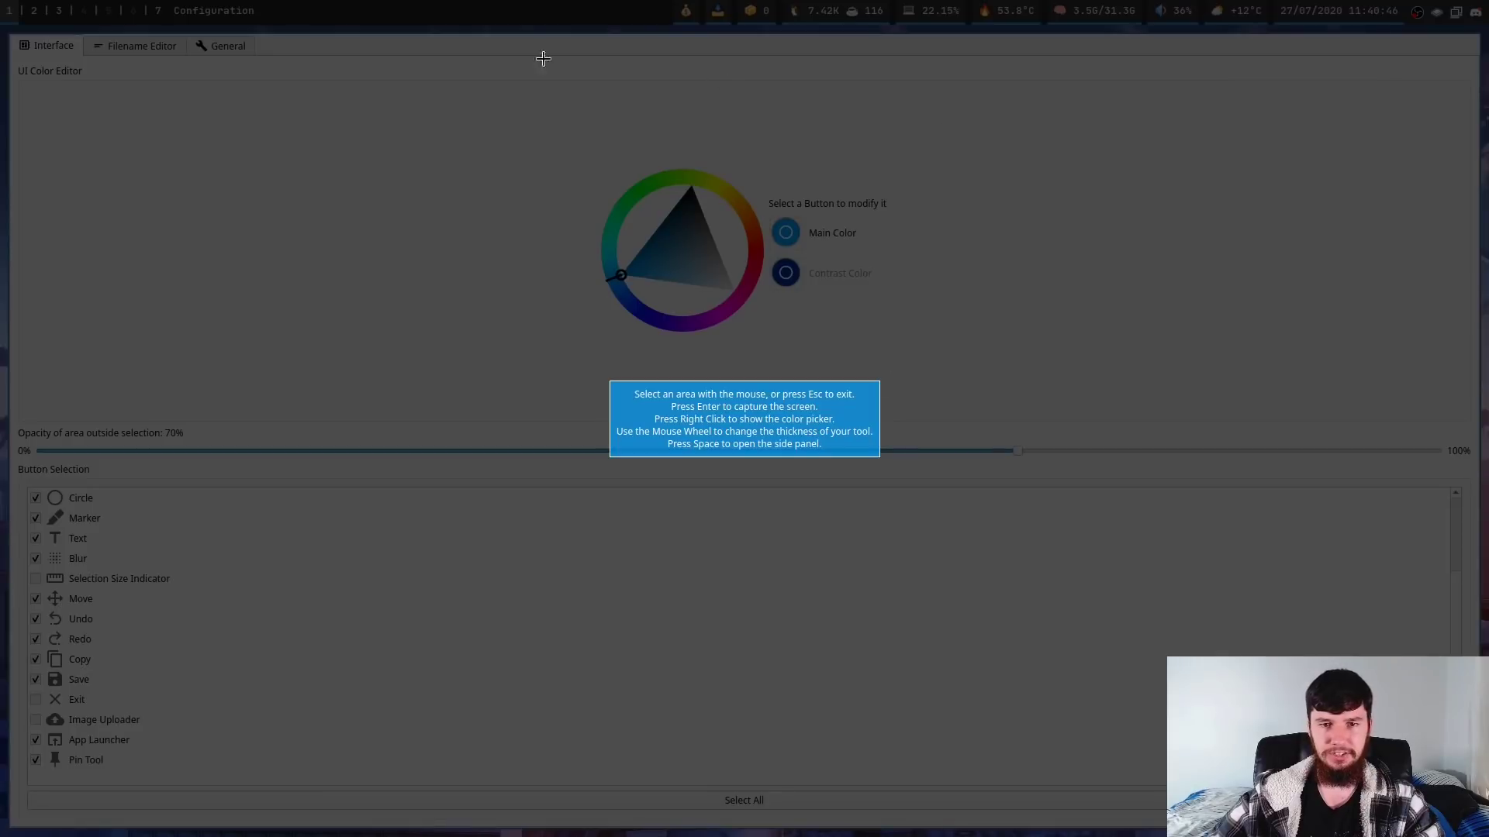
pyautogui.moveTo(498, 266); pyautogui.dragTo(790, 597)
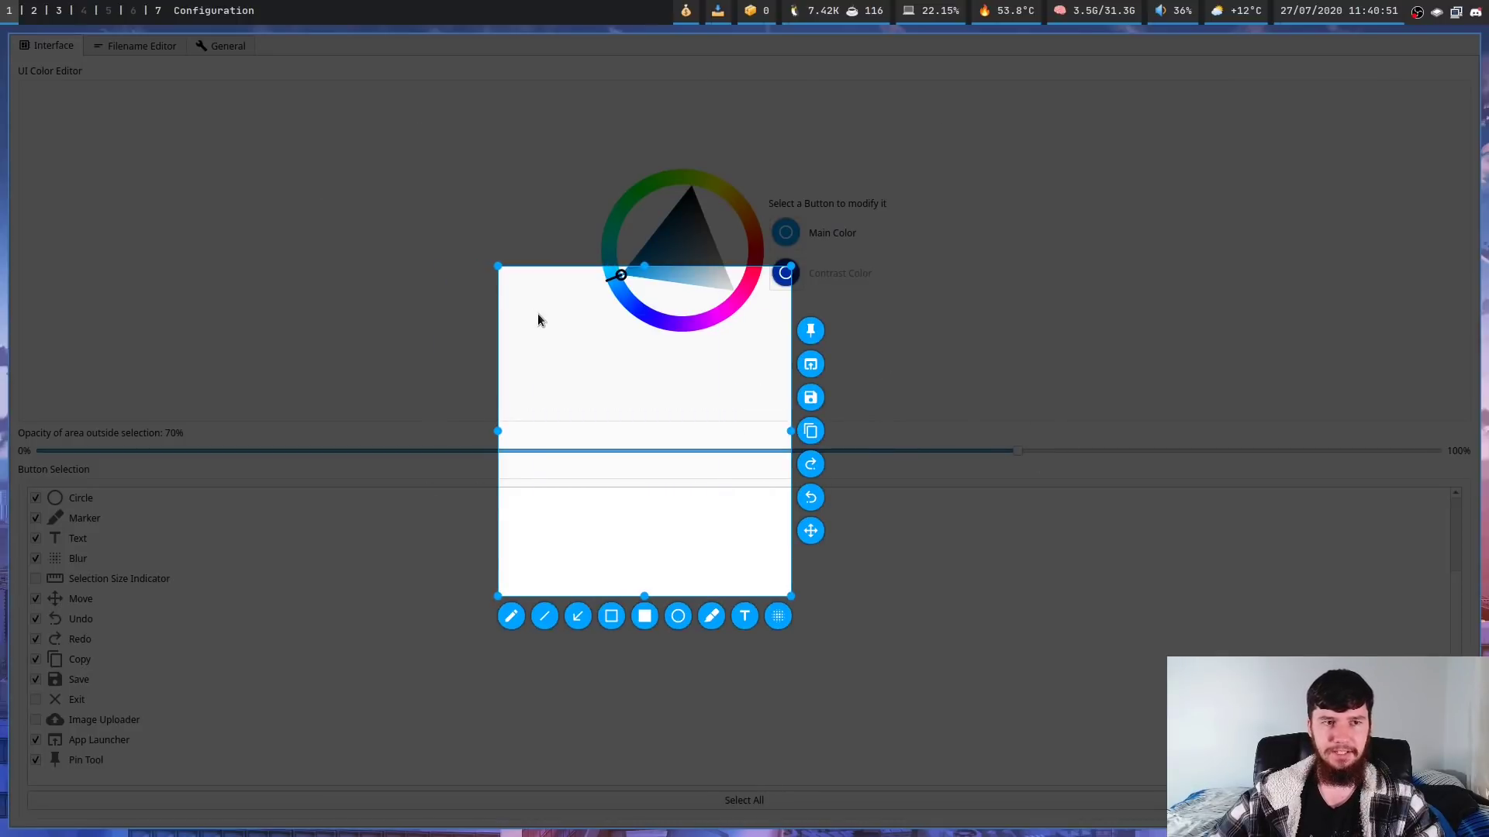
pyautogui.press('Escape')
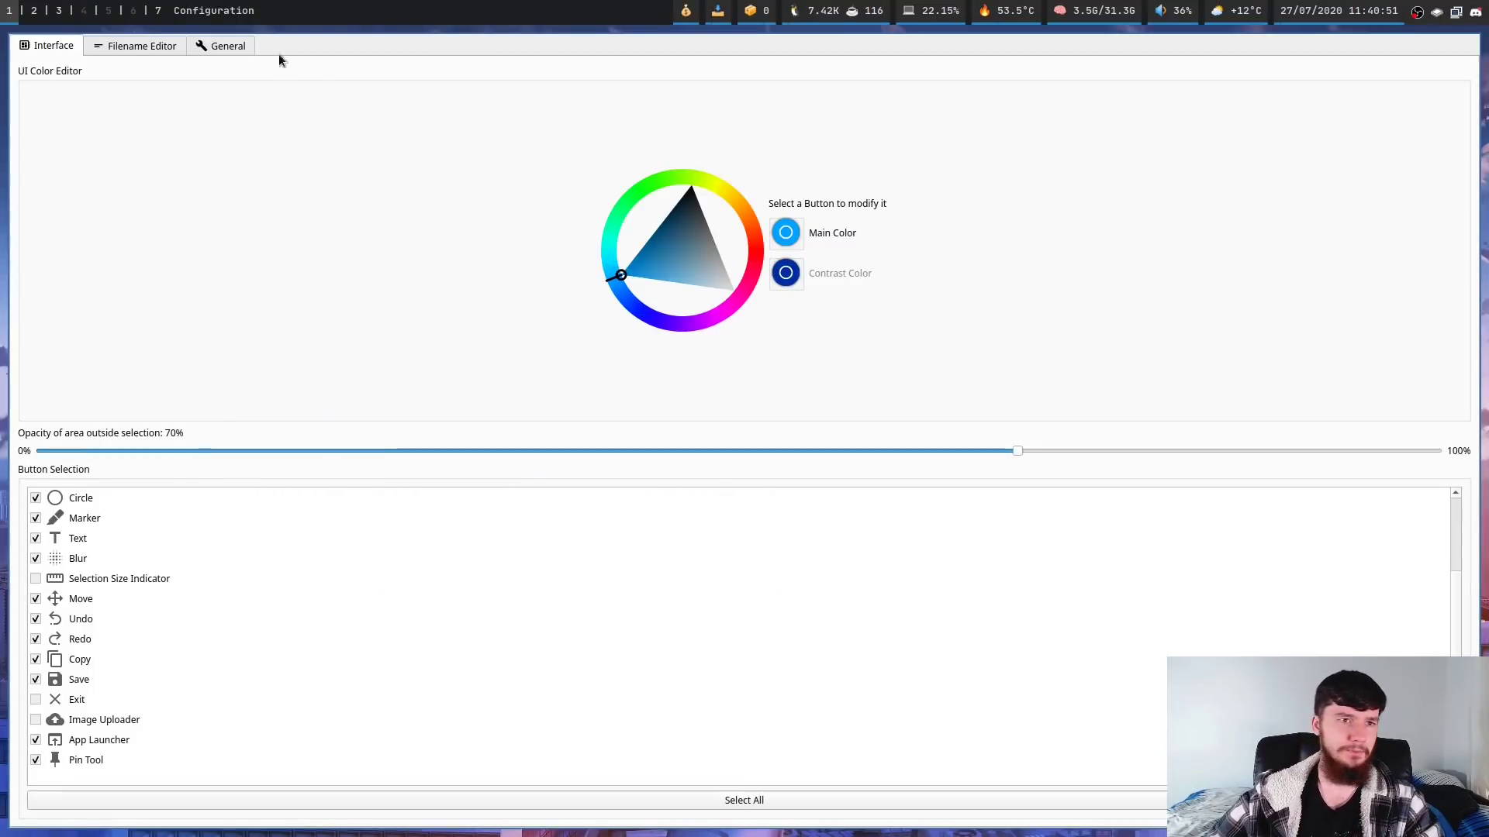
# Step: Try the capture filename pattern %Y%M%D%y, built from the four-digit year, minute, %m/%d/%y full date and two-digit year, and clear it
pyautogui.click(128, 45)
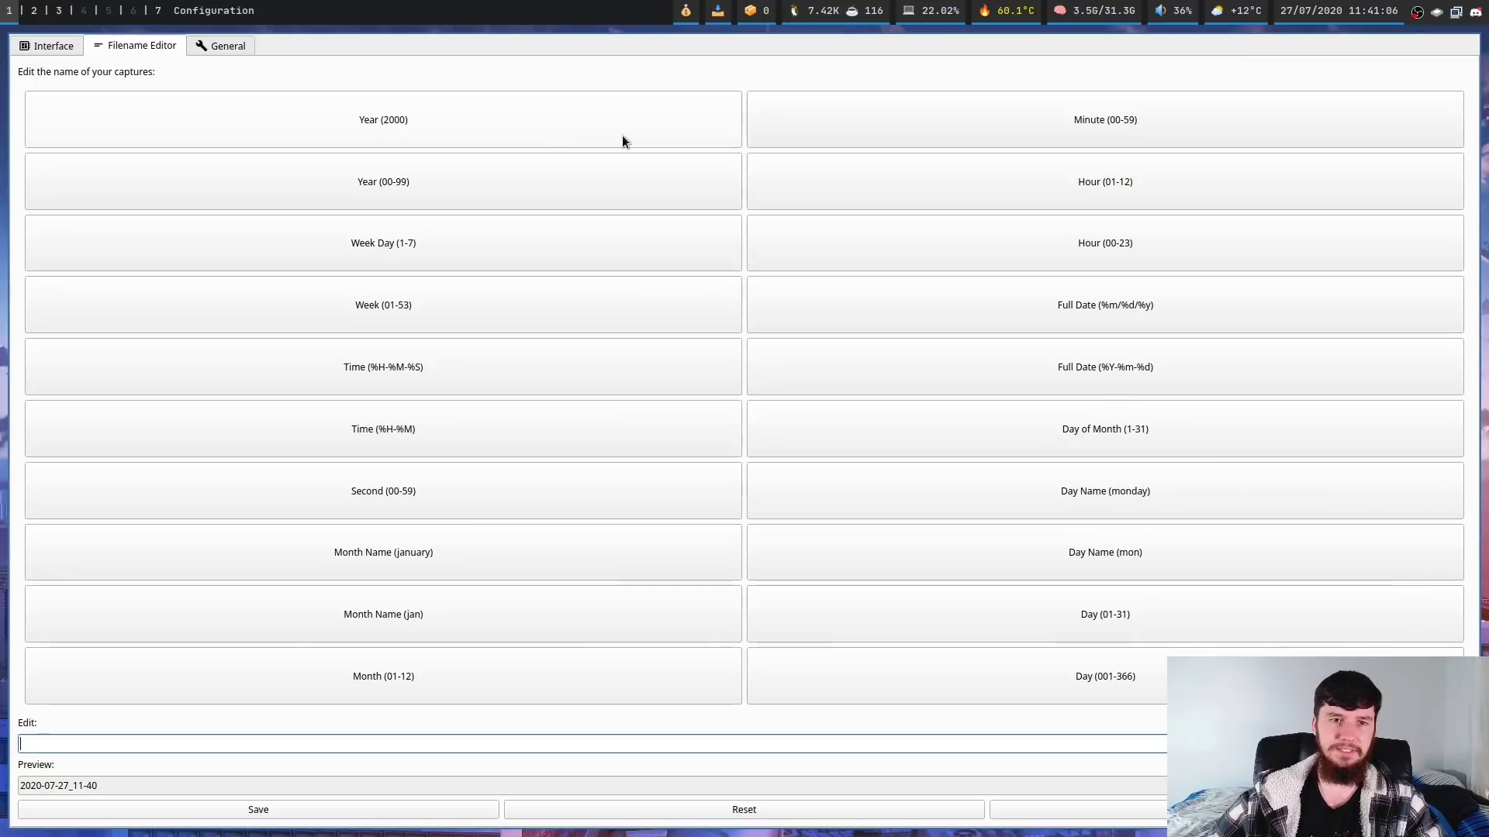
pyautogui.click(394, 118)
pyautogui.click(1008, 134)
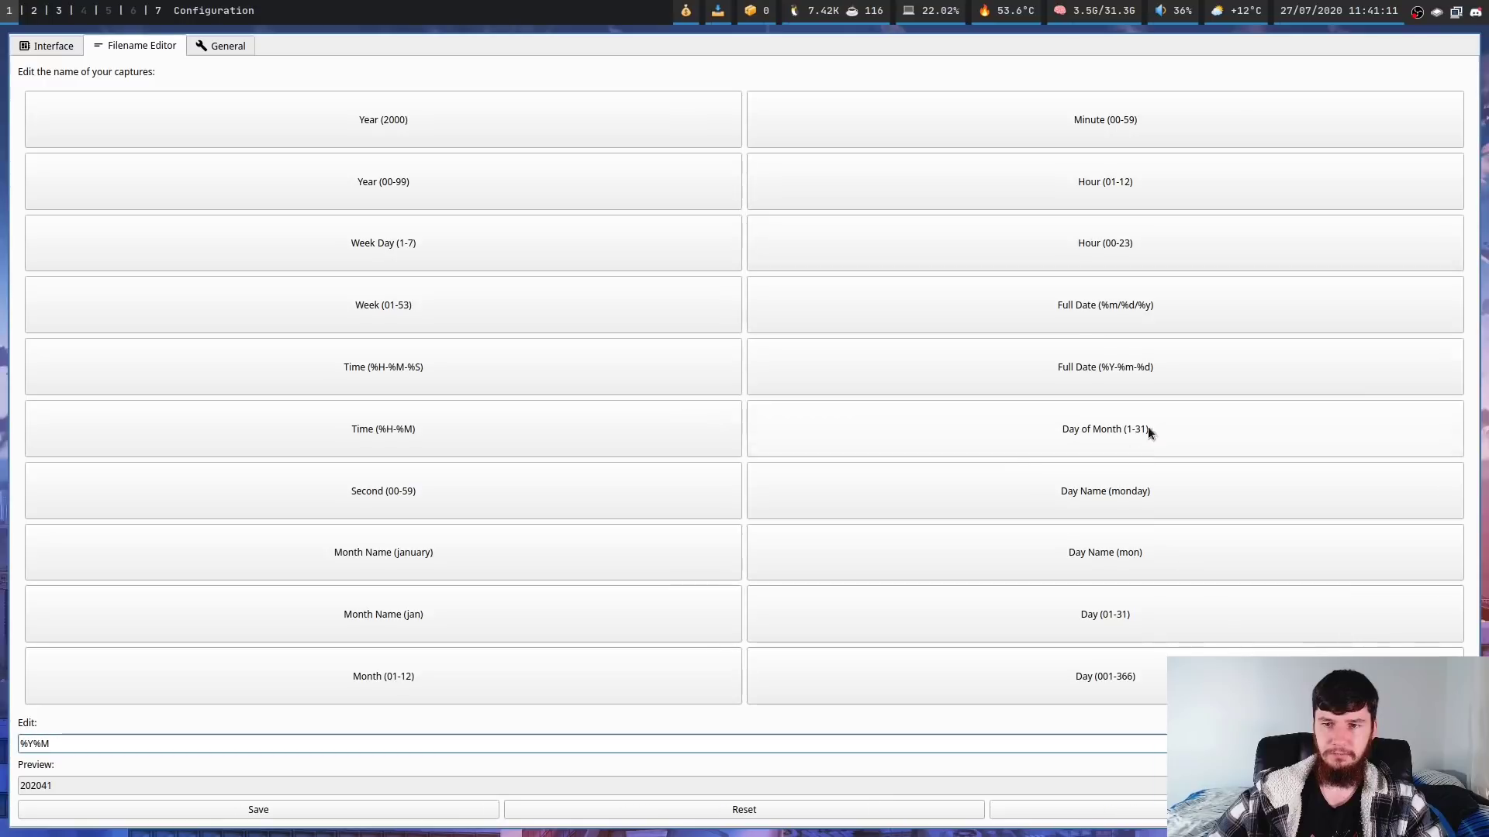
pyautogui.click(1087, 313)
pyautogui.click(514, 172)
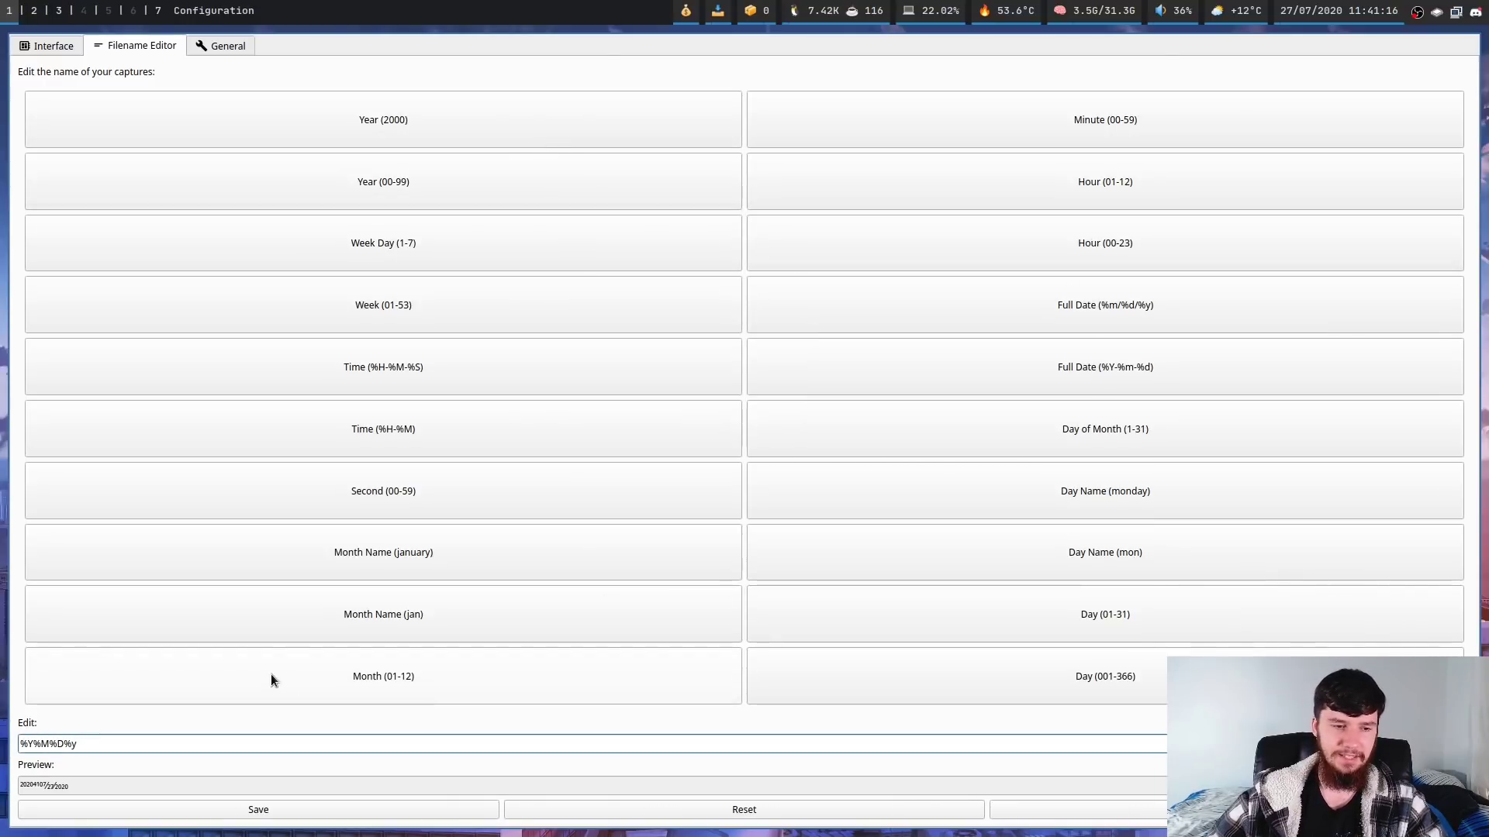
pyautogui.click(100, 743)
pyautogui.hotkey('ctrl', 'a')
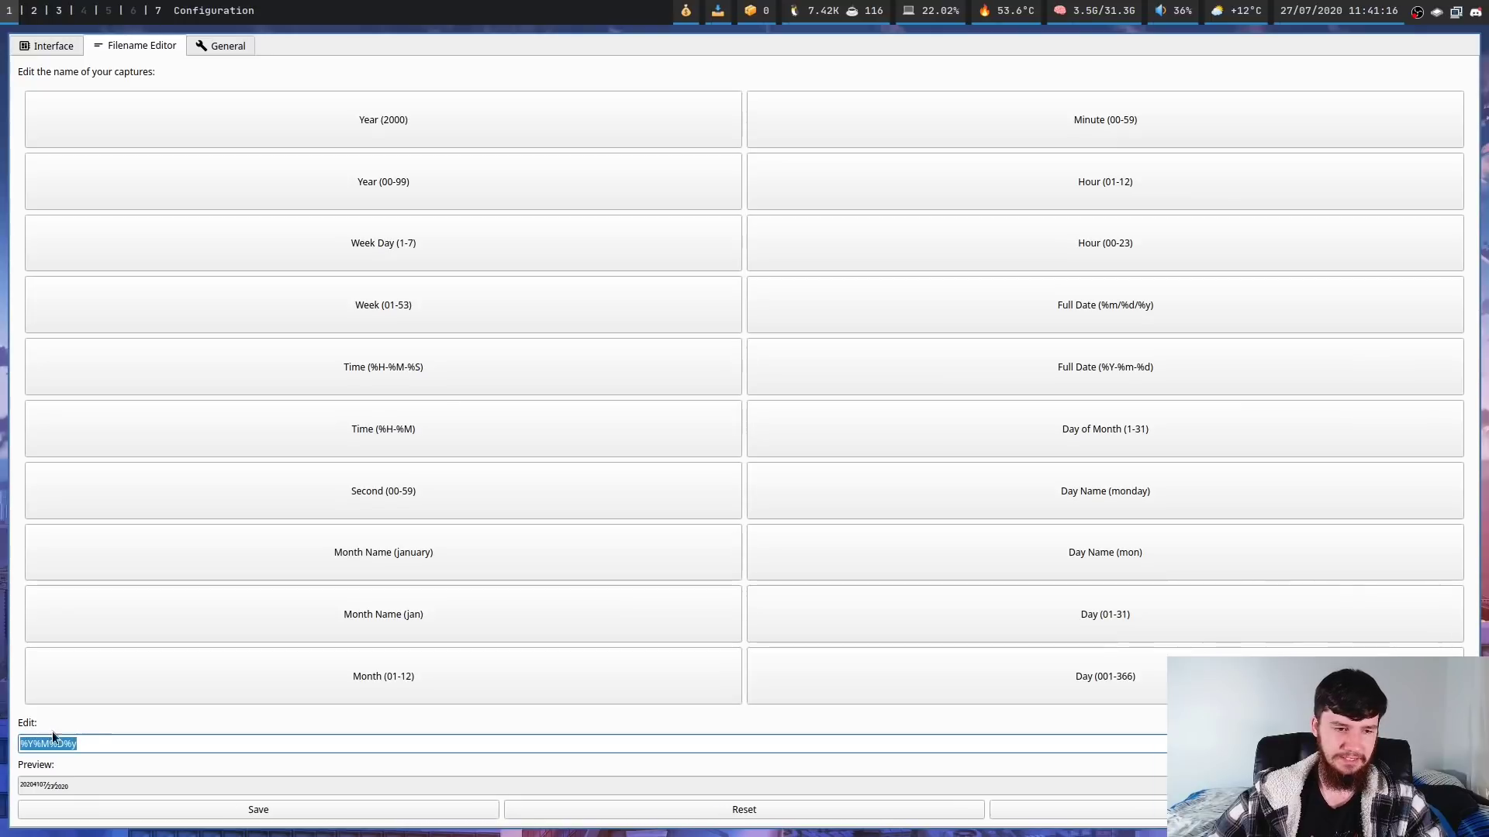
pyautogui.click(98, 744)
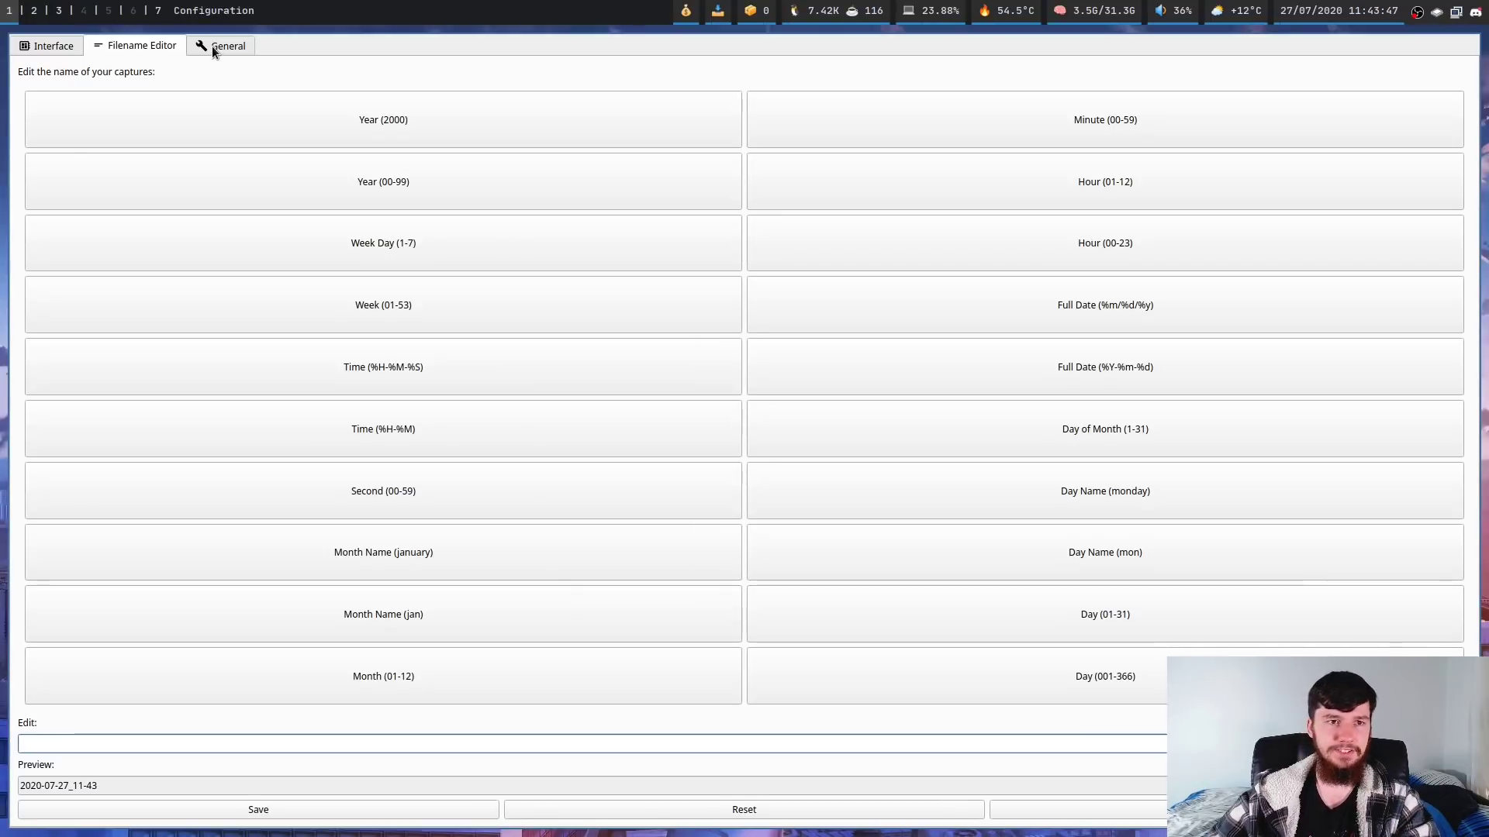
# Step: Turn off the help message in the general settings and check the capture overlay without it
pyautogui.click(211, 45)
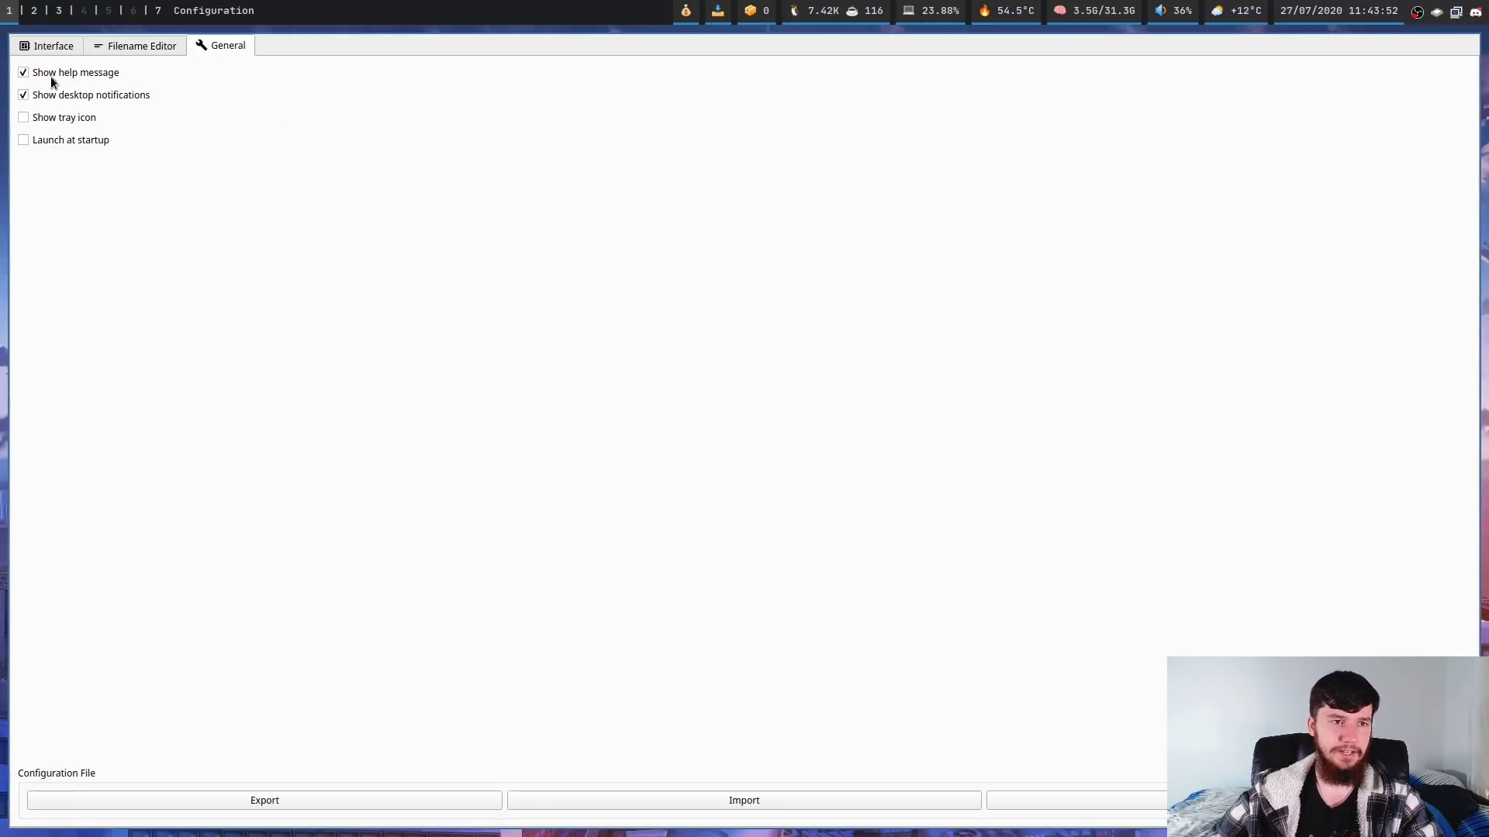
pyautogui.click(85, 74)
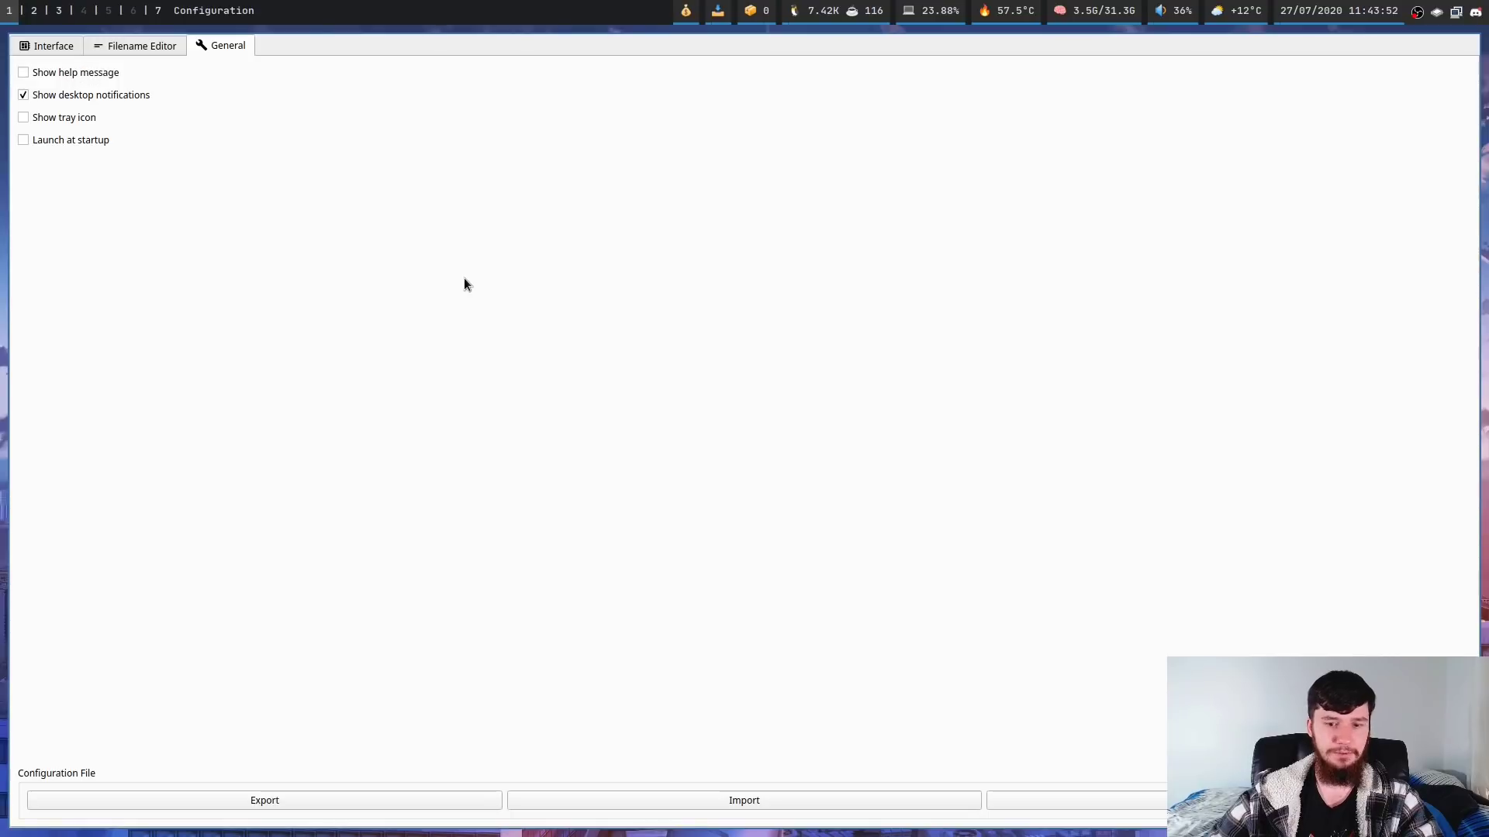
pyautogui.press('Print')
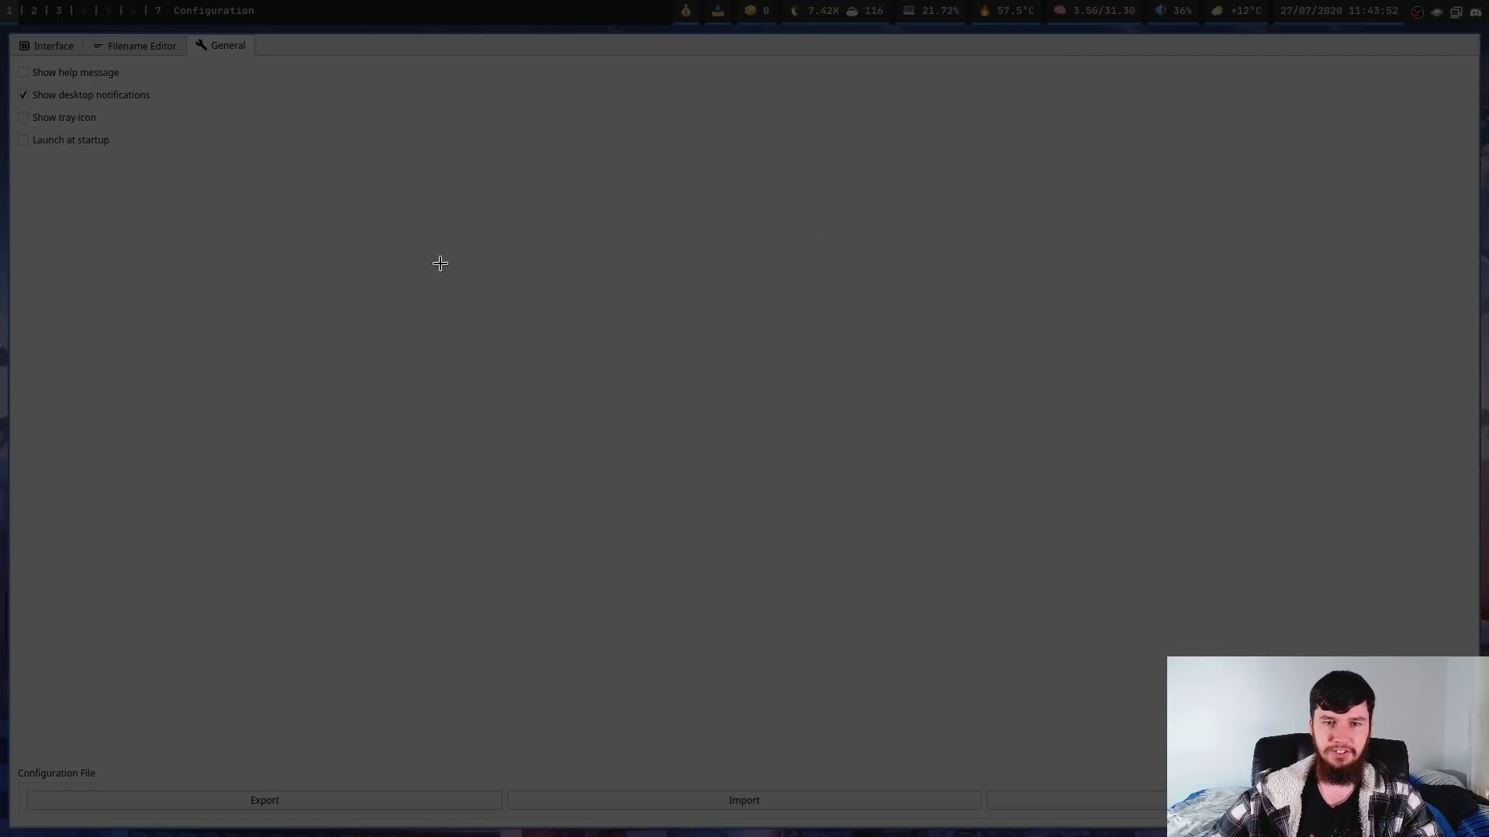
pyautogui.moveTo(506, 333); pyautogui.dragTo(2, 60)
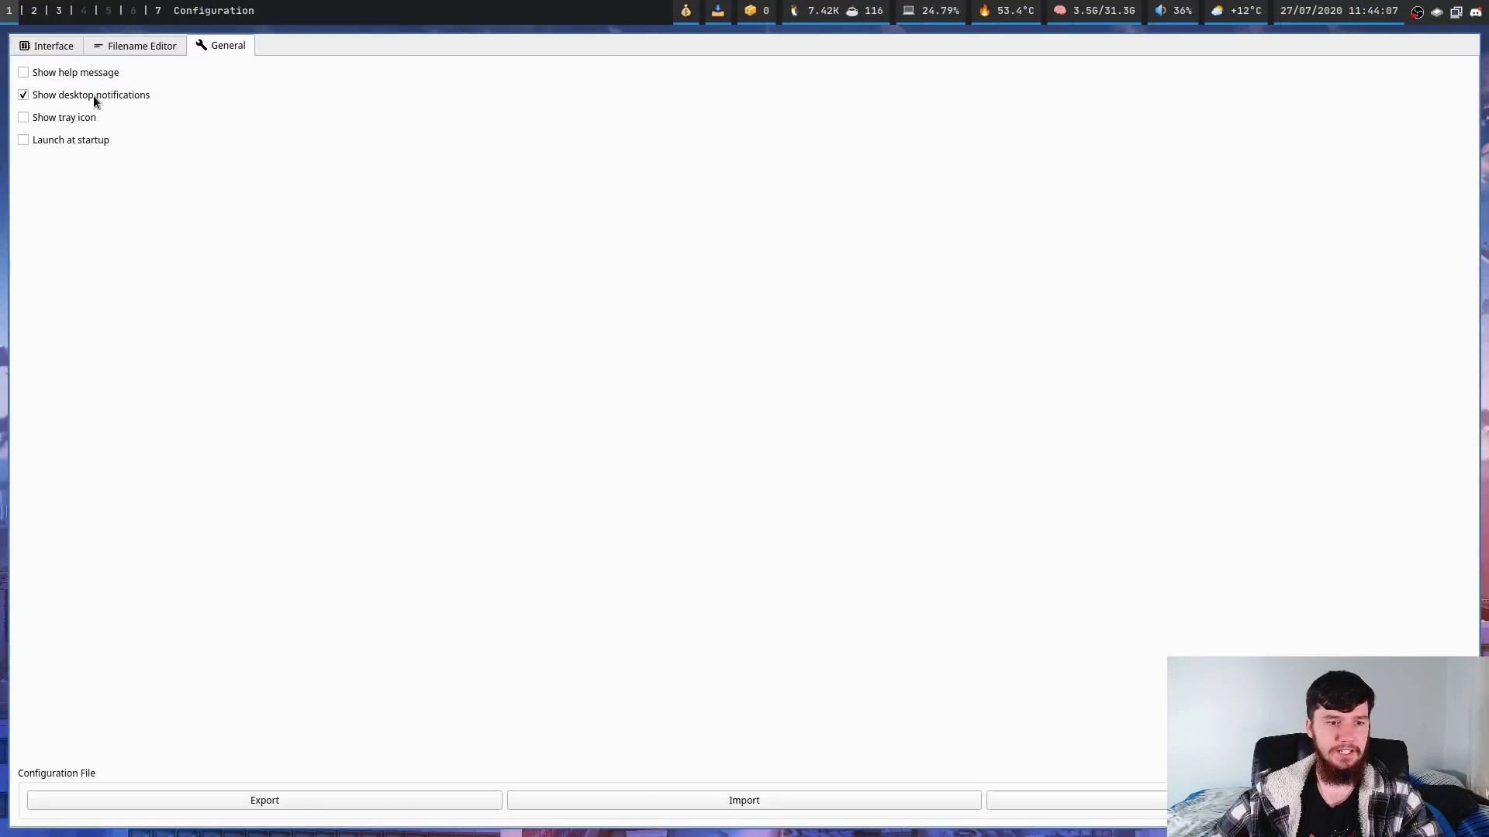
pyautogui.click(55, 119)
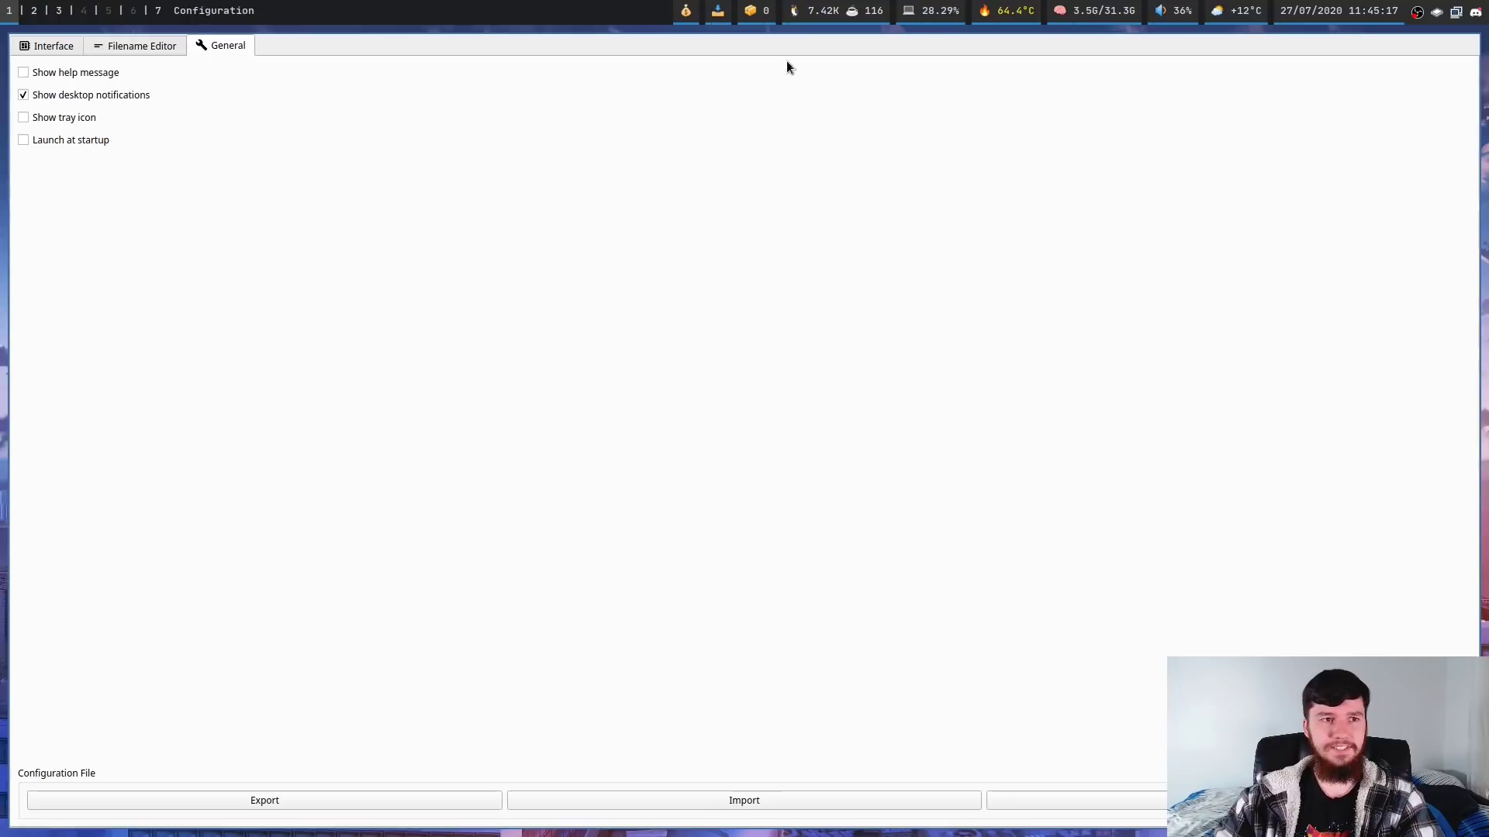
# Step: Return to the interface settings, then open a terminal beside them in the .config/Dharkael directory
pyautogui.click(54, 46)
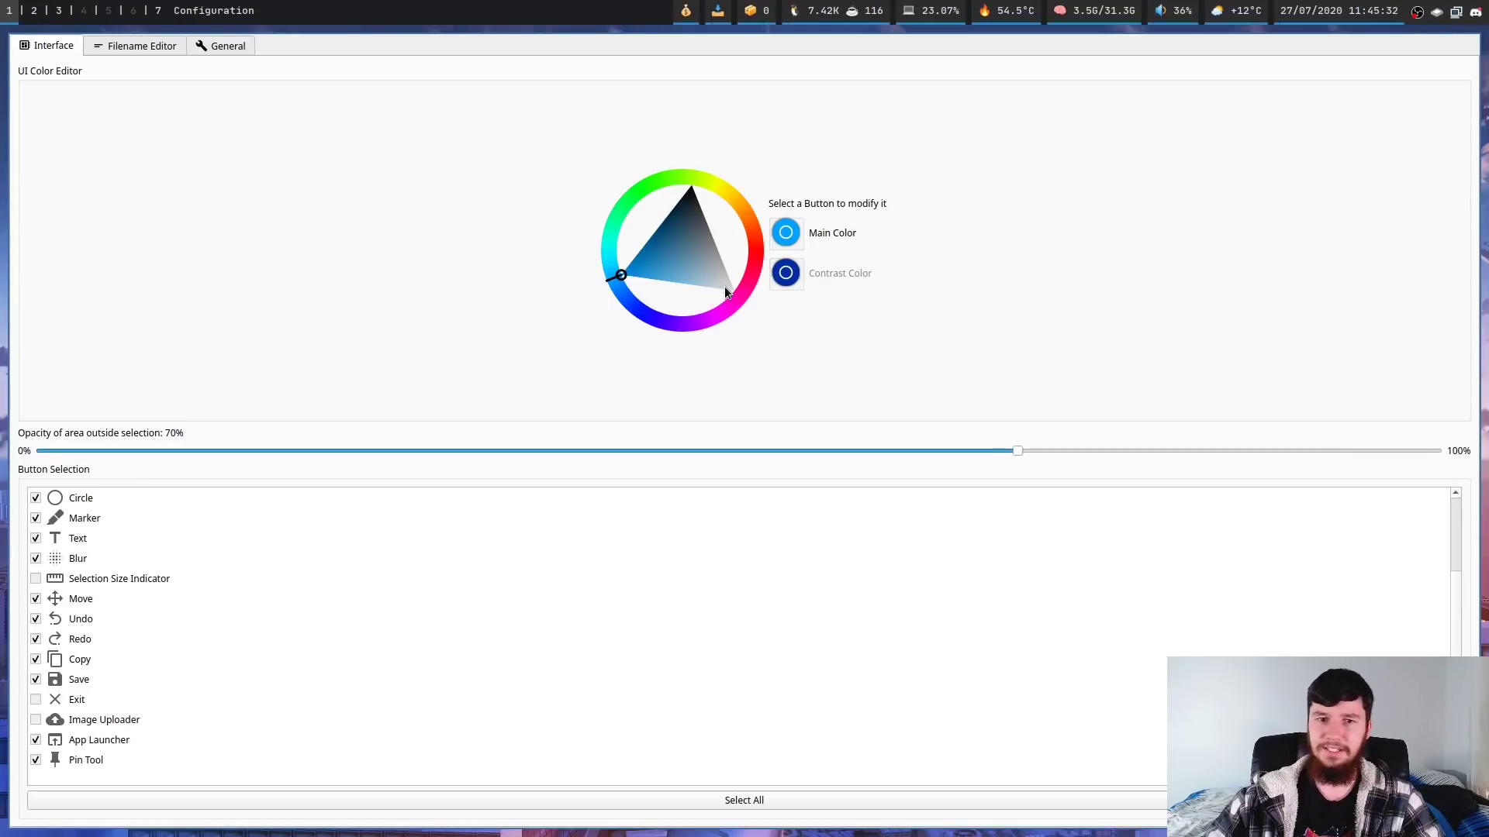
pyautogui.press('super+Return')
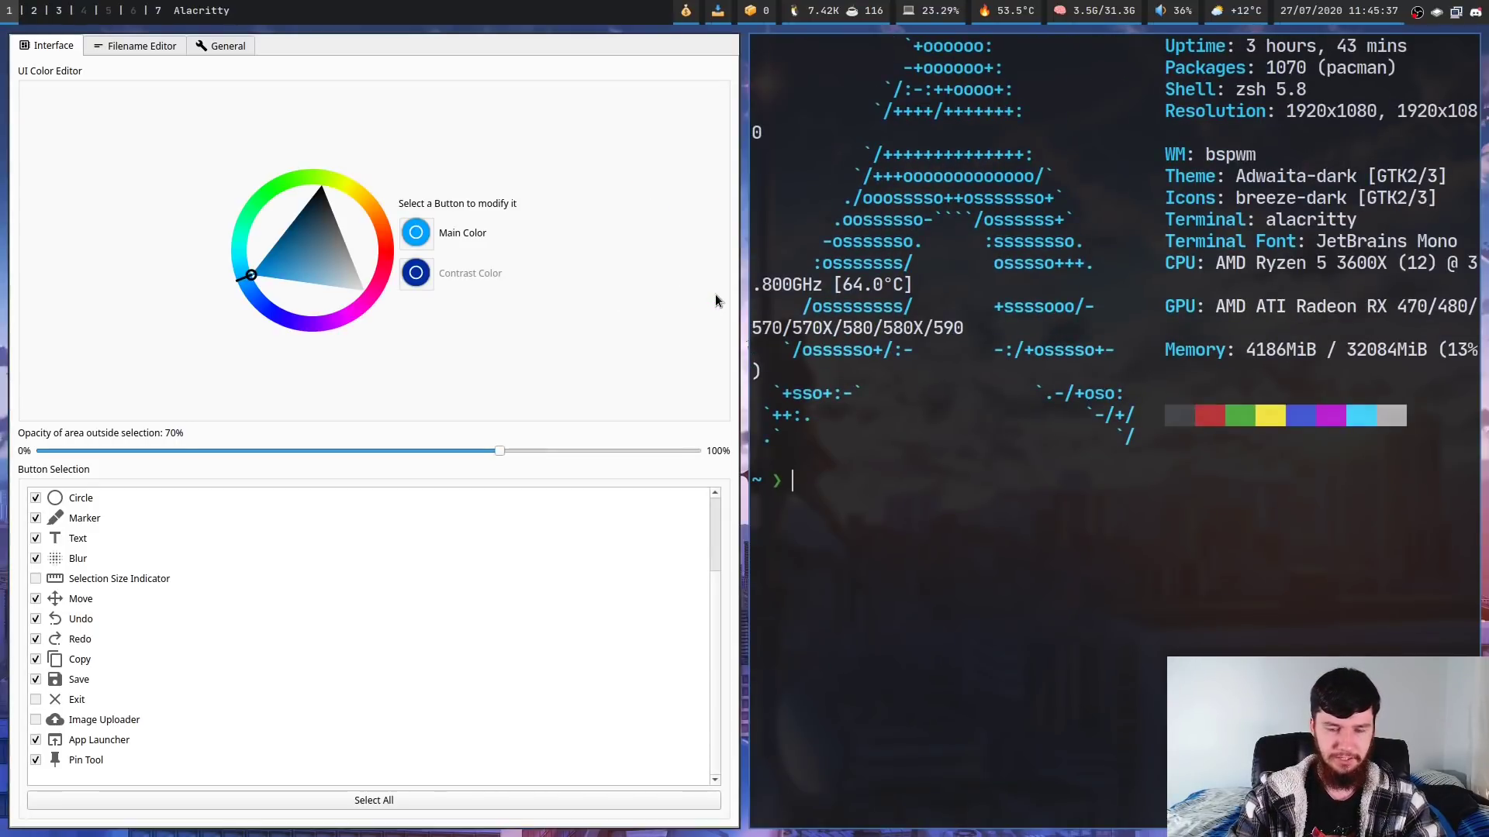
pyautogui.write('cd .con')
pyautogui.press('Tab')
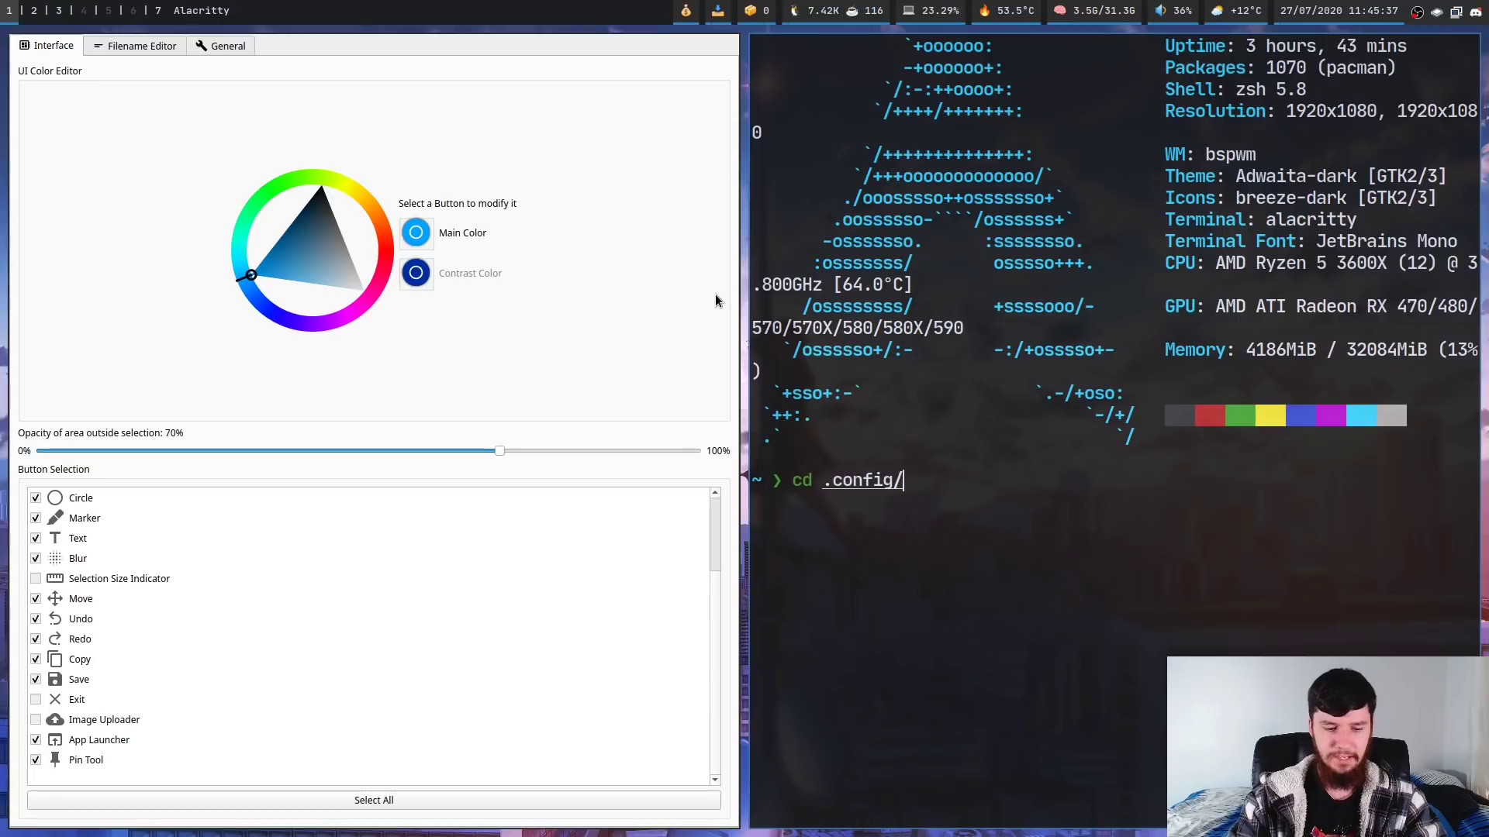
pyautogui.write('D')
pyautogui.press('Tab')
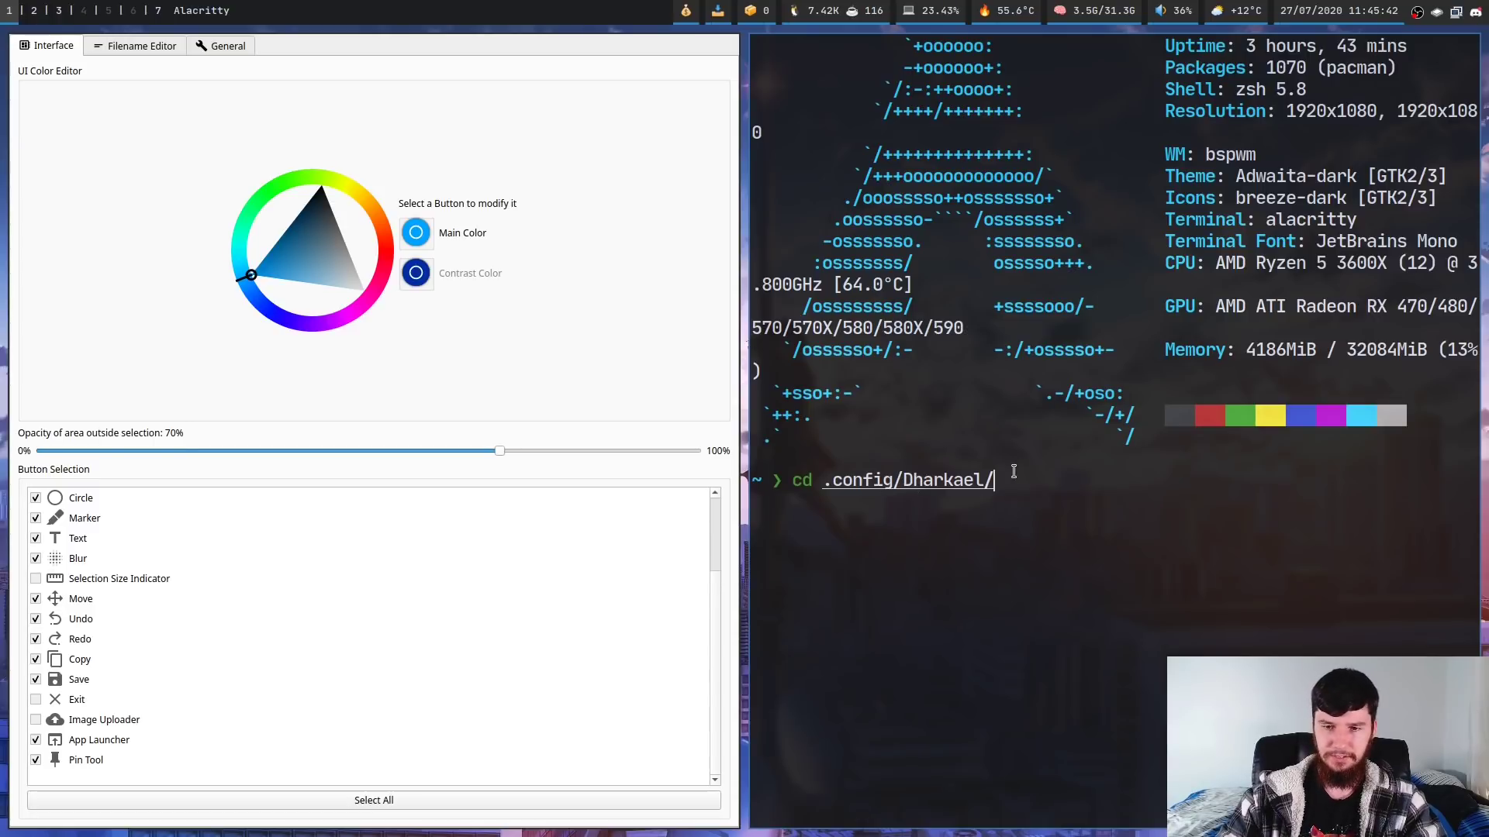
pyautogui.press('Return')
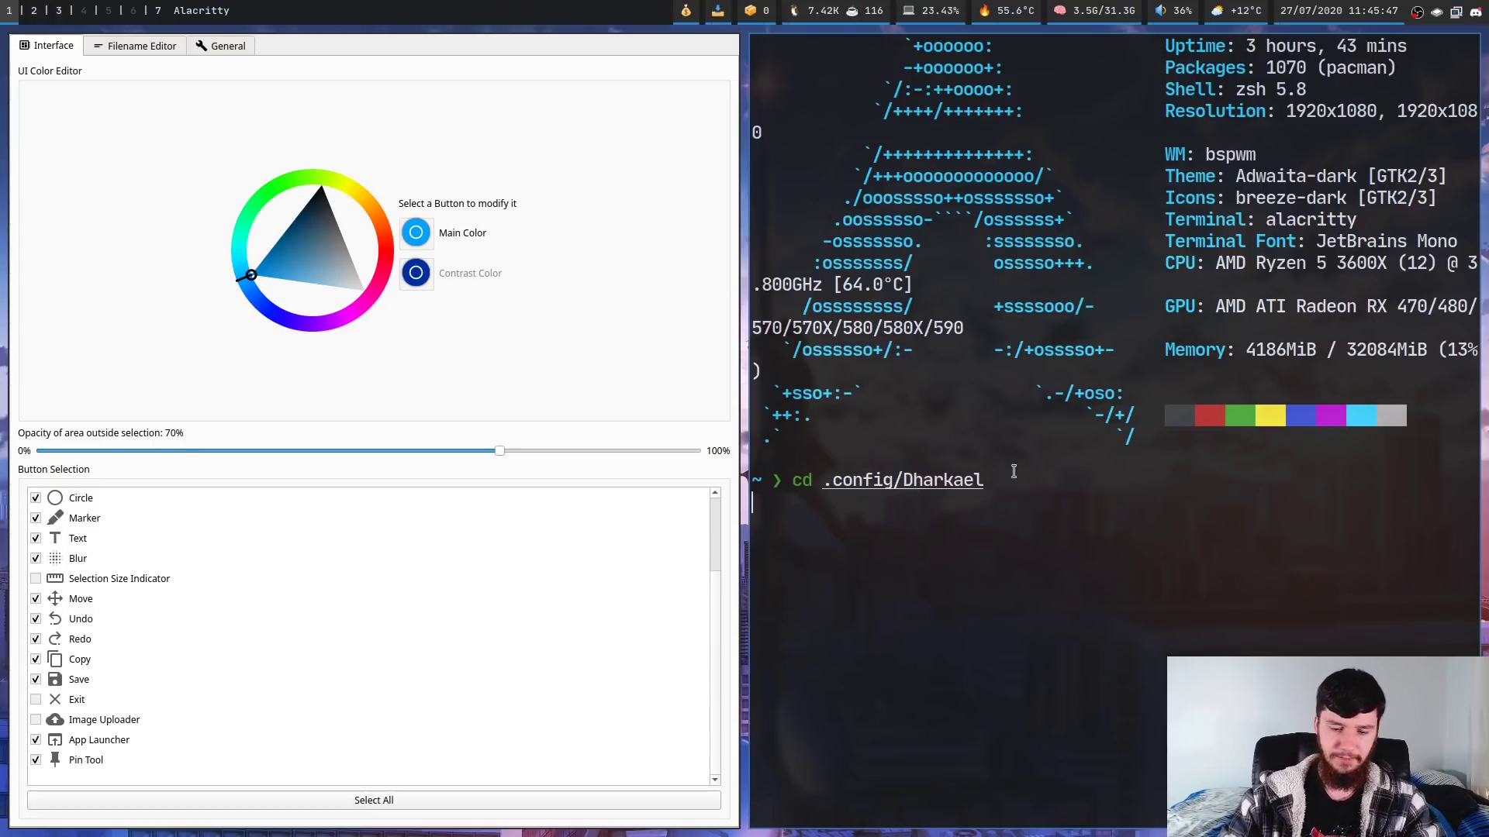
# Step: Browse the directory with lf and open flameshot.ini in the editor at full screen
pyautogui.write('lf')
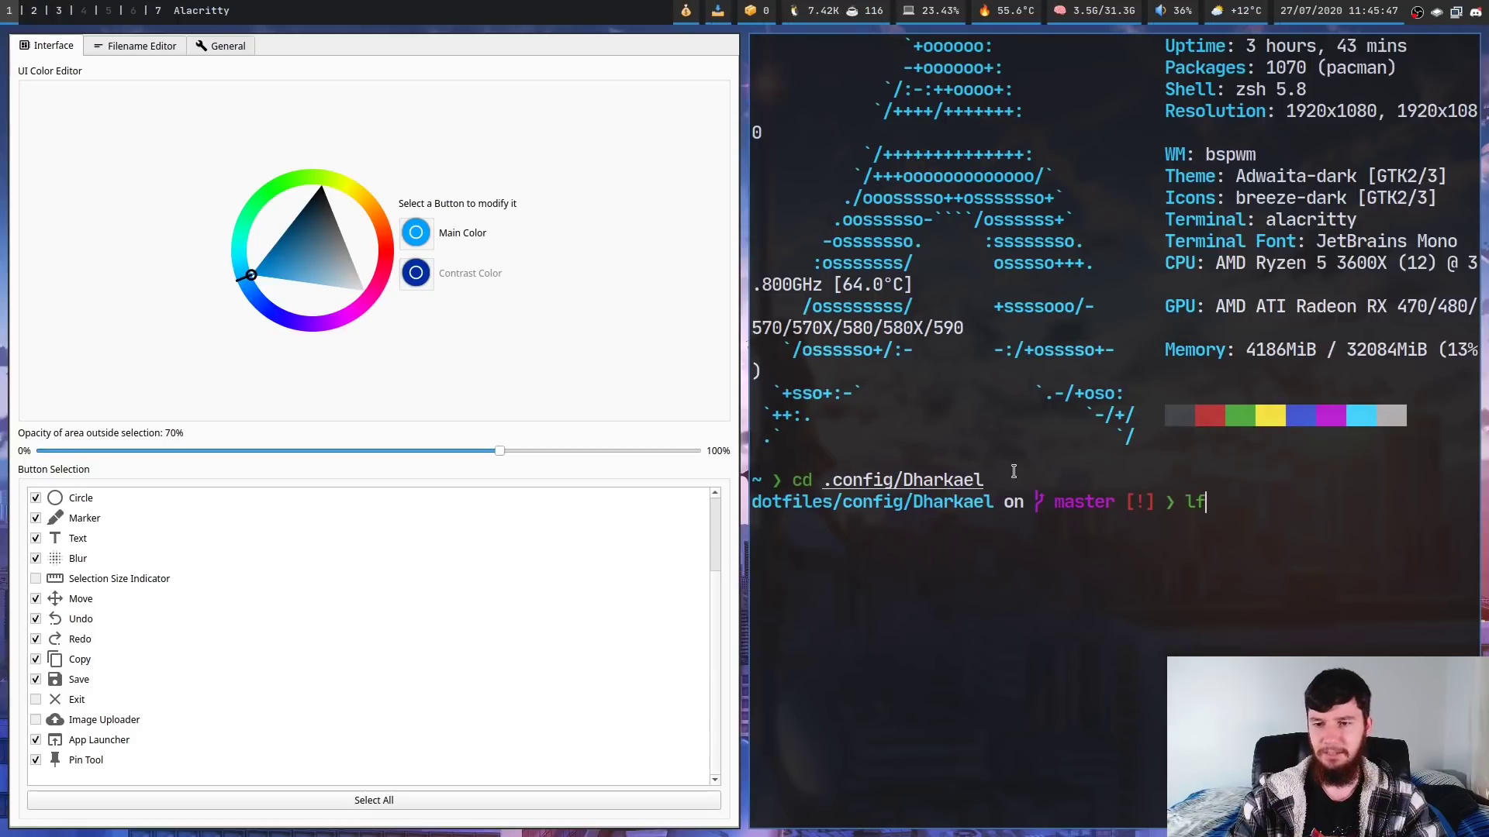
pyautogui.press('Return')
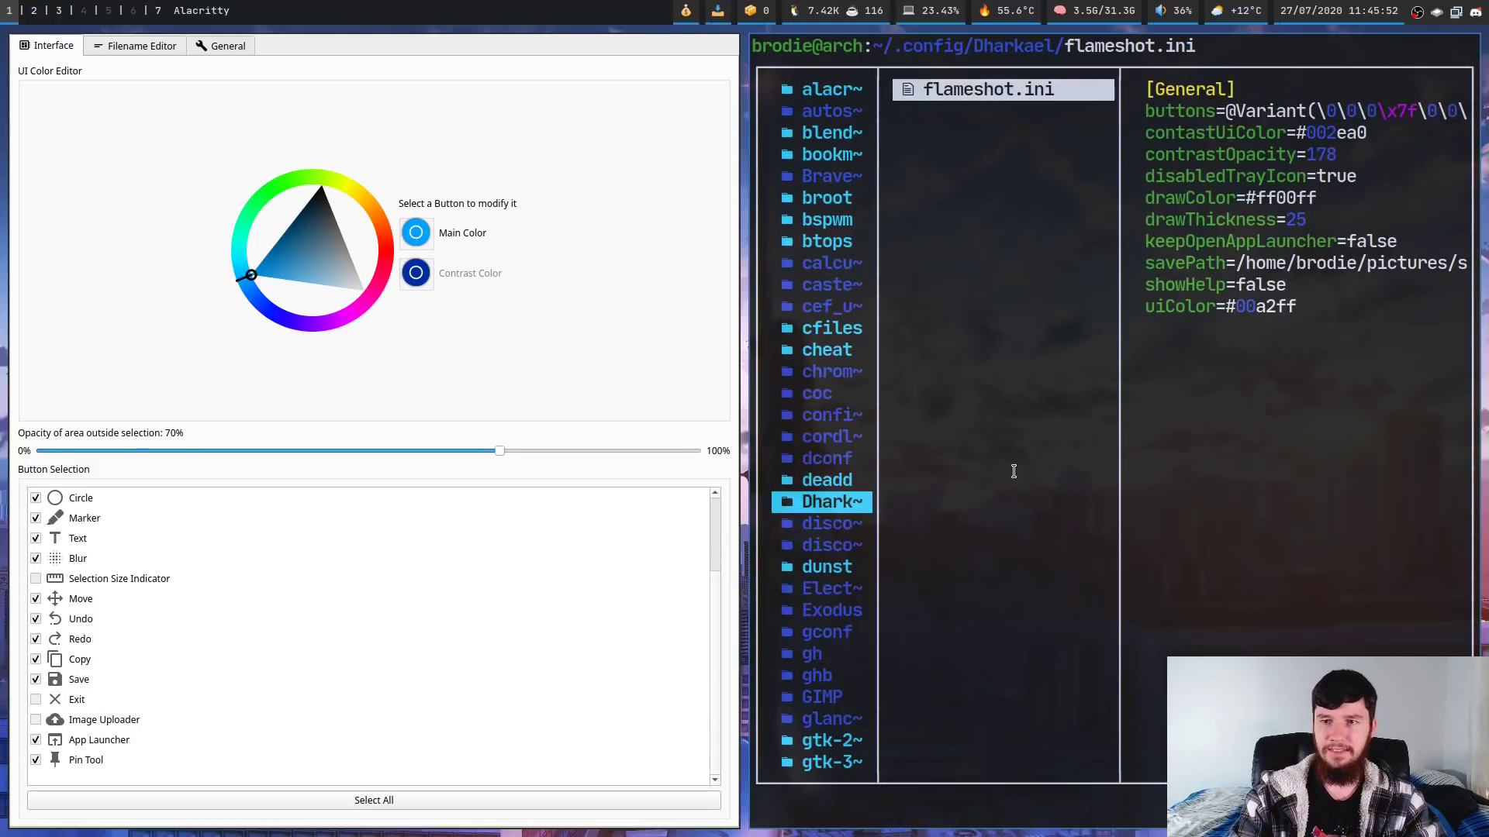
pyautogui.press('l')
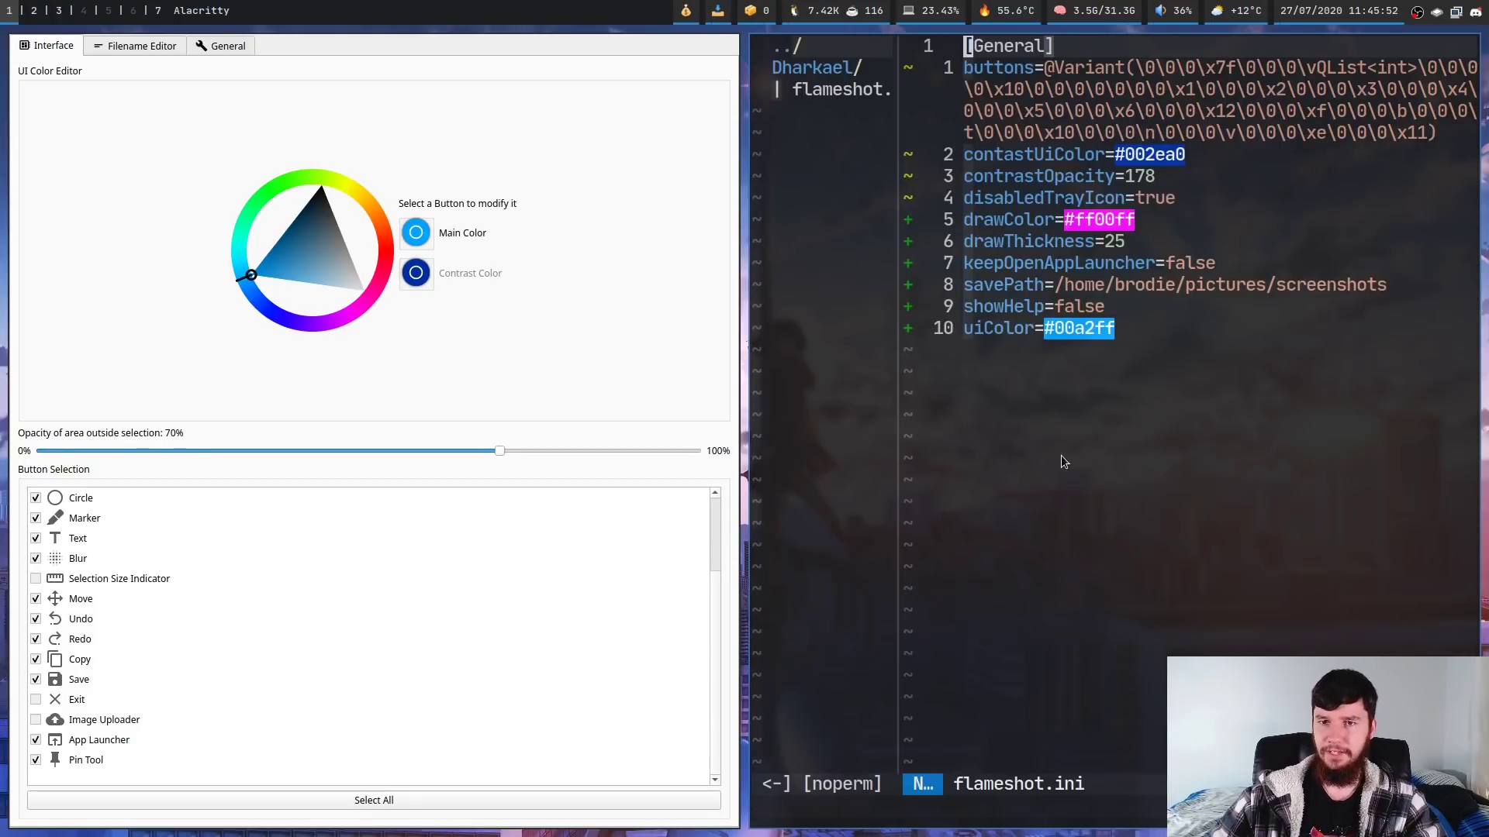
pyautogui.press('super+f')
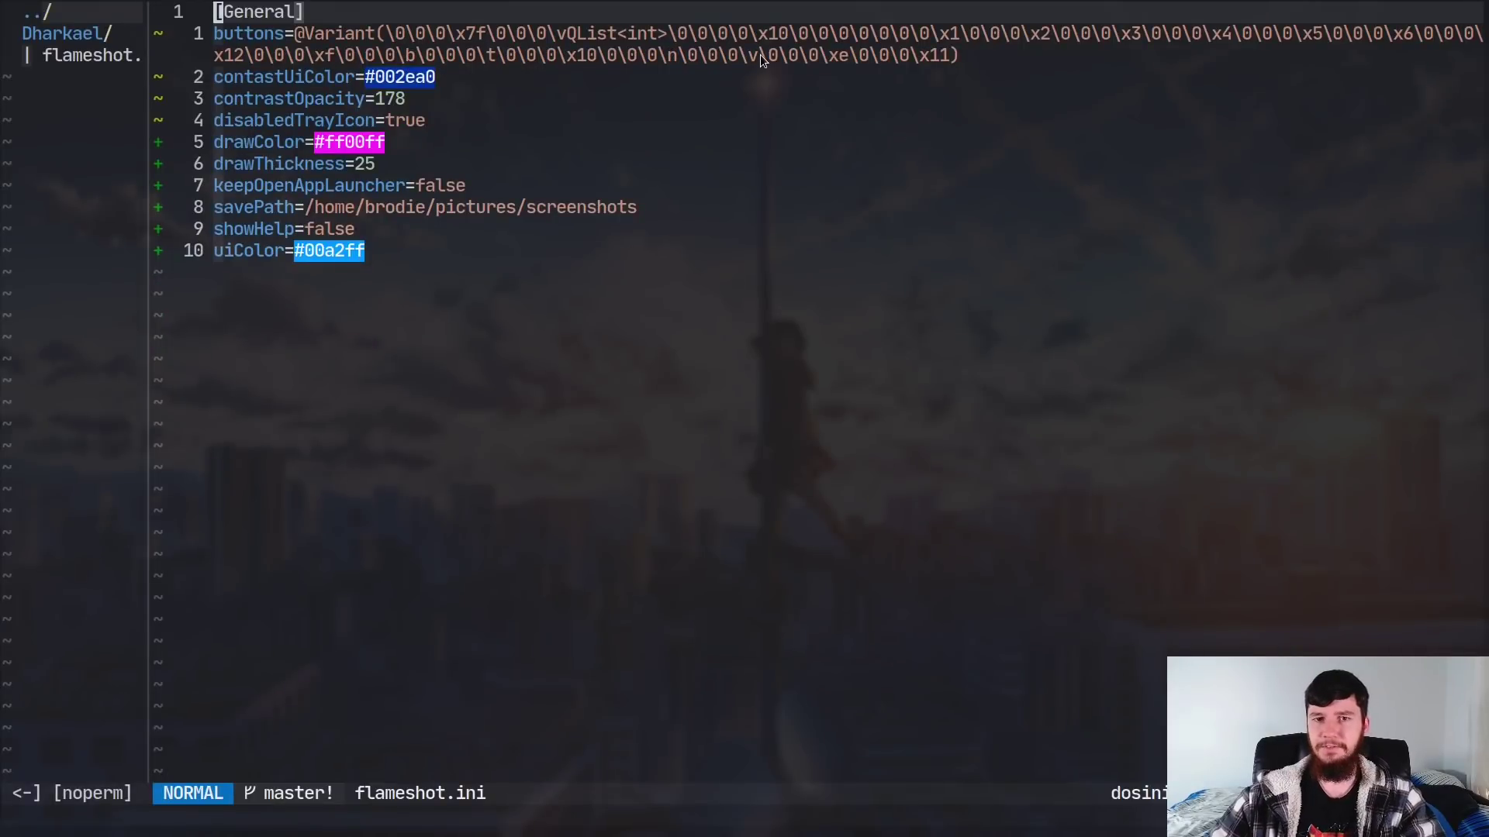
# Step: Examine the buttons, contastUiColor, uiColor, showHelp and savePath entries in flameshot.ini, comparing the colour entries with the interface settings
pyautogui.moveTo(975, 60); pyautogui.dragTo(295, 26)
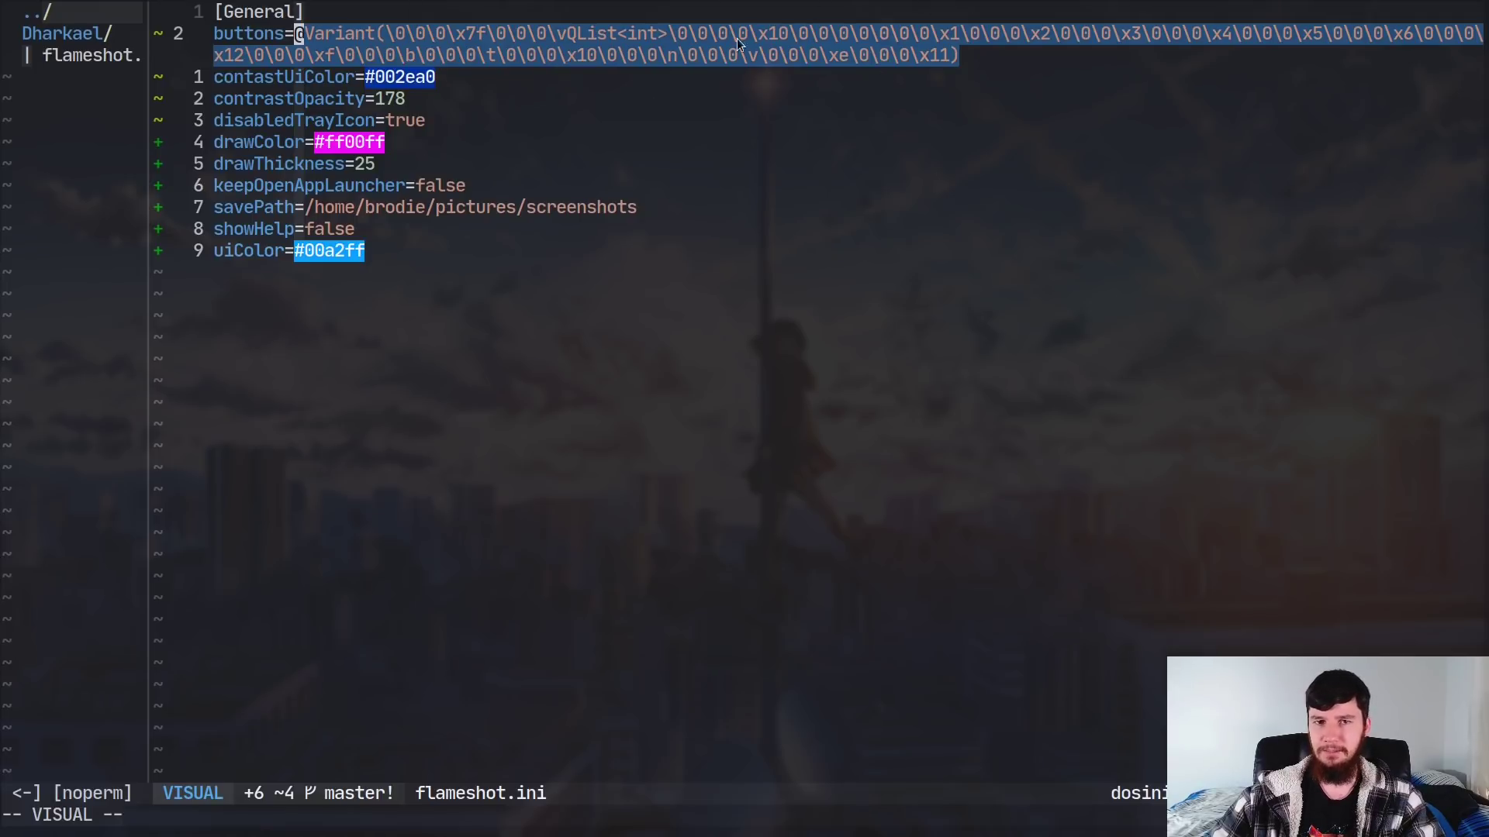
pyautogui.click(439, 82)
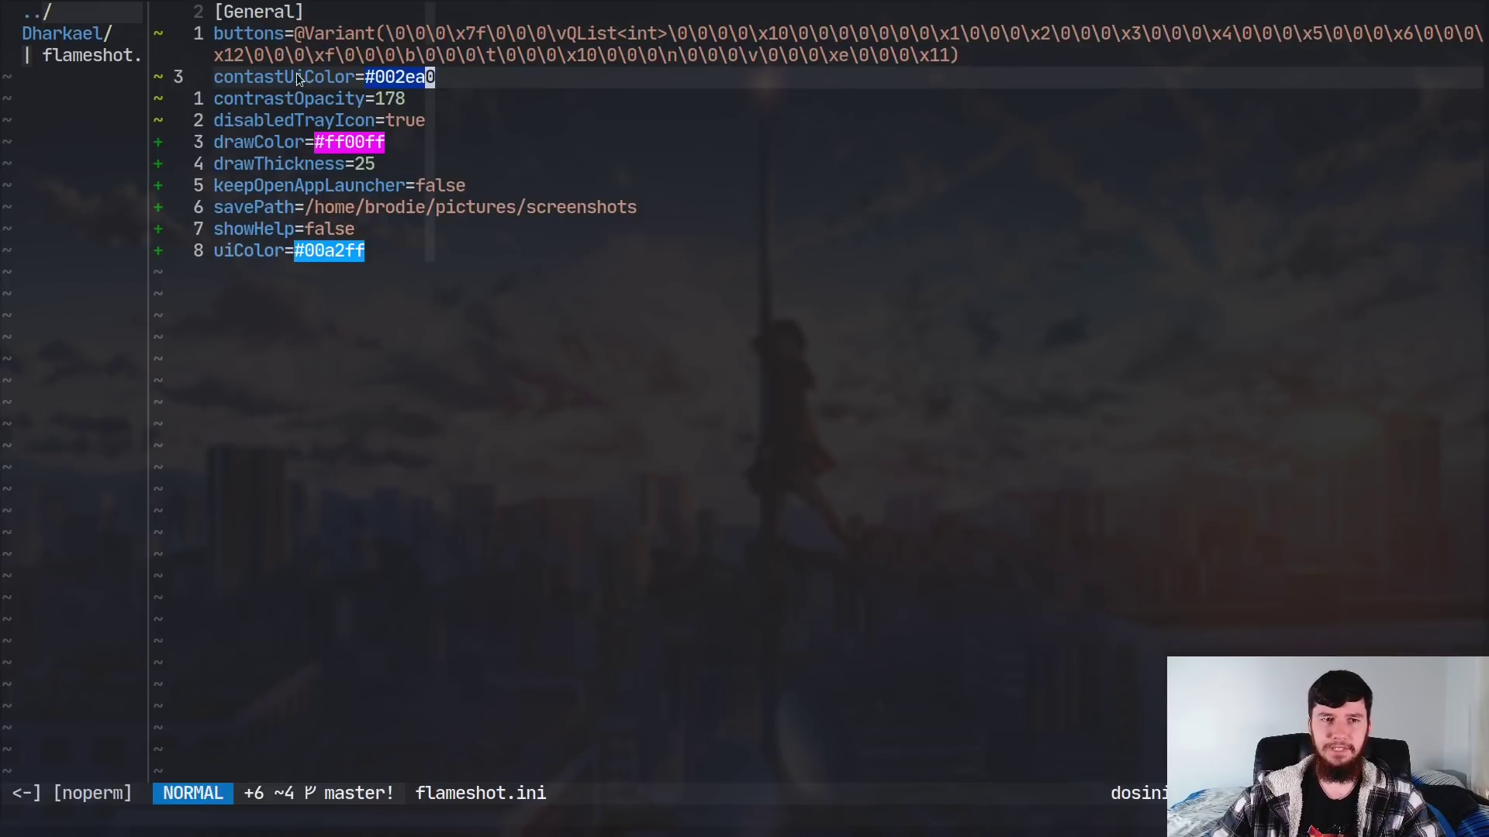
pyautogui.moveTo(238, 81); pyautogui.dragTo(282, 77)
pyautogui.click(234, 77)
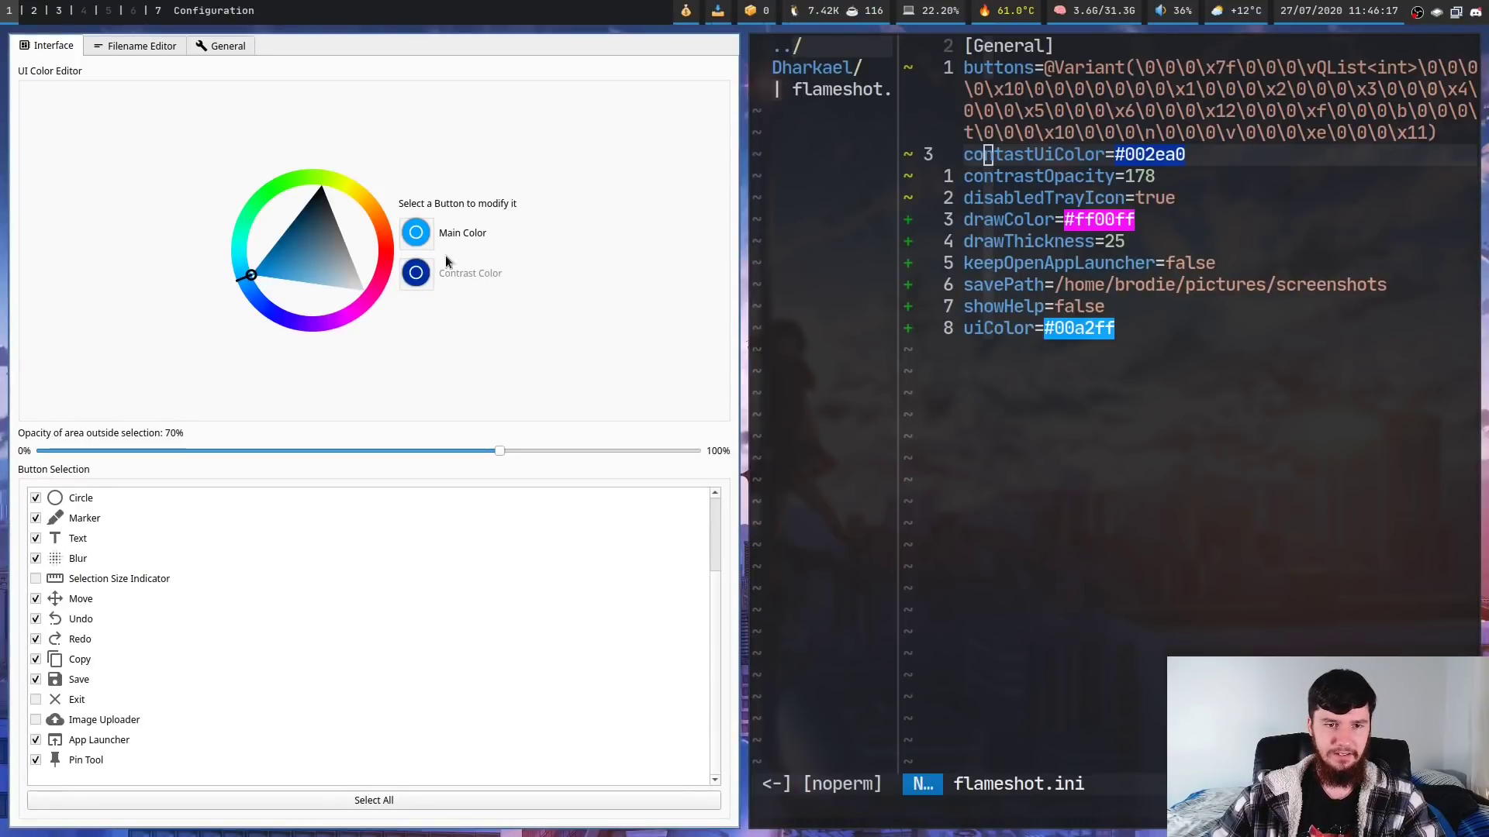
pyautogui.press('super+shift+c')
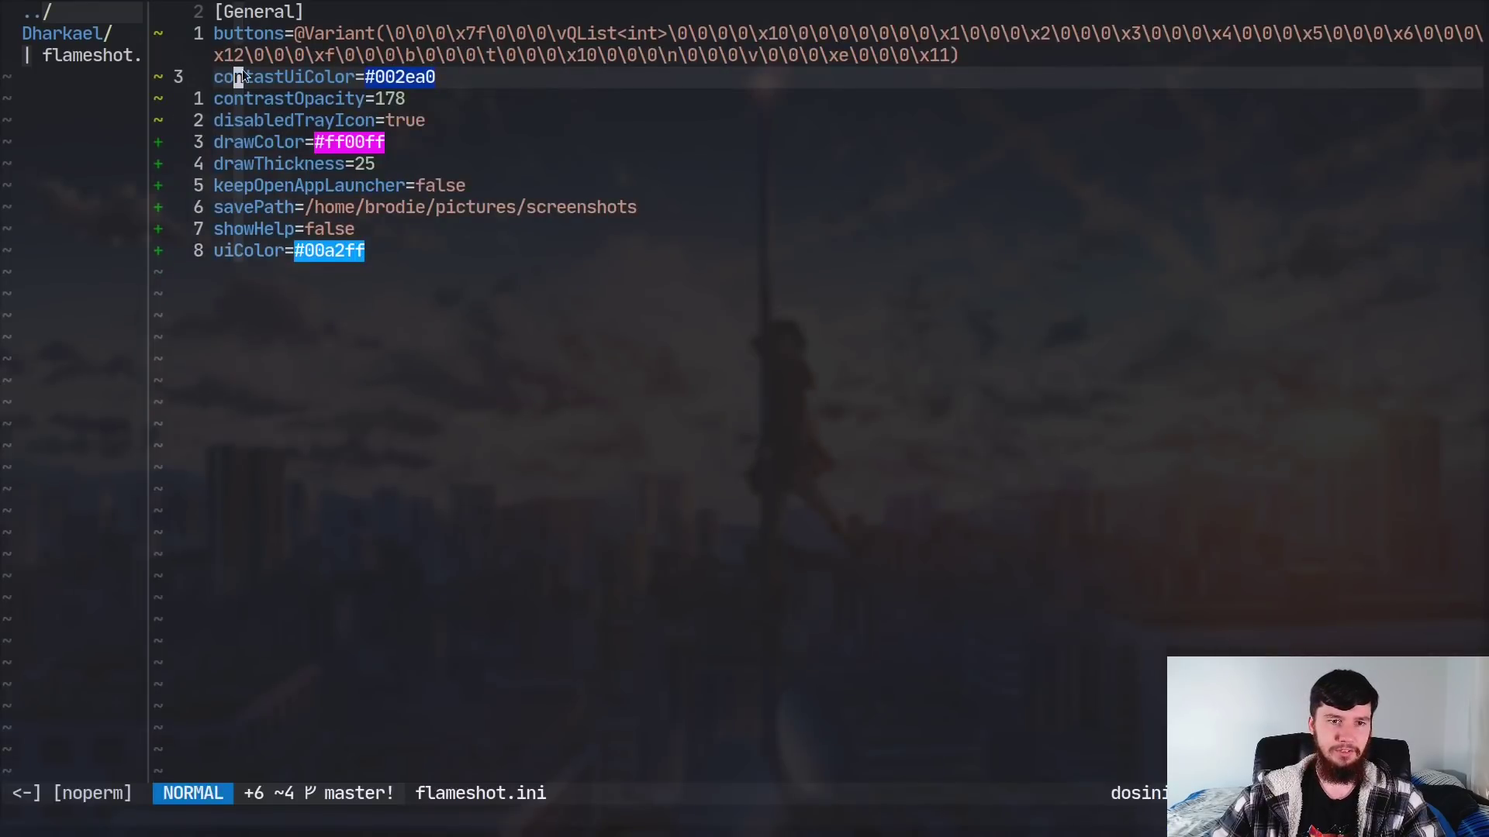
pyautogui.moveTo(220, 253); pyautogui.dragTo(408, 256)
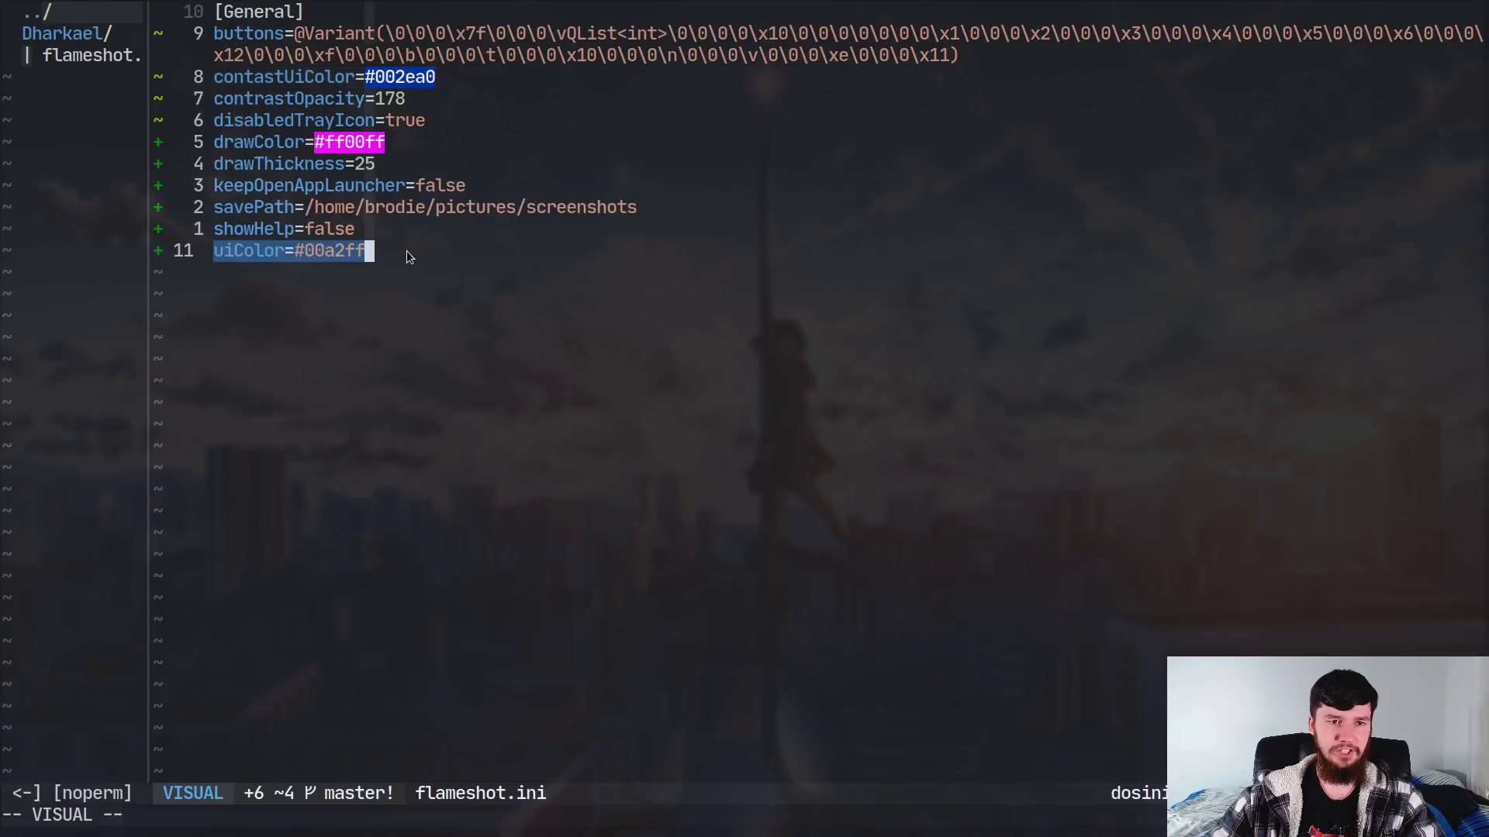
pyautogui.moveTo(221, 226); pyautogui.dragTo(601, 207)
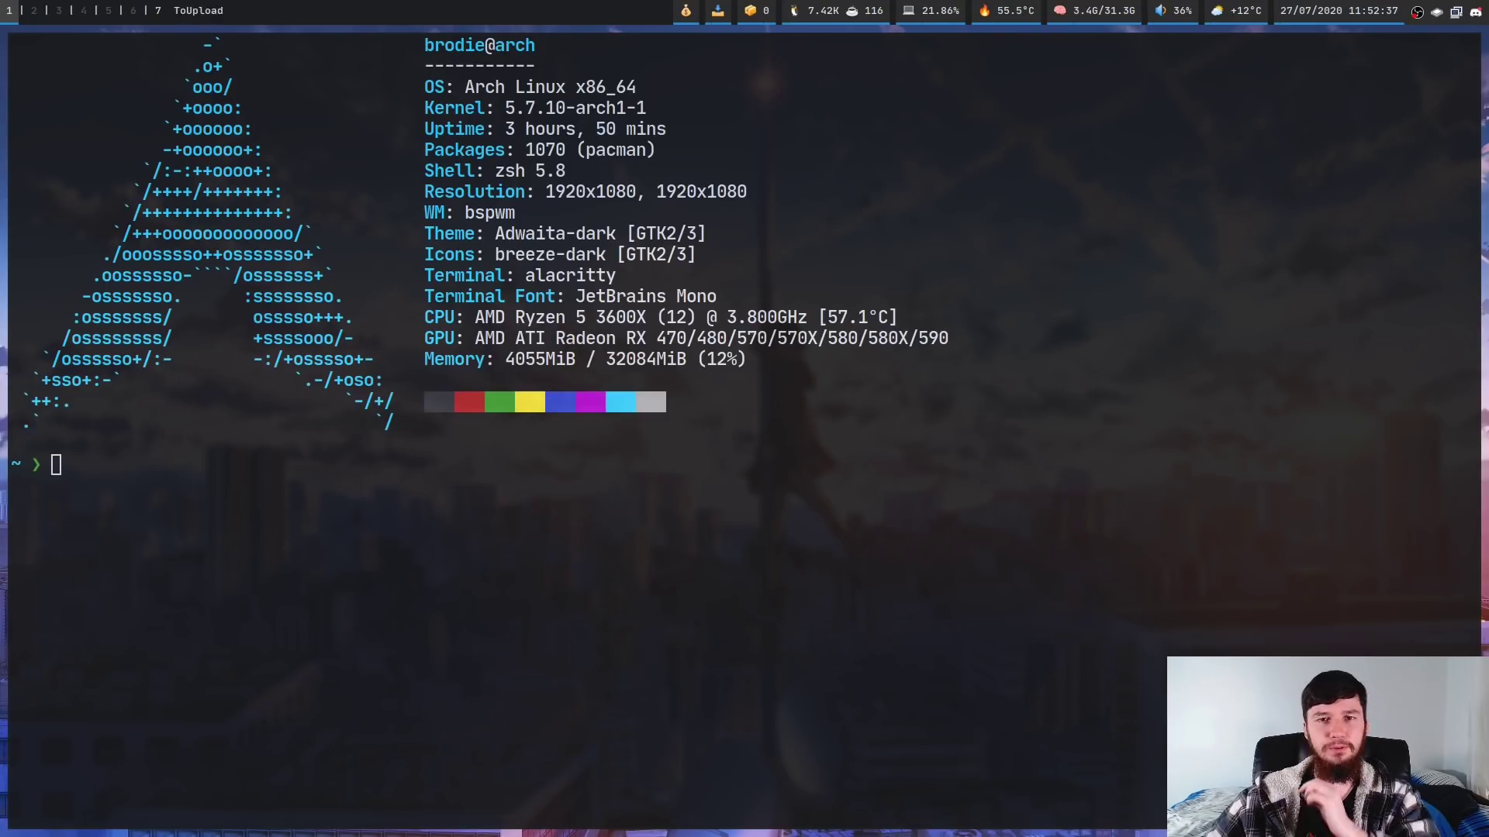
# Step: Run sudo pacman -S flameshot in the terminal and enlarge the terminal text
pyautogui.click(1419, 361)
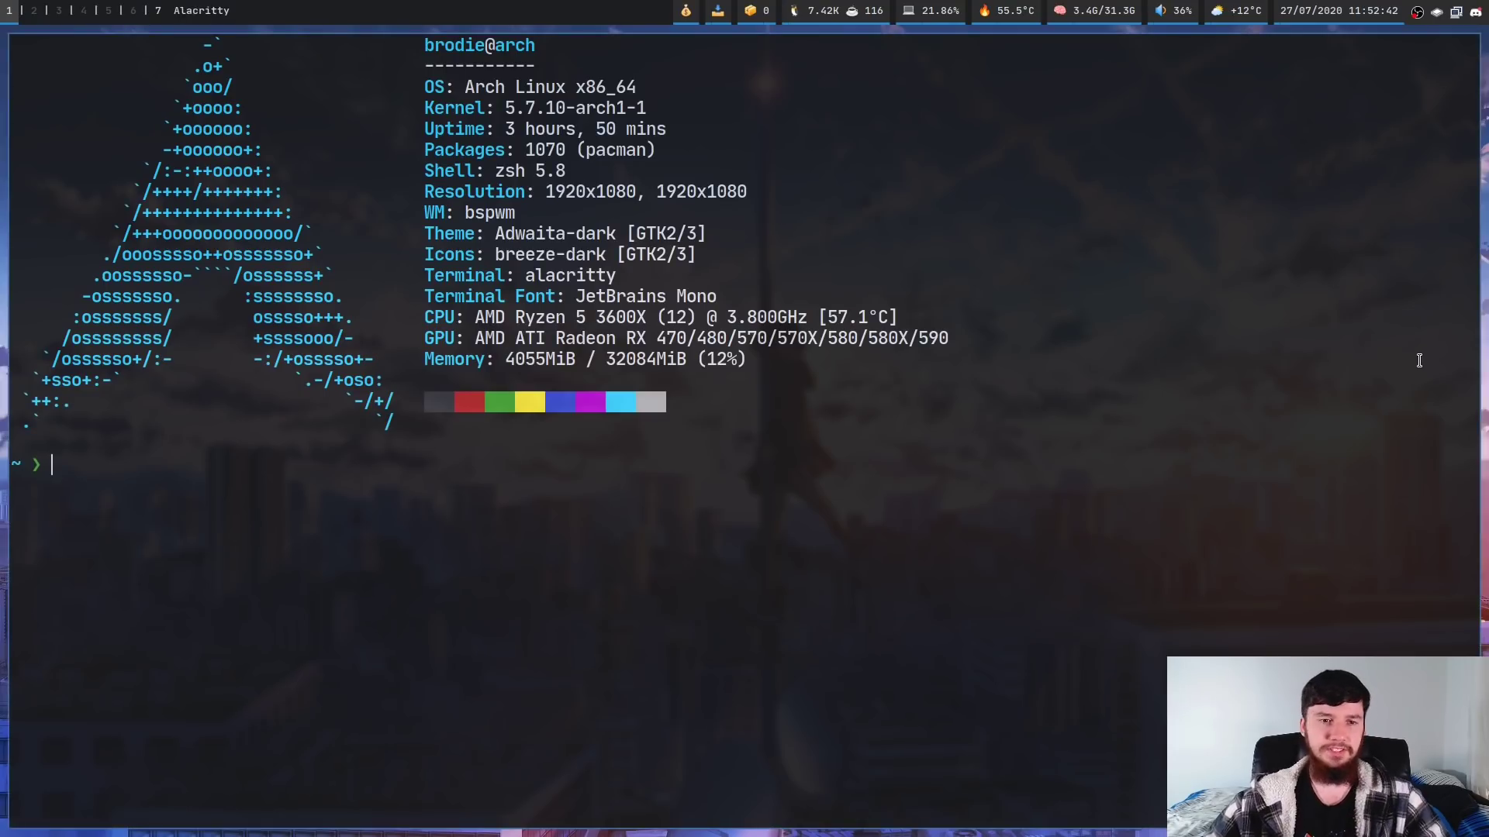
pyautogui.write('sudo a')
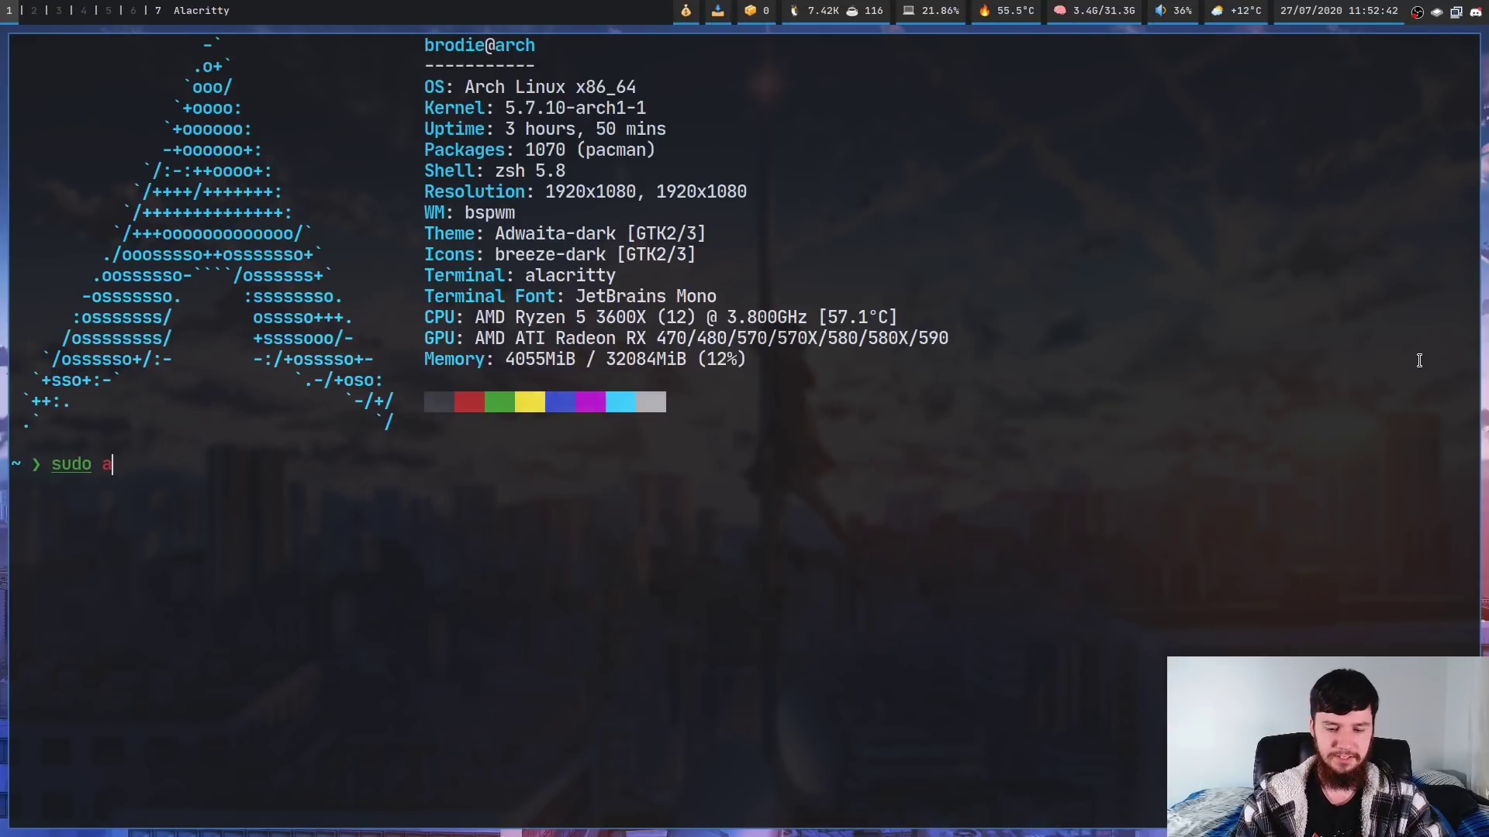
pyautogui.write('pacman')
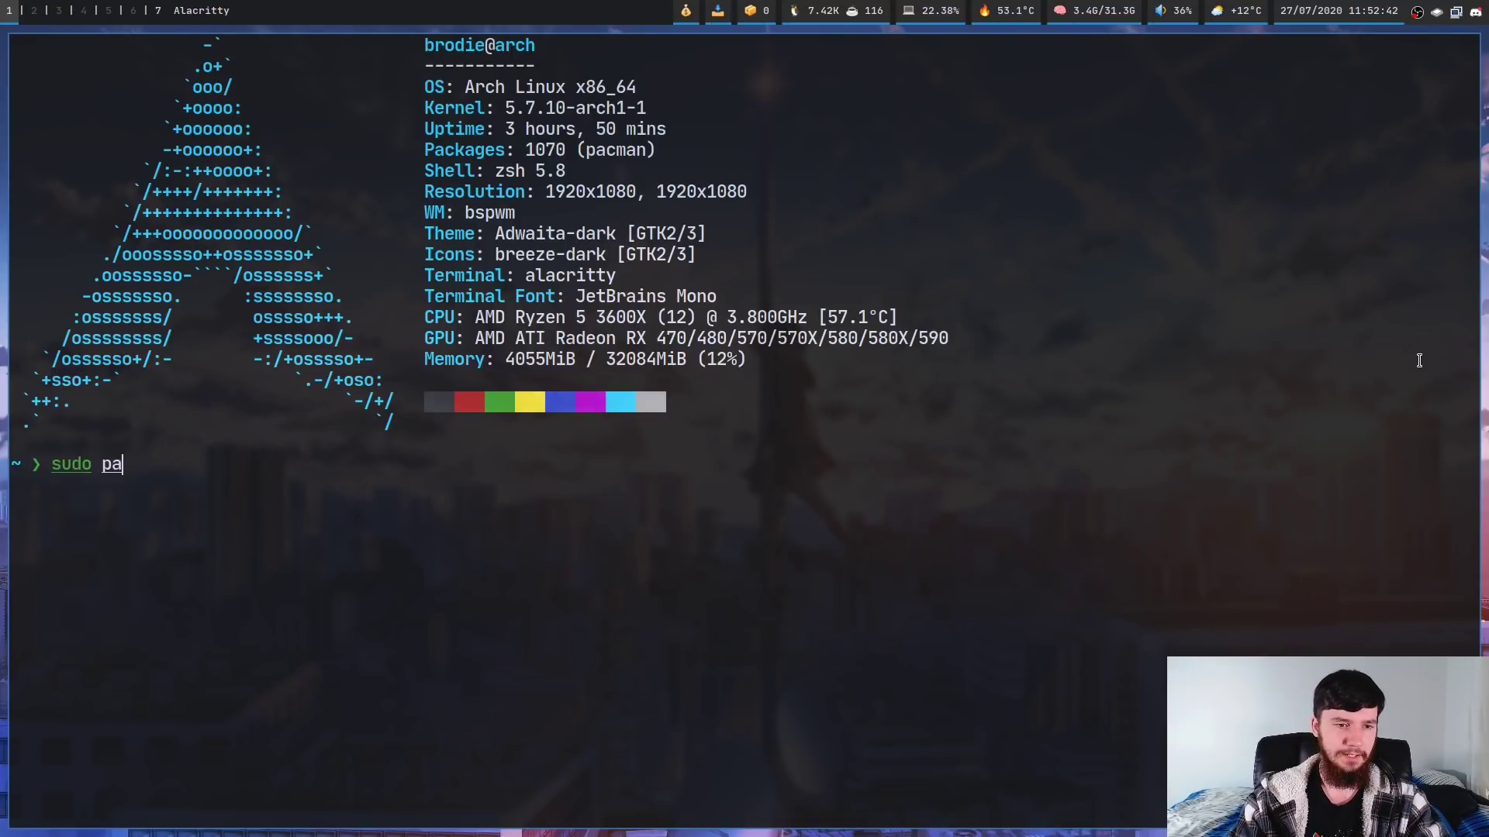
pyautogui.write(' -S fla')
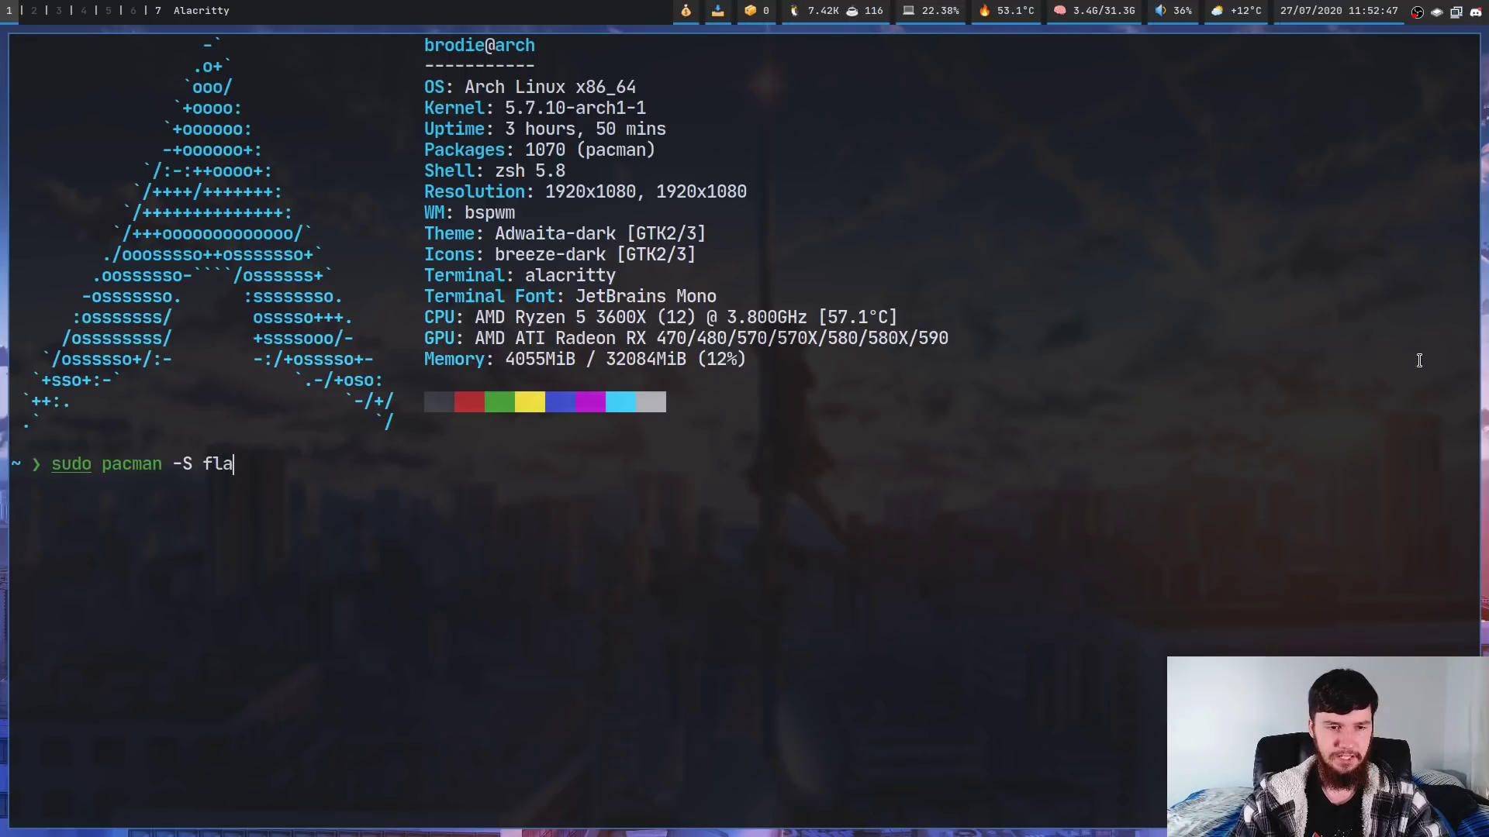
pyautogui.write('meshot')
pyautogui.press('Return')
pyautogui.hotkey('ctrl', '=')
pyautogui.hotkey('ctrl', '=')
pyautogui.hotkey('ctrl', '=')
pyautogui.hotkey('ctrl', '=')
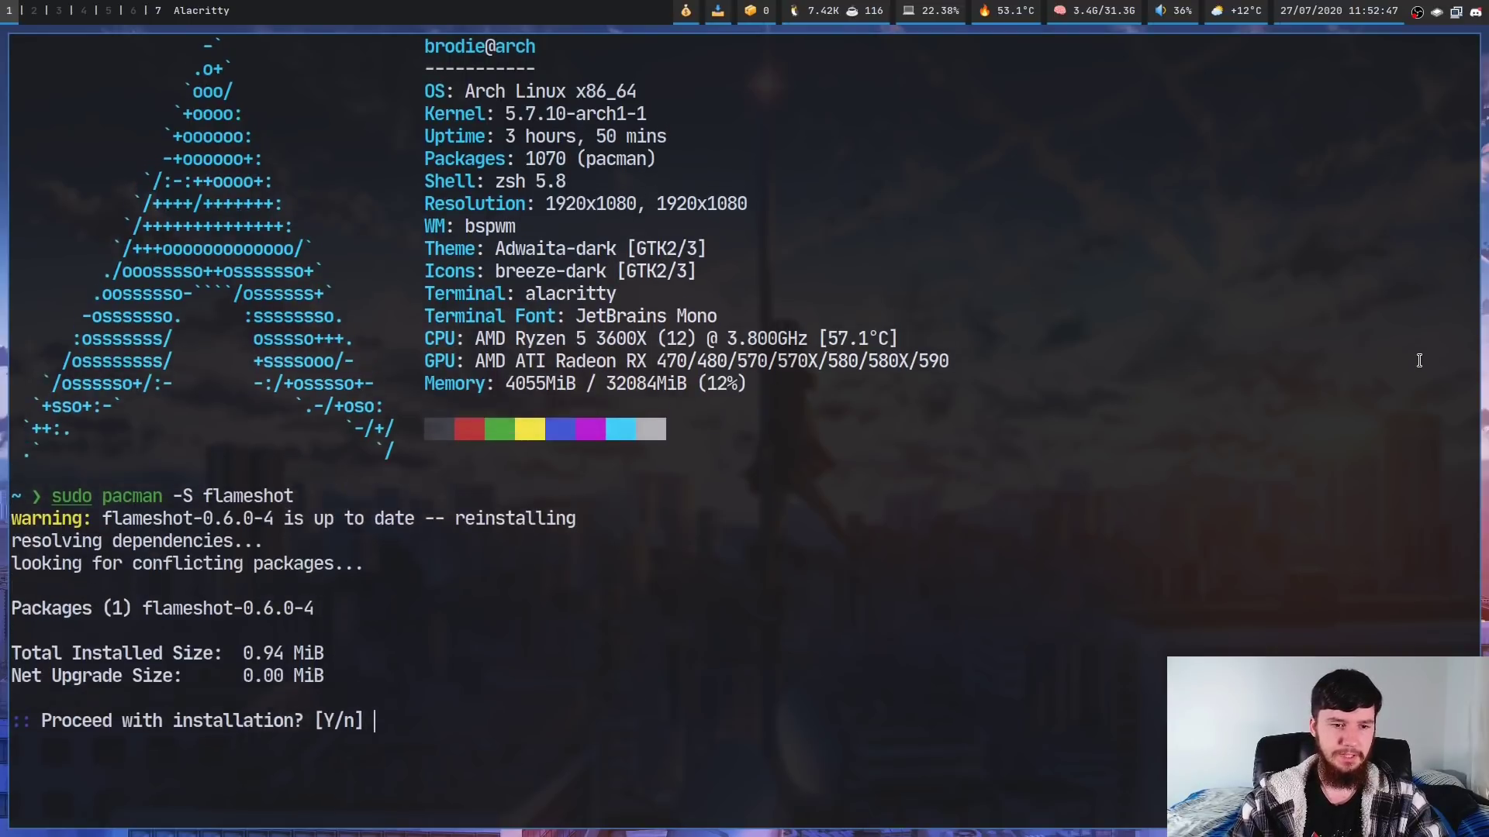
pyautogui.hotkey('ctrl', '=')
pyautogui.hotkey('ctrl', '=')
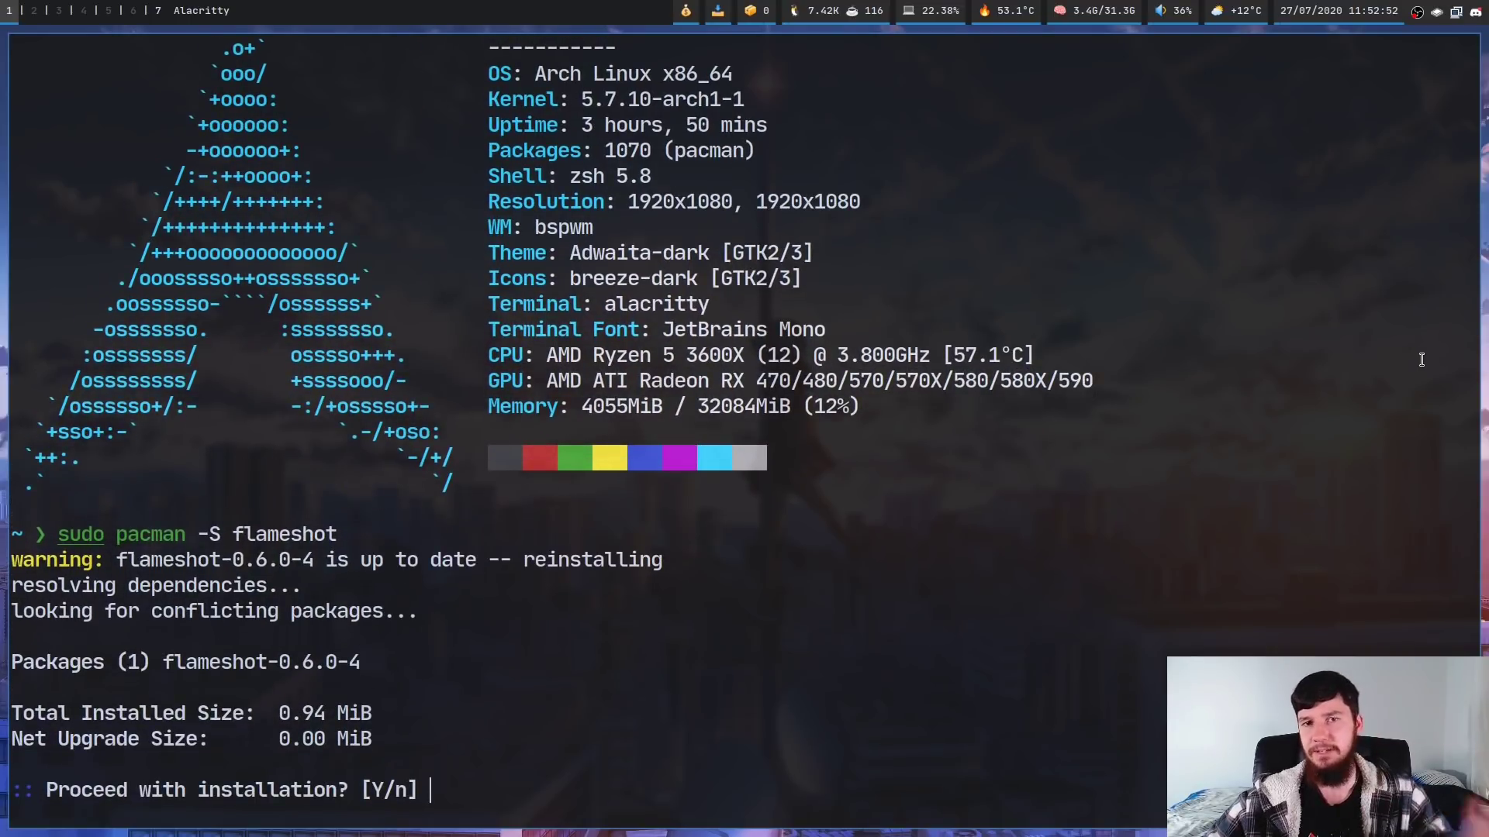